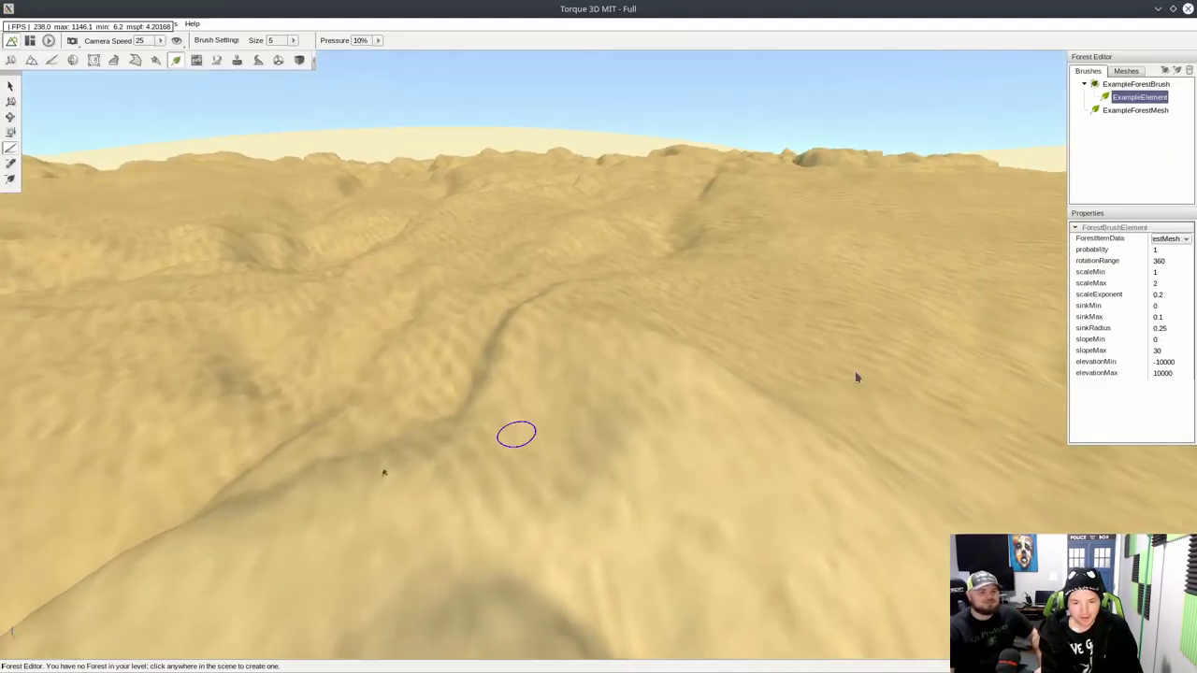
Check which shape file ExampleForestMesh uses in the mesh properties, widening the Forest Editor side enough to read the full path
{"action": "left_click", "coordinate": [1126, 71]}
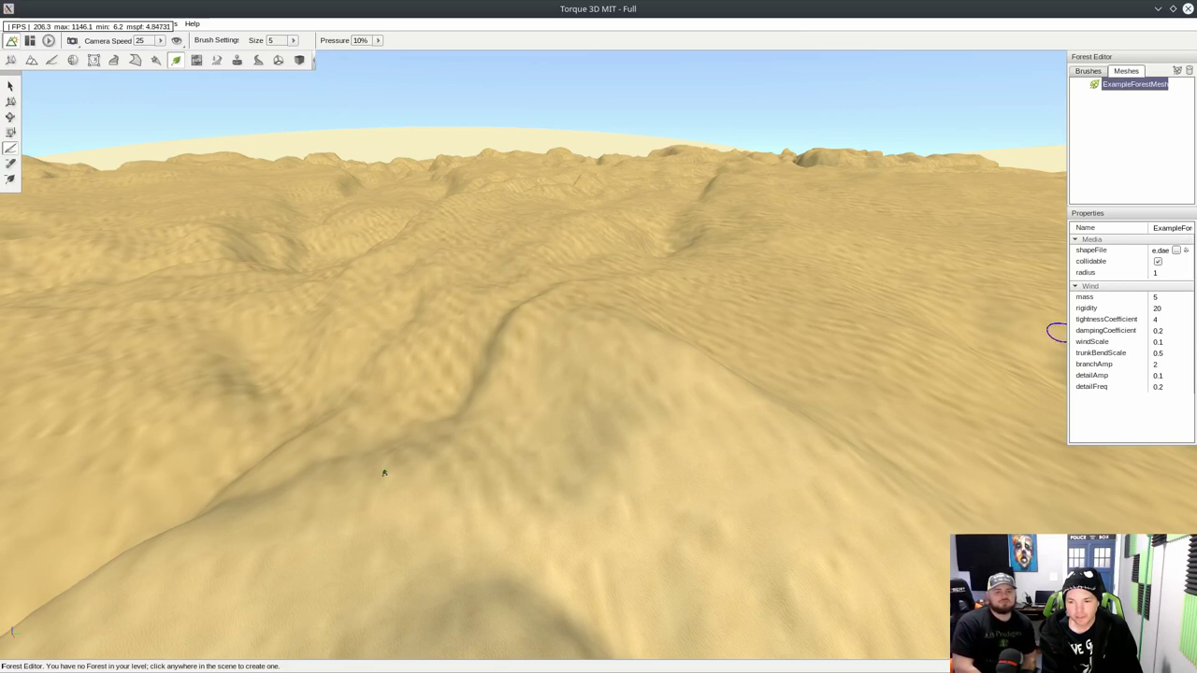
{"action": "left_click_drag", "start_coordinate": [1148, 249], "coordinate": [671, 261]}
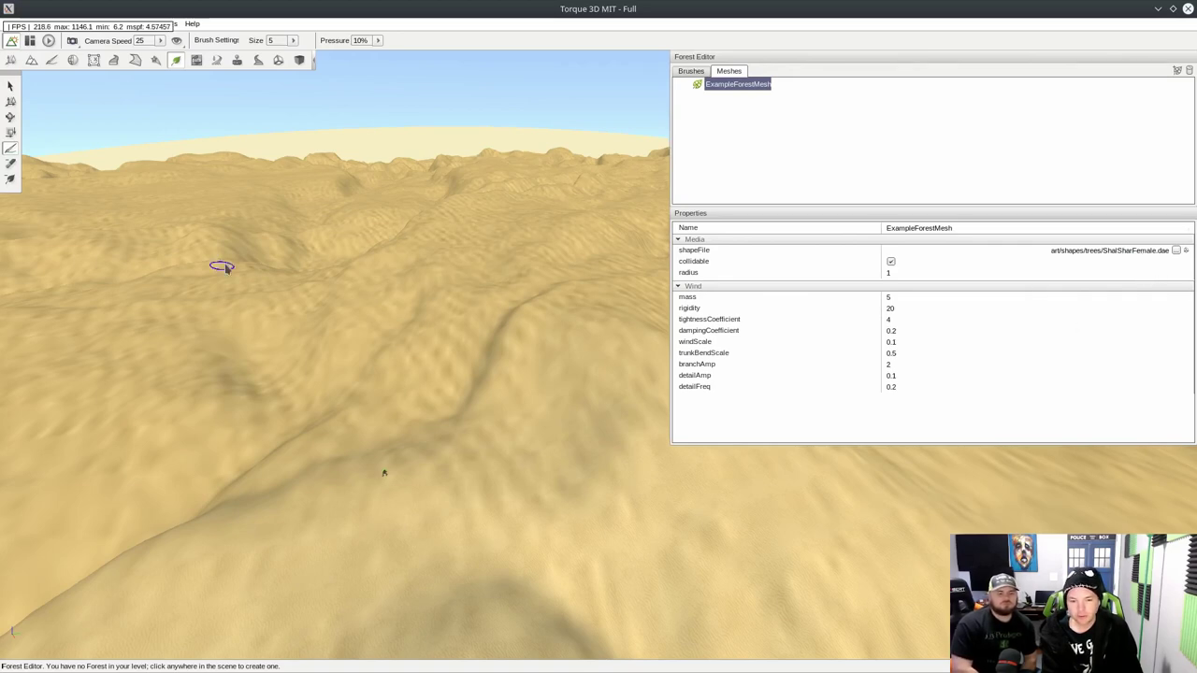
{"action": "right_click_drag", "start_coordinate": [403, 260], "coordinate": [281, 243]}
{"action": "key", "text": "w"}
{"action": "right_click_drag", "start_coordinate": [423, 268], "coordinate": [323, 297]}
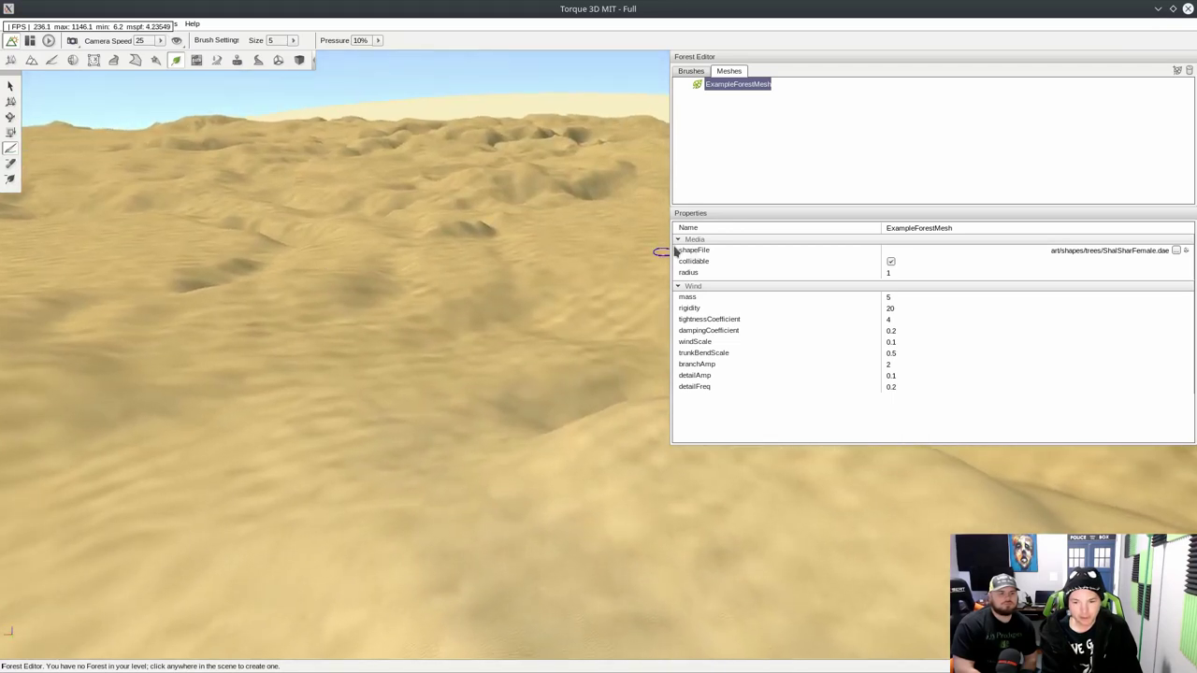
{"action": "left_click_drag", "start_coordinate": [671, 251], "coordinate": [954, 266]}
Set the forest brush size to 150
{"action": "right_click_drag", "start_coordinate": [898, 270], "coordinate": [795, 296]}
{"action": "key", "text": "s"}
{"action": "right_click_drag", "start_coordinate": [627, 360], "coordinate": [604, 320]}
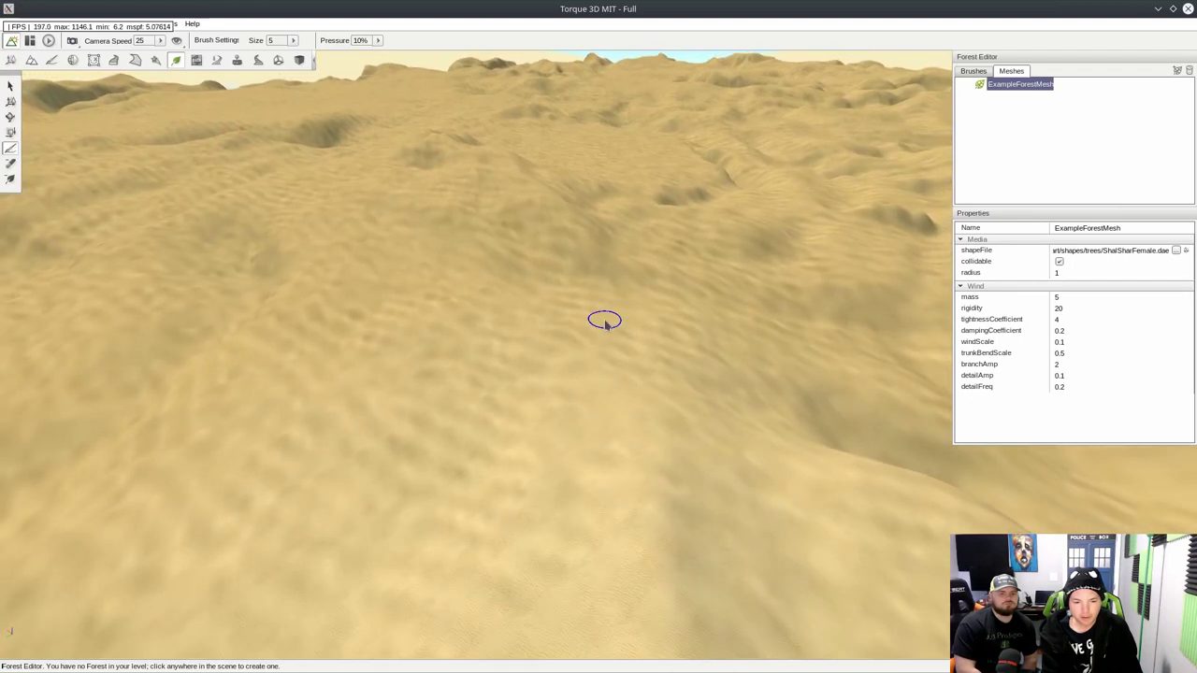
{"action": "left_click", "coordinate": [293, 40]}
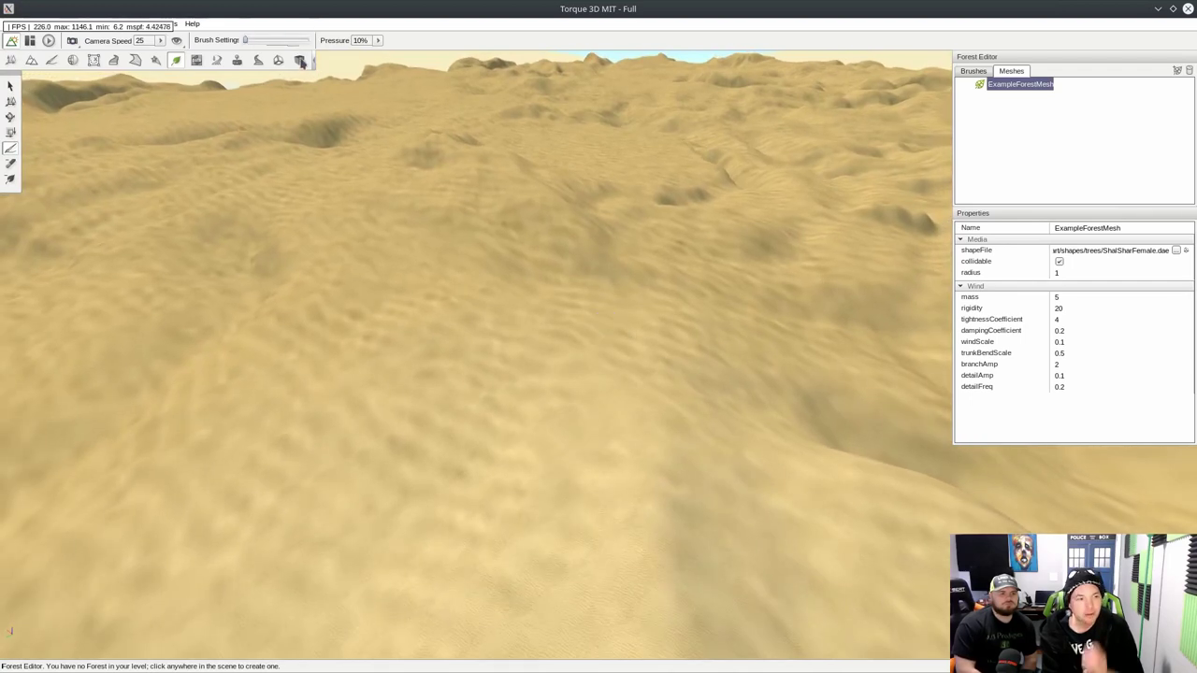
Start painting on the dunes and agree to add a Forest object to the mission
{"action": "right_click_drag", "start_coordinate": [624, 265], "coordinate": [578, 274]}
{"action": "right_click_drag", "start_coordinate": [633, 302], "coordinate": [632, 292]}
{"action": "left_click", "coordinate": [633, 285]}
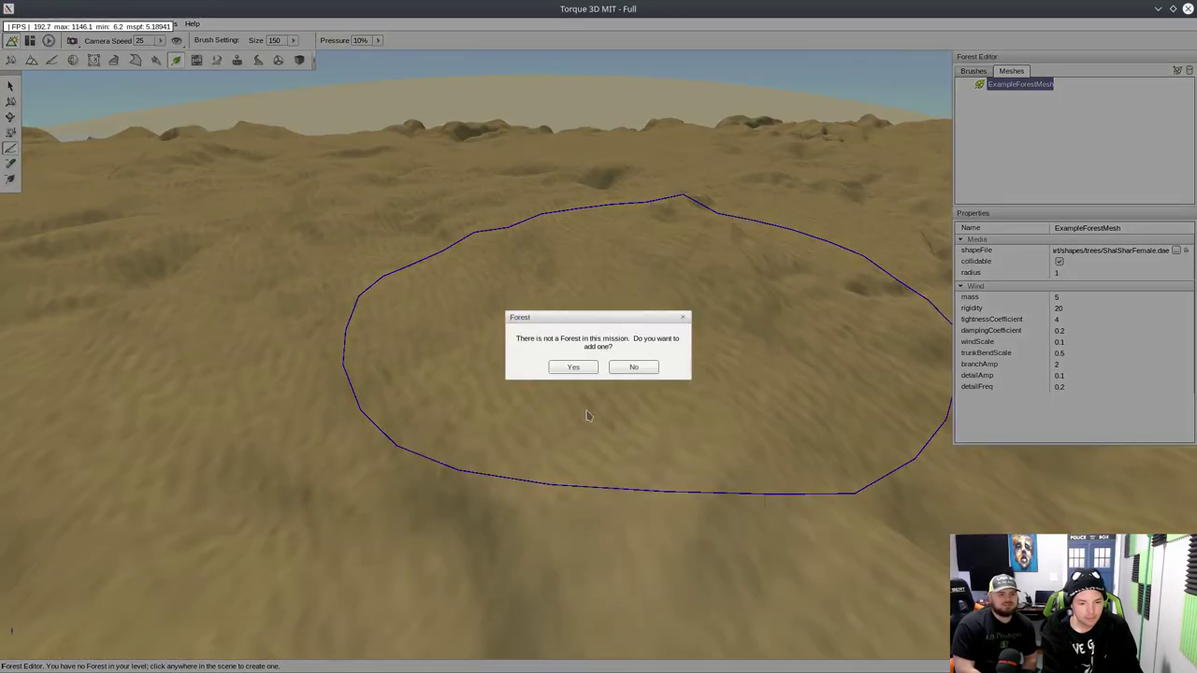
{"action": "left_click", "coordinate": [572, 368]}
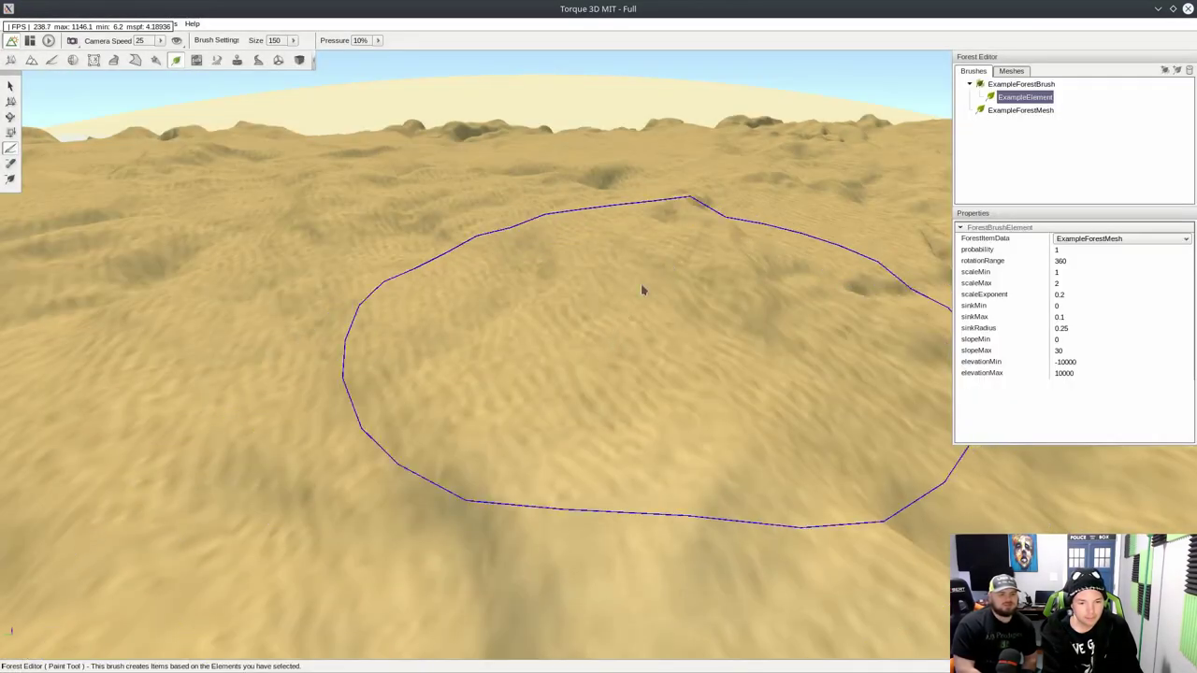
Paint ExampleElement trees over two neighbouring areas of the dunes with the size 150 brush
{"action": "key", "text": "s"}
{"action": "key", "text": "a"}
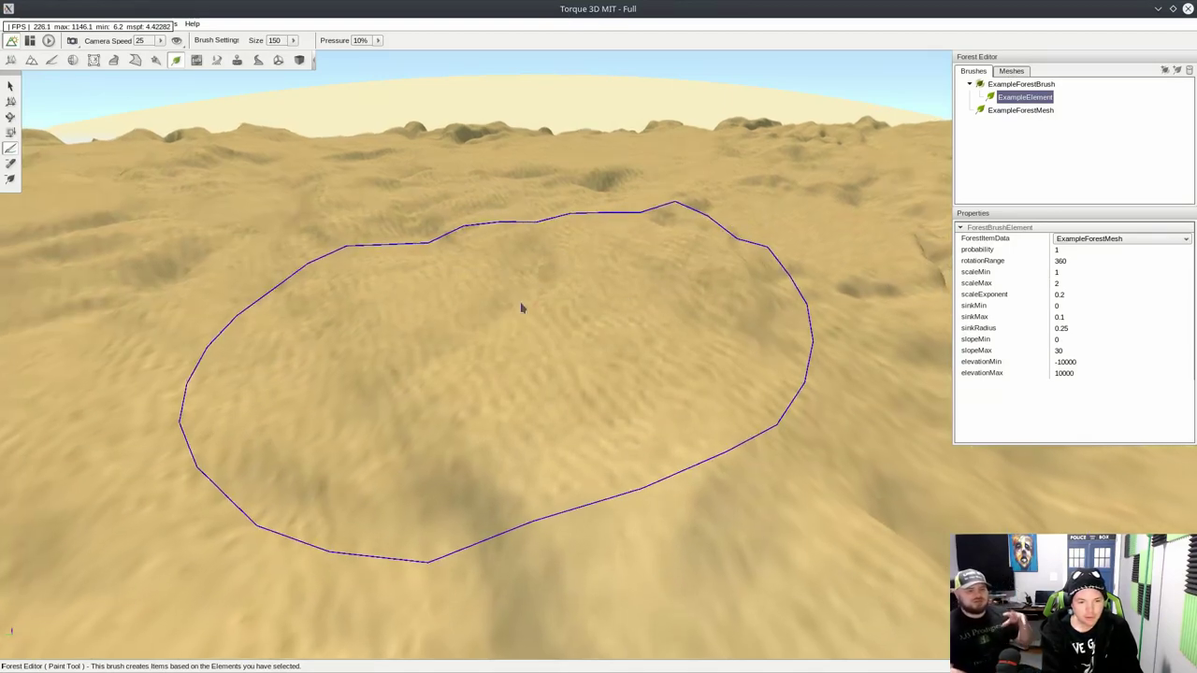
{"action": "mouse_move", "coordinate": [671, 176]}
{"action": "left_mouse_down"}
{"action": "mouse_move", "coordinate": [658, 244]}
{"action": "mouse_move", "coordinate": [608, 351]}
{"action": "left_mouse_up"}
{"action": "right_click_drag", "start_coordinate": [608, 351], "coordinate": [674, 321]}
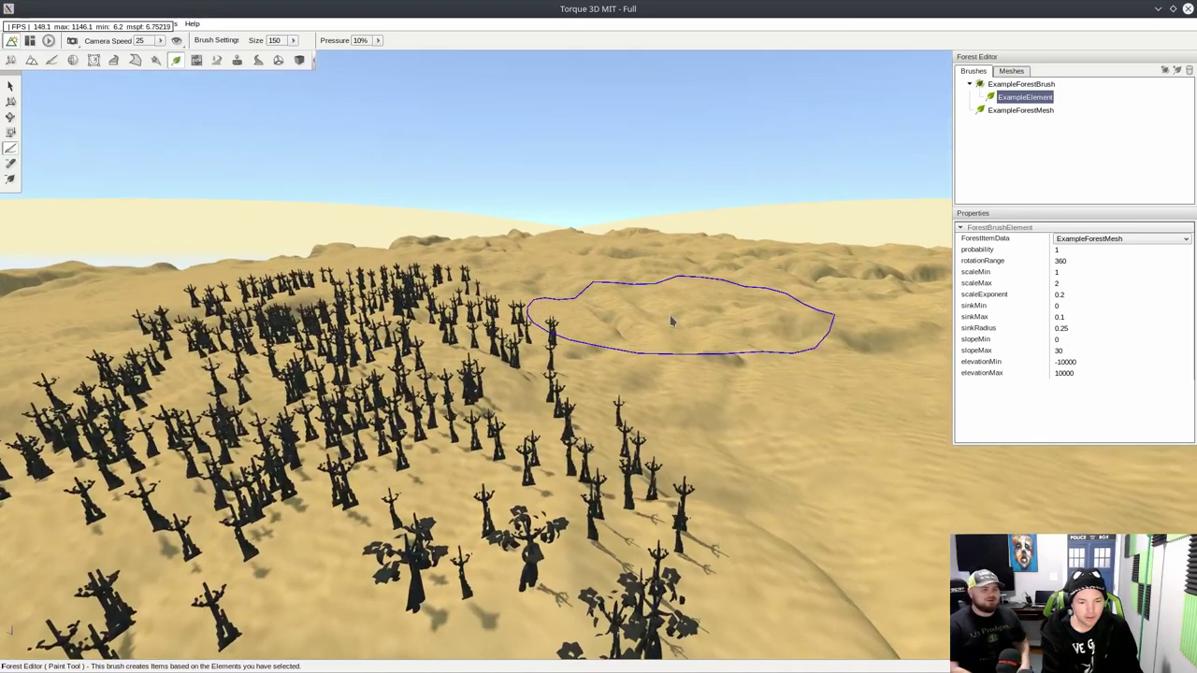
{"action": "mouse_move", "coordinate": [673, 321]}
{"action": "left_mouse_down"}
{"action": "mouse_move", "coordinate": [671, 411]}
{"action": "mouse_move", "coordinate": [644, 446]}
{"action": "mouse_move", "coordinate": [496, 458]}
{"action": "mouse_move", "coordinate": [572, 458]}
{"action": "left_mouse_up"}
{"action": "key", "text": "a"}
{"action": "mouse_move", "coordinate": [573, 458]}
{"action": "right_mouse_down"}
{"action": "mouse_move", "coordinate": [510, 482]}
{"action": "mouse_move", "coordinate": [554, 438]}
{"action": "mouse_move", "coordinate": [561, 466]}
{"action": "right_mouse_up"}
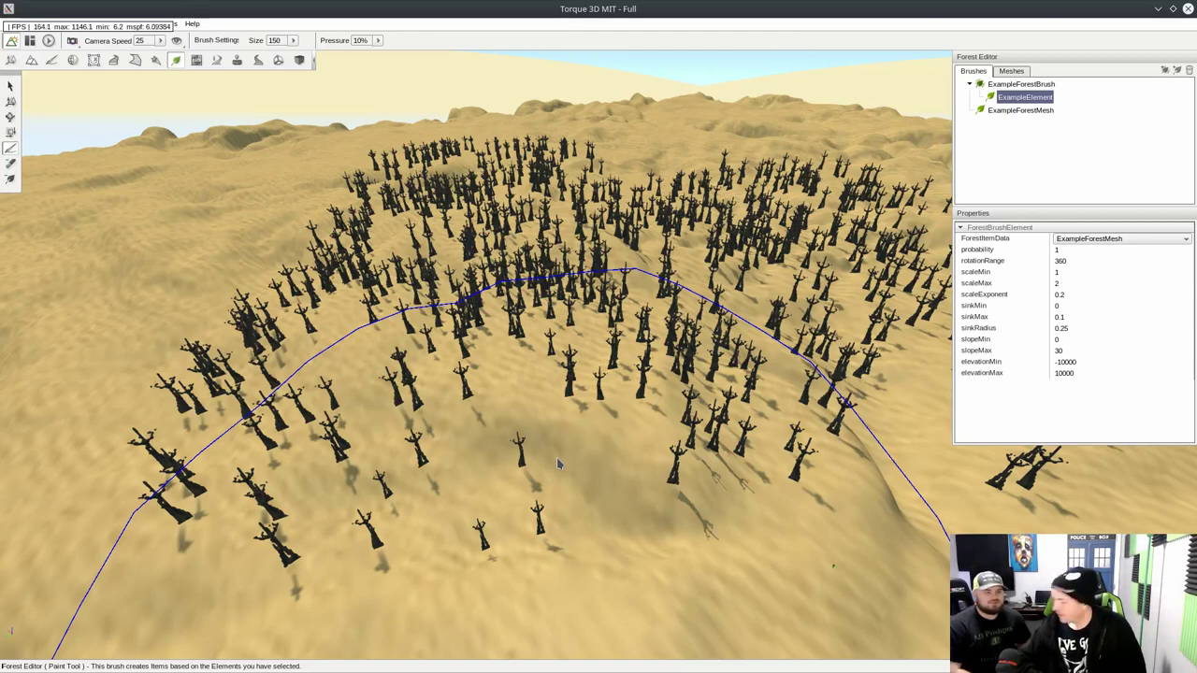
Fly down into the painted forest and back out to examine the trees from close range
{"action": "mouse_move", "coordinate": [708, 358]}
{"action": "right_mouse_down"}
{"action": "mouse_move", "coordinate": [677, 337]}
{"action": "mouse_move", "coordinate": [718, 359]}
{"action": "mouse_move", "coordinate": [683, 366]}
{"action": "mouse_move", "coordinate": [652, 352]}
{"action": "mouse_move", "coordinate": [687, 351]}
{"action": "mouse_move", "coordinate": [690, 381]}
{"action": "mouse_move", "coordinate": [716, 369]}
{"action": "mouse_move", "coordinate": [731, 400]}
{"action": "mouse_move", "coordinate": [706, 406]}
{"action": "mouse_move", "coordinate": [706, 392]}
{"action": "right_mouse_up"}
{"action": "key", "text": "w"}
{"action": "key", "text": "w"}
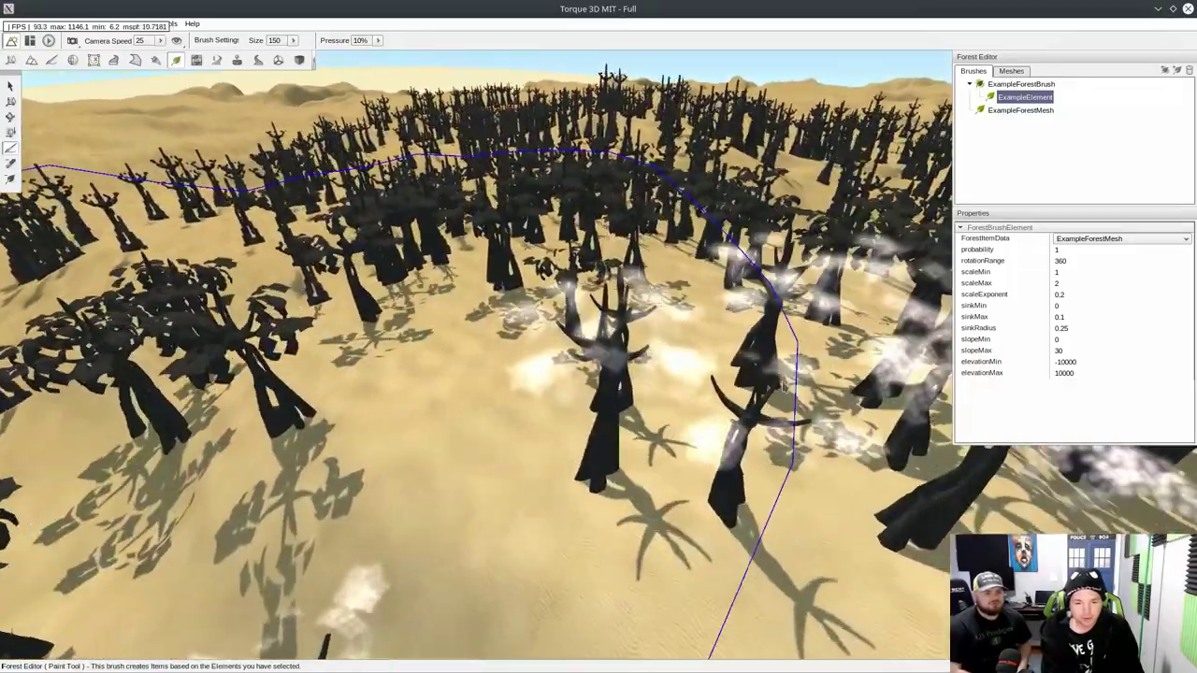
{"action": "mouse_move", "coordinate": [561, 384]}
{"action": "right_mouse_down"}
{"action": "mouse_move", "coordinate": [510, 360]}
{"action": "mouse_move", "coordinate": [513, 335]}
{"action": "mouse_move", "coordinate": [551, 328]}
{"action": "mouse_move", "coordinate": [554, 351]}
{"action": "mouse_move", "coordinate": [566, 322]}
{"action": "right_mouse_up"}
{"action": "key", "text": "w"}
{"action": "key", "text": "w"}
{"action": "right_click_drag", "start_coordinate": [707, 384], "coordinate": [695, 376]}
{"action": "key", "text": "w"}
{"action": "mouse_move", "coordinate": [776, 322]}
{"action": "right_mouse_down"}
{"action": "mouse_move", "coordinate": [810, 386]}
{"action": "mouse_move", "coordinate": [842, 359]}
{"action": "mouse_move", "coordinate": [902, 367]}
{"action": "mouse_move", "coordinate": [837, 376]}
{"action": "mouse_move", "coordinate": [818, 436]}
{"action": "mouse_move", "coordinate": [812, 360]}
{"action": "right_mouse_up"}
{"action": "key", "text": "w"}
{"action": "key", "text": "s"}
{"action": "key", "text": "s"}
{"action": "key", "text": "s"}
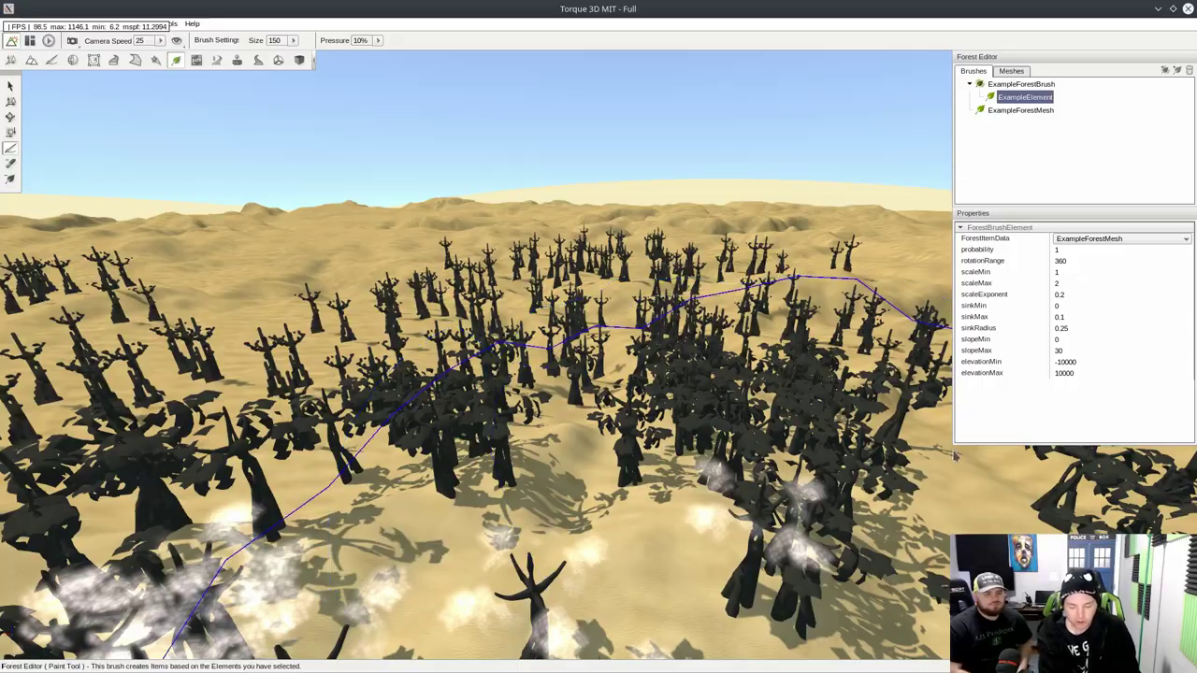
Examine how the trees' level of detail changes between close range and a distant viewpoint
{"action": "key", "text": "w"}
{"action": "mouse_move", "coordinate": [710, 355]}
{"action": "right_mouse_down"}
{"action": "mouse_move", "coordinate": [715, 468]}
{"action": "mouse_move", "coordinate": [735, 495]}
{"action": "mouse_move", "coordinate": [725, 491]}
{"action": "mouse_move", "coordinate": [720, 472]}
{"action": "mouse_move", "coordinate": [744, 475]}
{"action": "mouse_move", "coordinate": [744, 342]}
{"action": "mouse_move", "coordinate": [842, 552]}
{"action": "mouse_move", "coordinate": [936, 477]}
{"action": "right_mouse_up"}
{"action": "key", "text": "s"}
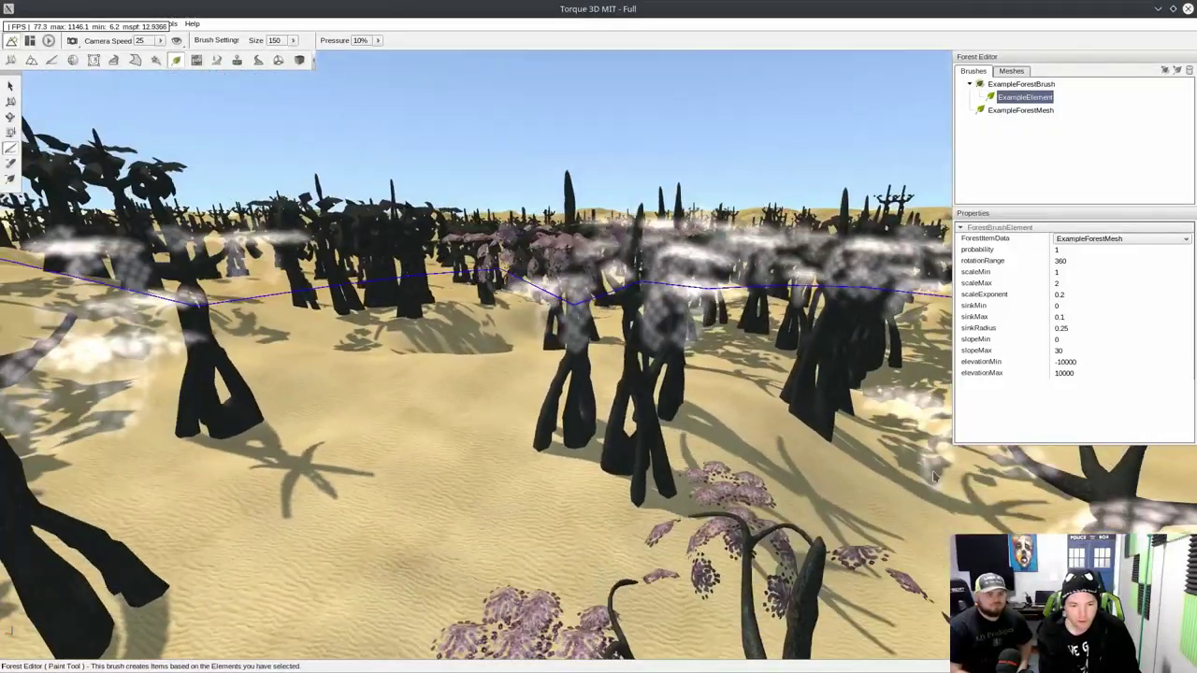
{"action": "key", "text": "s"}
{"action": "key", "text": "s"}
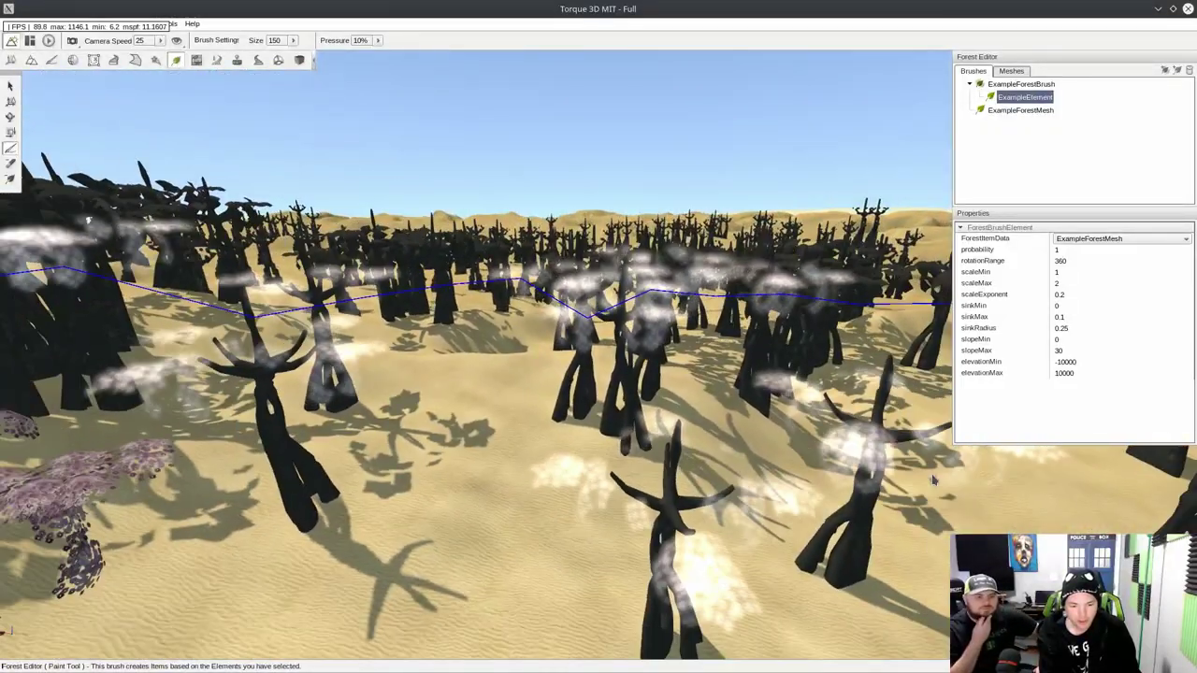
{"action": "key", "text": "s"}
{"action": "key", "text": "s"}
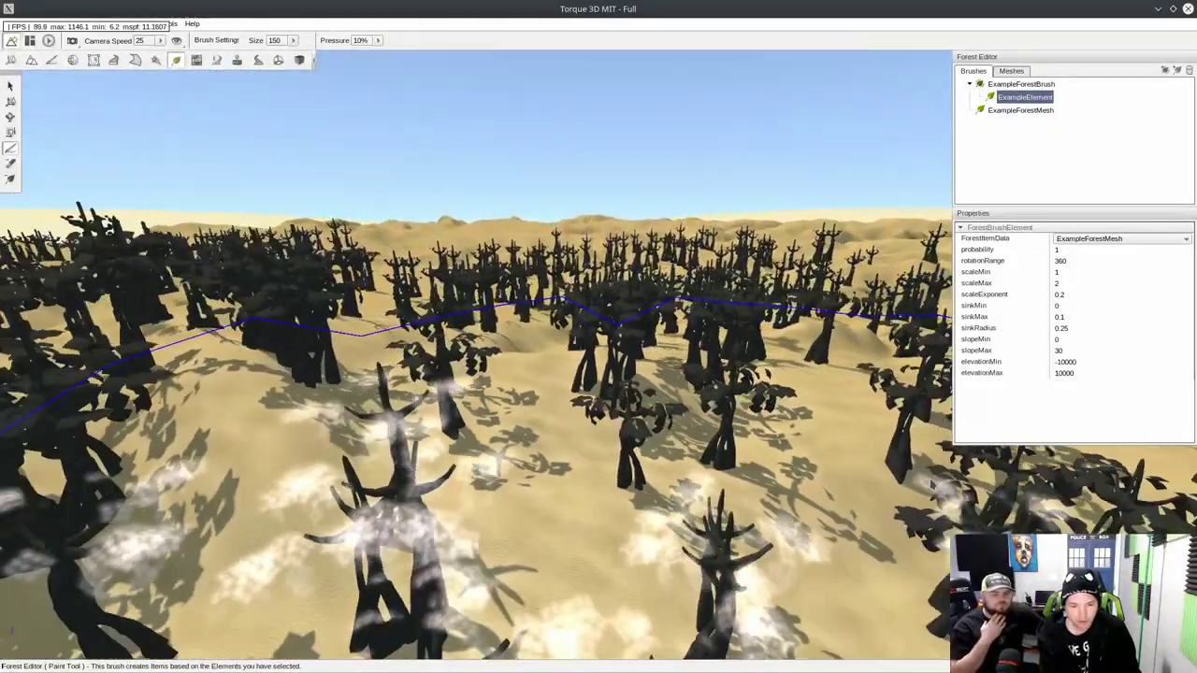
{"action": "key", "text": "s"}
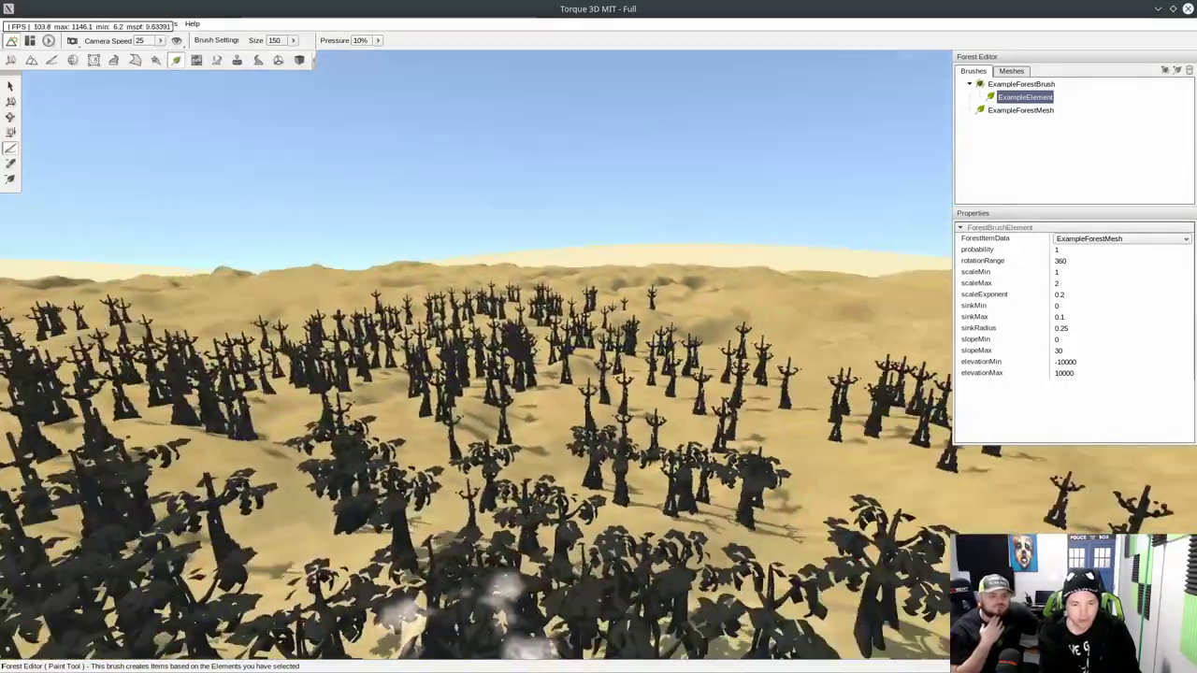
{"action": "key", "text": "s"}
{"action": "right_click_drag", "start_coordinate": [599, 365], "coordinate": [599, 402]}
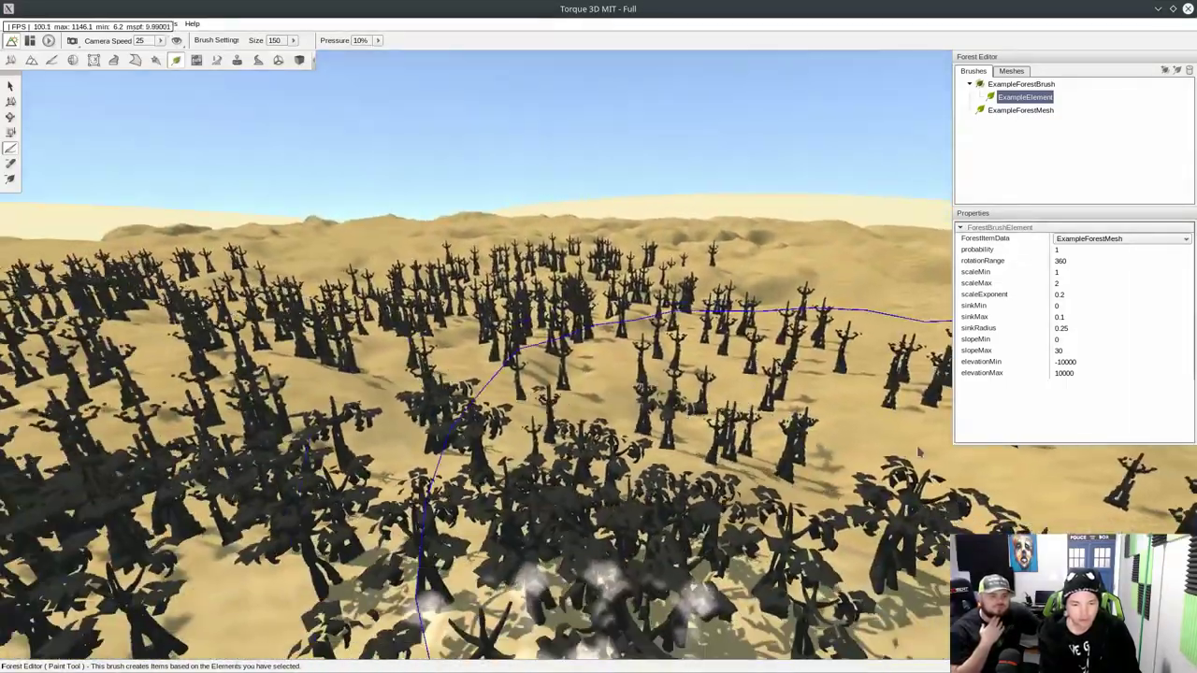
Survey the spread of the painted forest across the dunes from above
{"action": "left_click_drag", "start_coordinate": [598, 402], "coordinate": [538, 392]}
{"action": "right_click_drag", "start_coordinate": [537, 393], "coordinate": [524, 440]}
{"action": "mouse_move", "coordinate": [561, 313]}
{"action": "right_mouse_down"}
{"action": "mouse_move", "coordinate": [420, 311]}
{"action": "mouse_move", "coordinate": [440, 294]}
{"action": "mouse_move", "coordinate": [510, 311]}
{"action": "mouse_move", "coordinate": [497, 310]}
{"action": "right_mouse_up"}
{"action": "key", "text": "d"}
{"action": "key", "text": "d"}
{"action": "key", "text": "a"}
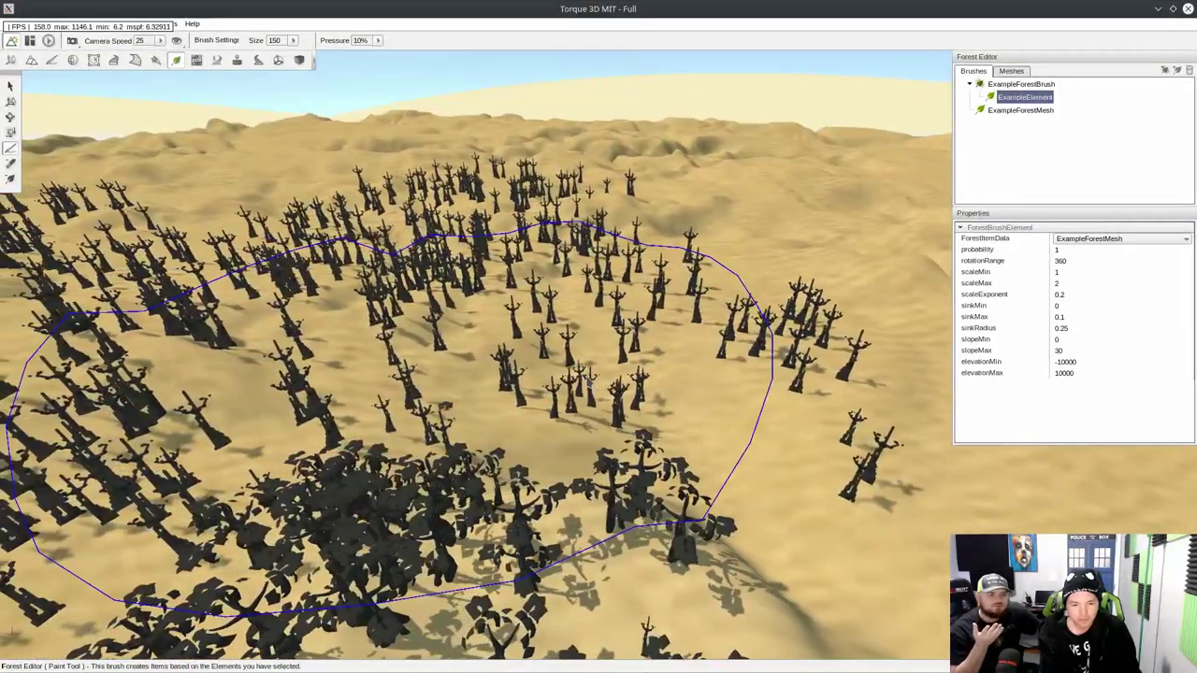
{"action": "mouse_move", "coordinate": [558, 376]}
{"action": "right_mouse_down"}
{"action": "mouse_move", "coordinate": [560, 397]}
{"action": "mouse_move", "coordinate": [508, 350]}
{"action": "right_mouse_up"}
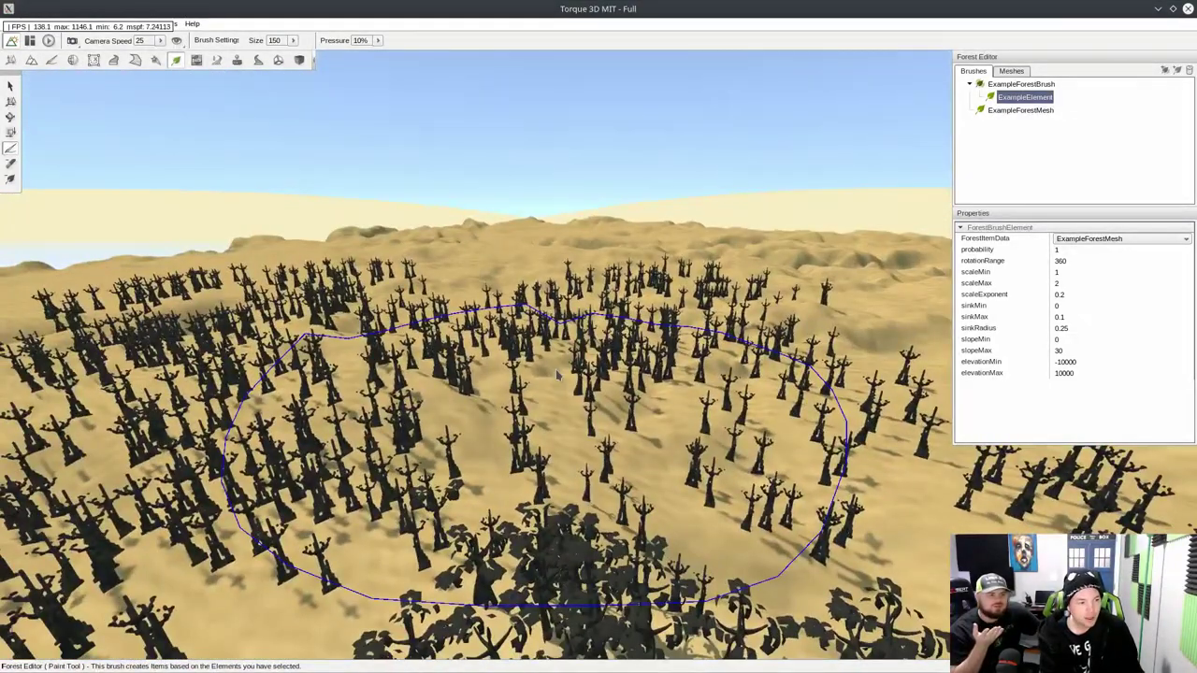
Fly from above the forest down to the ground and between the trees to examine the foliage
{"action": "key", "text": "w"}
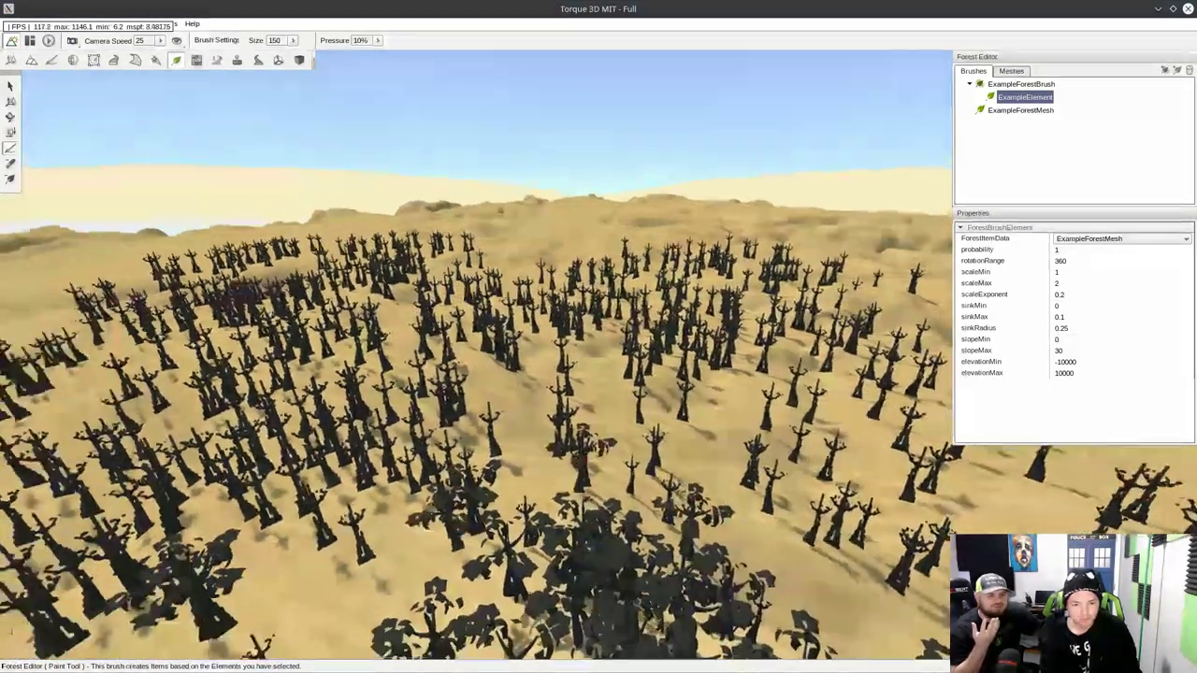
{"action": "key", "text": "w"}
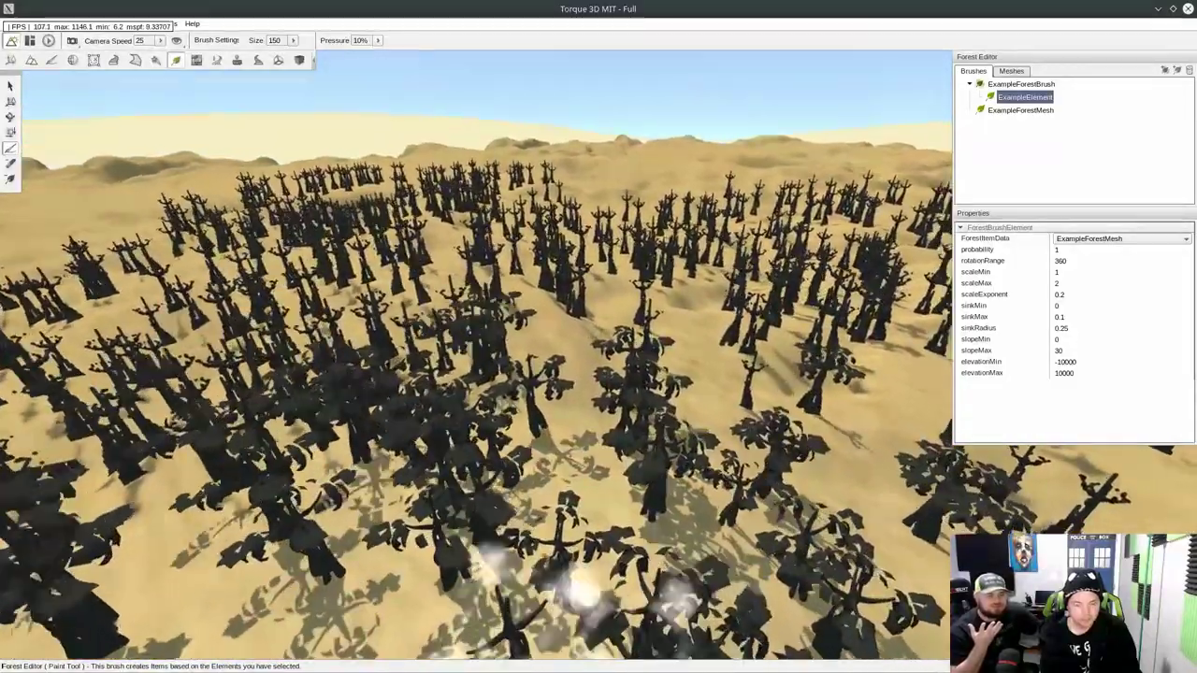
{"action": "key", "text": "w"}
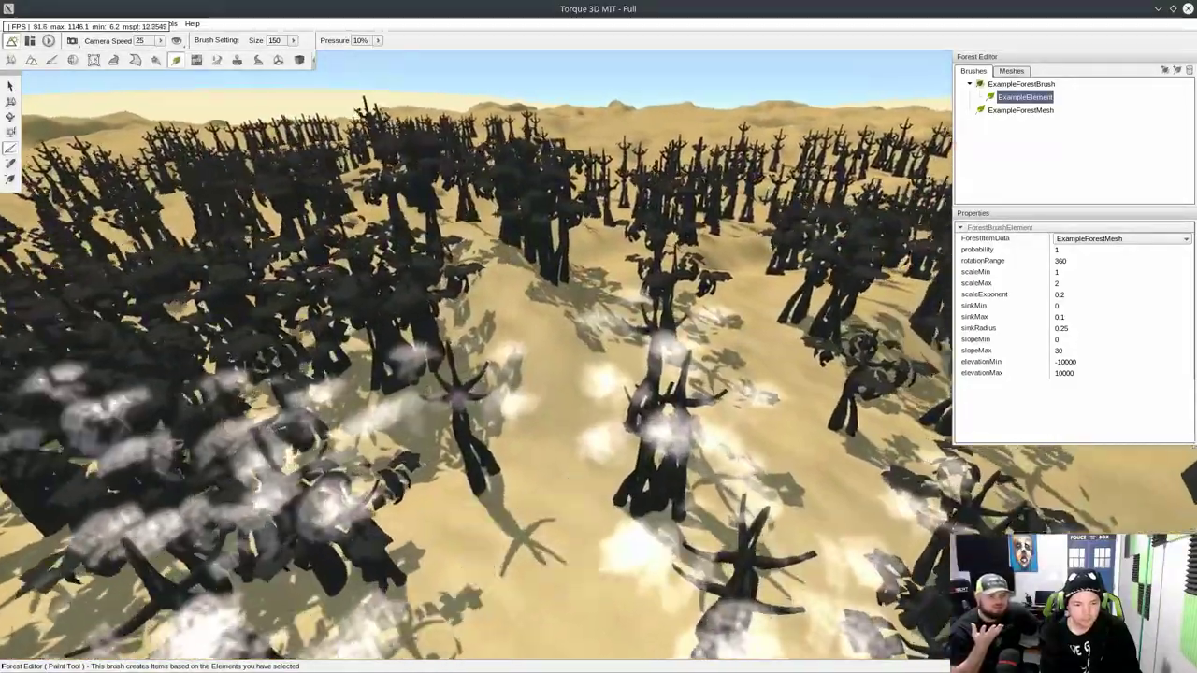
{"action": "key", "text": "w"}
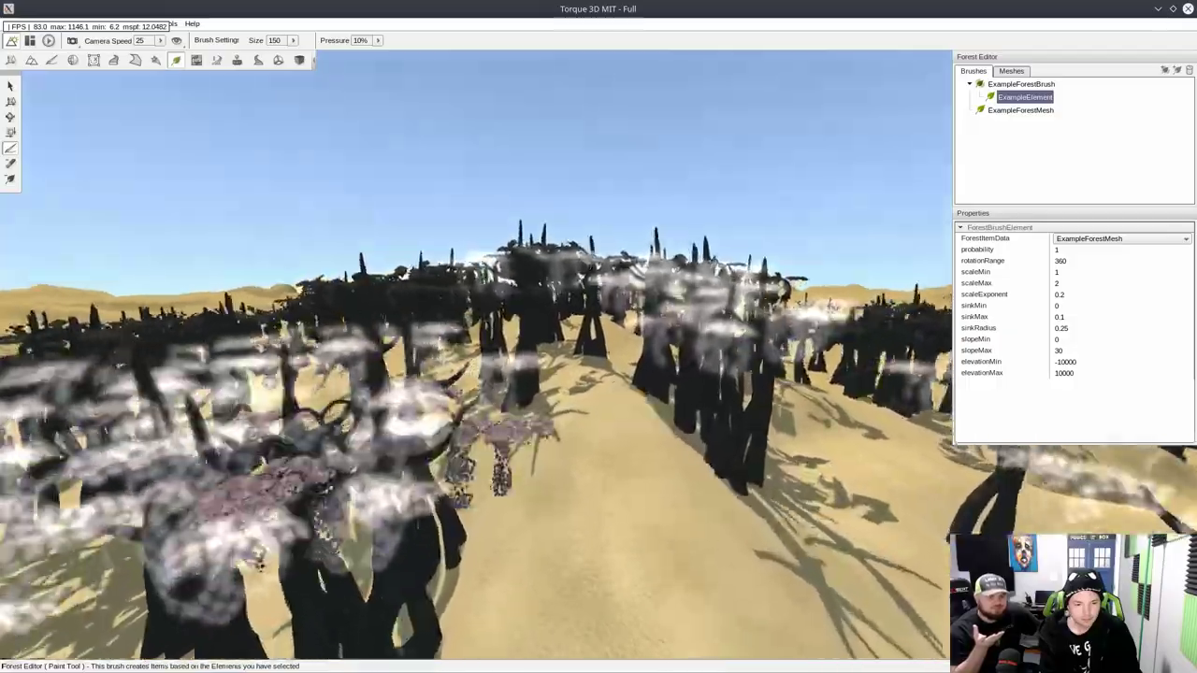
{"action": "key", "text": "w"}
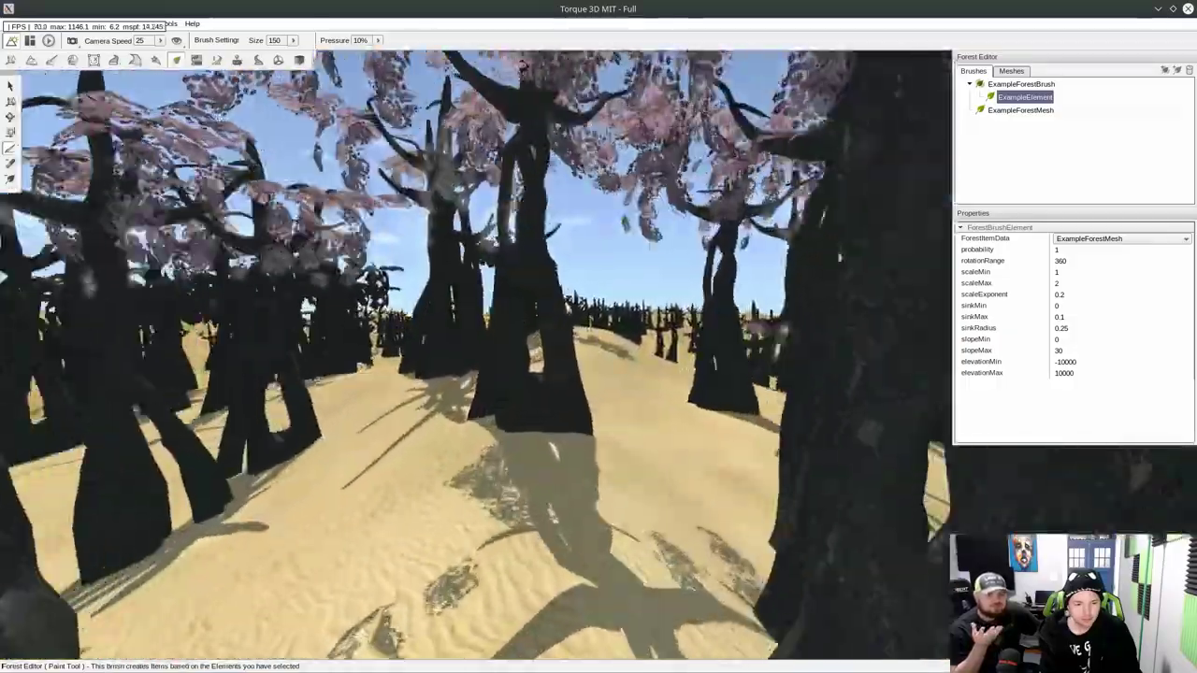
{"action": "key", "text": "w"}
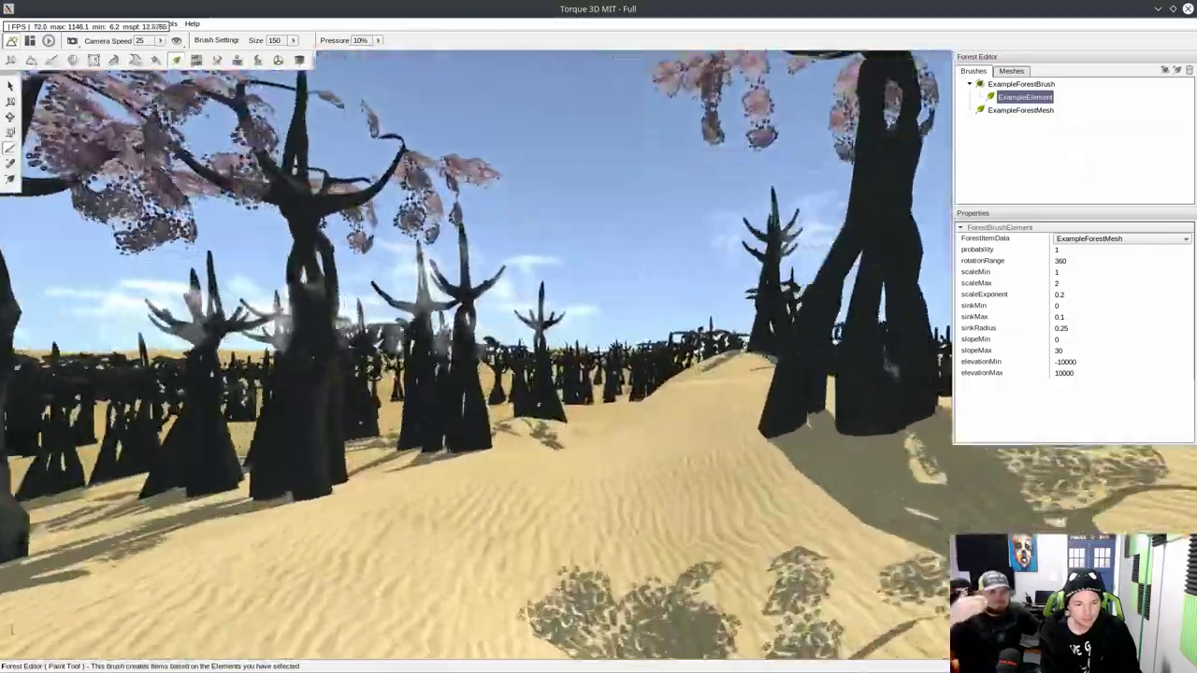
{"action": "key", "text": "w"}
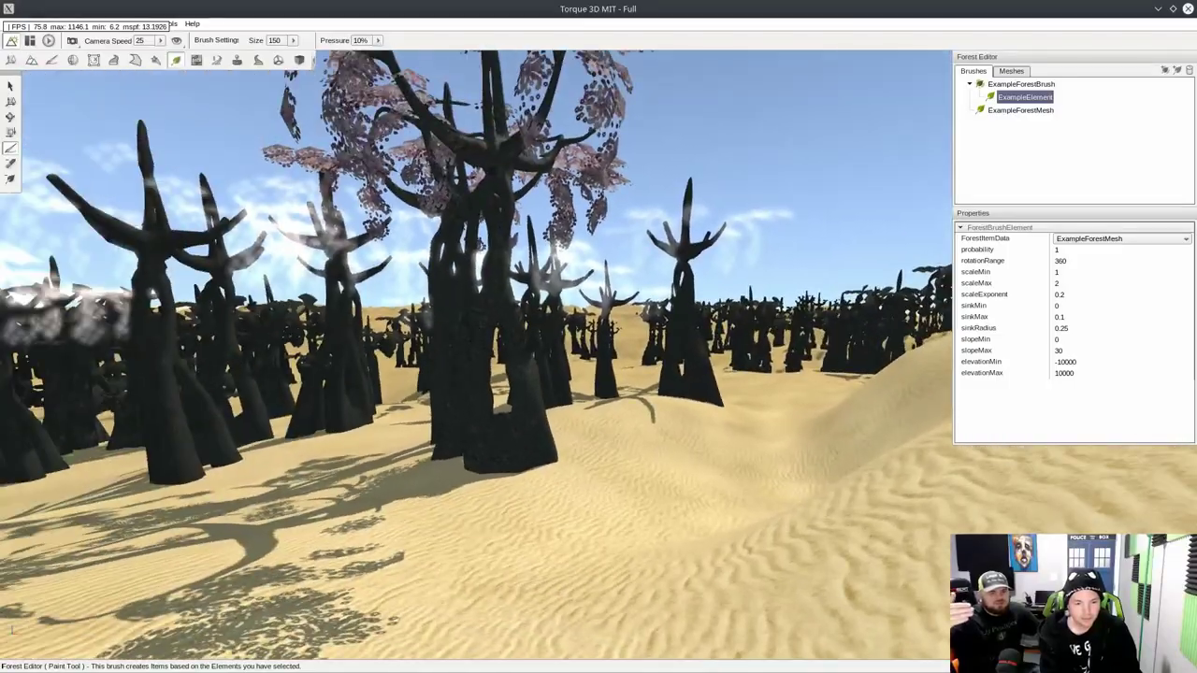
{"action": "key", "text": "w"}
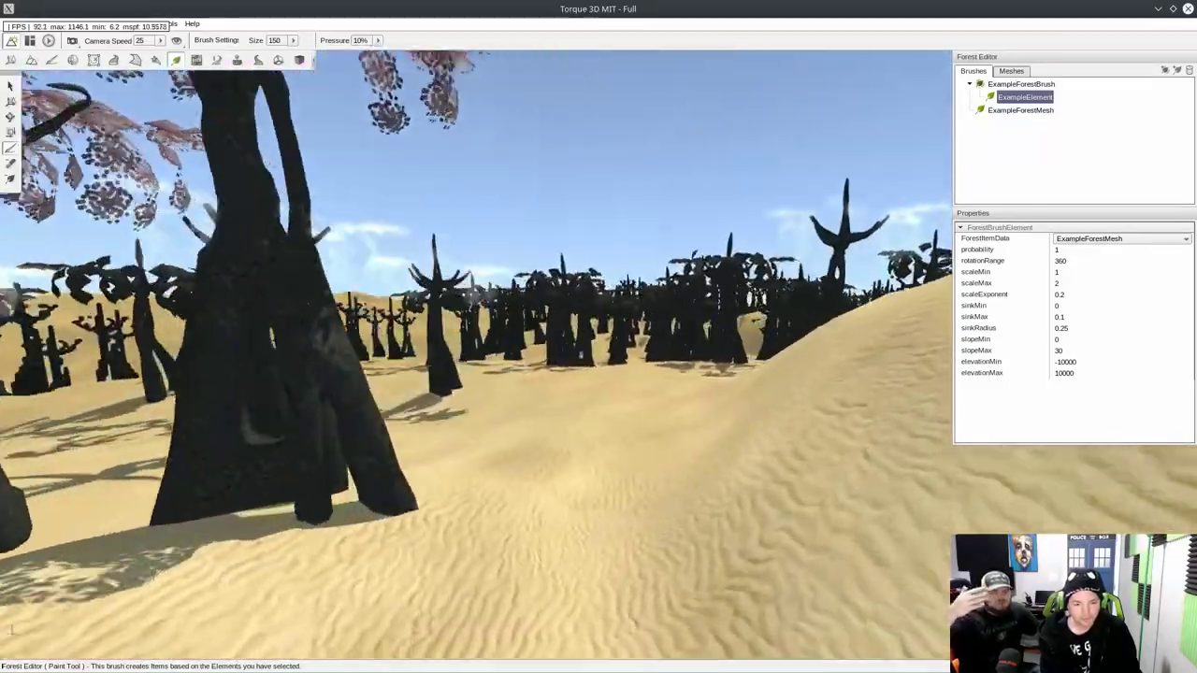
{"action": "key", "text": "w"}
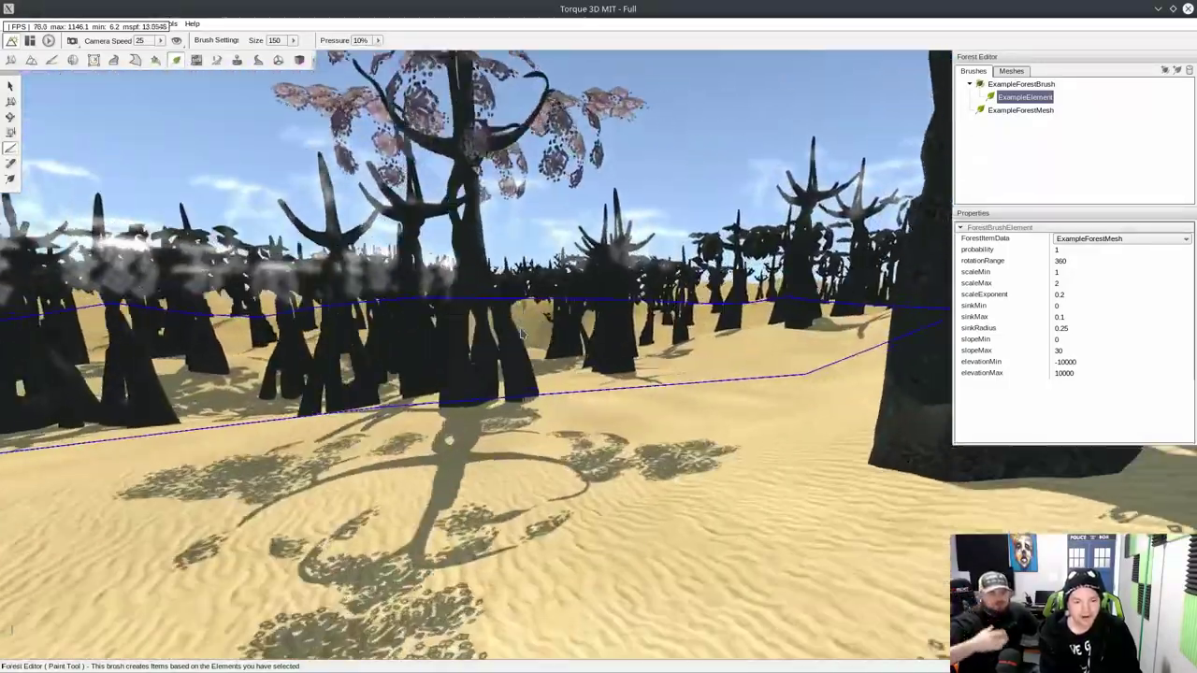
Examine the tree trunks and the shadows they cast on the sand at ground level
{"action": "key", "text": "d"}
{"action": "key", "text": "a"}
{"action": "mouse_move", "coordinate": [521, 334]}
{"action": "right_mouse_down"}
{"action": "mouse_move", "coordinate": [538, 334]}
{"action": "mouse_move", "coordinate": [467, 430]}
{"action": "mouse_move", "coordinate": [533, 421]}
{"action": "mouse_move", "coordinate": [576, 370]}
{"action": "mouse_move", "coordinate": [599, 449]}
{"action": "mouse_move", "coordinate": [617, 318]}
{"action": "mouse_move", "coordinate": [636, 383]}
{"action": "mouse_move", "coordinate": [608, 327]}
{"action": "mouse_move", "coordinate": [588, 342]}
{"action": "right_mouse_up"}
{"action": "key", "text": "w"}
{"action": "key", "text": "w"}
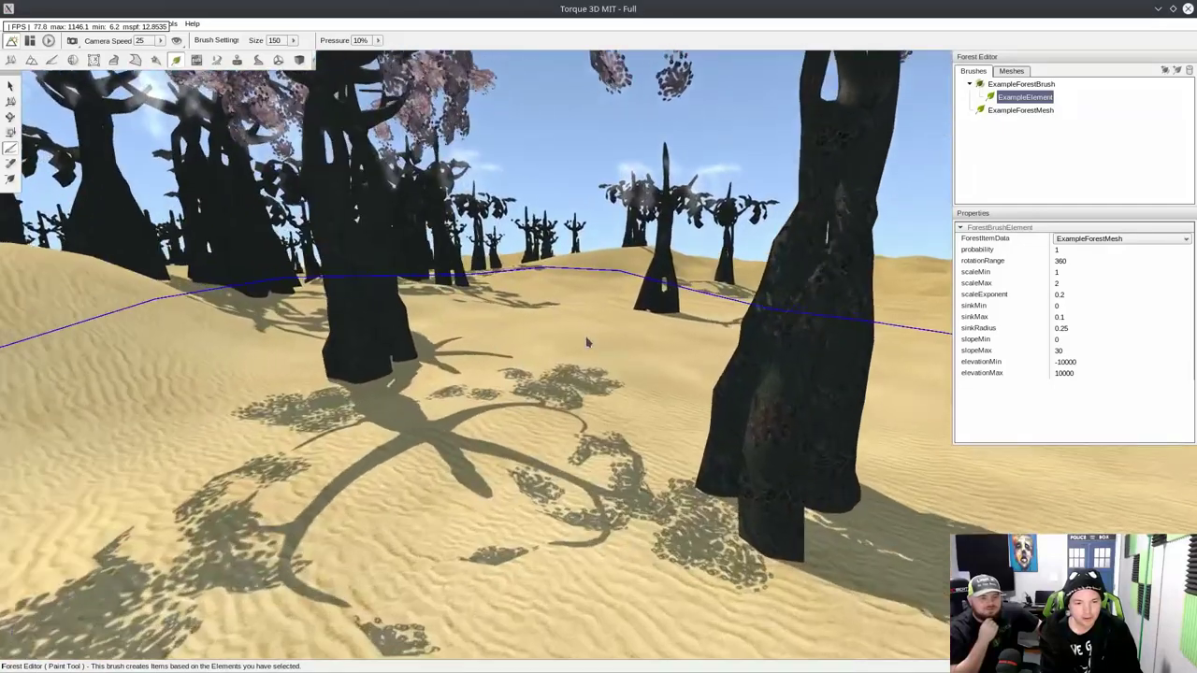
{"action": "key", "text": "w"}
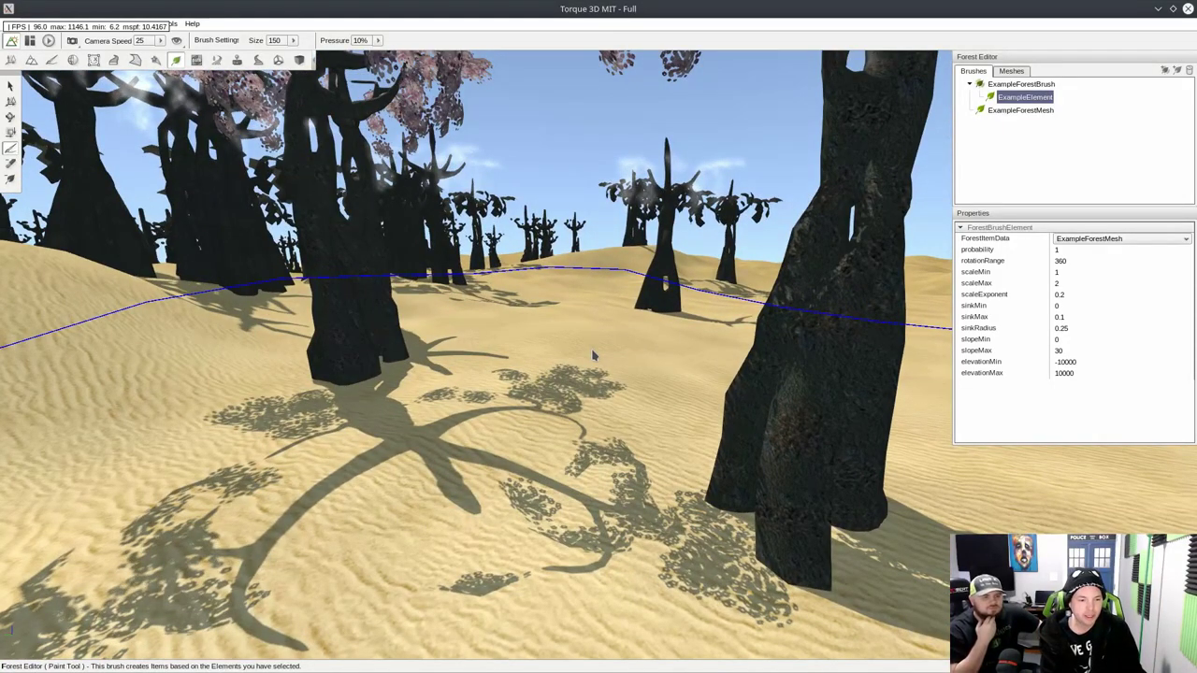
{"action": "mouse_move", "coordinate": [651, 386]}
{"action": "right_mouse_down"}
{"action": "mouse_move", "coordinate": [496, 363]}
{"action": "mouse_move", "coordinate": [580, 332]}
{"action": "mouse_move", "coordinate": [594, 360]}
{"action": "mouse_move", "coordinate": [599, 323]}
{"action": "mouse_move", "coordinate": [655, 388]}
{"action": "mouse_move", "coordinate": [519, 394]}
{"action": "right_mouse_up"}
{"action": "key", "text": "w"}
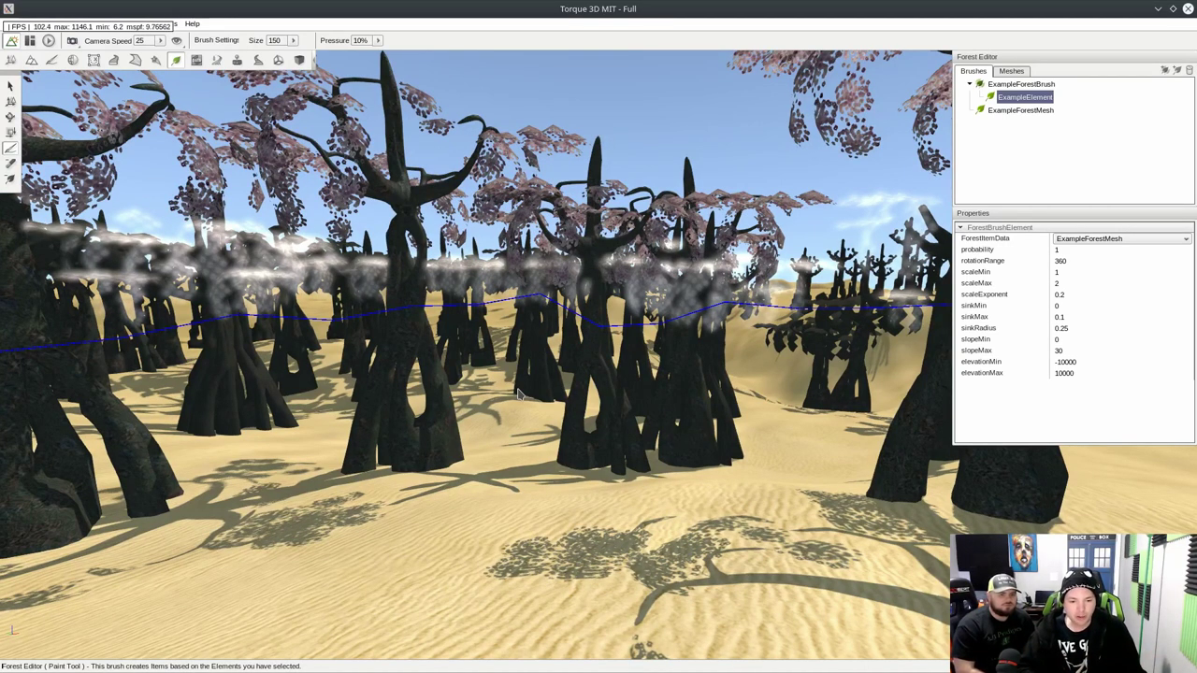
{"action": "key", "text": "a"}
{"action": "right_click_drag", "start_coordinate": [519, 394], "coordinate": [535, 436]}
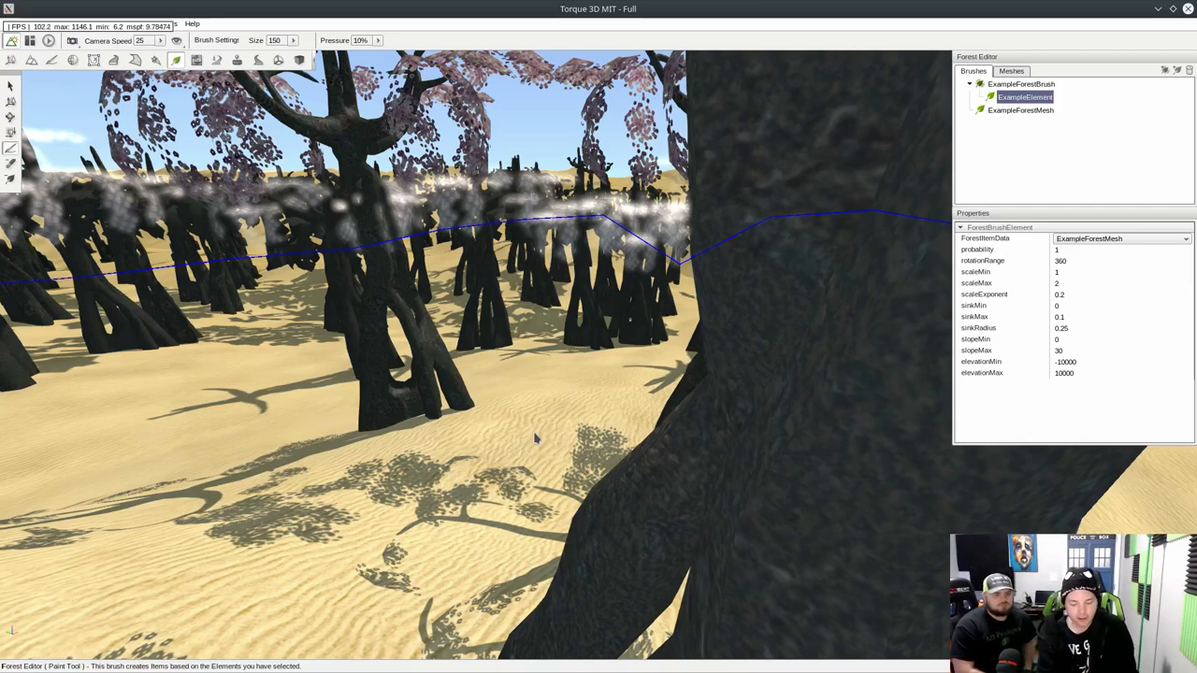
Examine the tree canopies and the spacing of the trees across the open dunes
{"action": "key", "text": "s"}
{"action": "mouse_move", "coordinate": [536, 439]}
{"action": "right_mouse_down"}
{"action": "mouse_move", "coordinate": [449, 468]}
{"action": "mouse_move", "coordinate": [440, 496]}
{"action": "mouse_move", "coordinate": [468, 497]}
{"action": "mouse_move", "coordinate": [472, 515]}
{"action": "mouse_move", "coordinate": [491, 496]}
{"action": "mouse_move", "coordinate": [523, 493]}
{"action": "mouse_move", "coordinate": [584, 513]}
{"action": "mouse_move", "coordinate": [608, 435]}
{"action": "mouse_move", "coordinate": [617, 440]}
{"action": "right_mouse_up"}
{"action": "key", "text": "w"}
{"action": "key", "text": "w"}
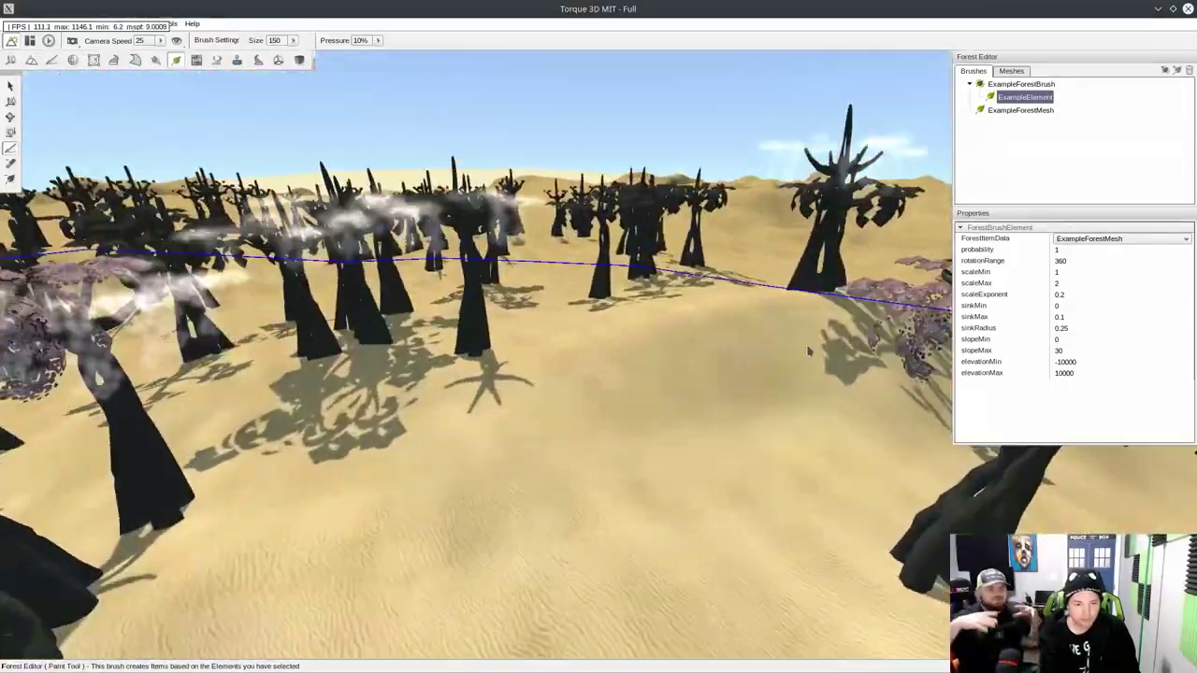
{"action": "mouse_move", "coordinate": [809, 351]}
{"action": "right_mouse_down"}
{"action": "mouse_move", "coordinate": [898, 355]}
{"action": "mouse_move", "coordinate": [954, 332]}
{"action": "mouse_move", "coordinate": [991, 338]}
{"action": "mouse_move", "coordinate": [977, 323]}
{"action": "mouse_move", "coordinate": [986, 313]}
{"action": "mouse_move", "coordinate": [1136, 311]}
{"action": "right_mouse_up"}
{"action": "key", "text": "s"}
{"action": "key", "text": "w"}
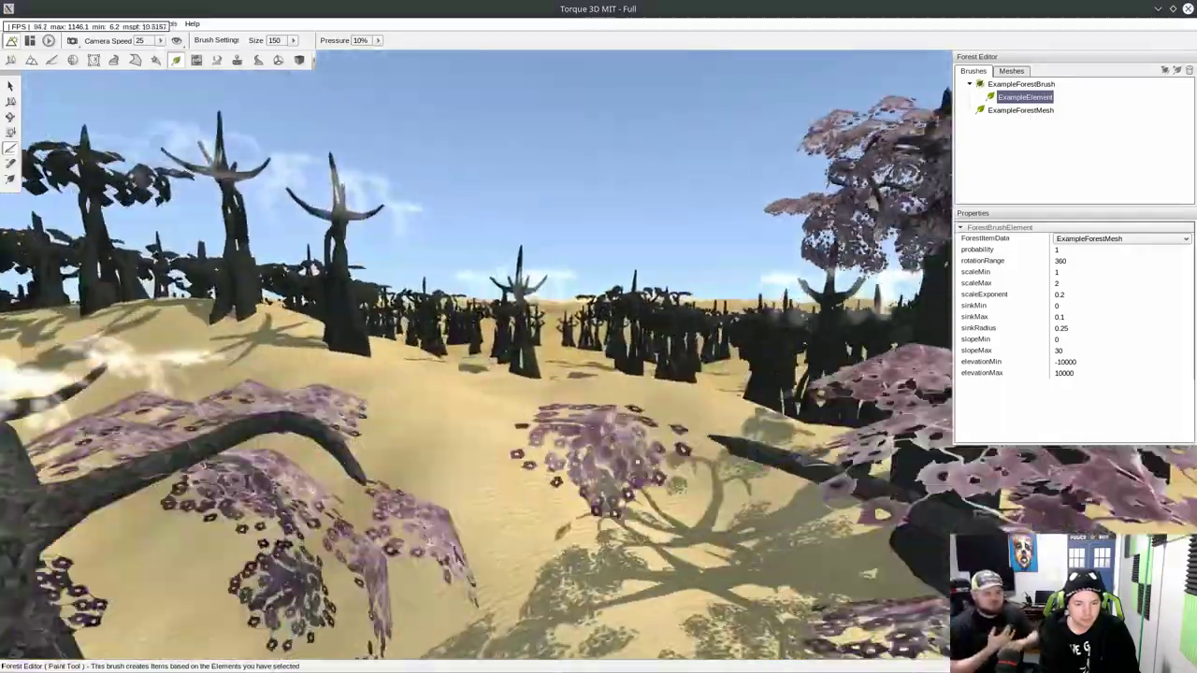
{"action": "key", "text": "w"}
Move through the trees to the base of a dune and examine the bark of the nearby trunks
{"action": "mouse_move", "coordinate": [642, 318]}
{"action": "right_mouse_down"}
{"action": "mouse_move", "coordinate": [654, 316]}
{"action": "mouse_move", "coordinate": [608, 320]}
{"action": "mouse_move", "coordinate": [642, 317]}
{"action": "mouse_move", "coordinate": [608, 358]}
{"action": "mouse_move", "coordinate": [636, 330]}
{"action": "mouse_move", "coordinate": [581, 334]}
{"action": "mouse_move", "coordinate": [559, 310]}
{"action": "mouse_move", "coordinate": [582, 397]}
{"action": "mouse_move", "coordinate": [572, 338]}
{"action": "mouse_move", "coordinate": [684, 309]}
{"action": "right_mouse_up"}
{"action": "key", "text": "w"}
{"action": "key", "text": "d"}
{"action": "key", "text": "w"}
{"action": "key", "text": "w"}
{"action": "key", "text": "w"}
{"action": "key", "text": "w"}
{"action": "key", "text": "w"}
{"action": "key", "text": "w"}
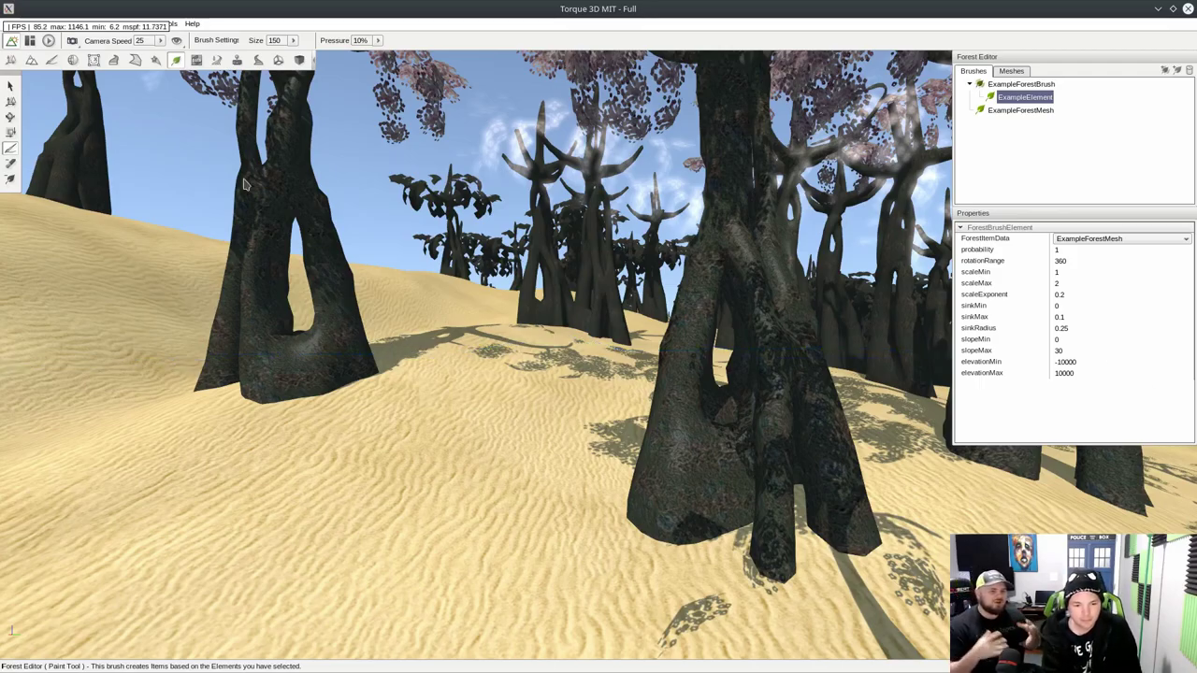
Fly up from the ground to above the forest and examine how the near and distant trees are drawn
{"action": "mouse_move", "coordinate": [741, 280]}
{"action": "right_mouse_down"}
{"action": "mouse_move", "coordinate": [889, 285]}
{"action": "mouse_move", "coordinate": [870, 374]}
{"action": "mouse_move", "coordinate": [879, 388]}
{"action": "mouse_move", "coordinate": [908, 327]}
{"action": "mouse_move", "coordinate": [935, 402]}
{"action": "right_mouse_up"}
{"action": "key", "text": "s"}
{"action": "key", "text": "s"}
{"action": "right_click_drag", "start_coordinate": [748, 402], "coordinate": [708, 231]}
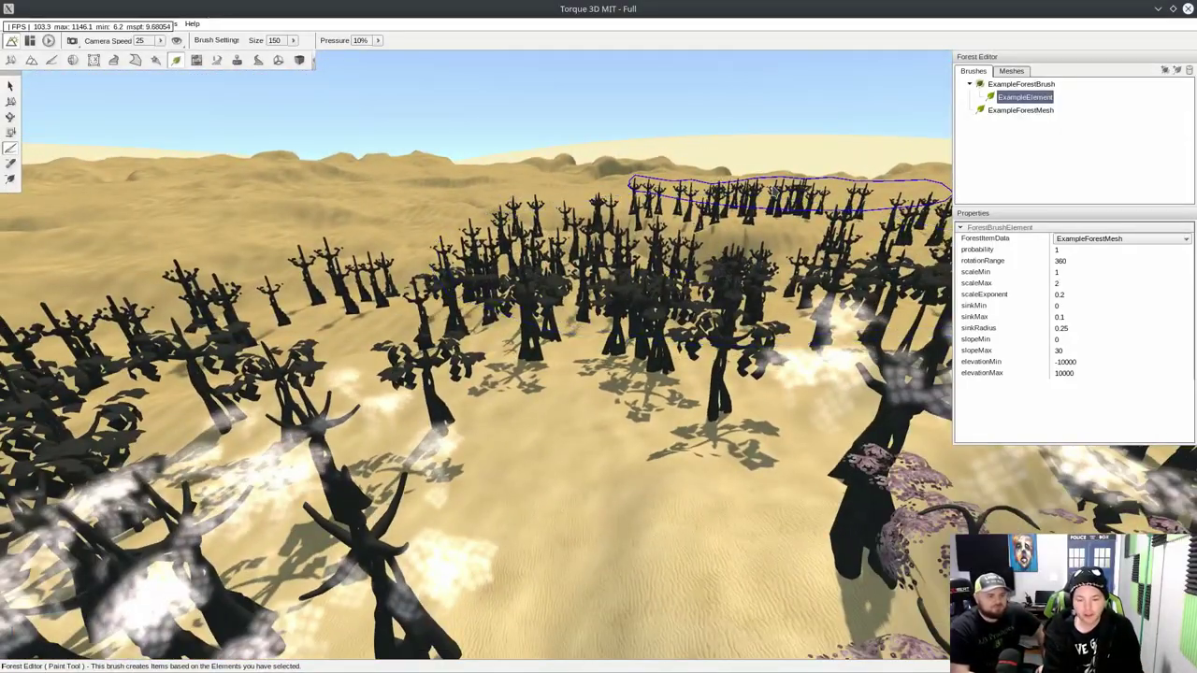
{"action": "key", "text": "s"}
{"action": "mouse_move", "coordinate": [765, 174]}
{"action": "right_mouse_down"}
{"action": "mouse_move", "coordinate": [772, 261]}
{"action": "mouse_move", "coordinate": [842, 189]}
{"action": "right_mouse_up"}
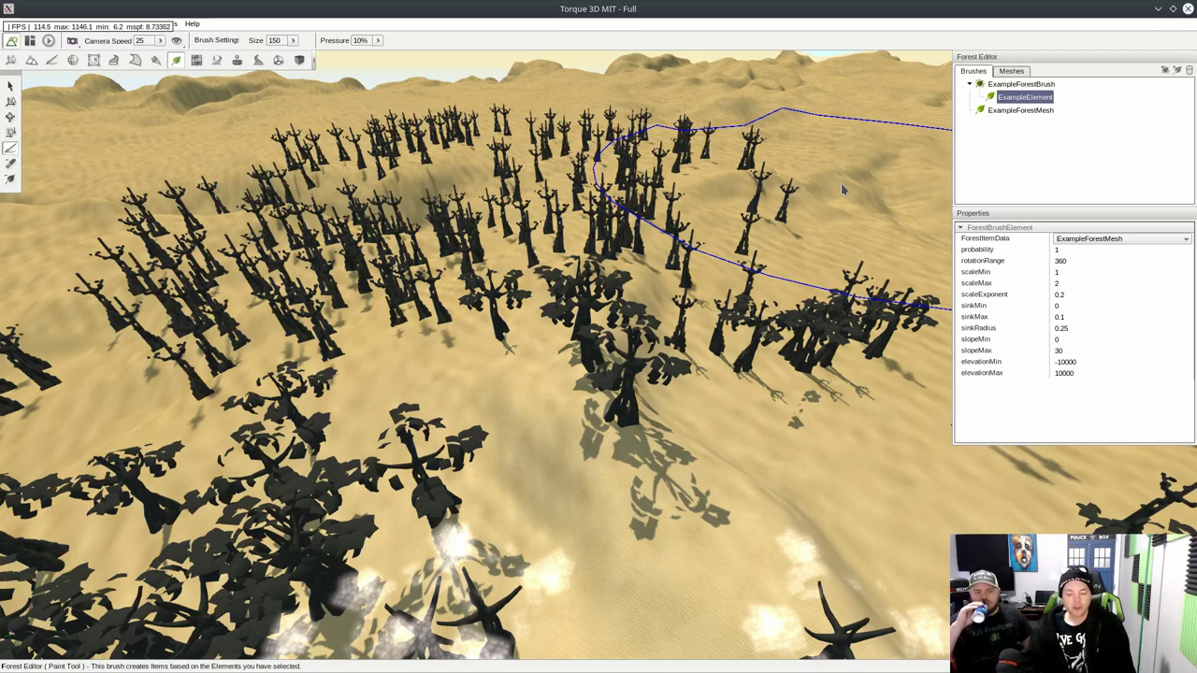
{"action": "right_click_drag", "start_coordinate": [842, 190], "coordinate": [683, 127]}
{"action": "key", "text": "w"}
{"action": "mouse_move", "coordinate": [617, 328]}
{"action": "right_mouse_down"}
{"action": "mouse_move", "coordinate": [647, 379]}
{"action": "mouse_move", "coordinate": [666, 287]}
{"action": "right_mouse_up"}
{"action": "key", "text": "w"}
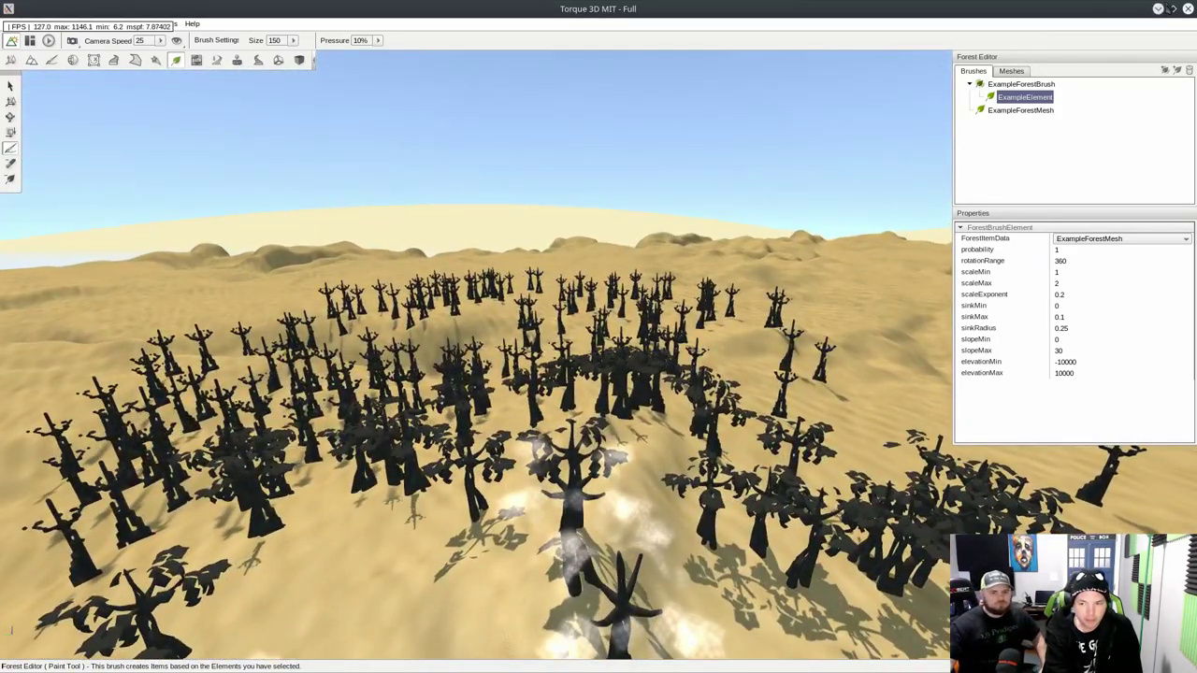
Switch to Blender and compare the ShalShar128, ShalShar256 and ShalShar512 detail meshes of the tree and their materials
{"action": "left_click", "coordinate": [1157, 8]}
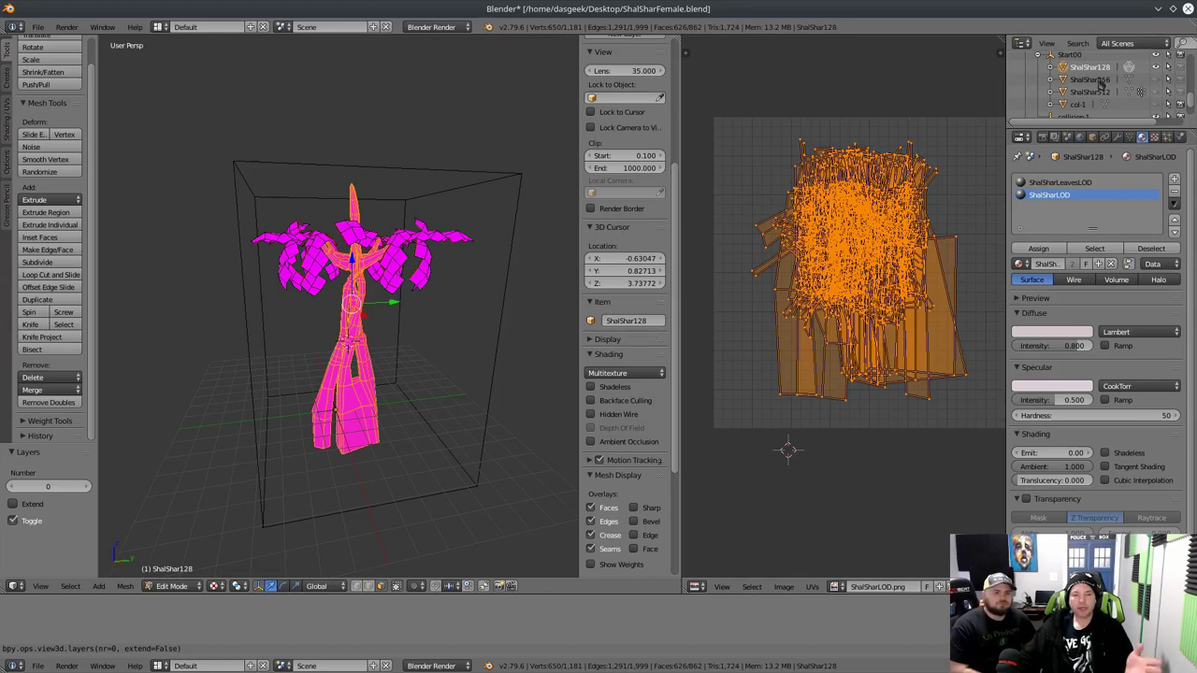
{"action": "left_click", "coordinate": [1095, 81]}
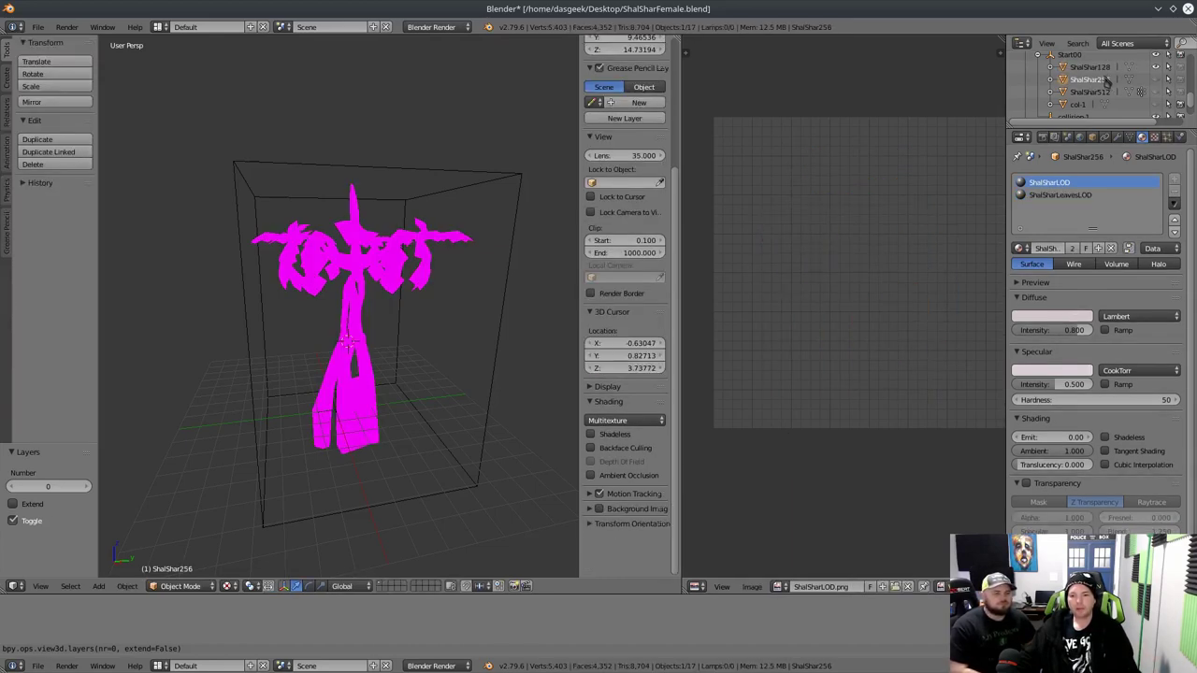
{"action": "left_click", "coordinate": [1092, 91]}
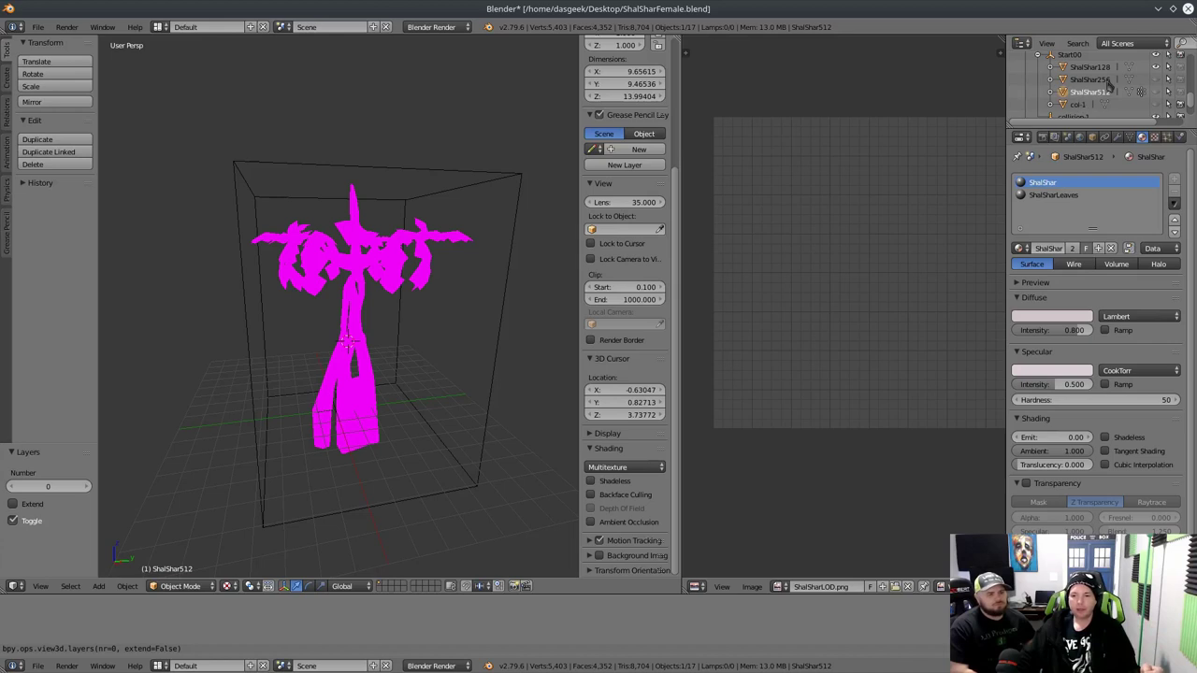
{"action": "left_click", "coordinate": [1089, 80]}
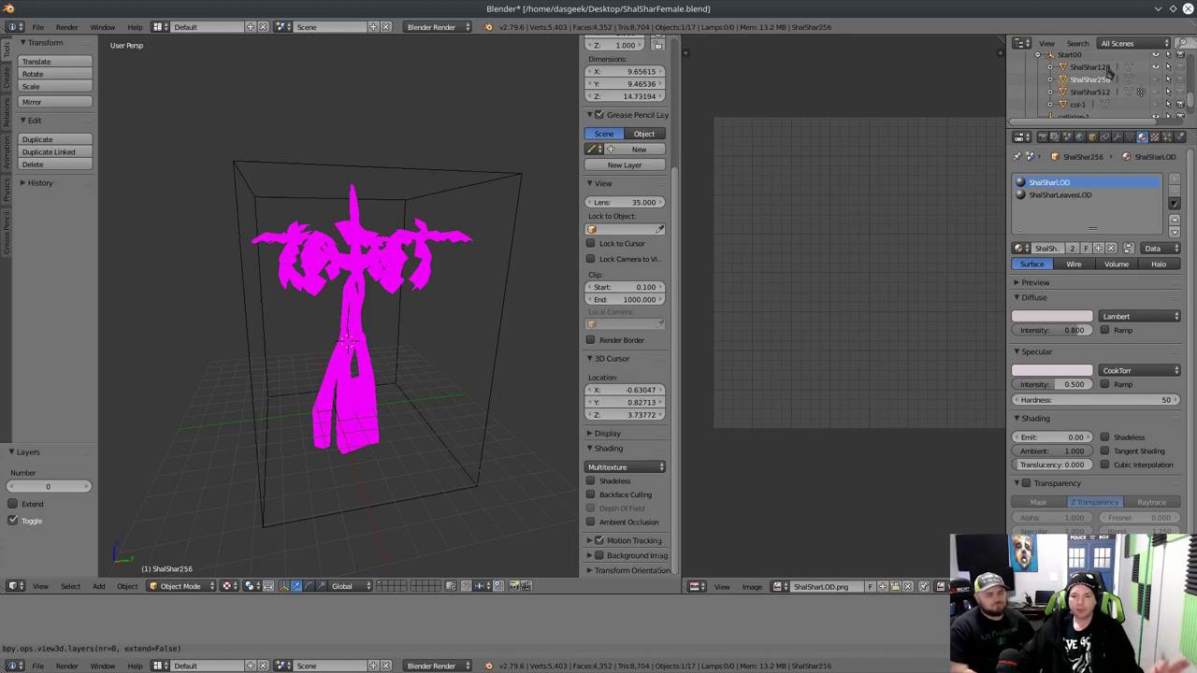
{"action": "left_click", "coordinate": [1107, 69]}
Review the tree's detail and billboard nodes in the scene hierarchy, selecting BB::EQUATOR_STEPS=5
{"action": "scroll", "coordinate": [1100, 86], "scroll_direction": "down", "scroll_amount": 5}
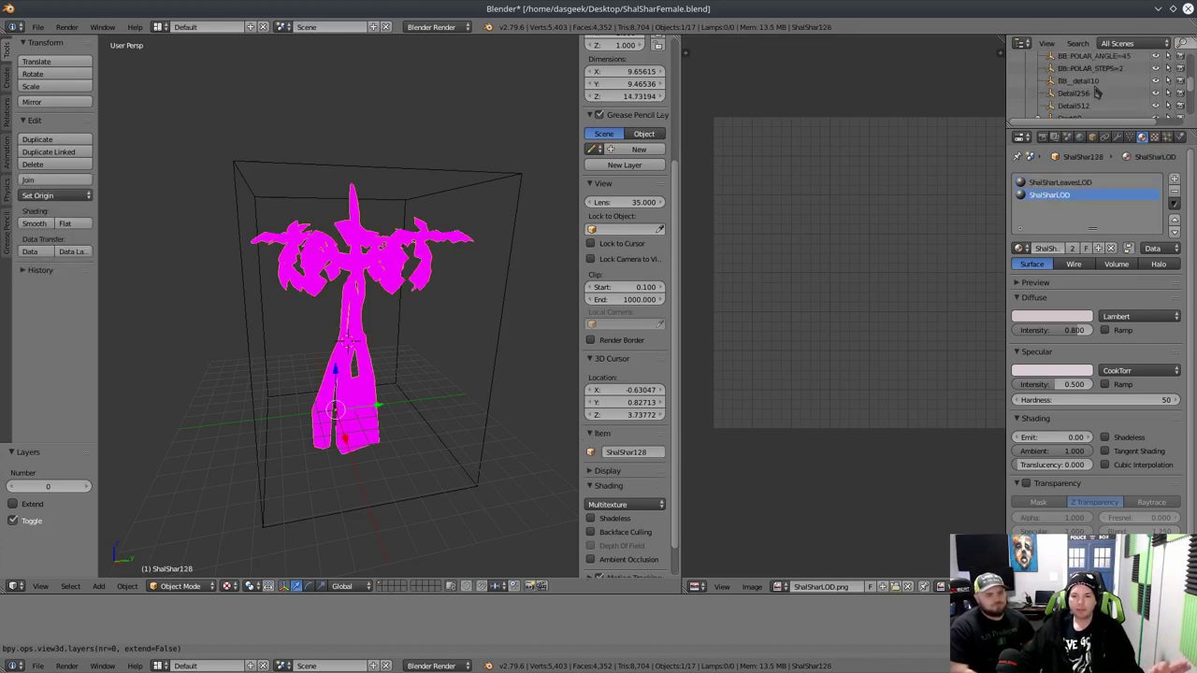
{"action": "scroll", "coordinate": [1098, 89], "scroll_direction": "up", "scroll_amount": 2}
{"action": "scroll", "coordinate": [1092, 94], "scroll_direction": "down", "scroll_amount": 2}
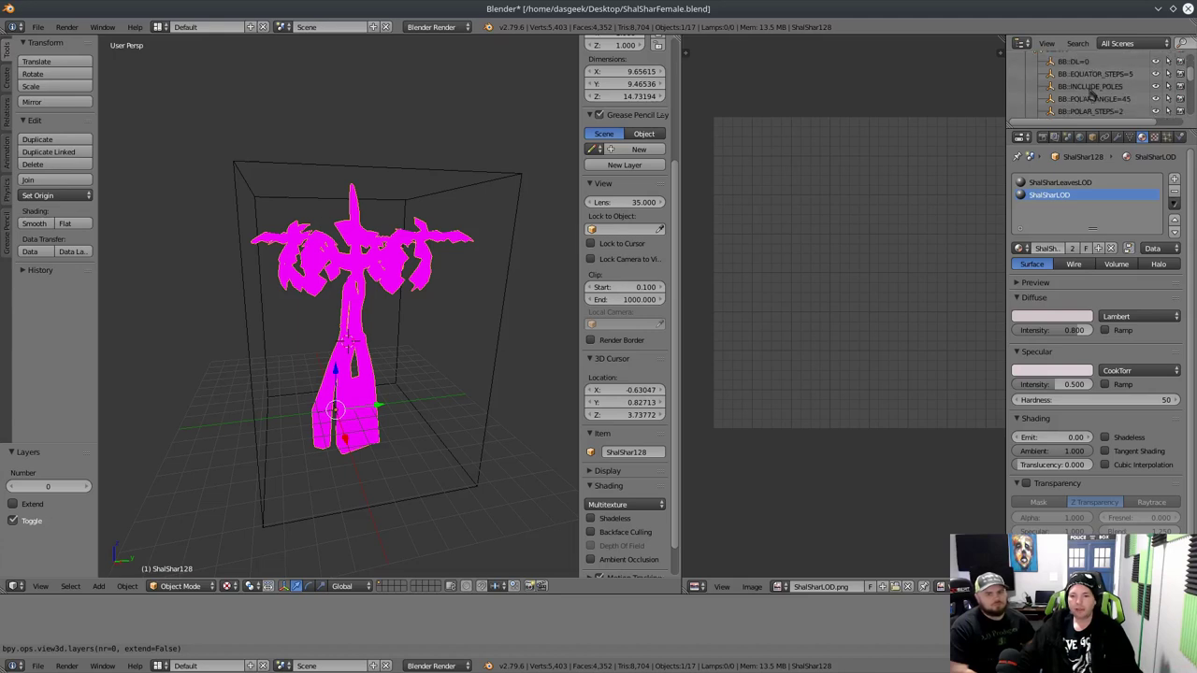
{"action": "left_click", "coordinate": [1096, 75]}
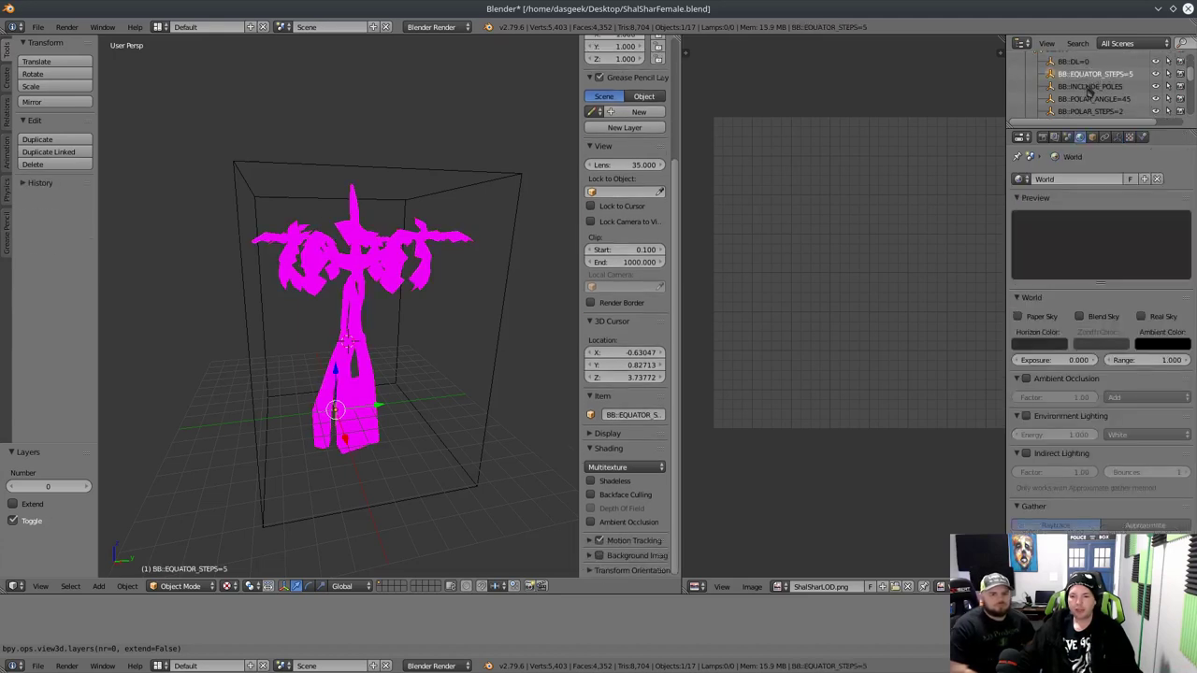
{"action": "scroll", "coordinate": [1091, 91], "scroll_direction": "up", "scroll_amount": 2}
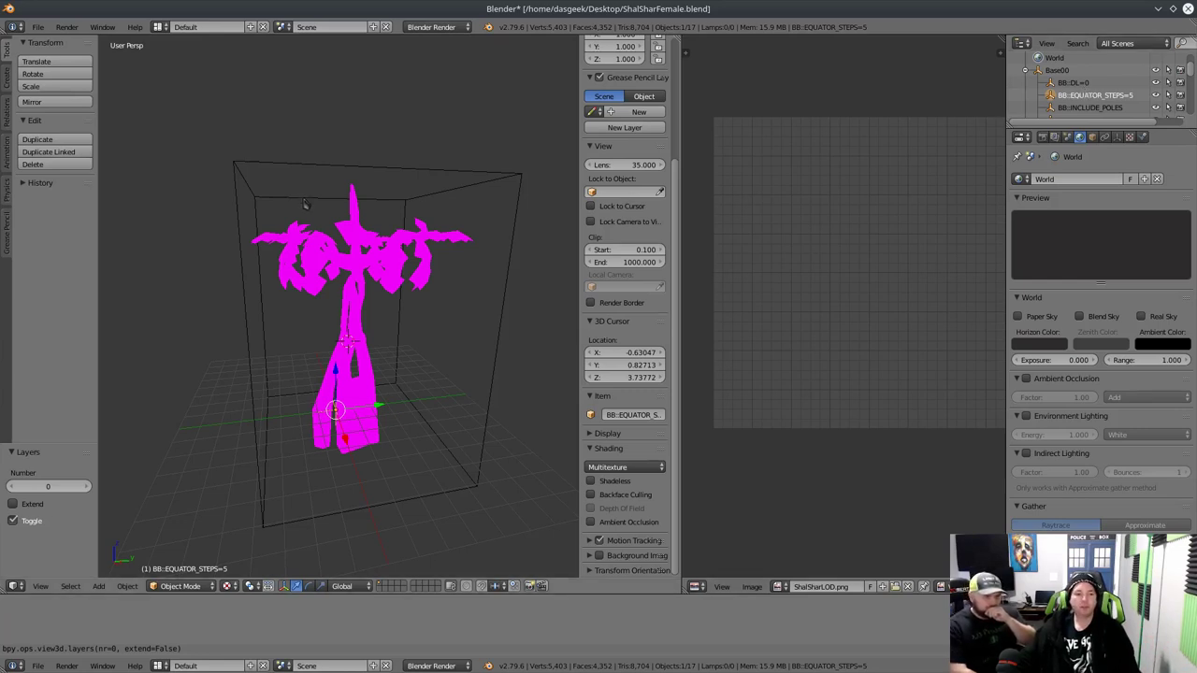
Examine the tree model and its surrounding bounding box from several sides
{"action": "middle_click_drag", "start_coordinate": [331, 205], "coordinate": [468, 99]}
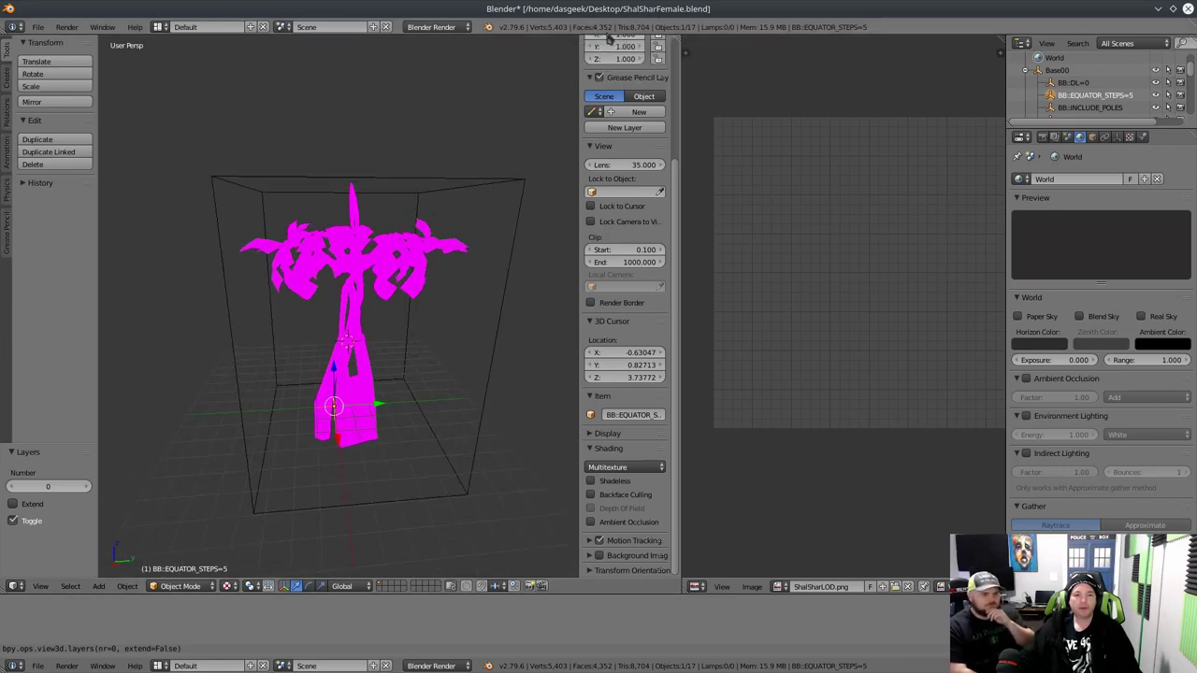
{"action": "middle_click_drag", "start_coordinate": [427, 136], "coordinate": [286, 115]}
{"action": "key", "text": "s"}
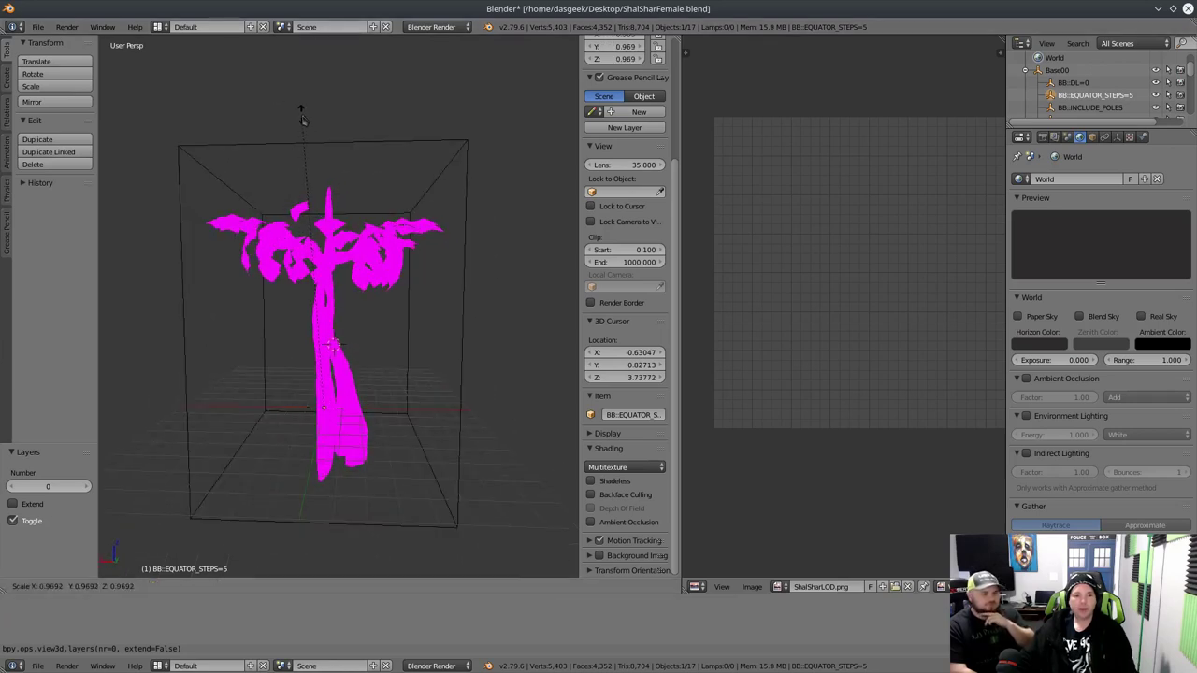
{"action": "key", "text": "Escape"}
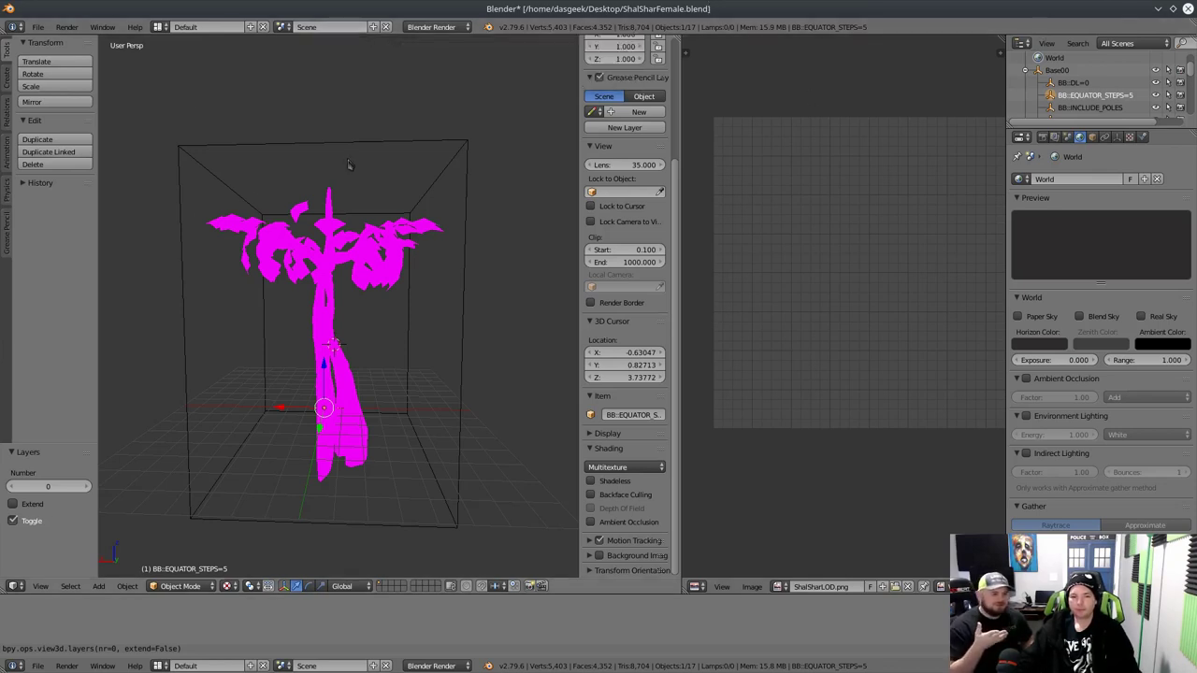
{"action": "middle_click_drag", "start_coordinate": [347, 165], "coordinate": [474, 169]}
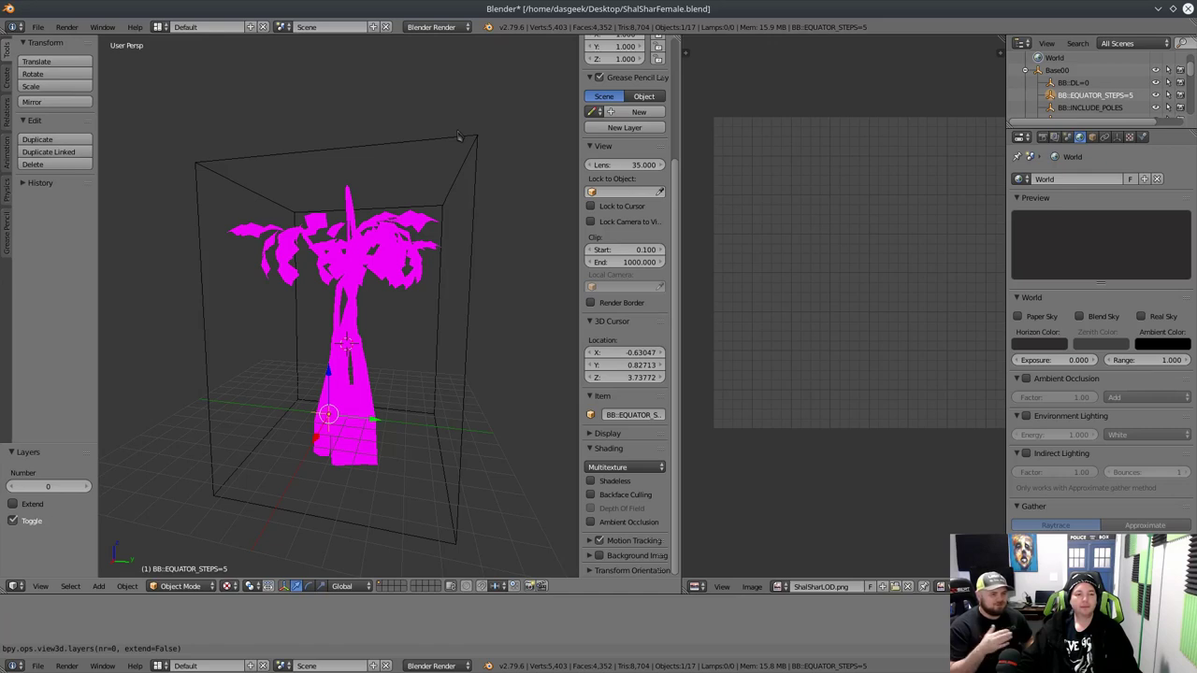
{"action": "middle_click_drag", "start_coordinate": [459, 137], "coordinate": [383, 163]}
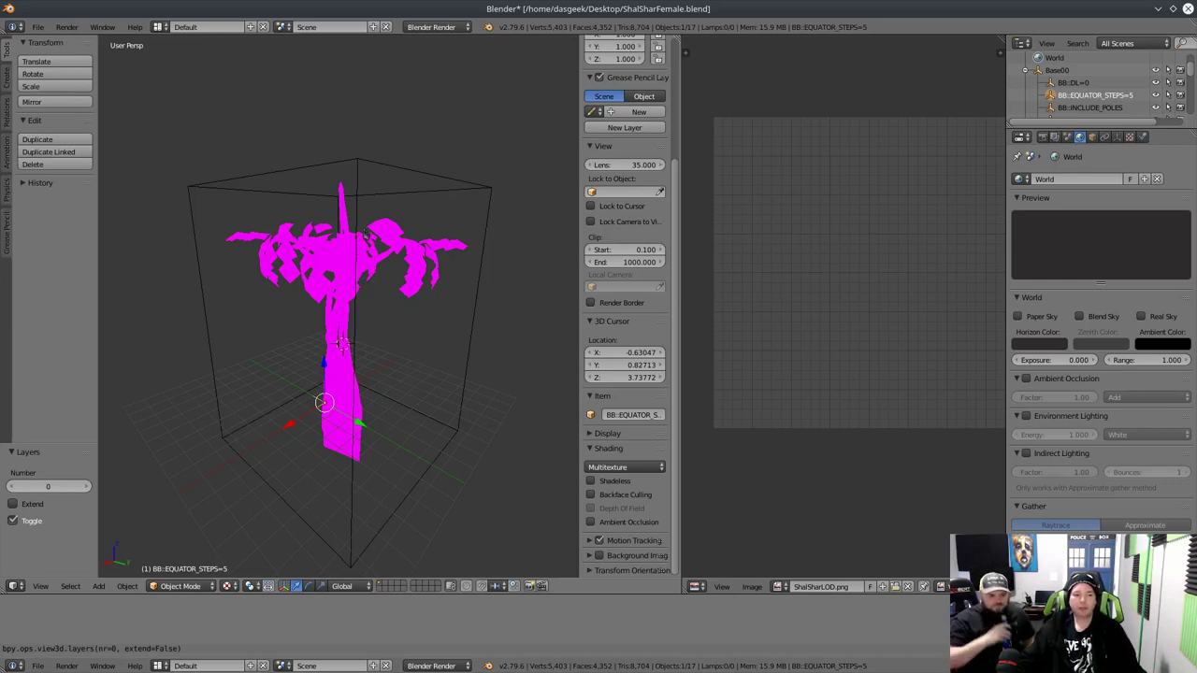
Set the viewport shading to Solid and select the ShalShar128 tree mesh
{"action": "left_click", "coordinate": [228, 587]}
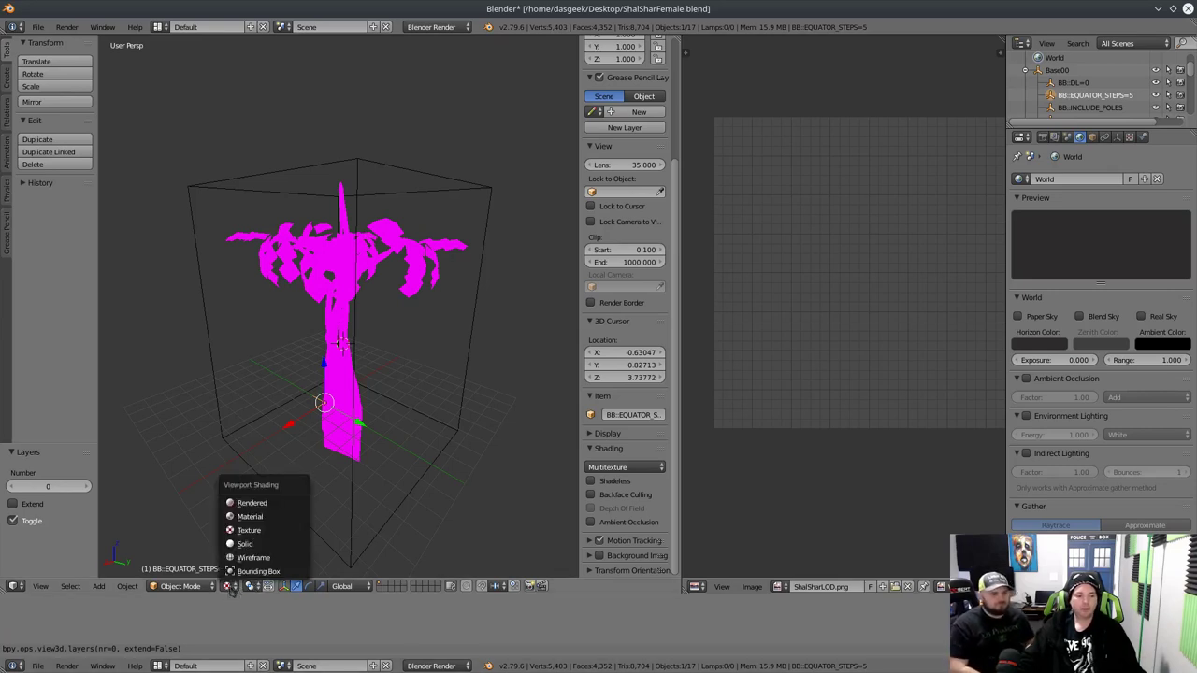
{"action": "left_click", "coordinate": [255, 545]}
{"action": "middle_click_drag", "start_coordinate": [224, 355], "coordinate": [338, 343]}
{"action": "middle_click_drag", "start_coordinate": [346, 444], "coordinate": [384, 447]}
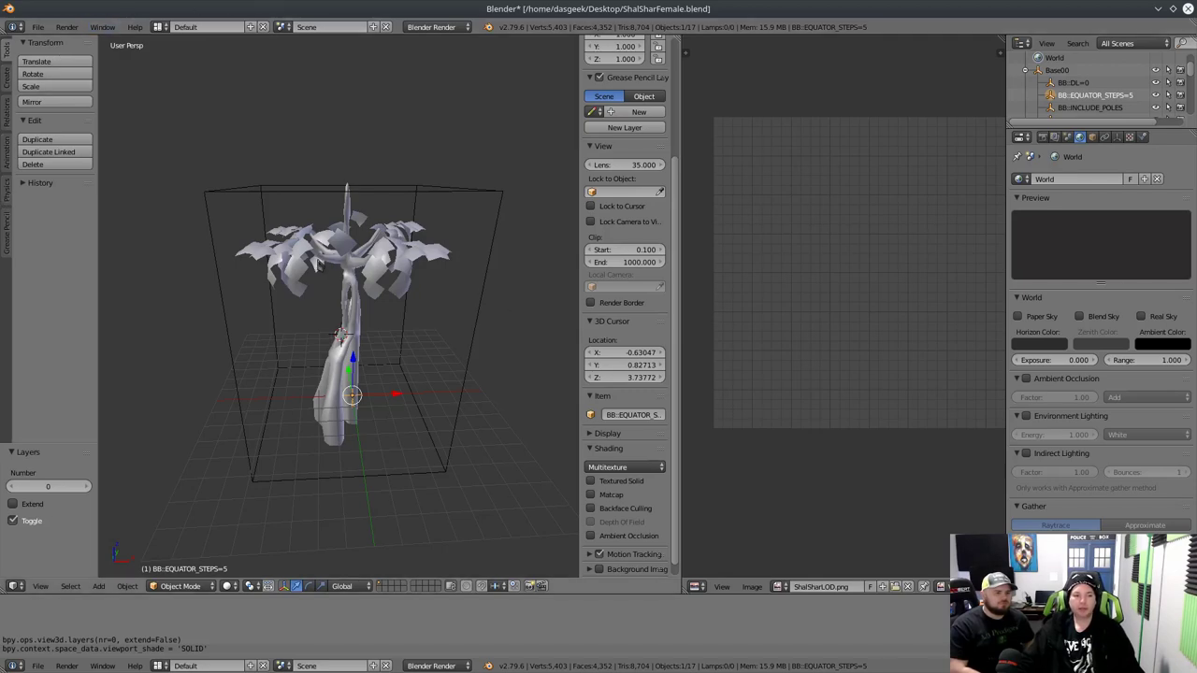
{"action": "middle_click_drag", "start_coordinate": [402, 216], "coordinate": [361, 262]}
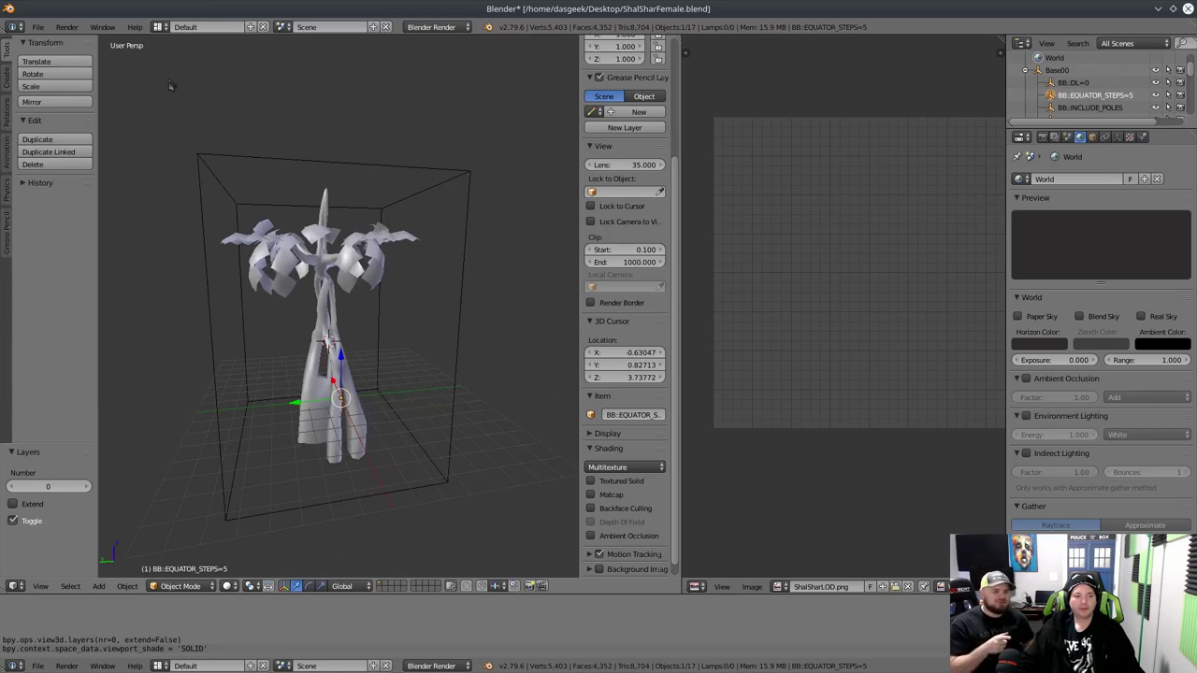
{"action": "middle_click_drag", "start_coordinate": [309, 142], "coordinate": [304, 258]}
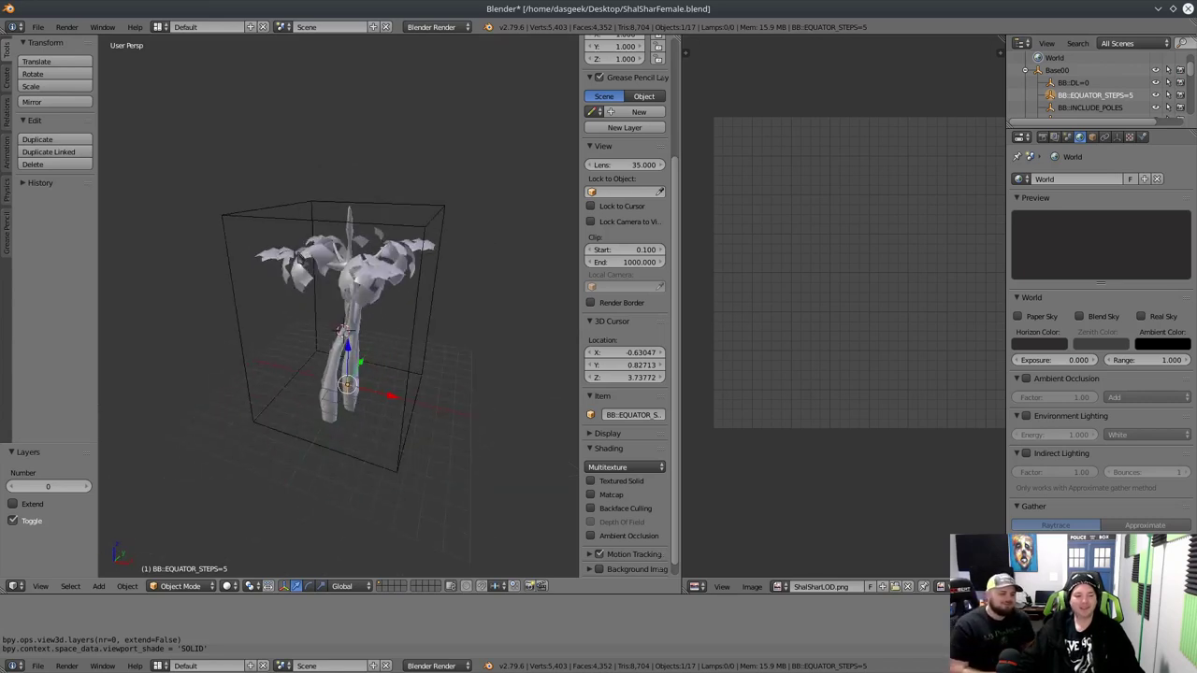
{"action": "right_click", "coordinate": [326, 281]}
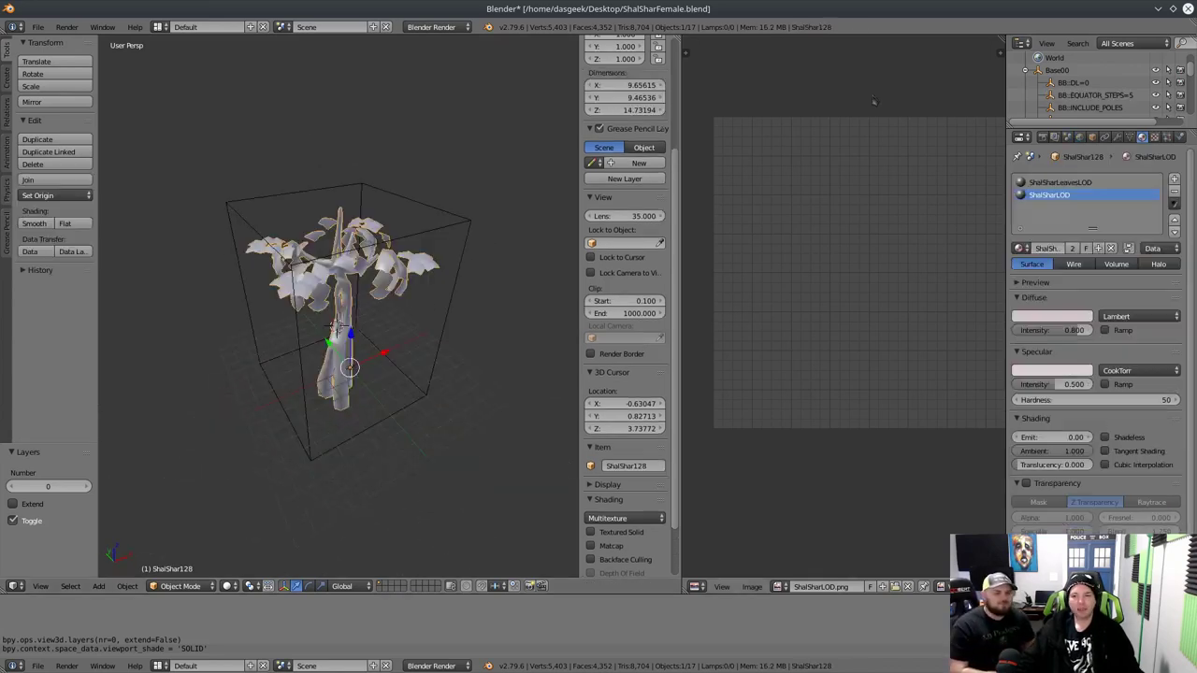
Switch back to Torque 3D and examine from the air where full foliage gives way to simpler distant trees
{"action": "left_click", "coordinate": [1158, 8]}
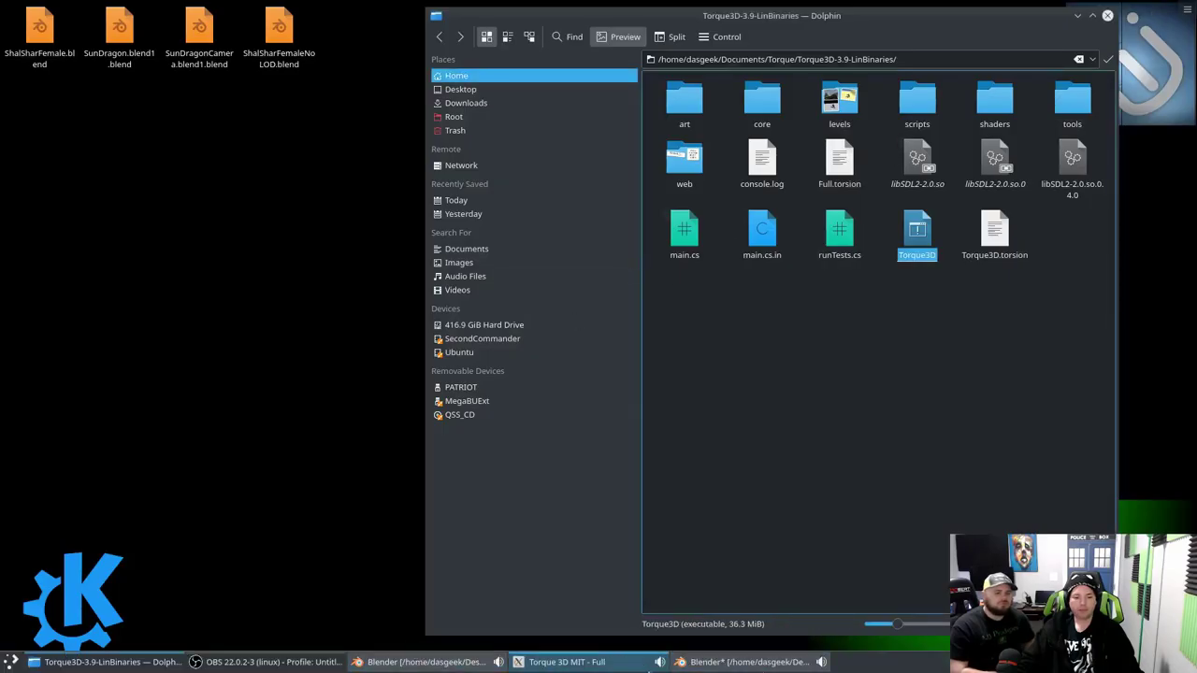
{"action": "left_click", "coordinate": [632, 666]}
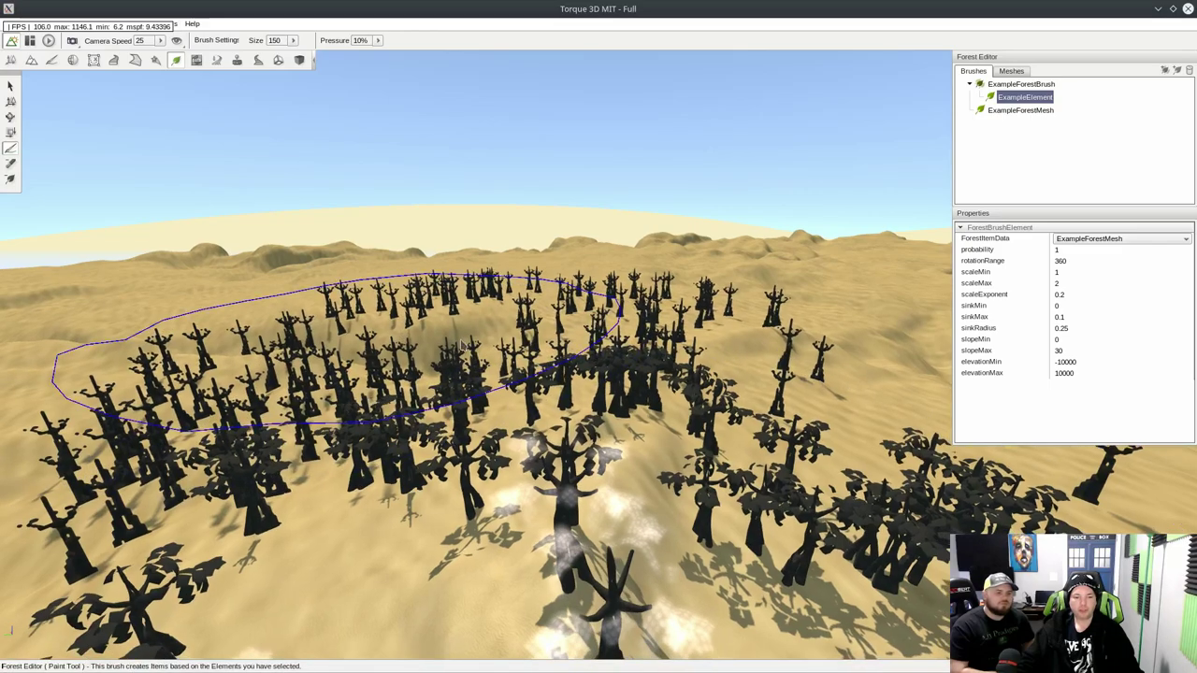
{"action": "mouse_move", "coordinate": [458, 309]}
{"action": "right_mouse_down"}
{"action": "mouse_move", "coordinate": [501, 329]}
{"action": "mouse_move", "coordinate": [552, 331]}
{"action": "right_mouse_up"}
{"action": "key", "text": "w"}
{"action": "key", "text": "s"}
{"action": "key", "text": "s"}
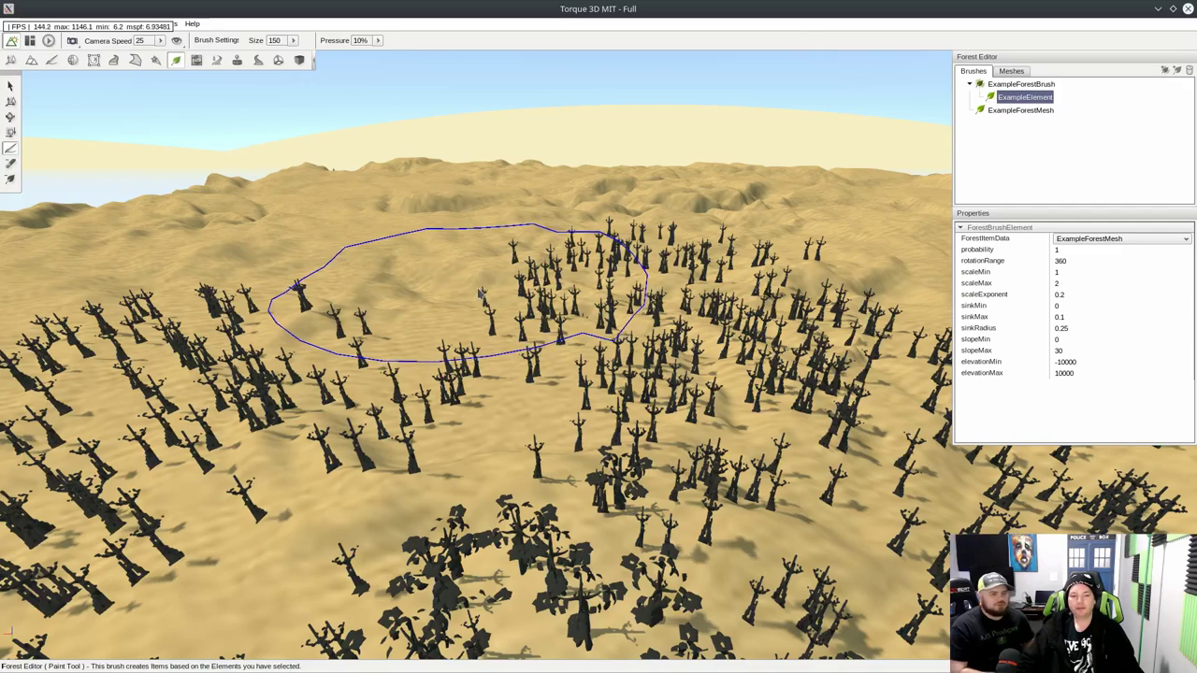
{"action": "right_click_drag", "start_coordinate": [480, 295], "coordinate": [524, 301]}
{"action": "mouse_move", "coordinate": [599, 305]}
{"action": "right_mouse_down"}
{"action": "mouse_move", "coordinate": [608, 402]}
{"action": "mouse_move", "coordinate": [613, 323]}
{"action": "mouse_move", "coordinate": [631, 304]}
{"action": "mouse_move", "coordinate": [748, 300]}
{"action": "mouse_move", "coordinate": [673, 305]}
{"action": "right_mouse_up"}
{"action": "key", "text": "w"}
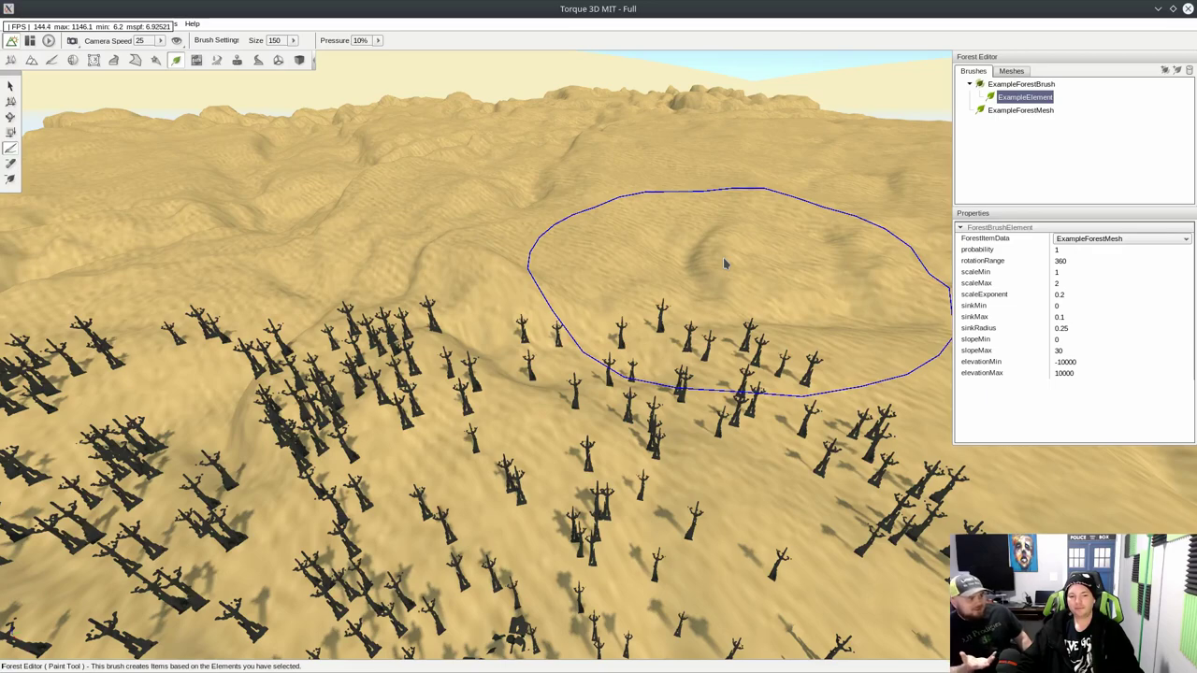
Move backward and forward above the forest to examine how the trees' level of detail changes with distance
{"action": "key", "text": "s"}
{"action": "right_click_drag", "start_coordinate": [723, 259], "coordinate": [509, 261]}
{"action": "right_click_drag", "start_coordinate": [687, 248], "coordinate": [679, 246]}
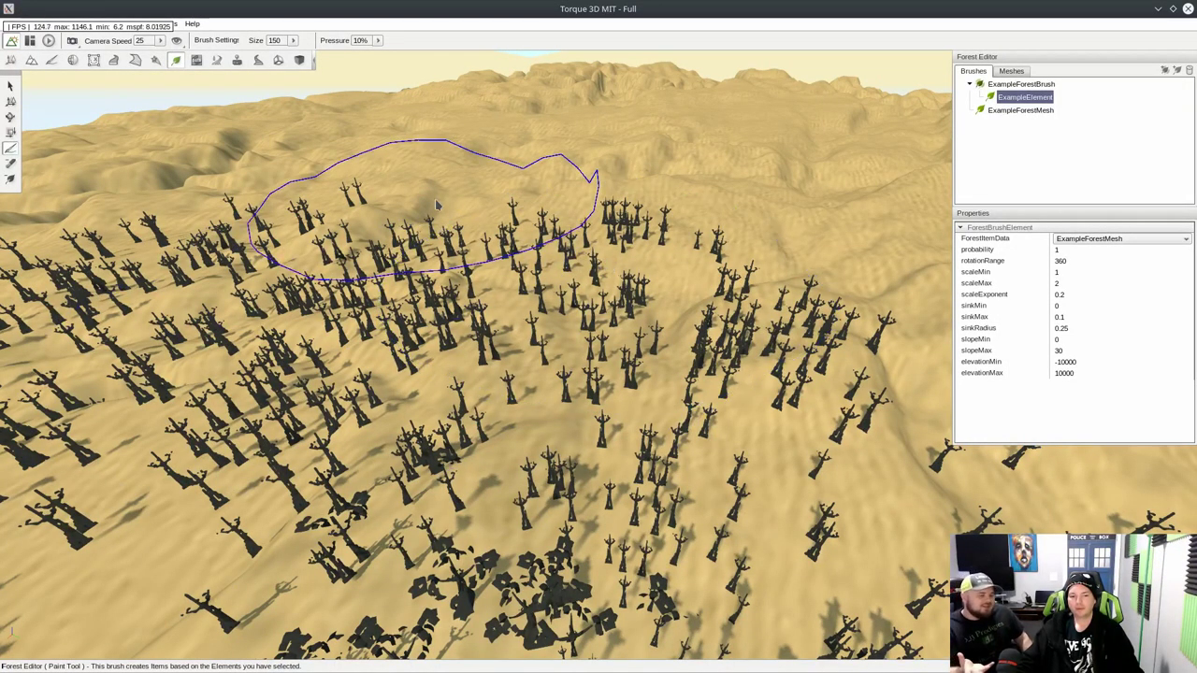
{"action": "mouse_move", "coordinate": [354, 237]}
{"action": "right_mouse_down"}
{"action": "mouse_move", "coordinate": [392, 217]}
{"action": "mouse_move", "coordinate": [417, 244]}
{"action": "mouse_move", "coordinate": [400, 295]}
{"action": "mouse_move", "coordinate": [400, 260]}
{"action": "mouse_move", "coordinate": [289, 266]}
{"action": "right_mouse_up"}
{"action": "key", "text": "w"}
{"action": "key", "text": "s"}
{"action": "key", "text": "s"}
{"action": "key", "text": "s"}
{"action": "key", "text": "s"}
{"action": "key", "text": "w"}
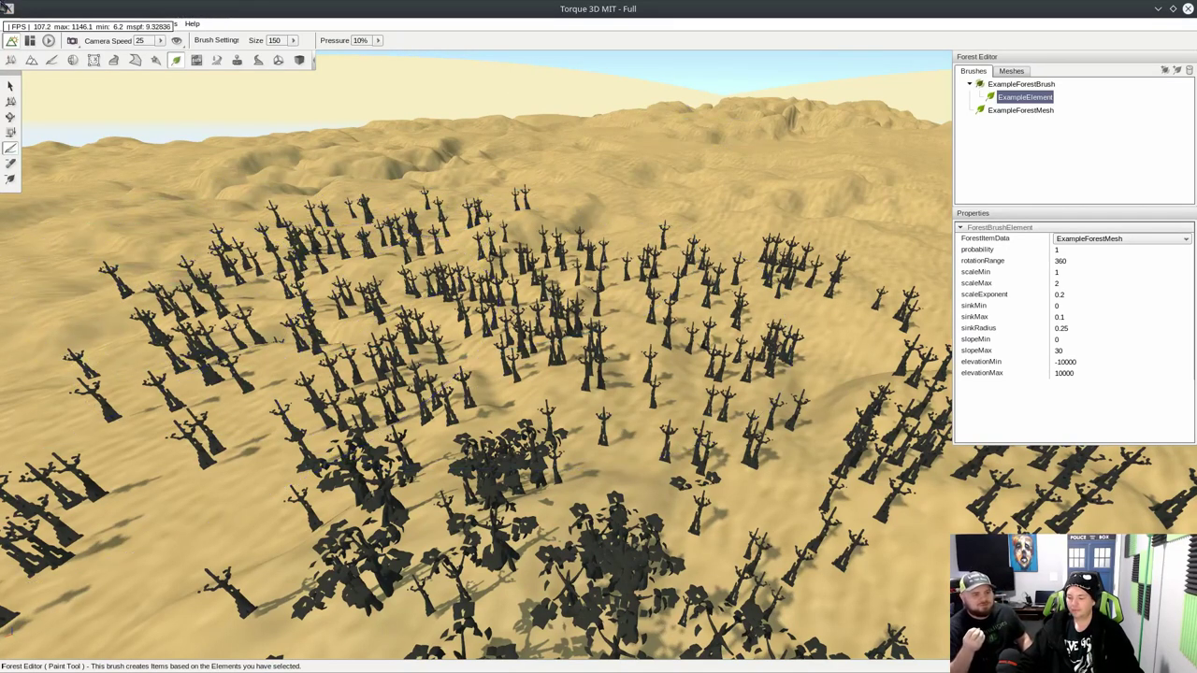
Pull back high above the dunes and examine the whole forest with its most distant trees
{"action": "right_click_drag", "start_coordinate": [449, 308], "coordinate": [473, 303]}
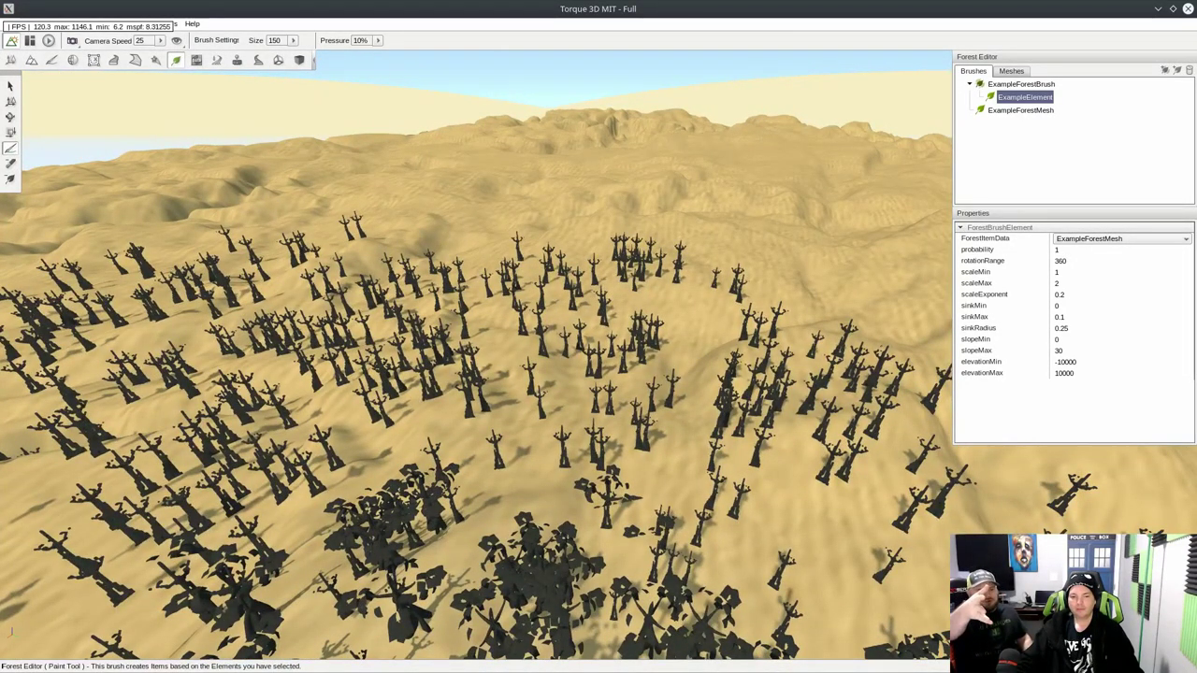
{"action": "right_click_drag", "start_coordinate": [473, 303], "coordinate": [416, 323]}
{"action": "key", "text": "s"}
{"action": "key", "text": "s"}
{"action": "key", "text": "s"}
{"action": "right_click_drag", "start_coordinate": [534, 350], "coordinate": [533, 346]}
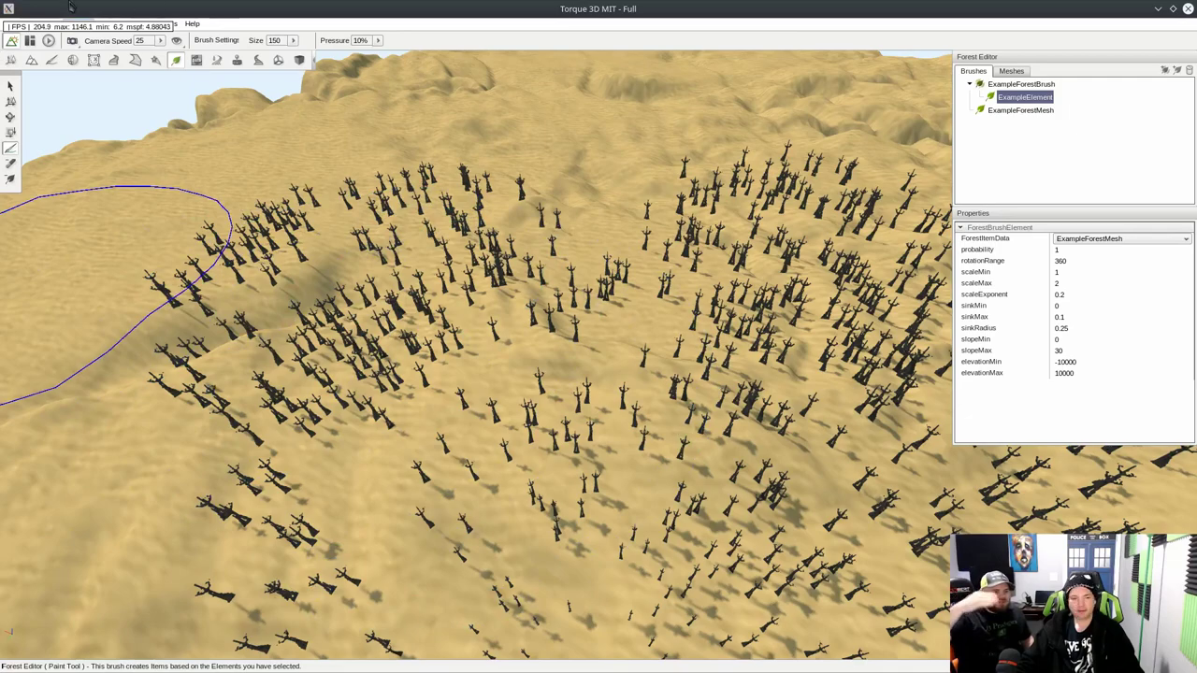
{"action": "mouse_move", "coordinate": [534, 347]}
{"action": "right_mouse_down"}
{"action": "mouse_move", "coordinate": [523, 367]}
{"action": "mouse_move", "coordinate": [510, 365]}
{"action": "mouse_move", "coordinate": [526, 357]}
{"action": "mouse_move", "coordinate": [520, 346]}
{"action": "right_mouse_up"}
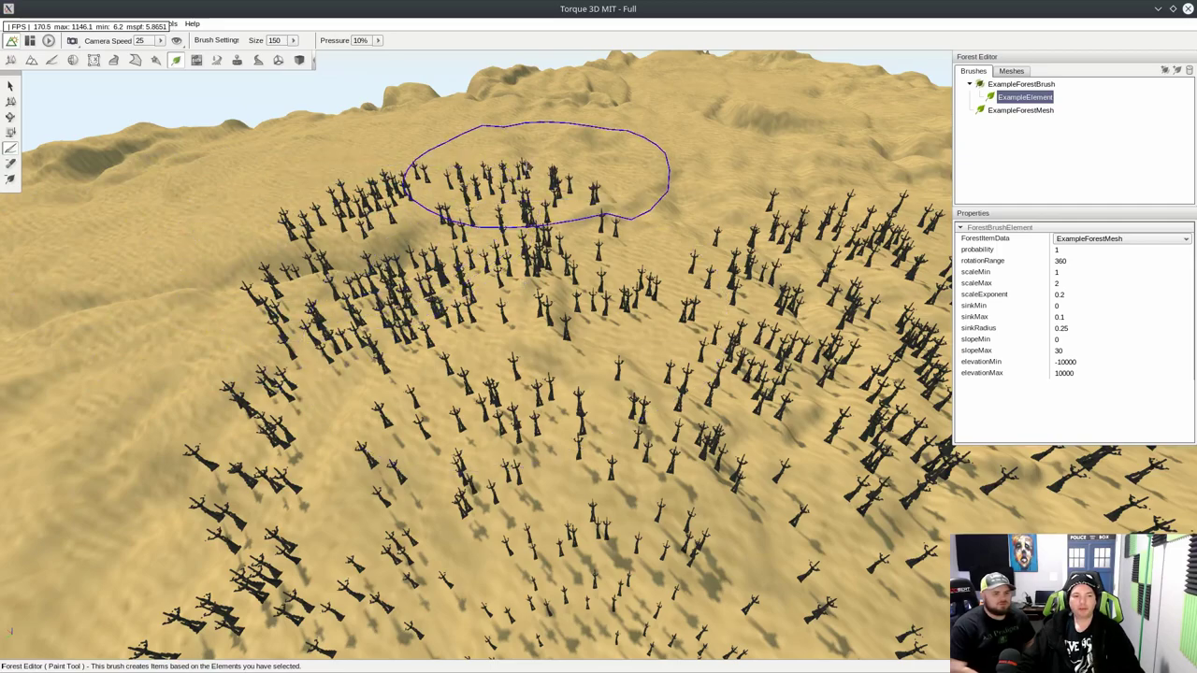
Paint dense ExampleForestMesh trees across the bare dunes beside the forest with the size 150 brush
{"action": "mouse_move", "coordinate": [589, 347]}
{"action": "right_mouse_down"}
{"action": "mouse_move", "coordinate": [590, 365]}
{"action": "mouse_move", "coordinate": [552, 370]}
{"action": "mouse_move", "coordinate": [505, 169]}
{"action": "mouse_move", "coordinate": [396, 174]}
{"action": "right_mouse_up"}
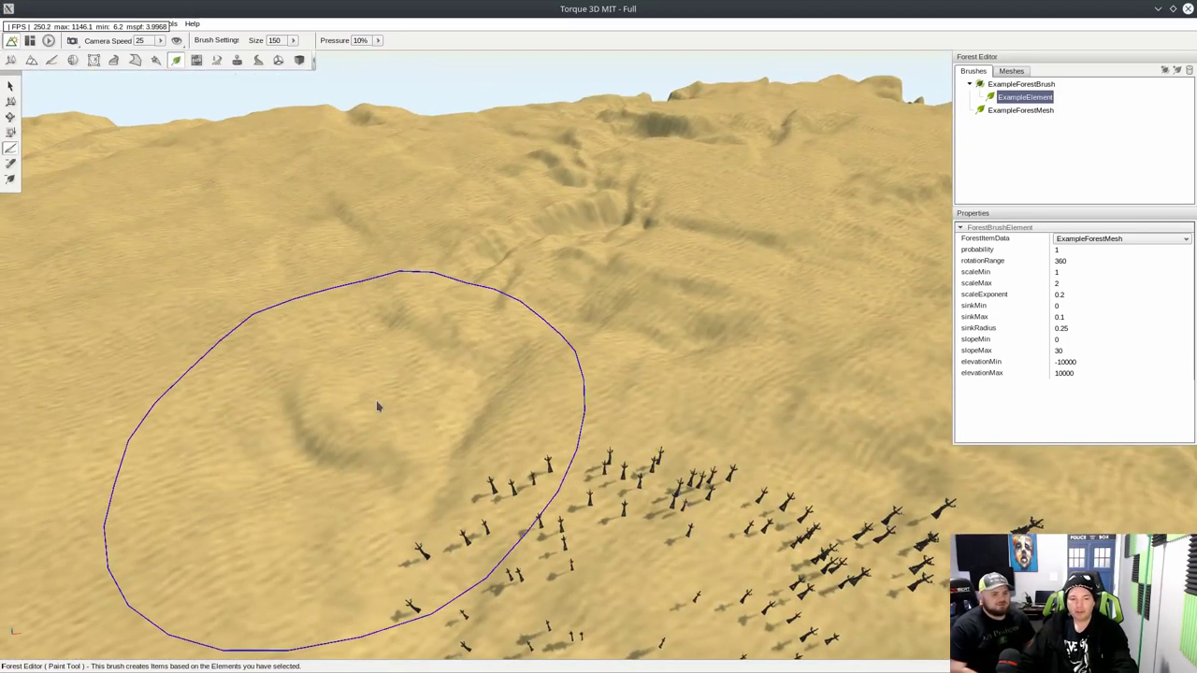
{"action": "right_click_drag", "start_coordinate": [376, 400], "coordinate": [537, 403]}
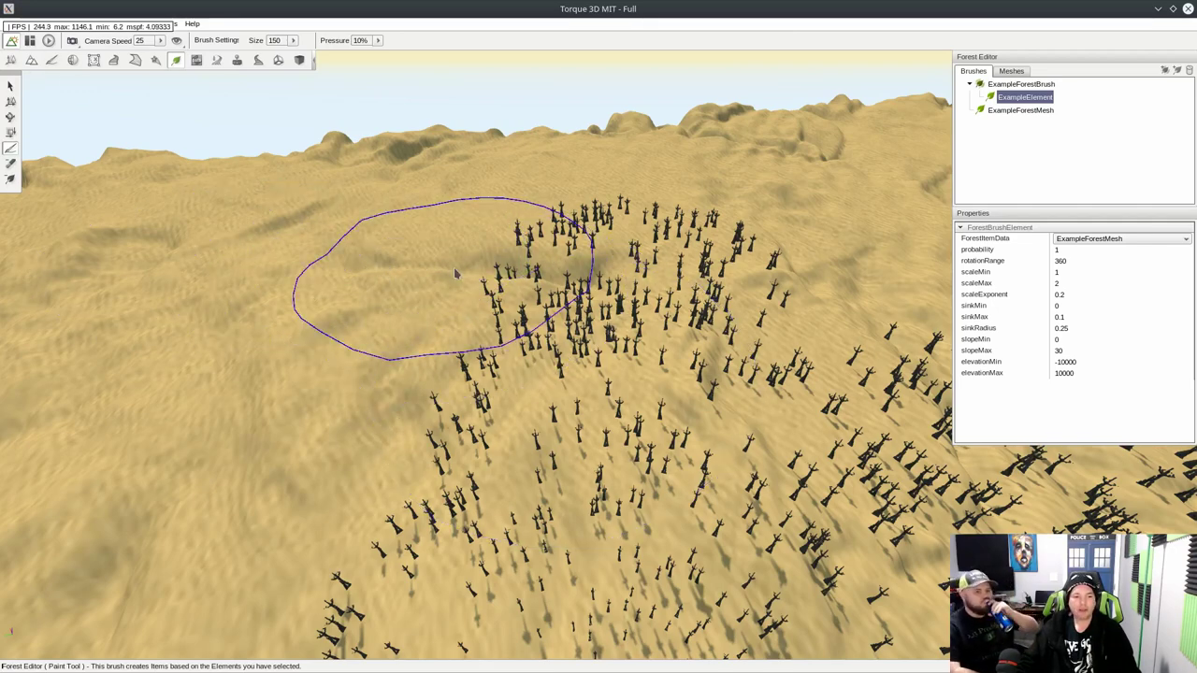
{"action": "right_click_drag", "start_coordinate": [443, 273], "coordinate": [281, 215]}
{"action": "right_click_drag", "start_coordinate": [336, 272], "coordinate": [455, 147]}
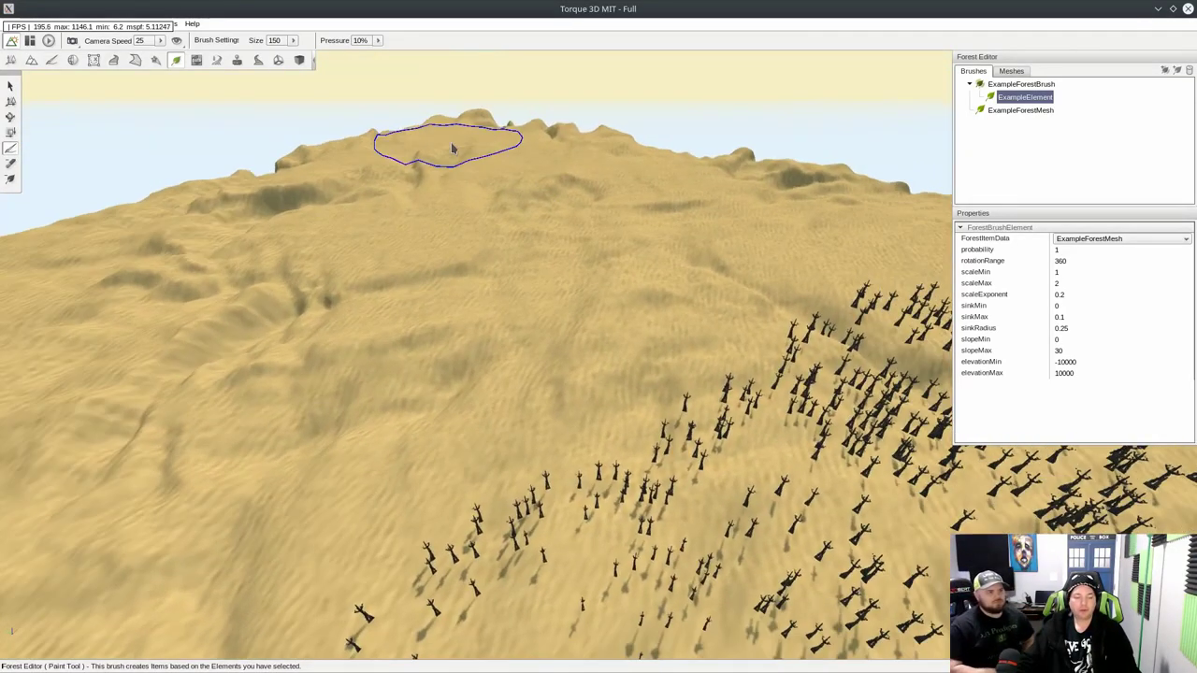
{"action": "mouse_move", "coordinate": [455, 150]}
{"action": "left_mouse_down"}
{"action": "mouse_move", "coordinate": [598, 323]}
{"action": "mouse_move", "coordinate": [505, 290]}
{"action": "mouse_move", "coordinate": [383, 355]}
{"action": "mouse_move", "coordinate": [663, 343]}
{"action": "mouse_move", "coordinate": [701, 244]}
{"action": "mouse_move", "coordinate": [526, 140]}
{"action": "mouse_move", "coordinate": [309, 204]}
{"action": "mouse_move", "coordinate": [264, 250]}
{"action": "mouse_move", "coordinate": [218, 355]}
{"action": "mouse_move", "coordinate": [332, 428]}
{"action": "mouse_move", "coordinate": [240, 361]}
{"action": "mouse_move", "coordinate": [228, 315]}
{"action": "mouse_move", "coordinate": [113, 313]}
{"action": "left_mouse_up"}
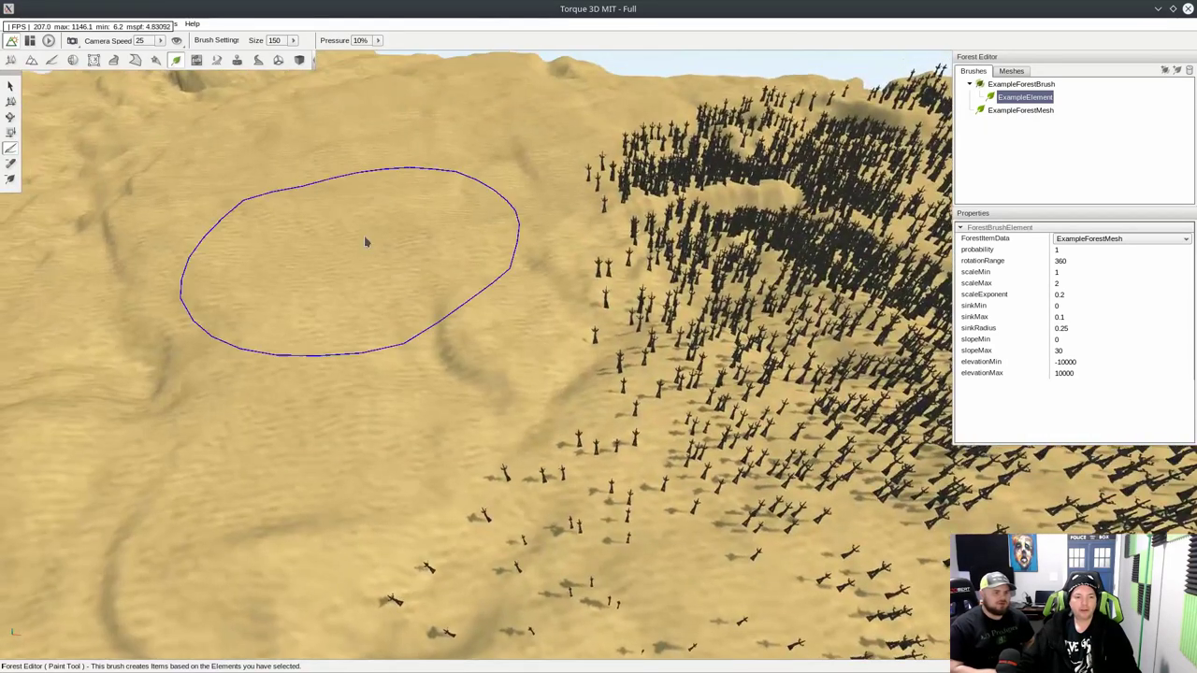
{"action": "mouse_move", "coordinate": [365, 240]}
{"action": "left_mouse_down"}
{"action": "mouse_move", "coordinate": [253, 308]}
{"action": "mouse_move", "coordinate": [548, 495]}
{"action": "mouse_move", "coordinate": [551, 201]}
{"action": "mouse_move", "coordinate": [467, 155]}
{"action": "mouse_move", "coordinate": [200, 200]}
{"action": "mouse_move", "coordinate": [38, 355]}
{"action": "mouse_move", "coordinate": [19, 440]}
{"action": "left_mouse_up"}
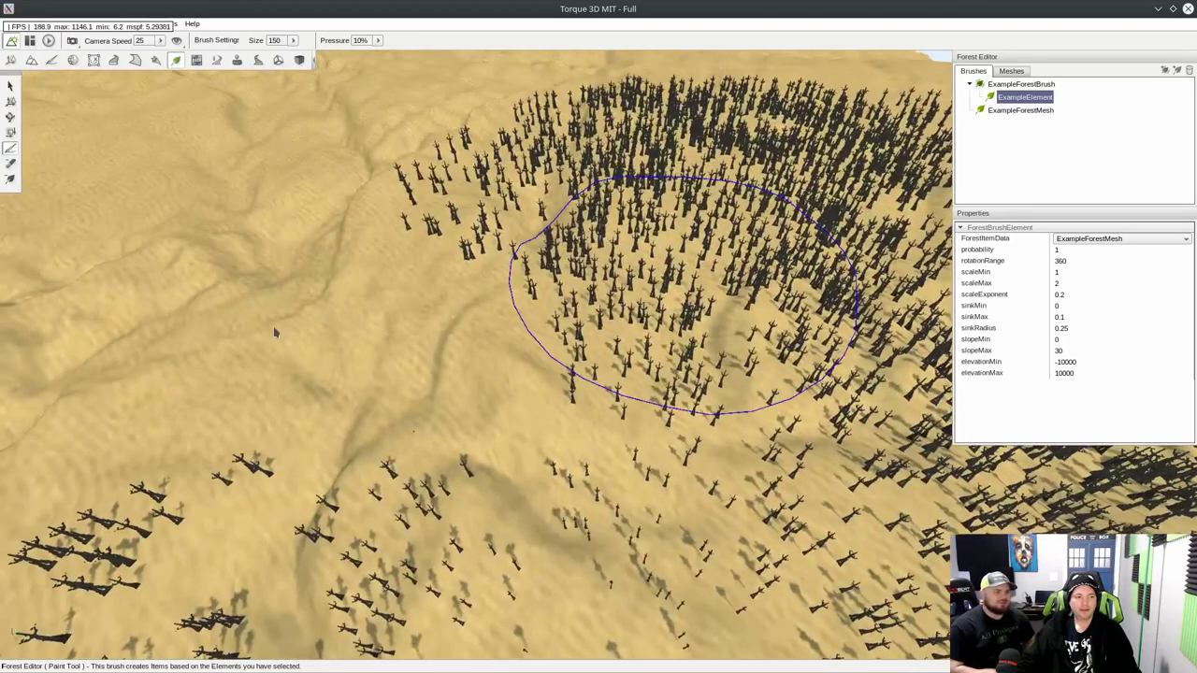
Extend the ExampleForestMesh forest over the bare dunes out to the distant ridge with the size 150 brush
{"action": "mouse_move", "coordinate": [681, 300]}
{"action": "left_mouse_down"}
{"action": "mouse_move", "coordinate": [495, 427]}
{"action": "mouse_move", "coordinate": [495, 454]}
{"action": "mouse_move", "coordinate": [520, 316]}
{"action": "left_mouse_up"}
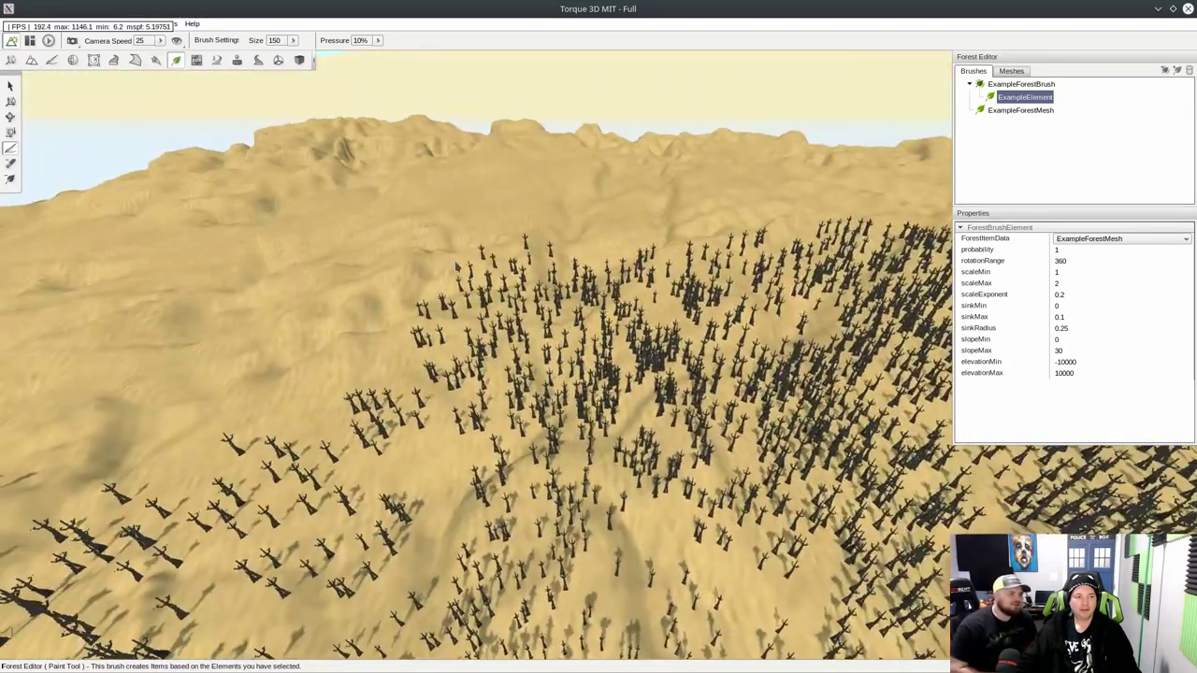
{"action": "mouse_move", "coordinate": [421, 252]}
{"action": "left_mouse_down"}
{"action": "mouse_move", "coordinate": [347, 246]}
{"action": "mouse_move", "coordinate": [281, 387]}
{"action": "mouse_move", "coordinate": [187, 383]}
{"action": "mouse_move", "coordinate": [305, 146]}
{"action": "mouse_move", "coordinate": [254, 192]}
{"action": "mouse_move", "coordinate": [315, 134]}
{"action": "mouse_move", "coordinate": [393, 192]}
{"action": "mouse_move", "coordinate": [467, 167]}
{"action": "mouse_move", "coordinate": [627, 225]}
{"action": "mouse_move", "coordinate": [725, 171]}
{"action": "mouse_move", "coordinate": [662, 147]}
{"action": "left_mouse_up"}
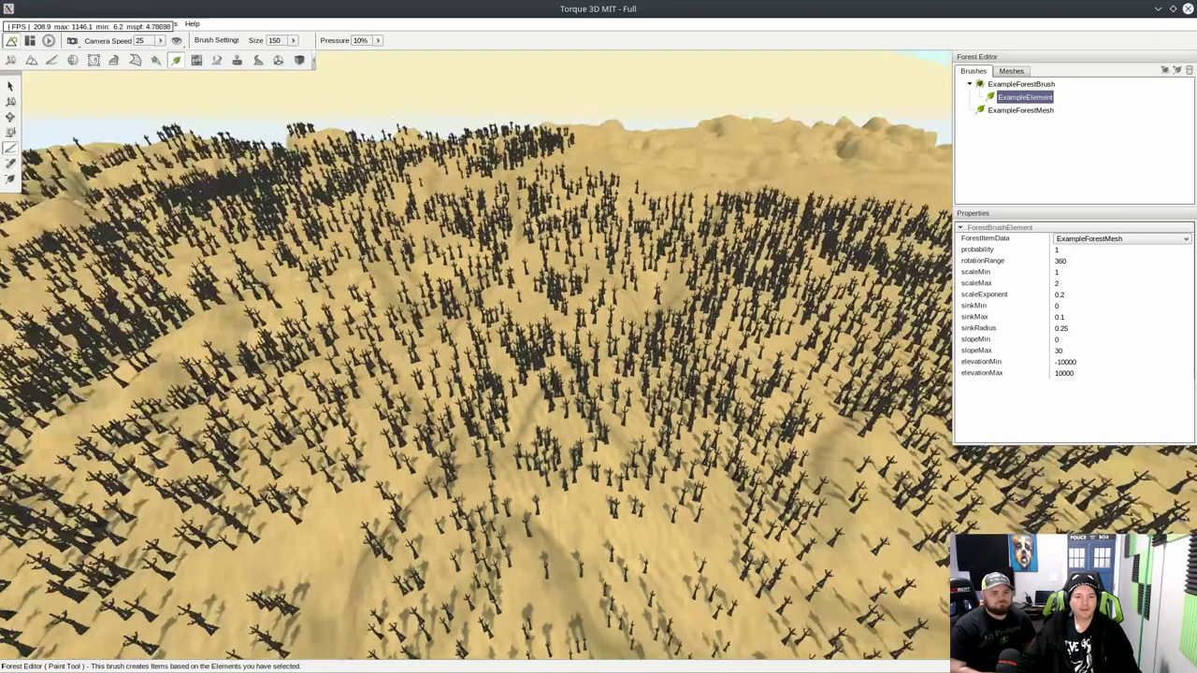
{"action": "mouse_move", "coordinate": [606, 245]}
{"action": "left_mouse_down"}
{"action": "mouse_move", "coordinate": [681, 182]}
{"action": "mouse_move", "coordinate": [632, 145]}
{"action": "mouse_move", "coordinate": [889, 161]}
{"action": "mouse_move", "coordinate": [898, 183]}
{"action": "left_mouse_up"}
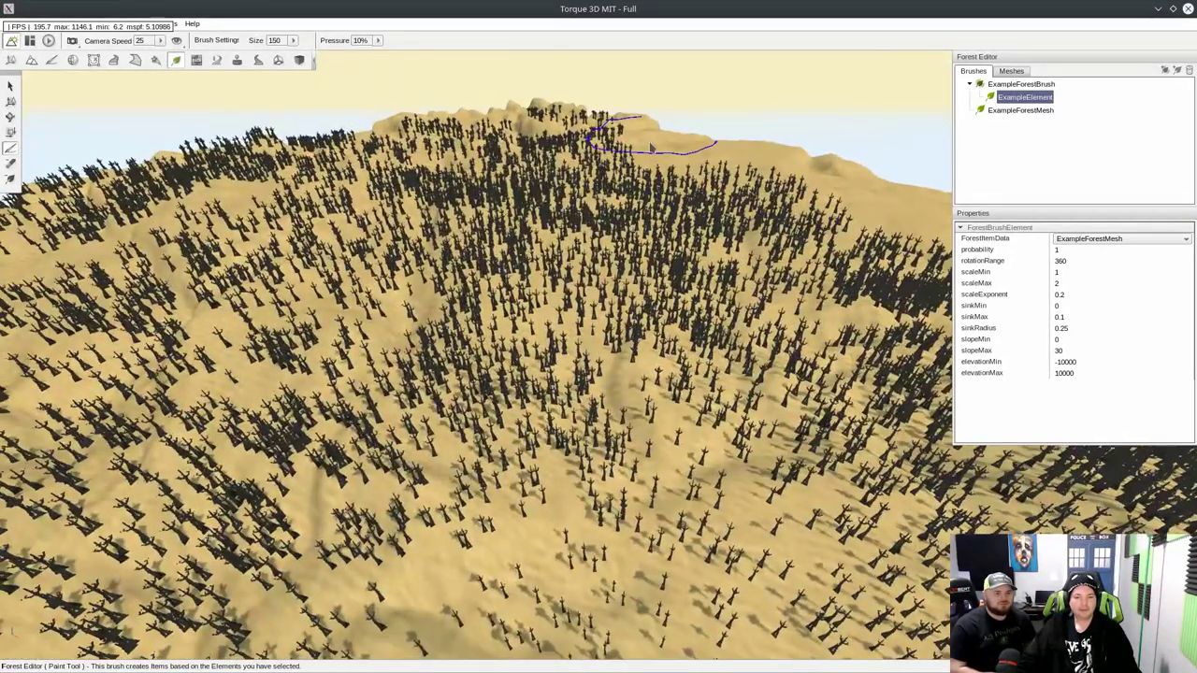
{"action": "mouse_move", "coordinate": [654, 130]}
{"action": "left_mouse_down"}
{"action": "mouse_move", "coordinate": [693, 173]}
{"action": "mouse_move", "coordinate": [874, 201]}
{"action": "mouse_move", "coordinate": [912, 224]}
{"action": "left_mouse_up"}
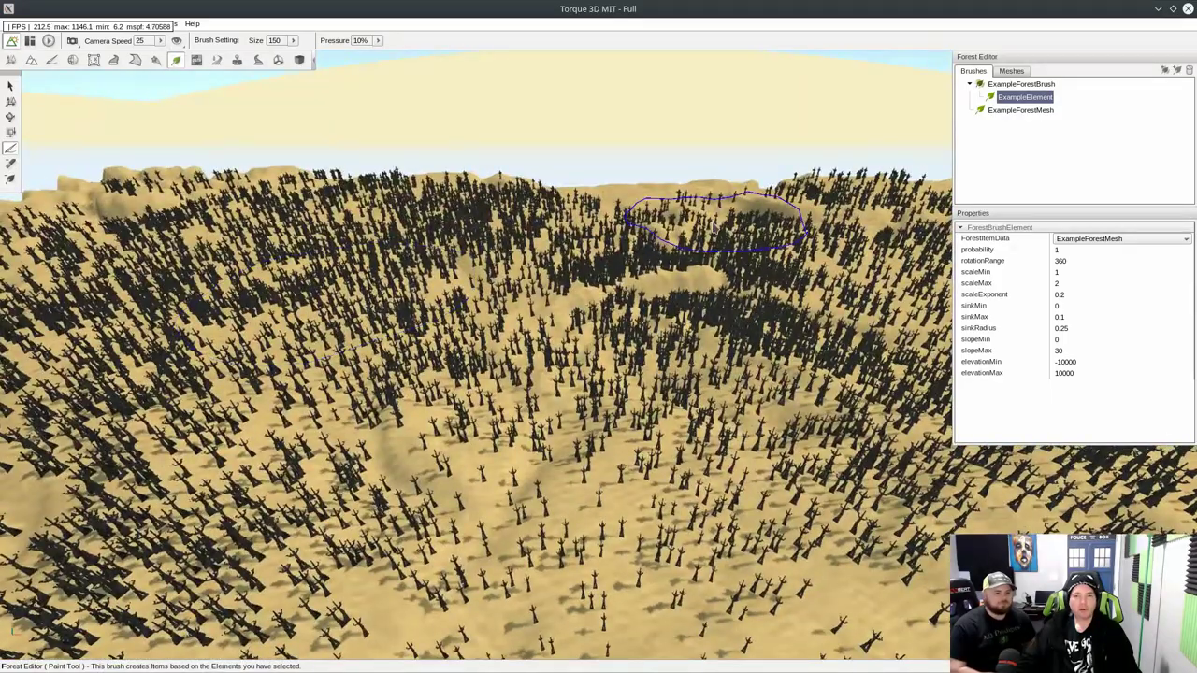
{"action": "left_click_drag", "start_coordinate": [703, 227], "coordinate": [659, 223]}
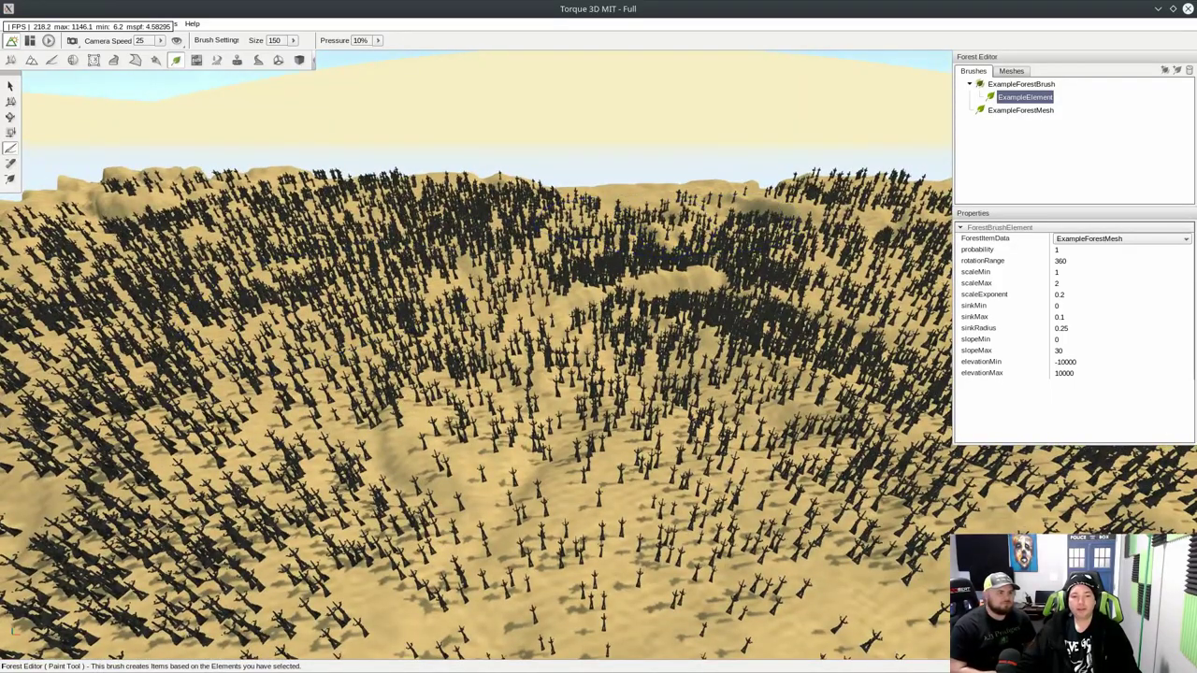
{"action": "right_click_drag", "start_coordinate": [659, 223], "coordinate": [715, 224]}
{"action": "left_click_drag", "start_coordinate": [659, 222], "coordinate": [491, 216]}
{"action": "right_click_drag", "start_coordinate": [512, 224], "coordinate": [692, 280]}
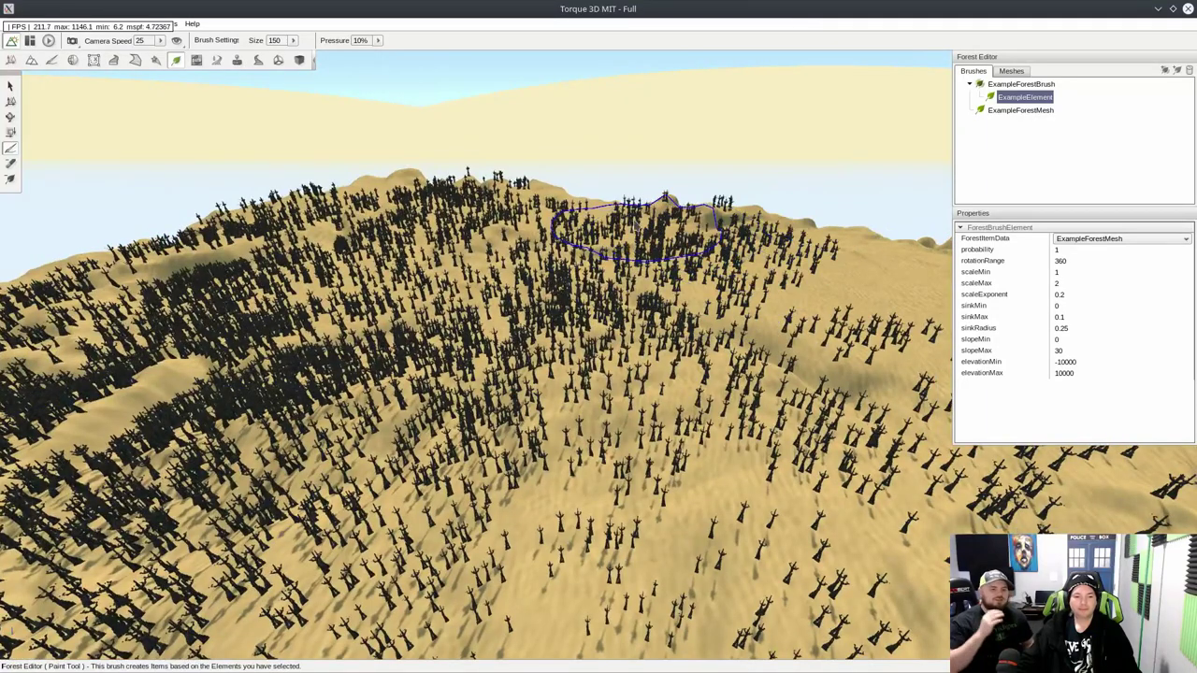
Fill the sparse dunes around the forest's outer edges with more ExampleForestMesh trees
{"action": "mouse_move", "coordinate": [776, 575]}
{"action": "left_mouse_down"}
{"action": "mouse_move", "coordinate": [659, 468]}
{"action": "mouse_move", "coordinate": [788, 328]}
{"action": "mouse_move", "coordinate": [510, 323]}
{"action": "left_mouse_up"}
{"action": "right_click_drag", "start_coordinate": [509, 322], "coordinate": [612, 300]}
{"action": "mouse_move", "coordinate": [613, 300]}
{"action": "left_mouse_down"}
{"action": "mouse_move", "coordinate": [760, 371]}
{"action": "mouse_move", "coordinate": [842, 355]}
{"action": "mouse_move", "coordinate": [767, 210]}
{"action": "mouse_move", "coordinate": [673, 192]}
{"action": "mouse_move", "coordinate": [587, 204]}
{"action": "left_mouse_up"}
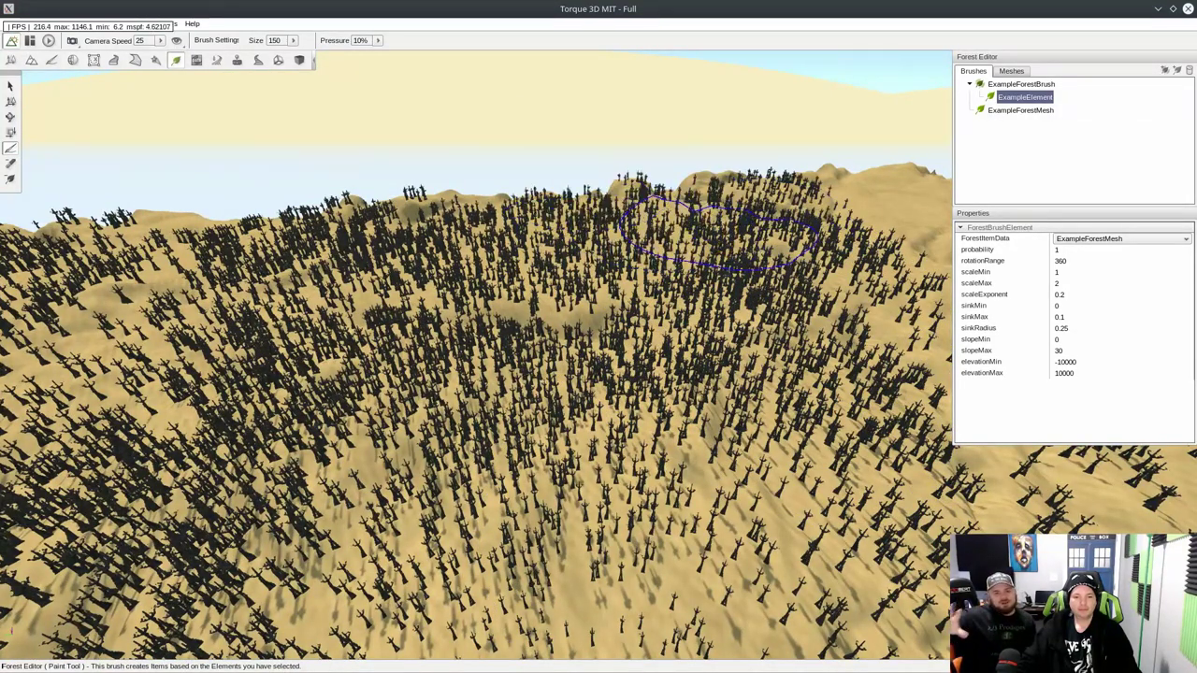
{"action": "mouse_move", "coordinate": [720, 234]}
{"action": "left_mouse_down"}
{"action": "mouse_move", "coordinate": [856, 239]}
{"action": "mouse_move", "coordinate": [893, 198]}
{"action": "mouse_move", "coordinate": [903, 327]}
{"action": "mouse_move", "coordinate": [879, 360]}
{"action": "left_mouse_up"}
{"action": "mouse_move", "coordinate": [879, 360]}
{"action": "right_mouse_down"}
{"action": "mouse_move", "coordinate": [890, 357]}
{"action": "mouse_move", "coordinate": [659, 309]}
{"action": "right_mouse_up"}
{"action": "mouse_move", "coordinate": [659, 309]}
{"action": "left_mouse_down"}
{"action": "mouse_move", "coordinate": [768, 363]}
{"action": "mouse_move", "coordinate": [839, 311]}
{"action": "left_mouse_up"}
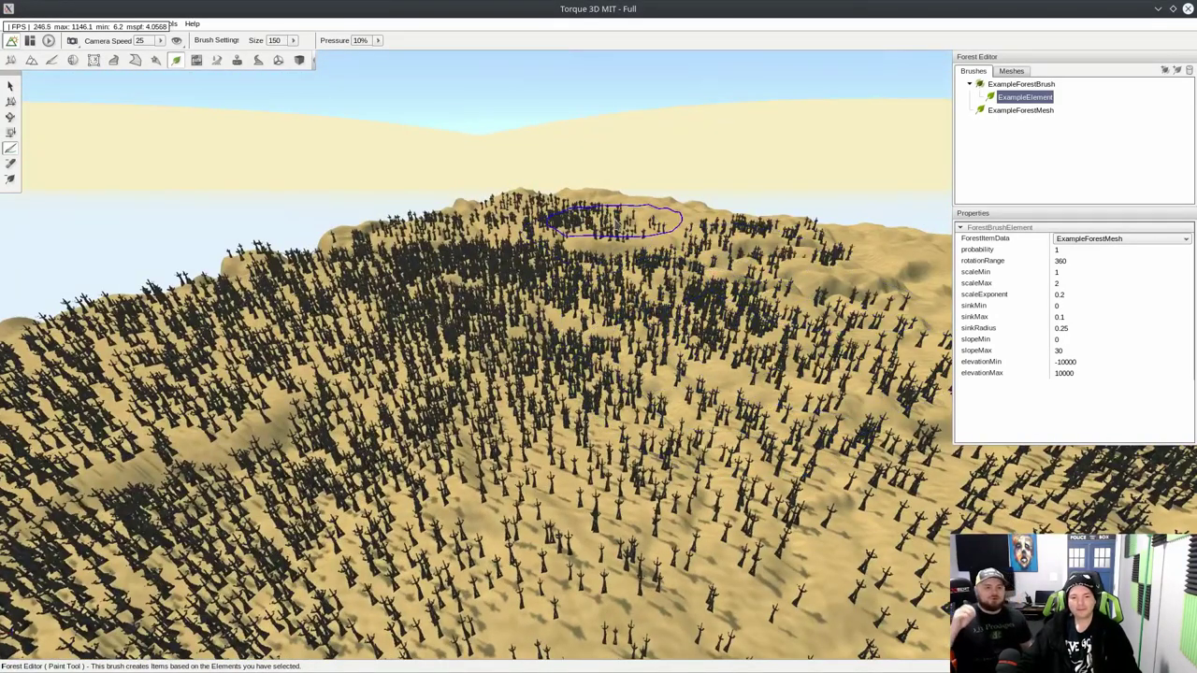
{"action": "mouse_move", "coordinate": [617, 222]}
{"action": "left_mouse_down"}
{"action": "mouse_move", "coordinate": [634, 290]}
{"action": "mouse_move", "coordinate": [647, 221]}
{"action": "mouse_move", "coordinate": [514, 207]}
{"action": "mouse_move", "coordinate": [514, 238]}
{"action": "mouse_move", "coordinate": [599, 234]}
{"action": "mouse_move", "coordinate": [683, 271]}
{"action": "mouse_move", "coordinate": [795, 290]}
{"action": "mouse_move", "coordinate": [521, 356]}
{"action": "left_mouse_up"}
{"action": "right_click_drag", "start_coordinate": [521, 356], "coordinate": [620, 340]}
{"action": "mouse_move", "coordinate": [621, 340]}
{"action": "left_mouse_down"}
{"action": "mouse_move", "coordinate": [711, 235]}
{"action": "mouse_move", "coordinate": [666, 288]}
{"action": "mouse_move", "coordinate": [655, 515]}
{"action": "mouse_move", "coordinate": [681, 411]}
{"action": "mouse_move", "coordinate": [814, 267]}
{"action": "mouse_move", "coordinate": [827, 213]}
{"action": "mouse_move", "coordinate": [613, 220]}
{"action": "mouse_move", "coordinate": [582, 308]}
{"action": "mouse_move", "coordinate": [612, 437]}
{"action": "mouse_move", "coordinate": [690, 468]}
{"action": "mouse_move", "coordinate": [815, 419]}
{"action": "mouse_move", "coordinate": [831, 360]}
{"action": "mouse_move", "coordinate": [496, 433]}
{"action": "left_mouse_up"}
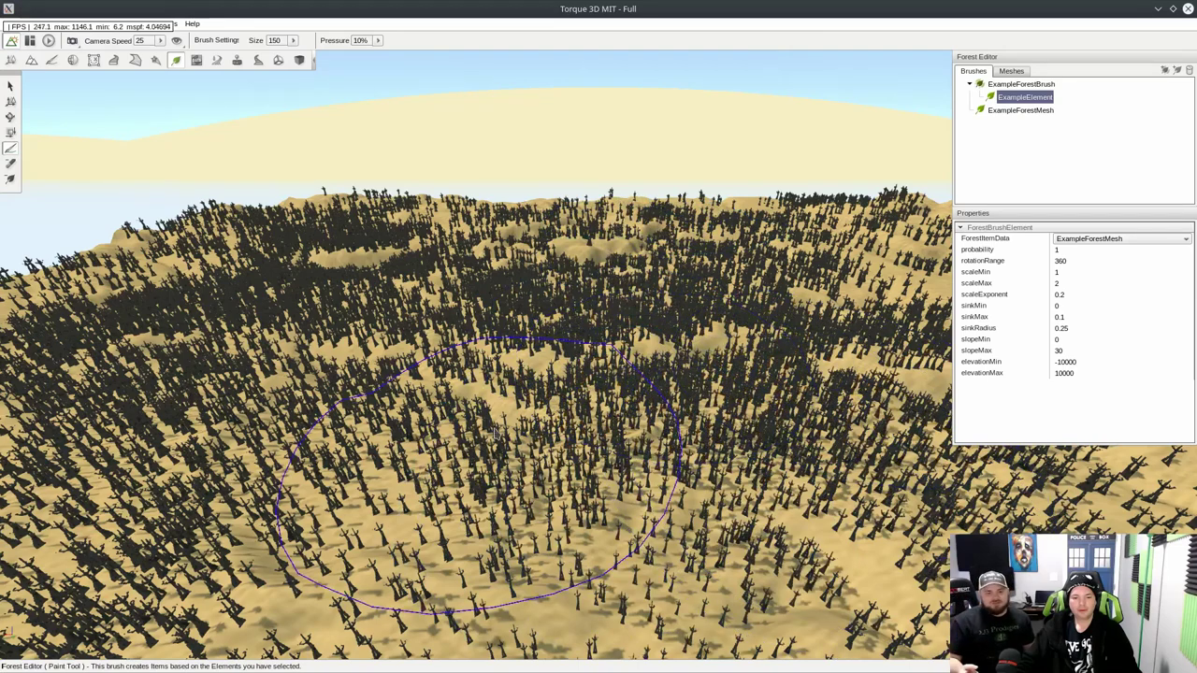
Thicken the whole forest with repeated size 150 strokes until trees cover most of the sand
{"action": "right_click_drag", "start_coordinate": [496, 433], "coordinate": [327, 426]}
{"action": "mouse_move", "coordinate": [654, 239]}
{"action": "left_mouse_down"}
{"action": "mouse_move", "coordinate": [576, 298]}
{"action": "mouse_move", "coordinate": [613, 444]}
{"action": "mouse_move", "coordinate": [809, 436]}
{"action": "mouse_move", "coordinate": [793, 270]}
{"action": "mouse_move", "coordinate": [812, 245]}
{"action": "mouse_move", "coordinate": [557, 235]}
{"action": "mouse_move", "coordinate": [500, 248]}
{"action": "mouse_move", "coordinate": [440, 313]}
{"action": "mouse_move", "coordinate": [608, 608]}
{"action": "mouse_move", "coordinate": [712, 582]}
{"action": "left_mouse_up"}
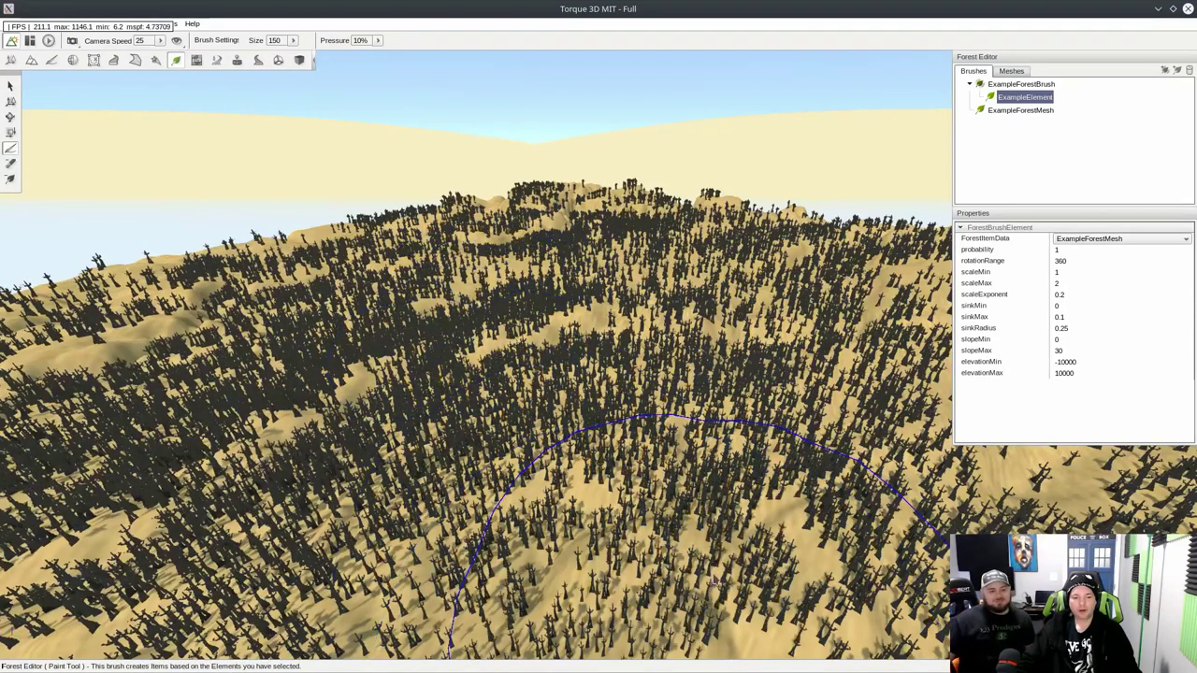
{"action": "right_click_drag", "start_coordinate": [714, 582], "coordinate": [879, 587]}
{"action": "mouse_move", "coordinate": [739, 370]}
{"action": "left_mouse_down"}
{"action": "mouse_move", "coordinate": [711, 266]}
{"action": "mouse_move", "coordinate": [688, 429]}
{"action": "mouse_move", "coordinate": [708, 542]}
{"action": "mouse_move", "coordinate": [656, 520]}
{"action": "mouse_move", "coordinate": [595, 392]}
{"action": "left_mouse_up"}
{"action": "mouse_move", "coordinate": [595, 393]}
{"action": "right_mouse_down"}
{"action": "mouse_move", "coordinate": [600, 363]}
{"action": "mouse_move", "coordinate": [613, 359]}
{"action": "right_mouse_up"}
{"action": "mouse_move", "coordinate": [613, 359]}
{"action": "left_mouse_down"}
{"action": "mouse_move", "coordinate": [702, 385]}
{"action": "mouse_move", "coordinate": [735, 486]}
{"action": "mouse_move", "coordinate": [716, 529]}
{"action": "mouse_move", "coordinate": [673, 426]}
{"action": "left_mouse_up"}
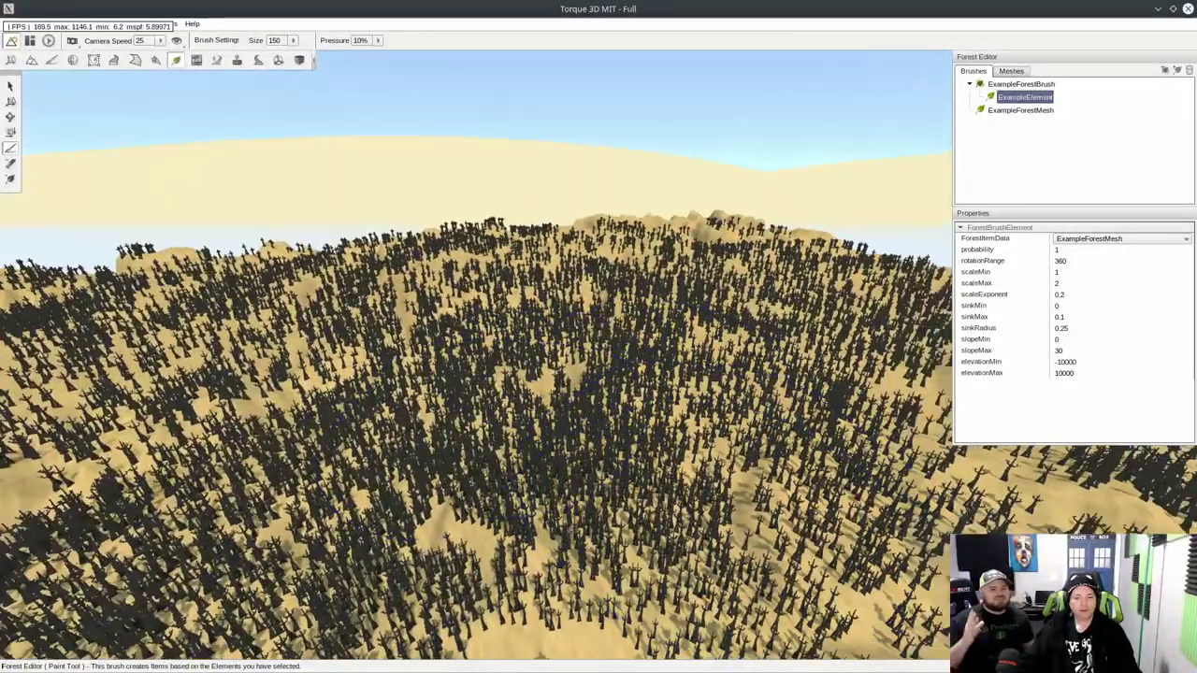
{"action": "right_click_drag", "start_coordinate": [645, 402], "coordinate": [696, 396]}
{"action": "mouse_move", "coordinate": [654, 370]}
{"action": "left_mouse_down"}
{"action": "mouse_move", "coordinate": [834, 486]}
{"action": "mouse_move", "coordinate": [346, 486]}
{"action": "mouse_move", "coordinate": [393, 426]}
{"action": "mouse_move", "coordinate": [309, 403]}
{"action": "mouse_move", "coordinate": [271, 337]}
{"action": "mouse_move", "coordinate": [280, 356]}
{"action": "mouse_move", "coordinate": [318, 360]}
{"action": "left_mouse_up"}
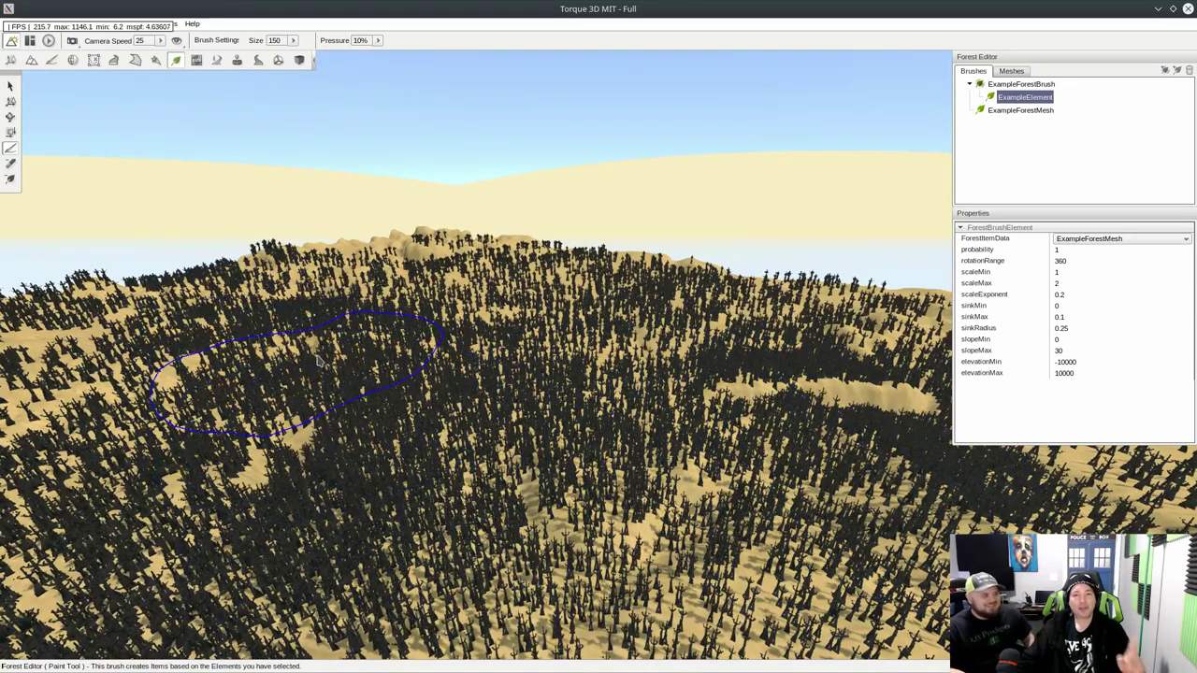
{"action": "right_click_drag", "start_coordinate": [313, 367], "coordinate": [481, 468]}
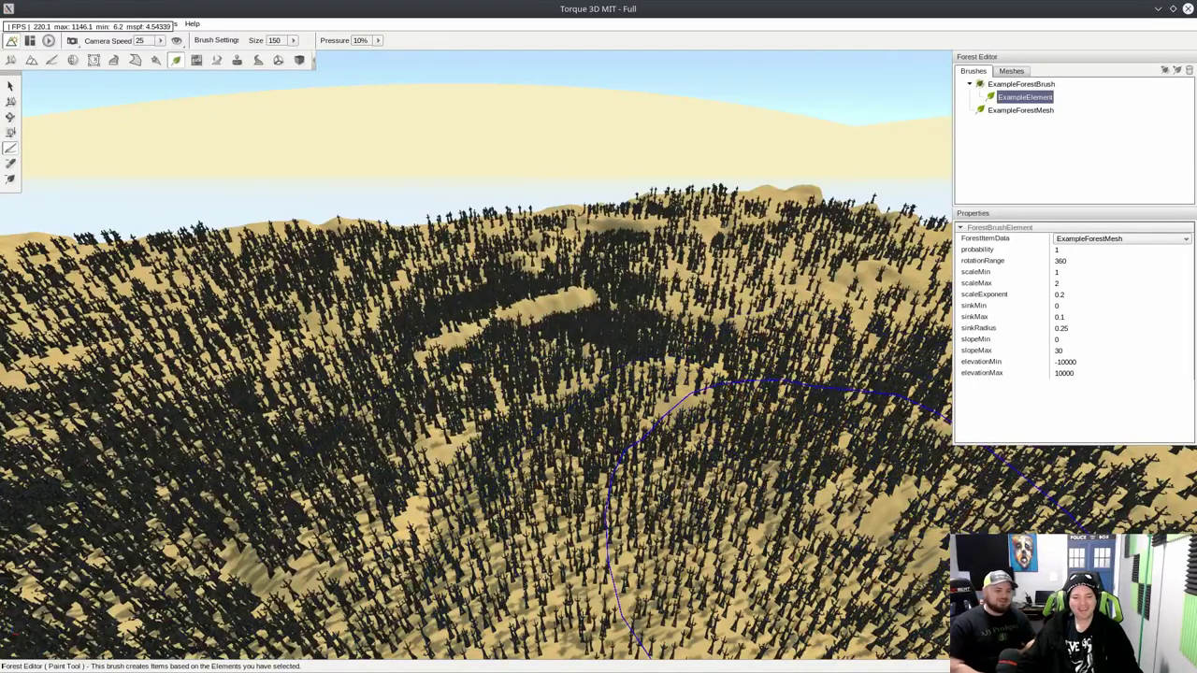
{"action": "right_click_drag", "start_coordinate": [632, 599], "coordinate": [767, 561]}
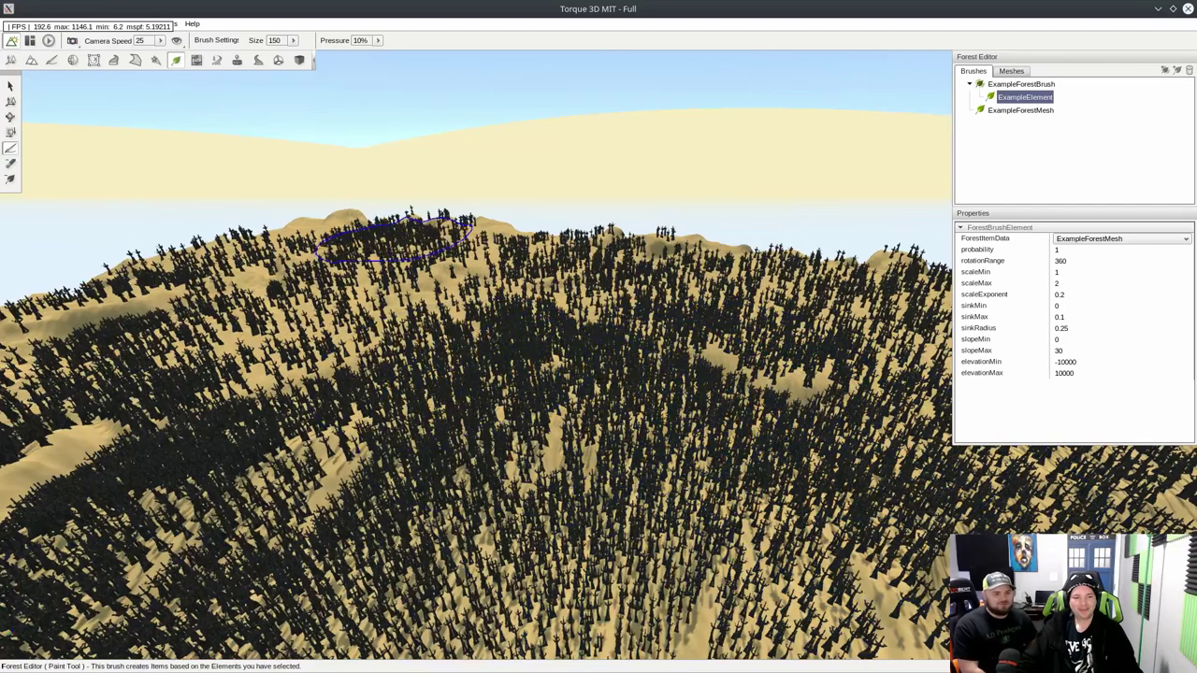
{"action": "mouse_move", "coordinate": [517, 386]}
{"action": "left_mouse_down"}
{"action": "mouse_move", "coordinate": [458, 299]}
{"action": "mouse_move", "coordinate": [234, 271]}
{"action": "mouse_move", "coordinate": [391, 410]}
{"action": "left_mouse_up"}
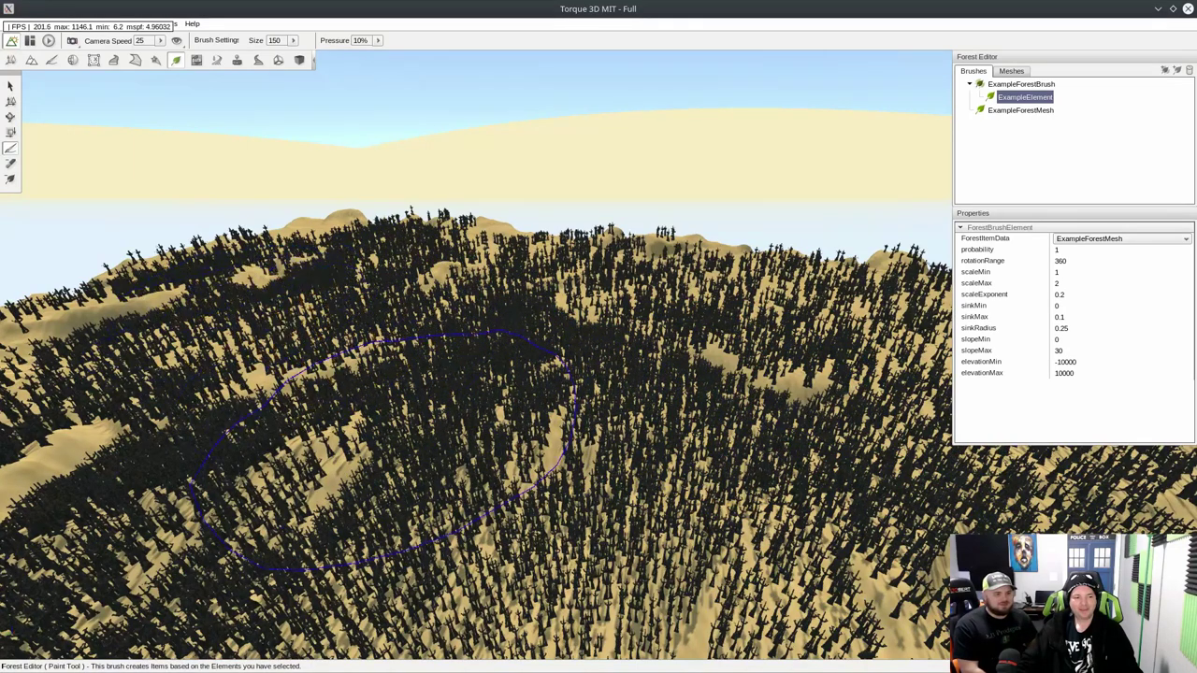
{"action": "right_click_drag", "start_coordinate": [510, 467], "coordinate": [392, 468]}
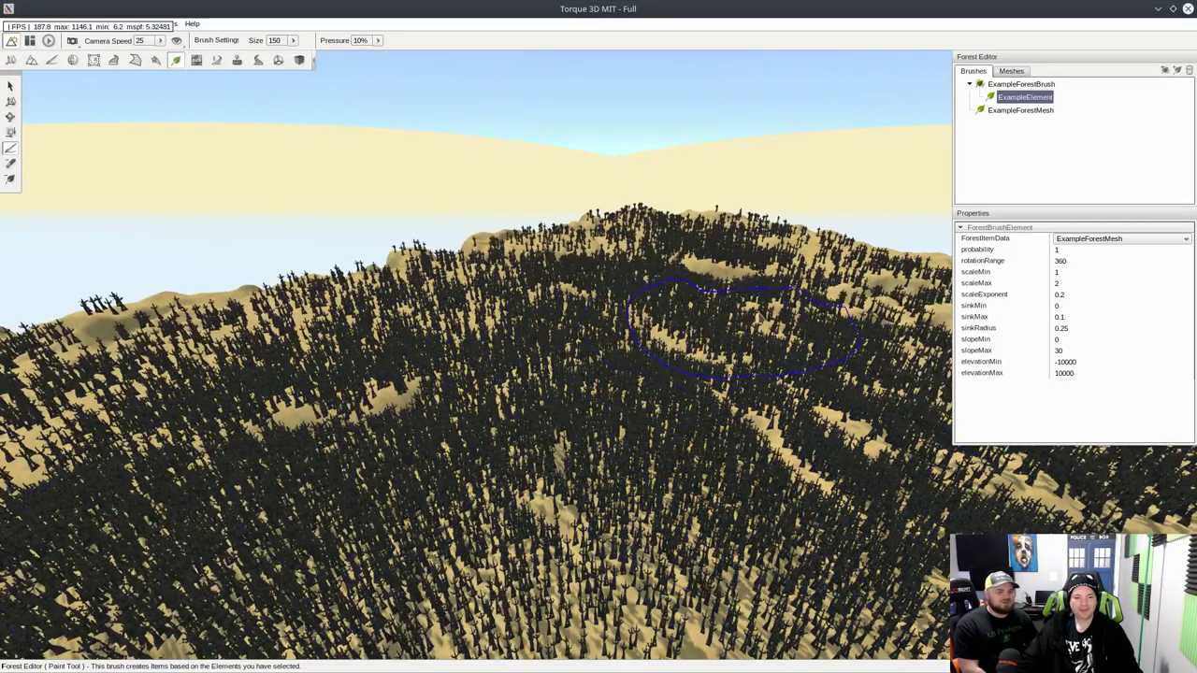
Descend through the canopy and move between the trunks to examine the dense forest and its frame rate up close
{"action": "right_click_drag", "start_coordinate": [589, 552], "coordinate": [585, 646]}
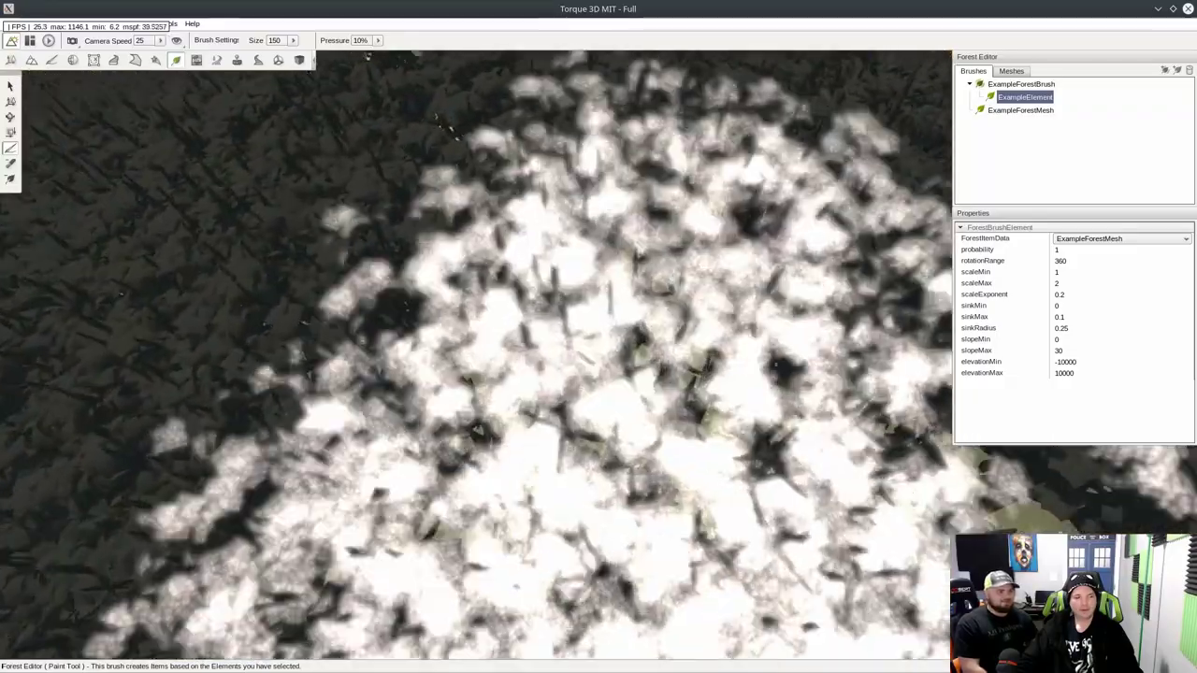
{"action": "key", "text": "w"}
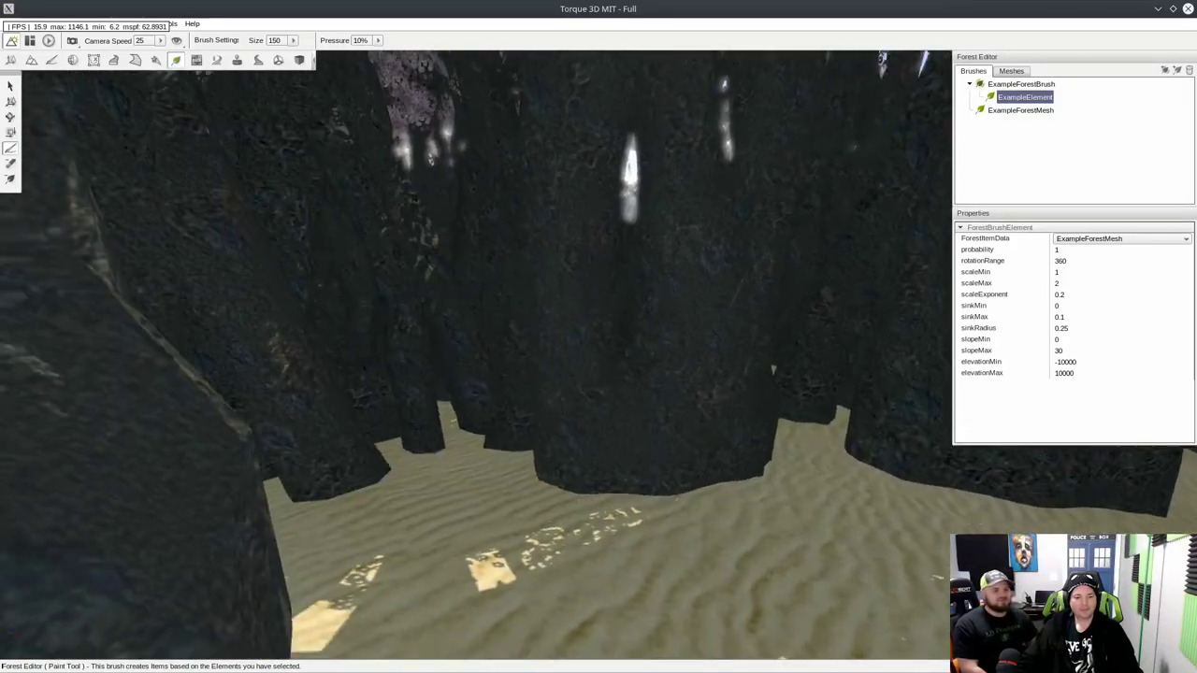
{"action": "key", "text": "w"}
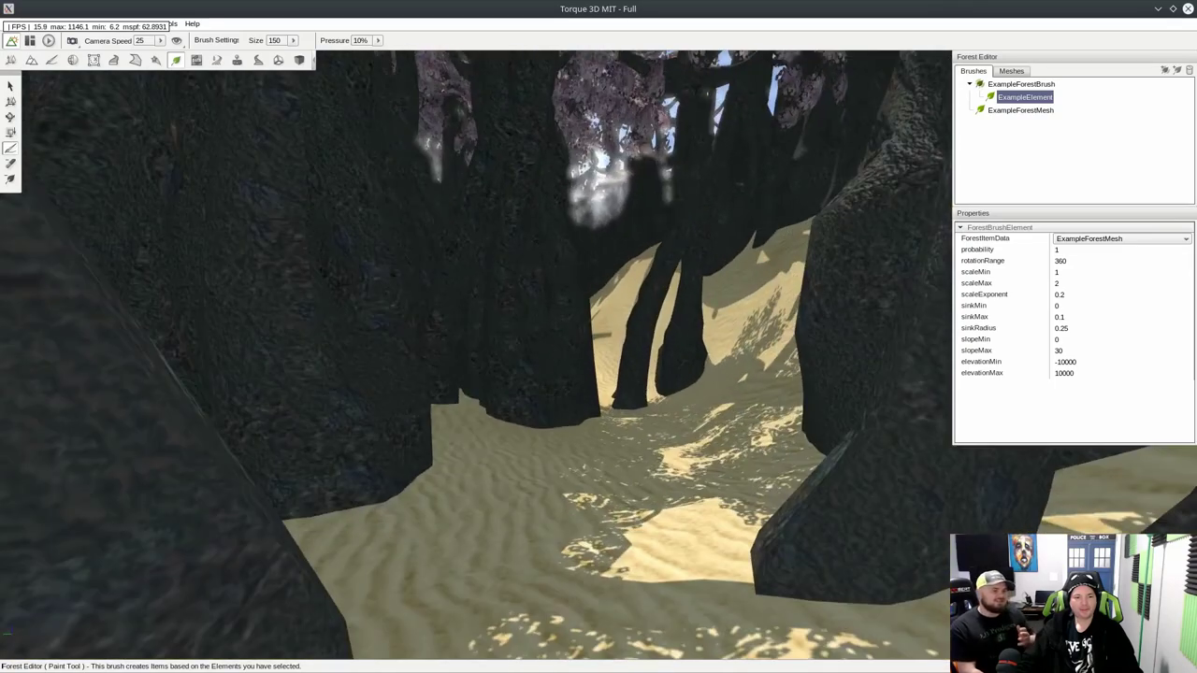
{"action": "key", "text": "w"}
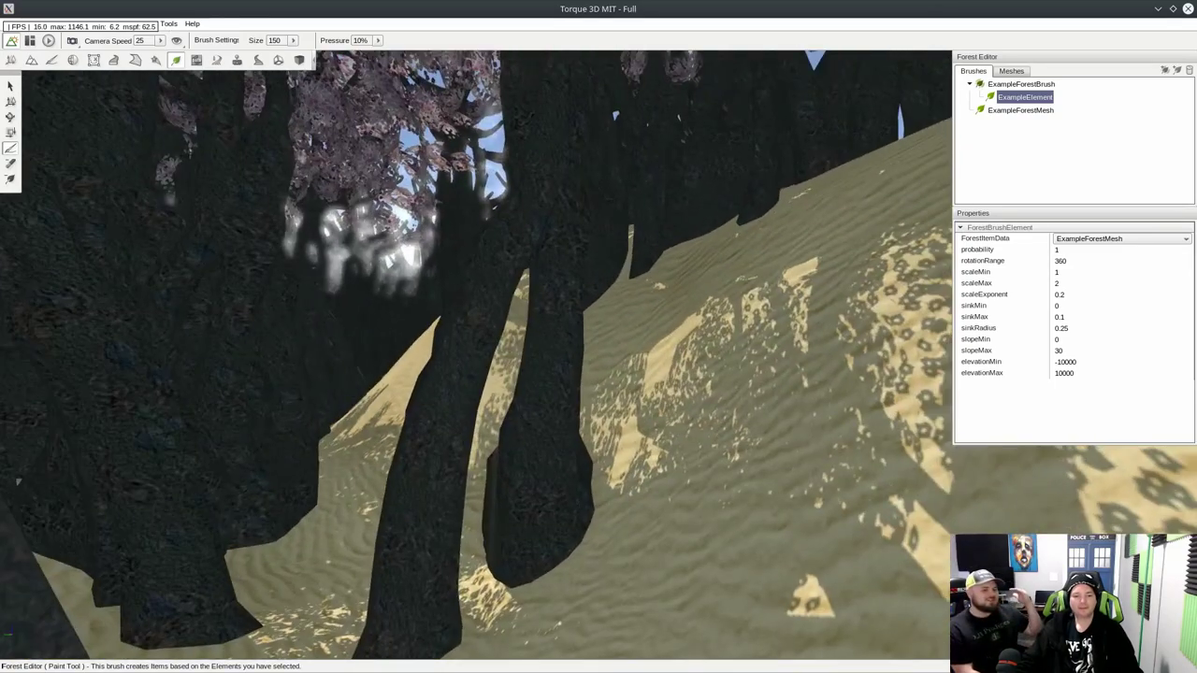
{"action": "key", "text": "w"}
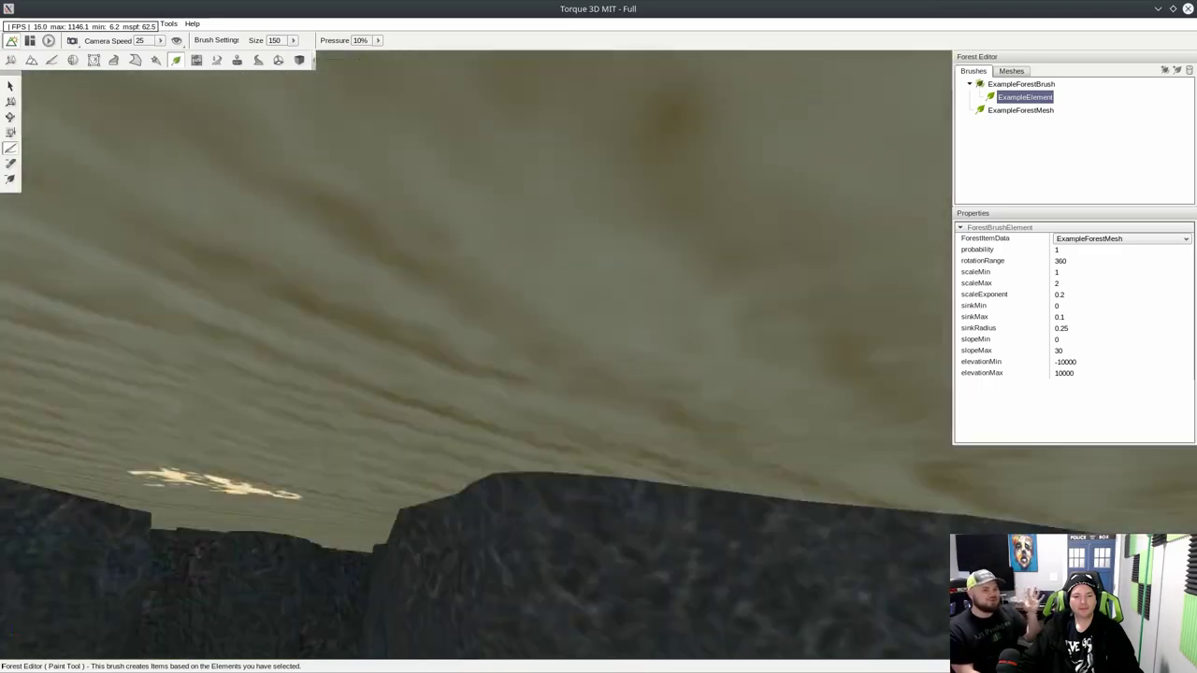
{"action": "key", "text": "w"}
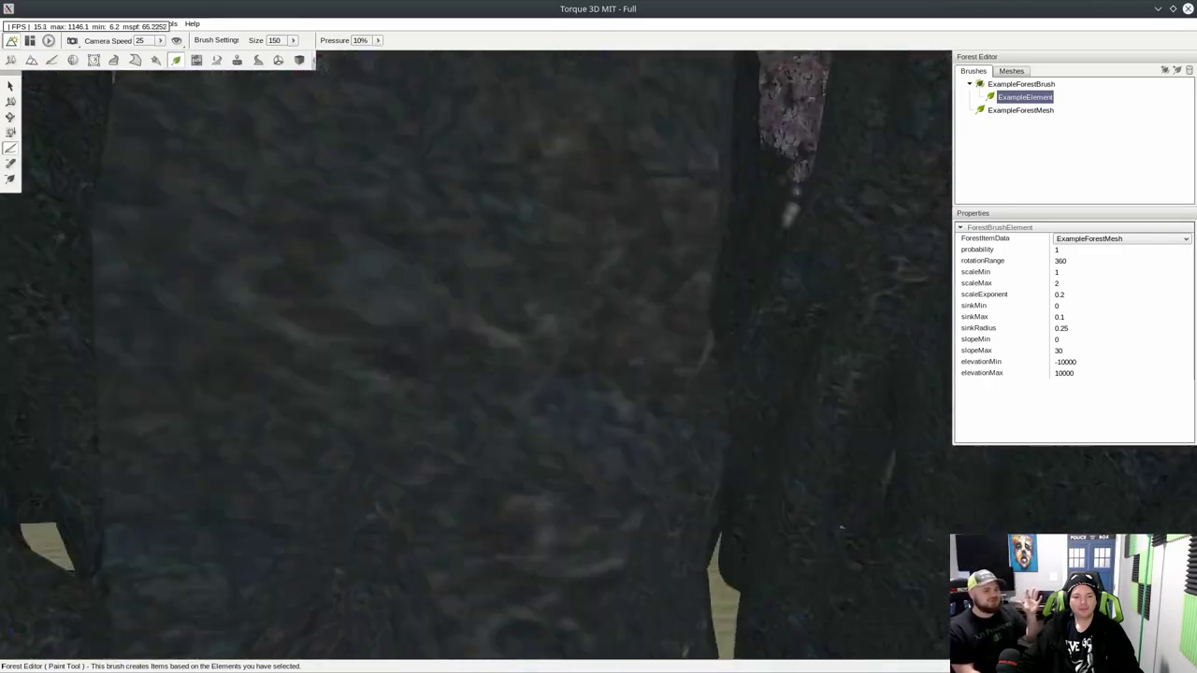
{"action": "key", "text": "w"}
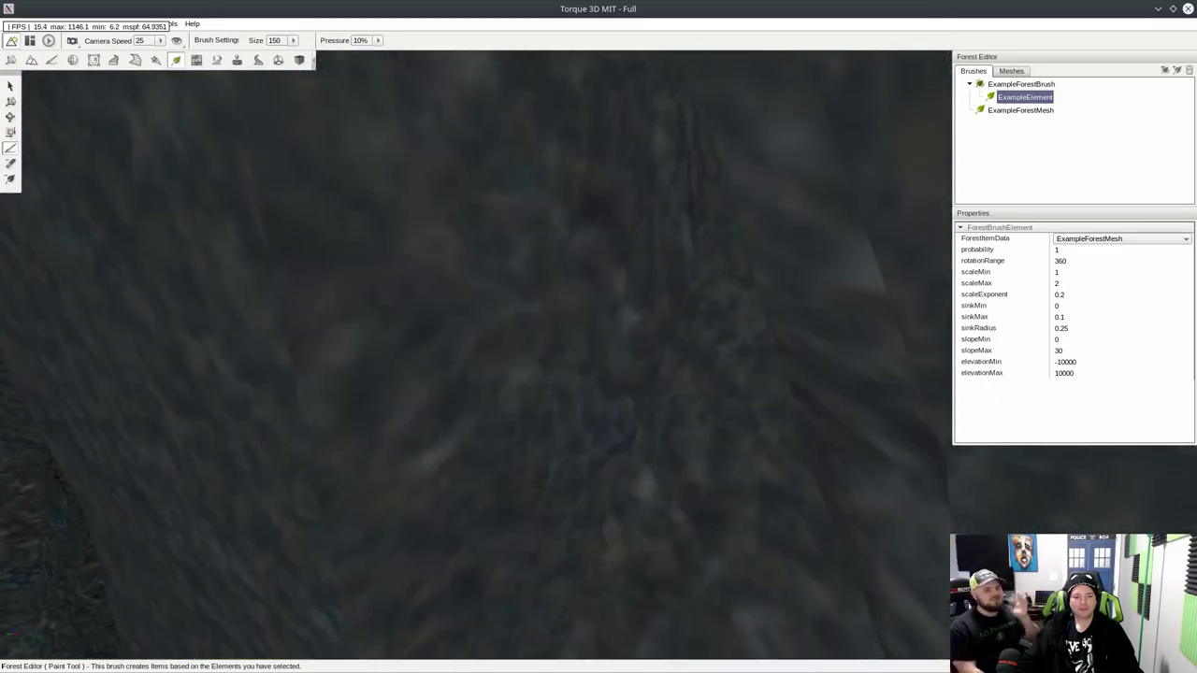
{"action": "key", "text": "w"}
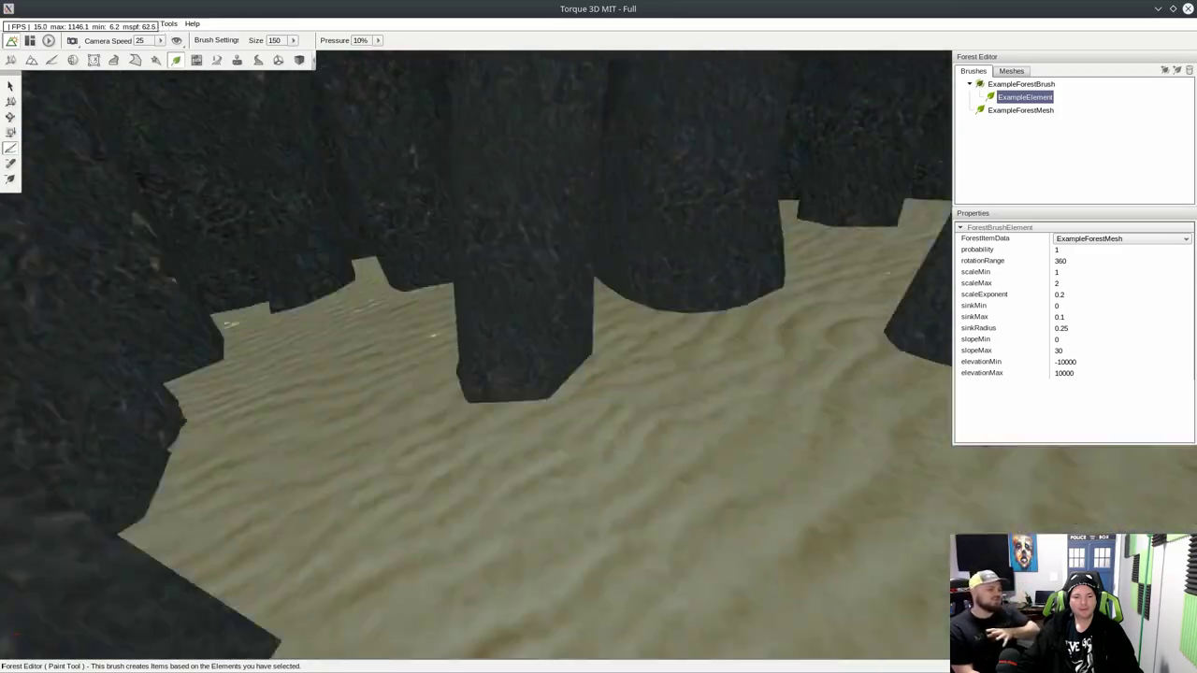
{"action": "key", "text": "w"}
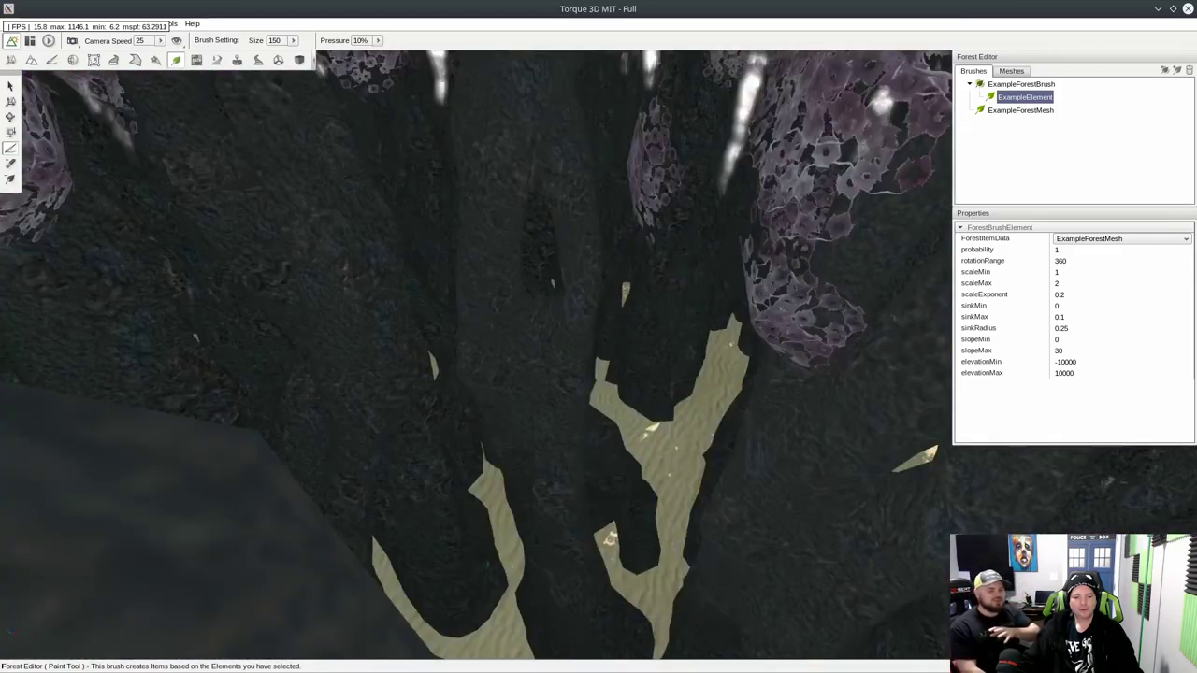
{"action": "key", "text": "w"}
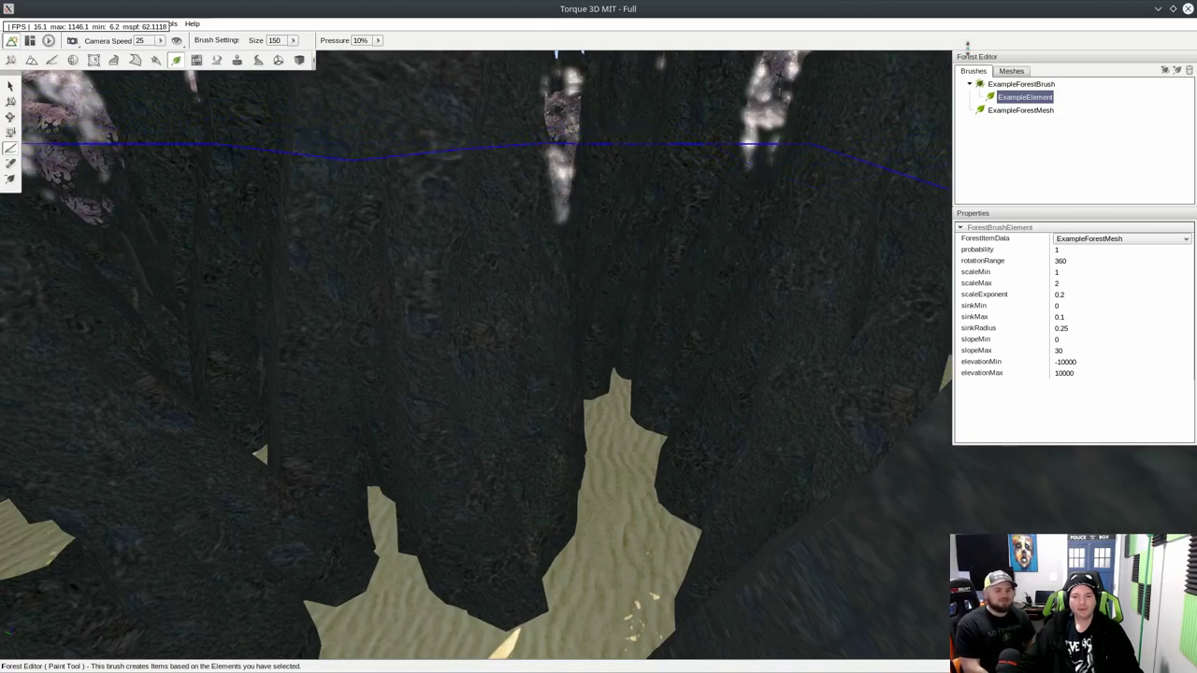
Show the media and wind properties of the ExampleForestMesh mesh and return to the World Editor's object tools
{"action": "left_click", "coordinate": [1012, 72]}
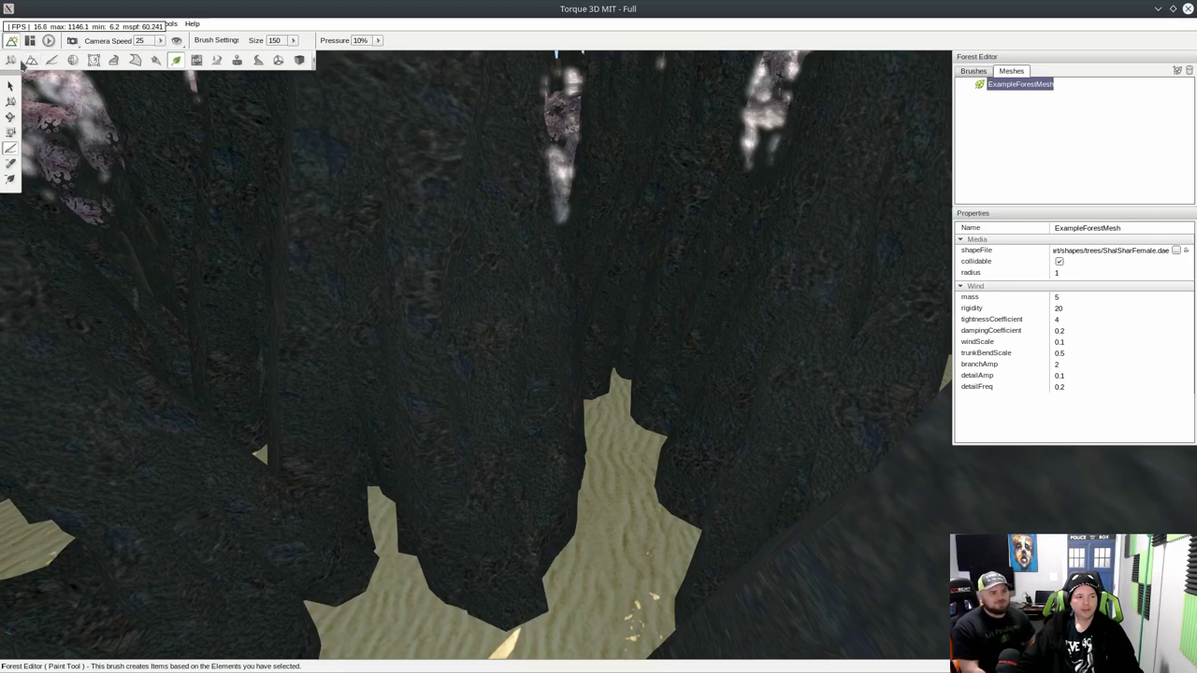
{"action": "left_click", "coordinate": [20, 61]}
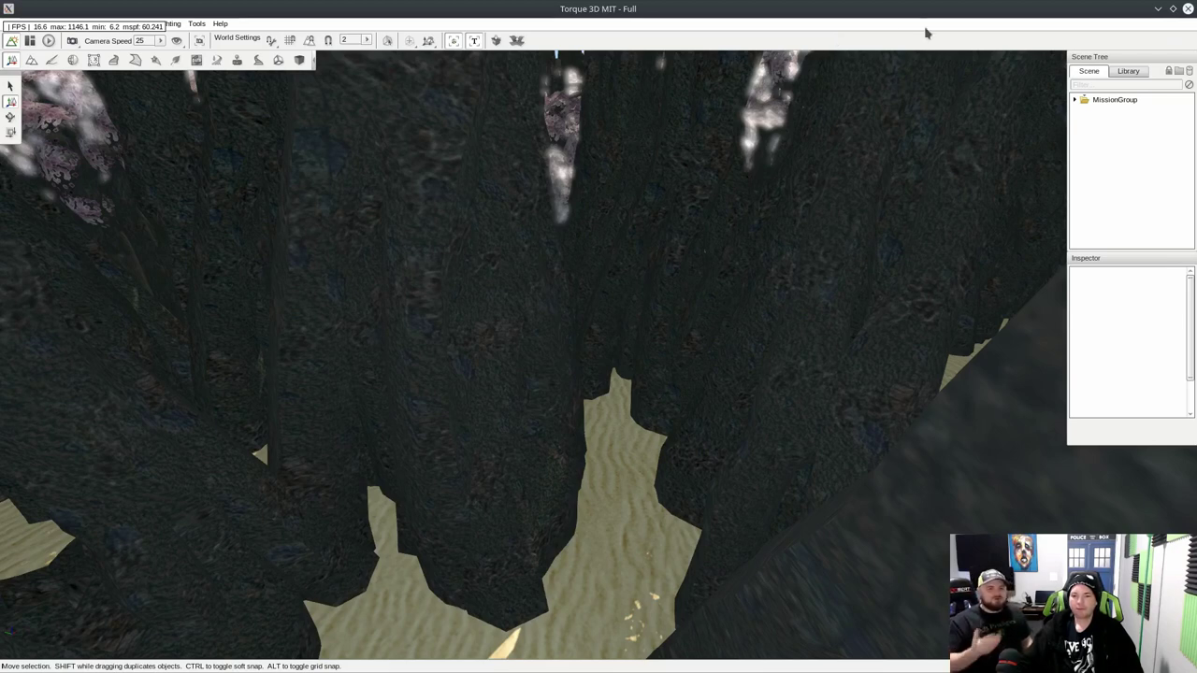
Close the overloaded Torque 3D session and restart it on the bare desert level with the Forest Editor open
{"action": "left_click", "coordinate": [1190, 12]}
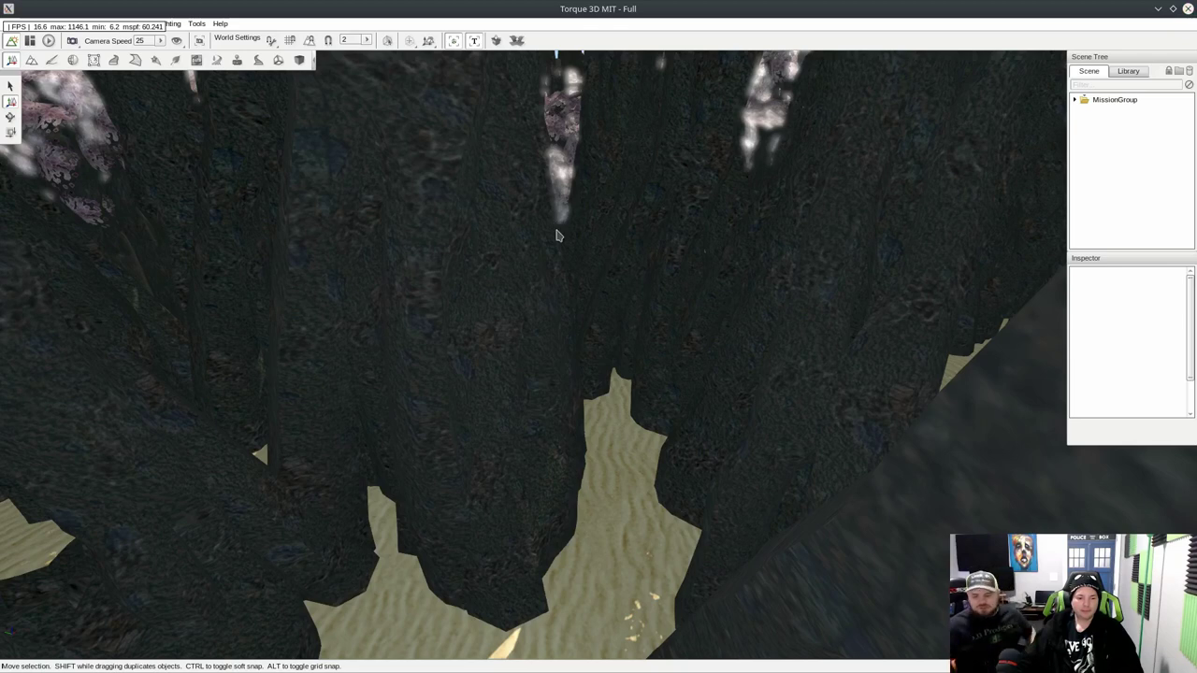
{"action": "mouse_move", "coordinate": [270, 671]}
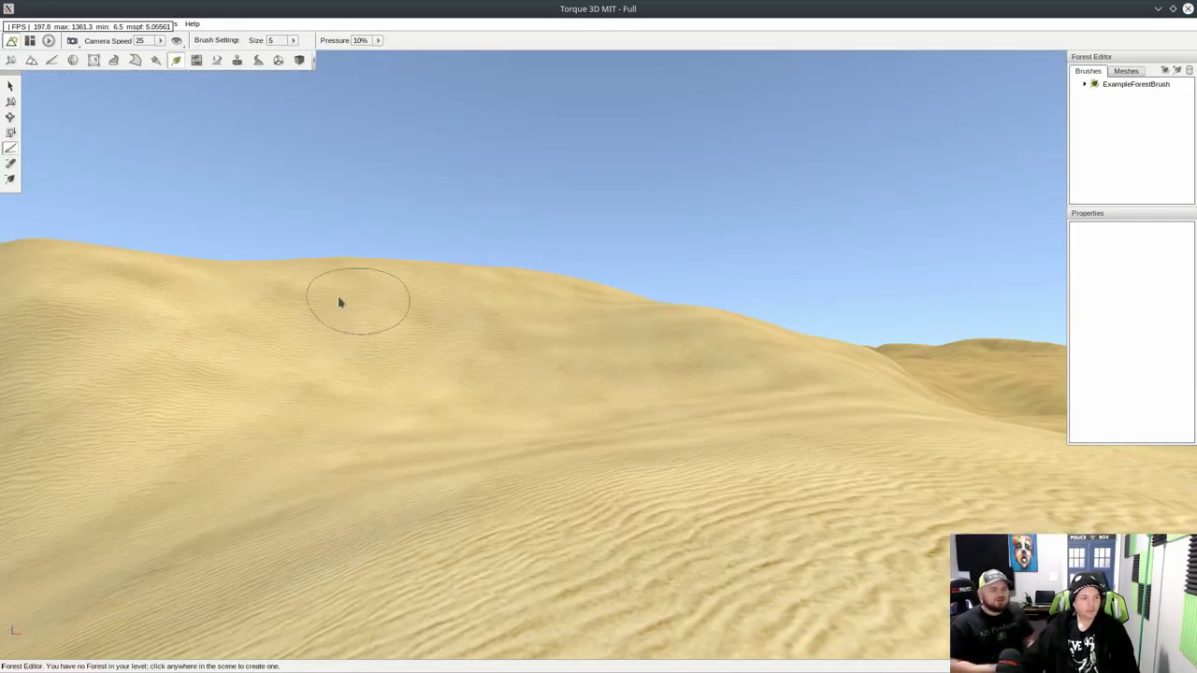
Move the camera around the player character and look across the bare dunes for an open area
{"action": "mouse_move", "coordinate": [599, 355]}
{"action": "right_mouse_down"}
{"action": "mouse_move", "coordinate": [786, 434]}
{"action": "mouse_move", "coordinate": [468, 421]}
{"action": "right_mouse_up"}
{"action": "key", "text": "s"}
{"action": "key", "text": "w"}
{"action": "key", "text": "s"}
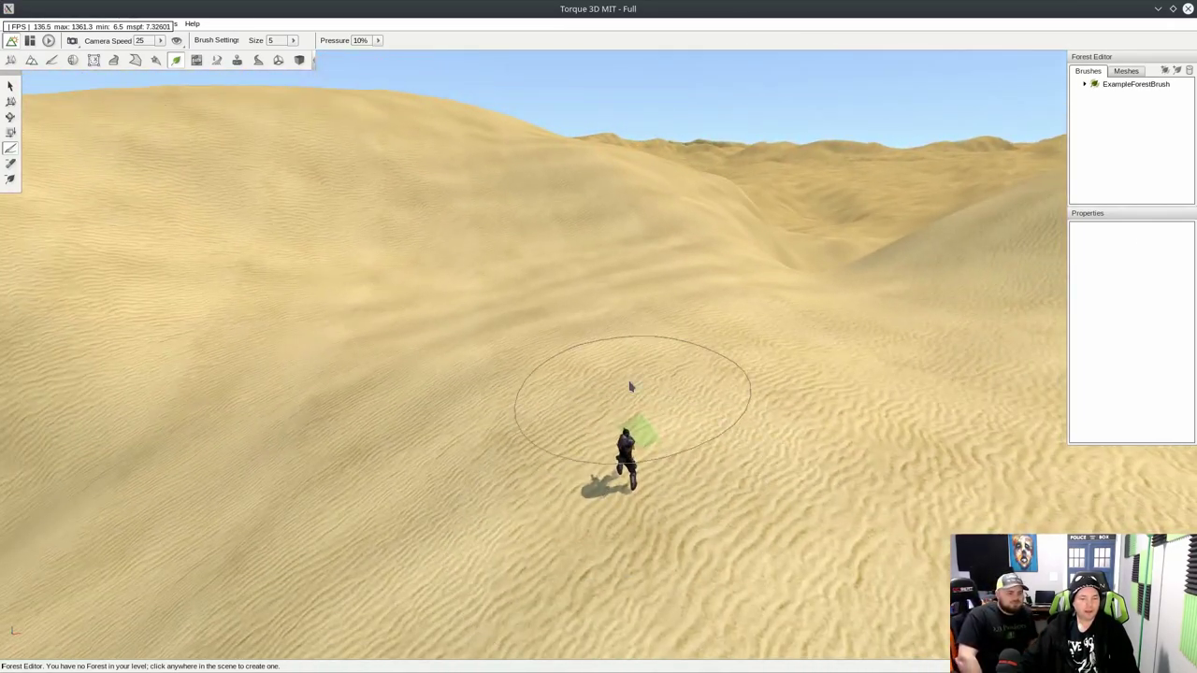
{"action": "key", "text": "w"}
{"action": "mouse_move", "coordinate": [632, 386]}
{"action": "right_mouse_down"}
{"action": "mouse_move", "coordinate": [523, 388]}
{"action": "mouse_move", "coordinate": [500, 328]}
{"action": "mouse_move", "coordinate": [500, 398]}
{"action": "mouse_move", "coordinate": [496, 332]}
{"action": "mouse_move", "coordinate": [346, 328]}
{"action": "right_mouse_up"}
{"action": "key", "text": "s"}
{"action": "right_click_drag", "start_coordinate": [524, 346], "coordinate": [433, 369]}
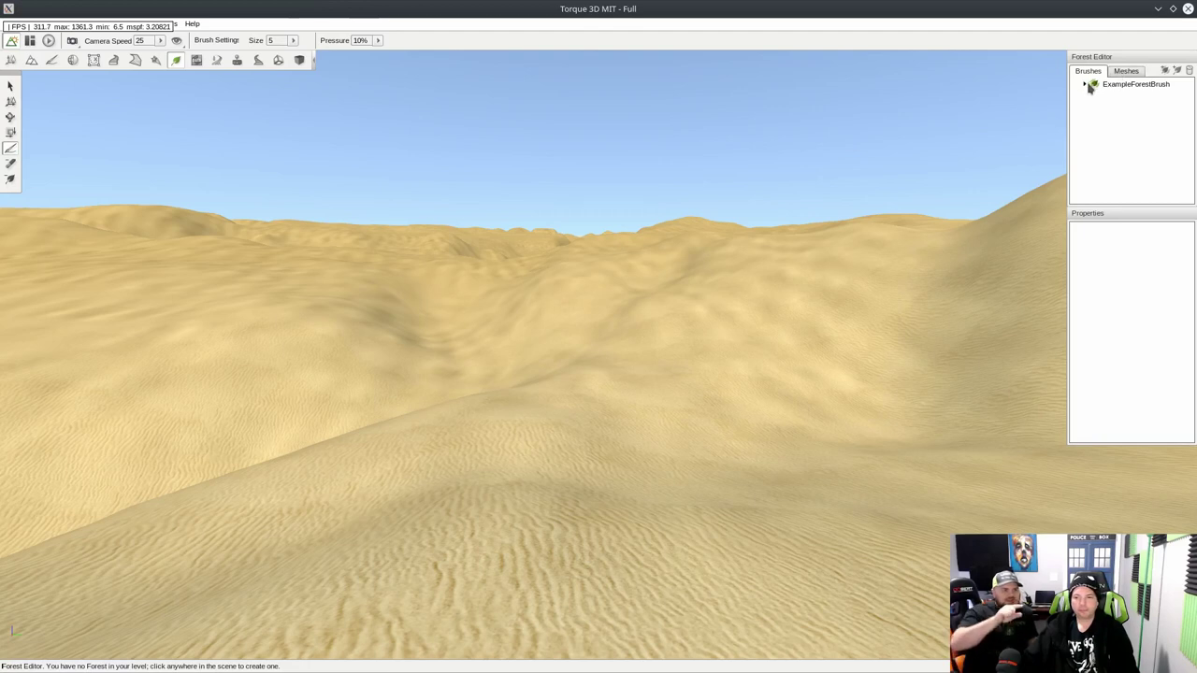
Show the ExampleElement properties under ExampleForestBrush and widen the Forest Editor panel so its values are readable
{"action": "left_click", "coordinate": [1115, 99]}
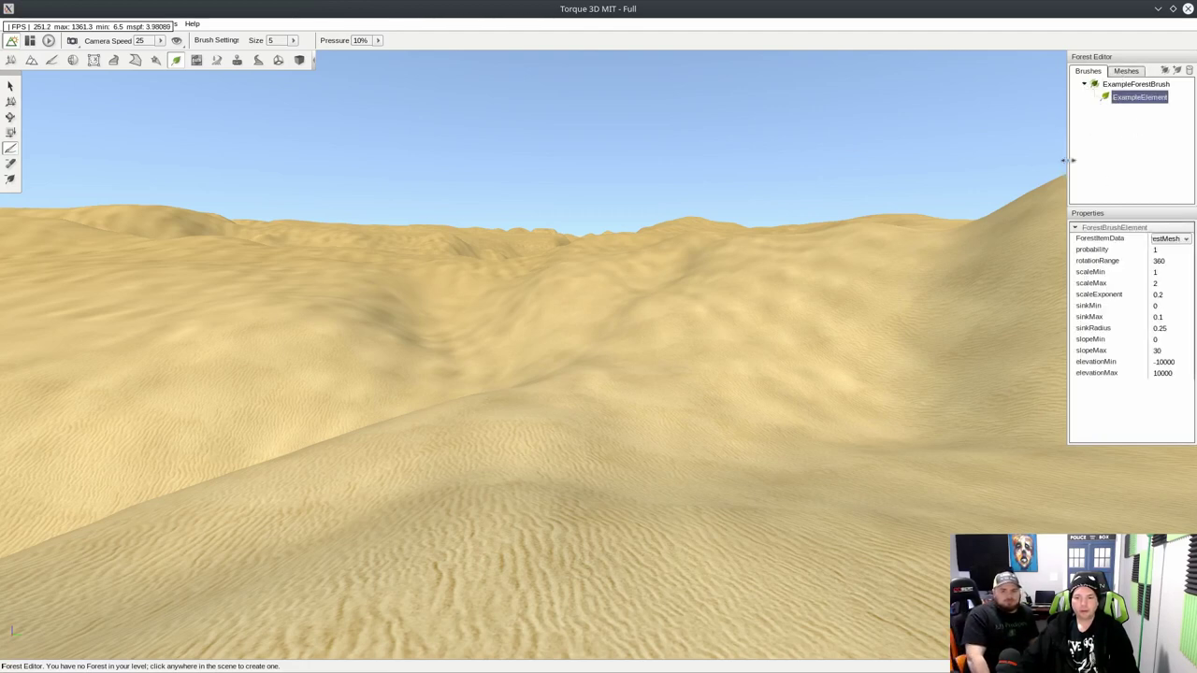
{"action": "left_click_drag", "start_coordinate": [1067, 160], "coordinate": [780, 169]}
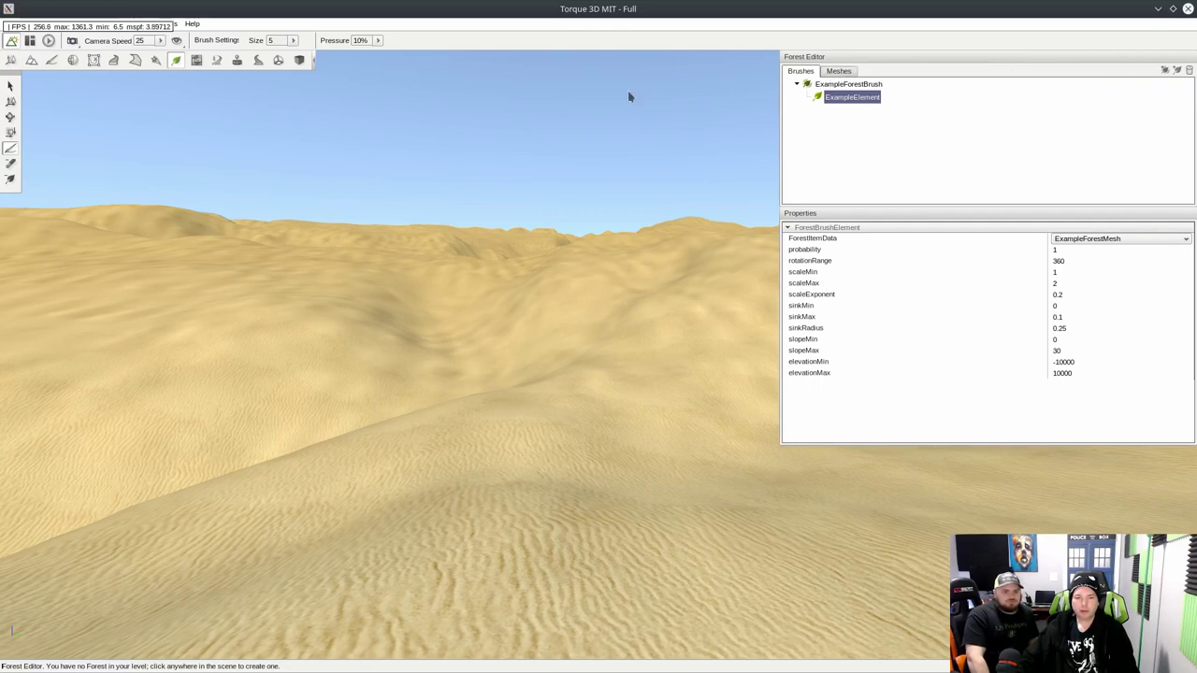
Add a Wind Emitter from the level library's Environment category to the open dunes
{"action": "left_click", "coordinate": [11, 60]}
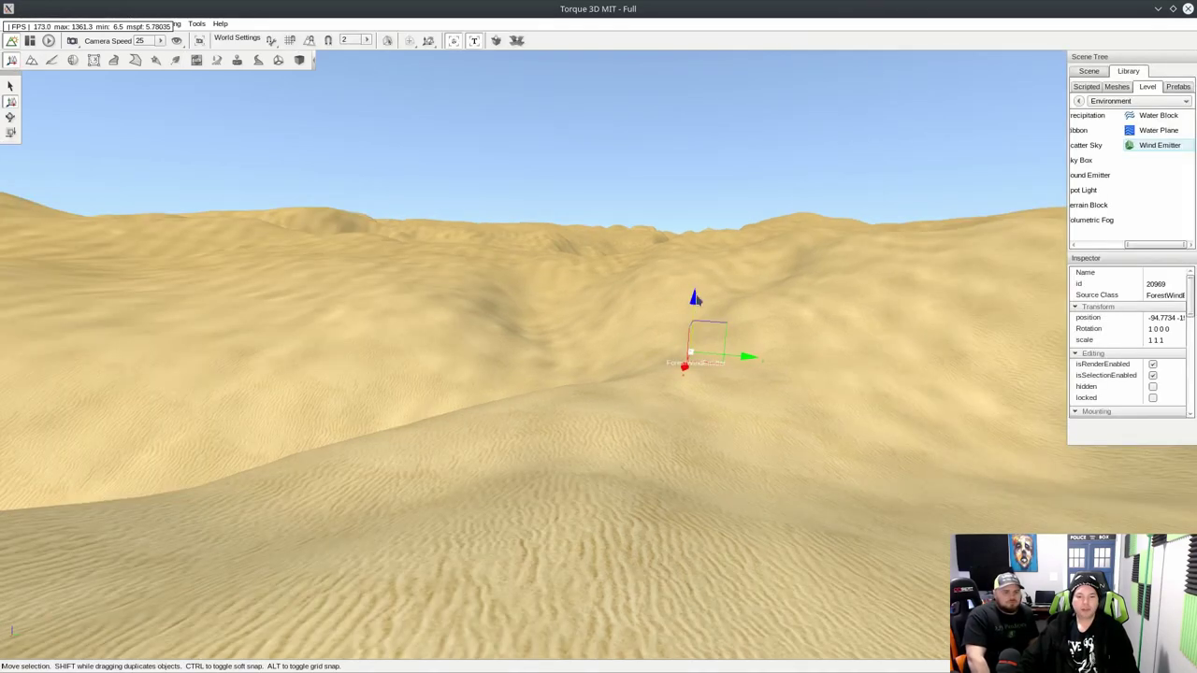
Raise the new Wind Emitter above the dune surface
{"action": "left_click_drag", "start_coordinate": [696, 299], "coordinate": [747, 162]}
Return to the Forest Editor and paint patches of ExampleElement trees across the open dunes around the player character
{"action": "right_click_drag", "start_coordinate": [539, 262], "coordinate": [6, 226]}
{"action": "key", "text": "w"}
{"action": "key", "text": "w"}
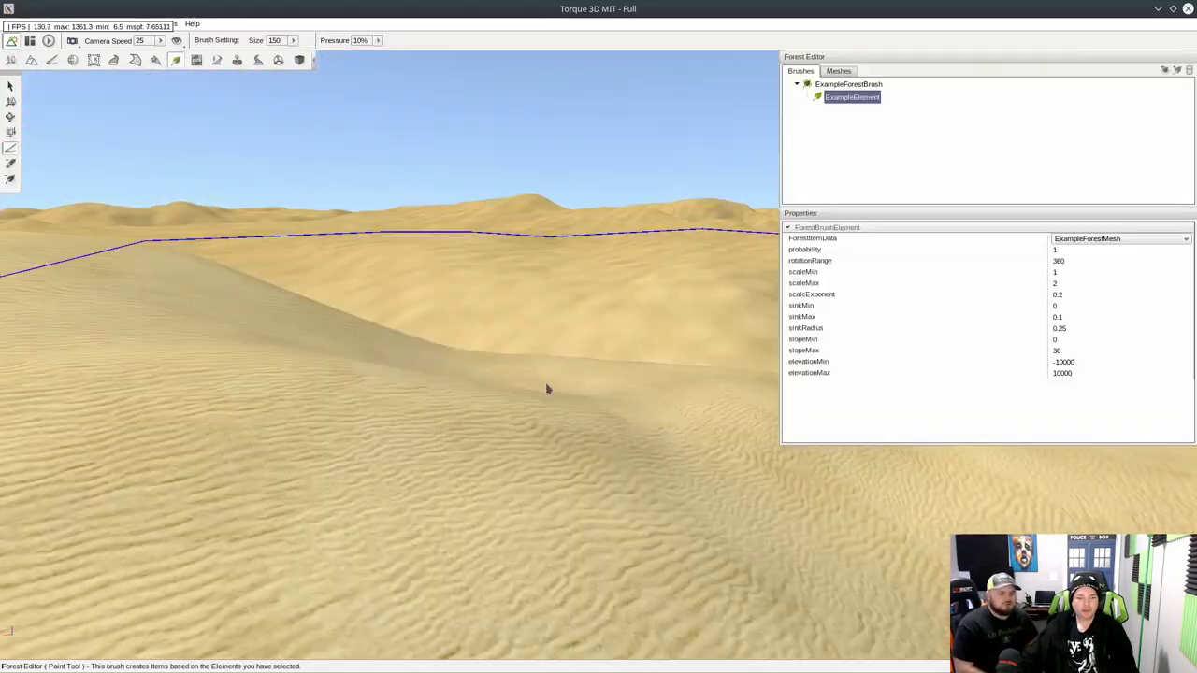
{"action": "left_click", "coordinate": [569, 339]}
{"action": "key", "text": "w"}
{"action": "mouse_move", "coordinate": [569, 339]}
{"action": "right_mouse_down"}
{"action": "mouse_move", "coordinate": [702, 360]}
{"action": "mouse_move", "coordinate": [806, 343]}
{"action": "mouse_move", "coordinate": [795, 372]}
{"action": "mouse_move", "coordinate": [858, 350]}
{"action": "right_mouse_up"}
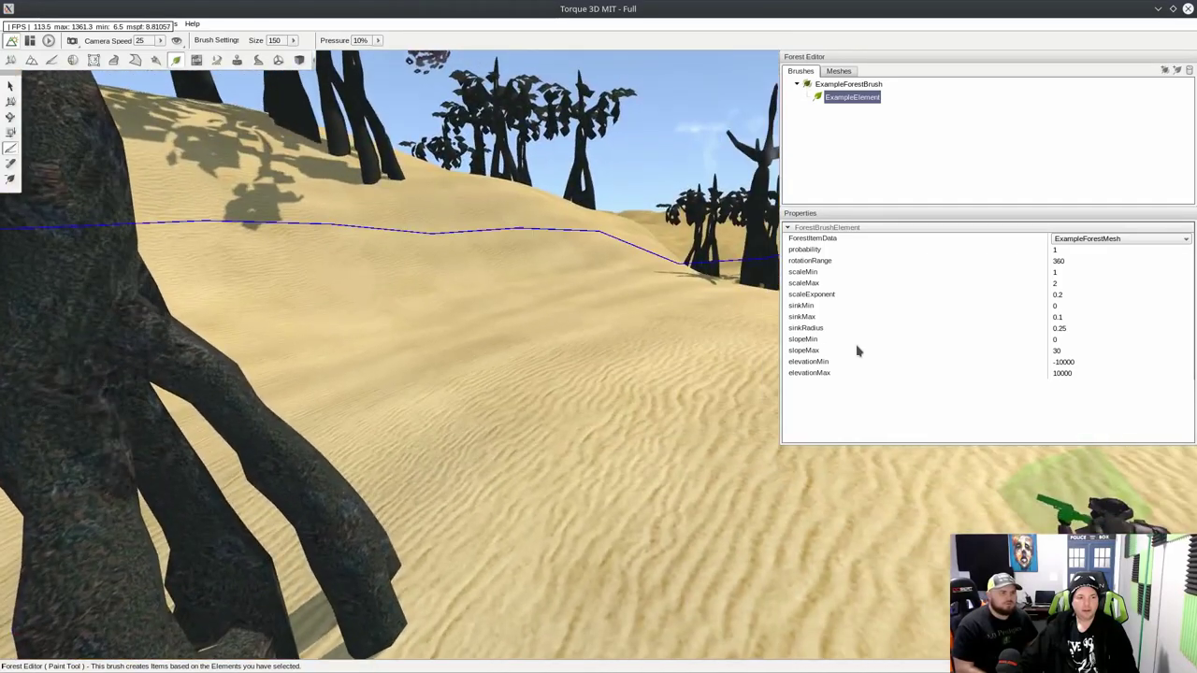
{"action": "left_click", "coordinate": [821, 362]}
{"action": "left_click", "coordinate": [430, 323]}
Compare the painted trees from among the trunks and from high above to examine how their detail changes with distance
{"action": "mouse_move", "coordinate": [430, 323]}
{"action": "right_mouse_down"}
{"action": "mouse_move", "coordinate": [469, 344]}
{"action": "mouse_move", "coordinate": [505, 318]}
{"action": "right_mouse_up"}
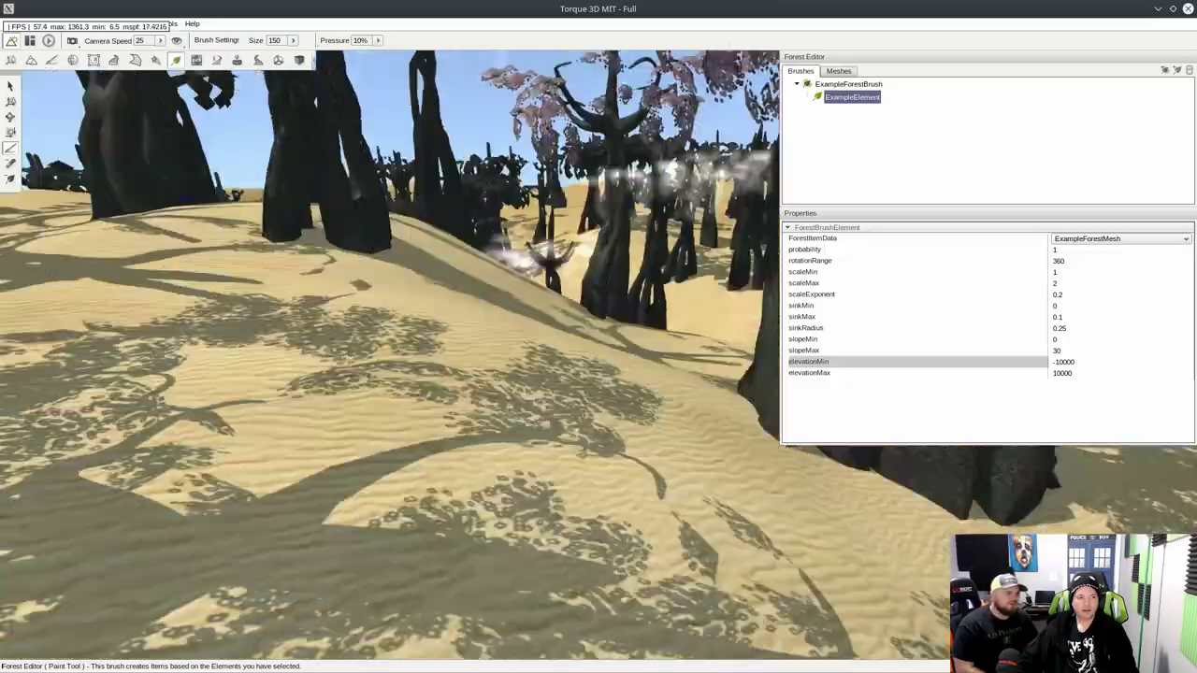
{"action": "right_click_drag", "start_coordinate": [599, 355], "coordinate": [748, 351]}
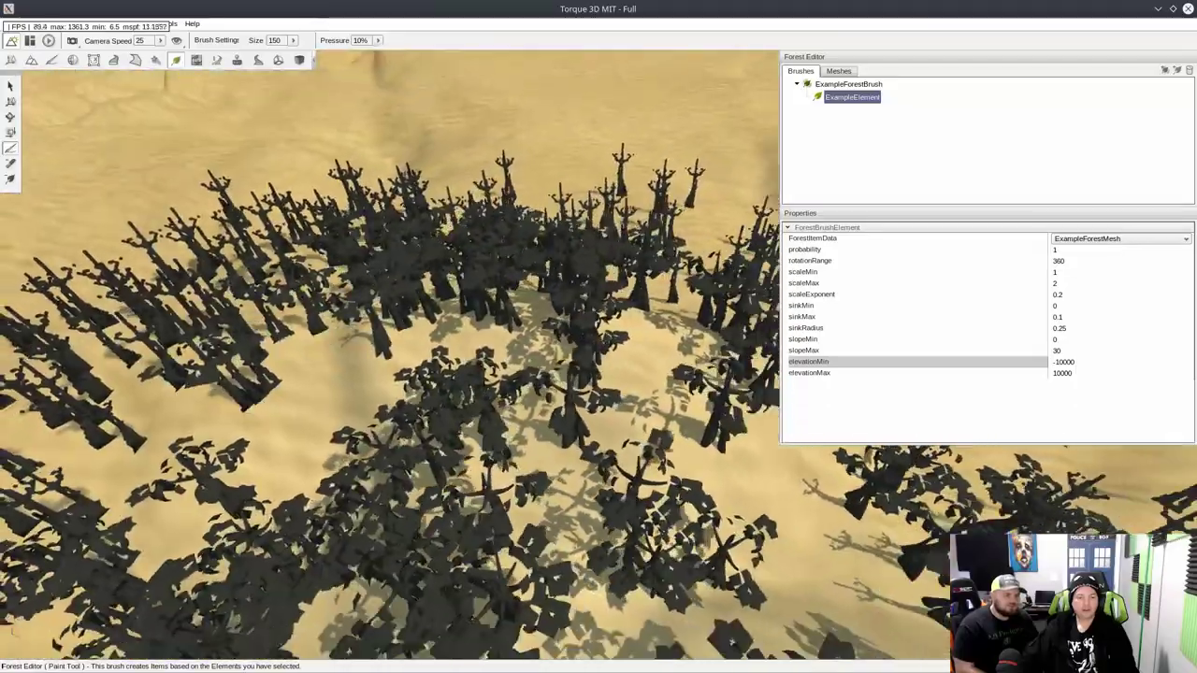
{"action": "right_click_drag", "start_coordinate": [266, 389], "coordinate": [449, 372]}
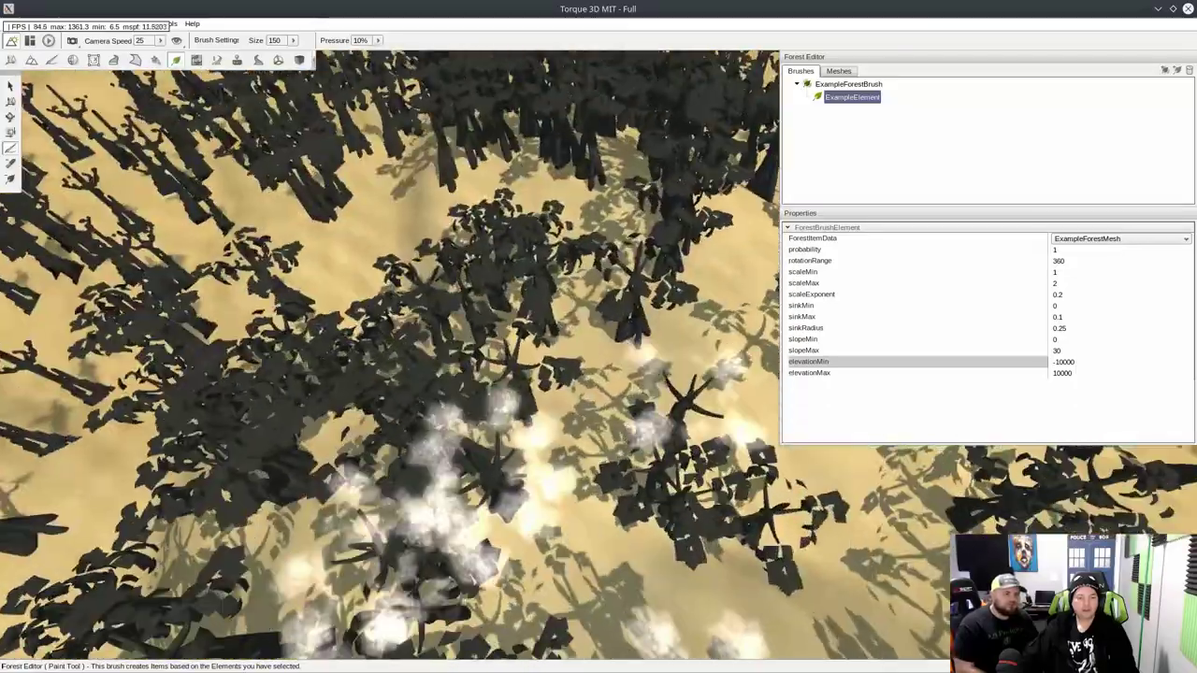
{"action": "key", "text": "w"}
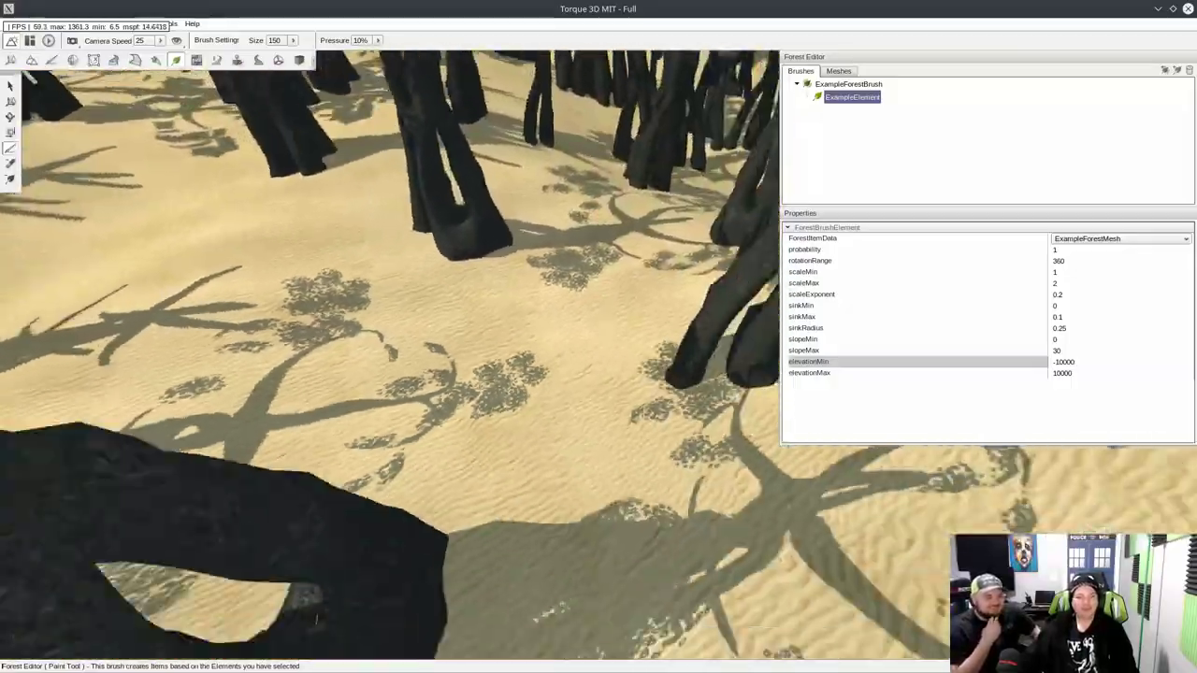
{"action": "key", "text": "s"}
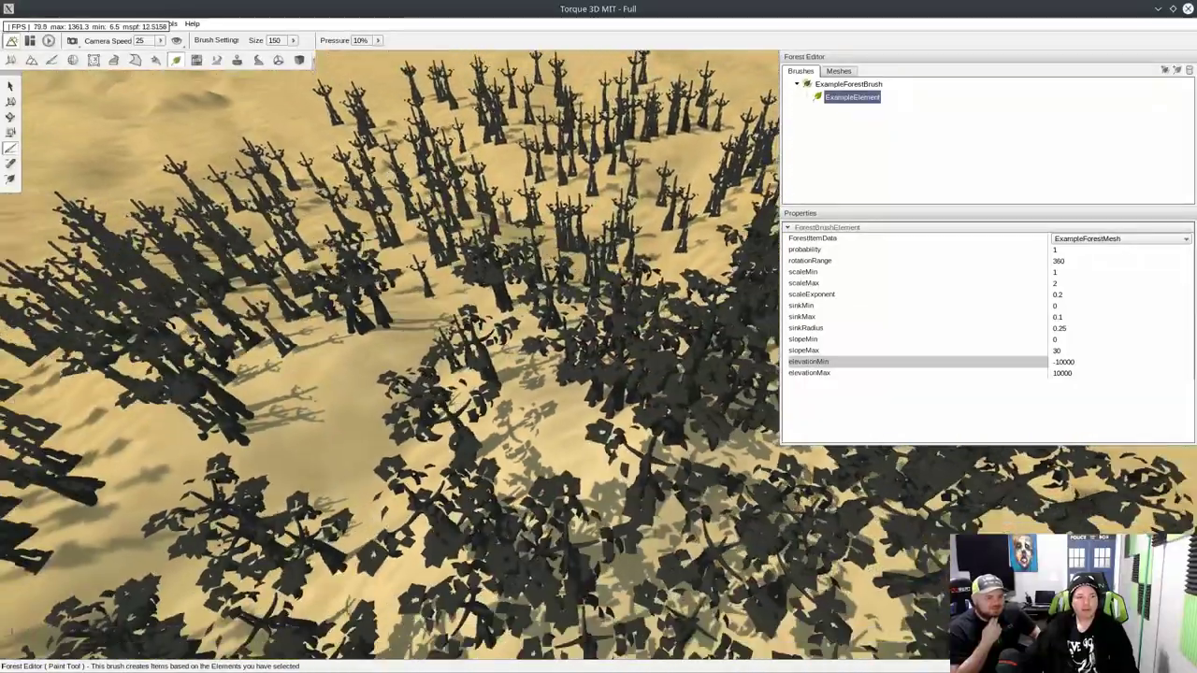
{"action": "key", "text": "s"}
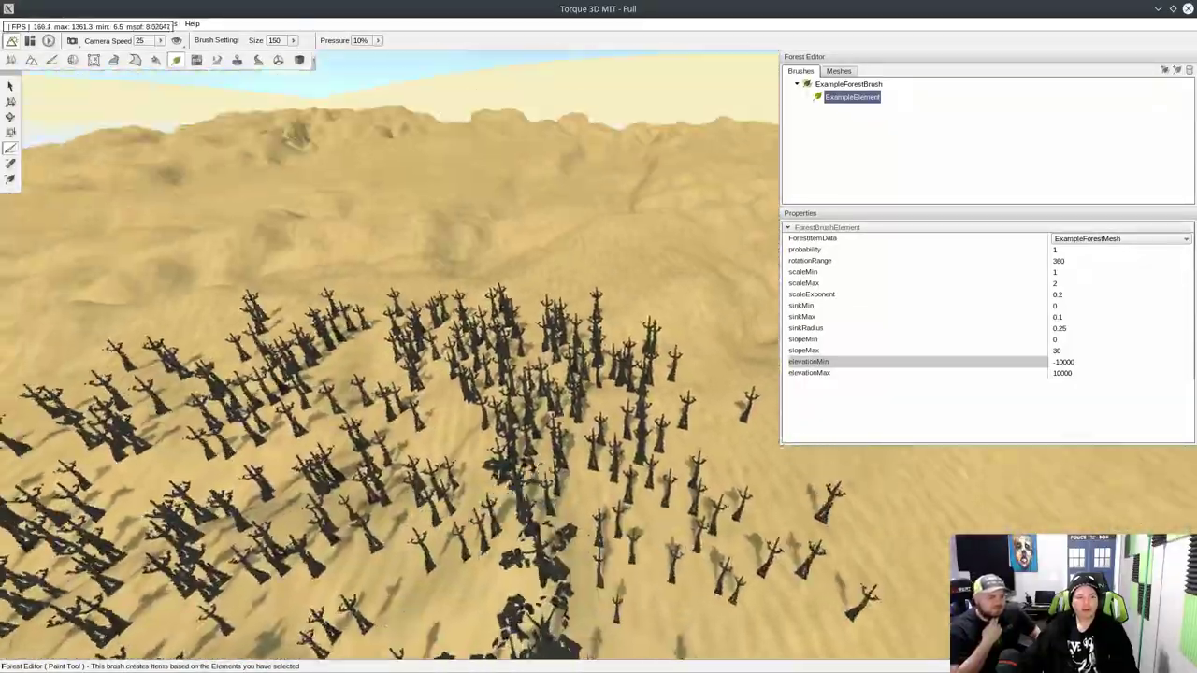
{"action": "right_click_drag", "start_coordinate": [599, 337], "coordinate": [570, 468]}
{"action": "key", "text": "w"}
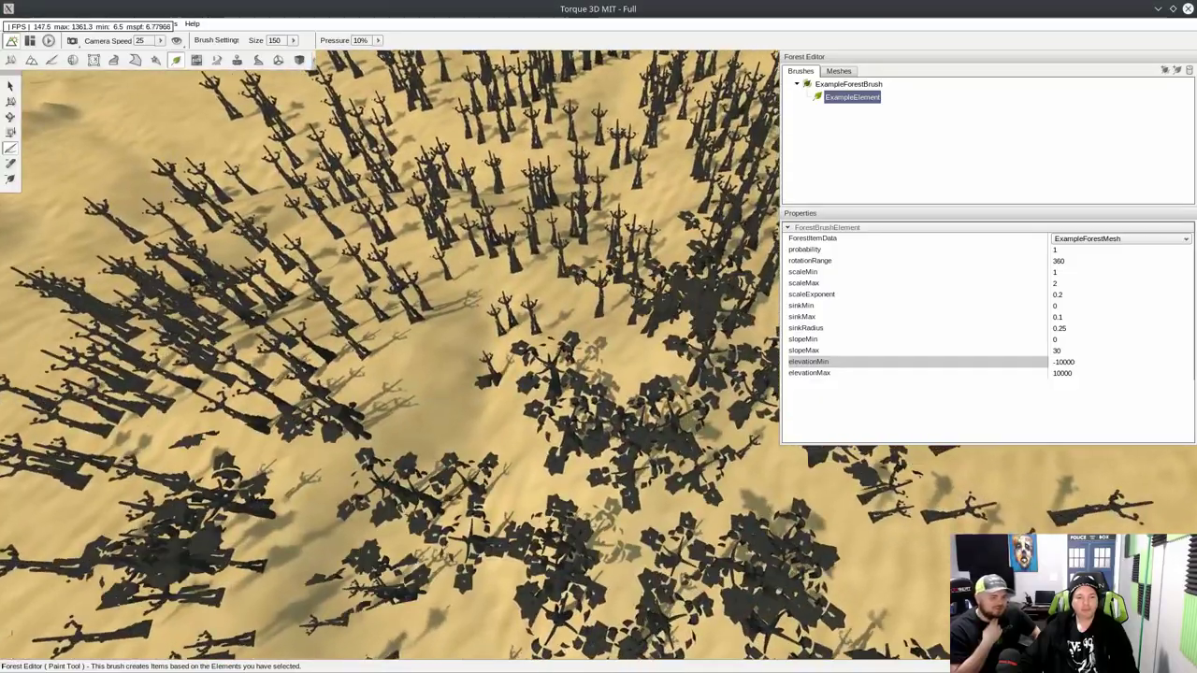
{"action": "key", "text": "w"}
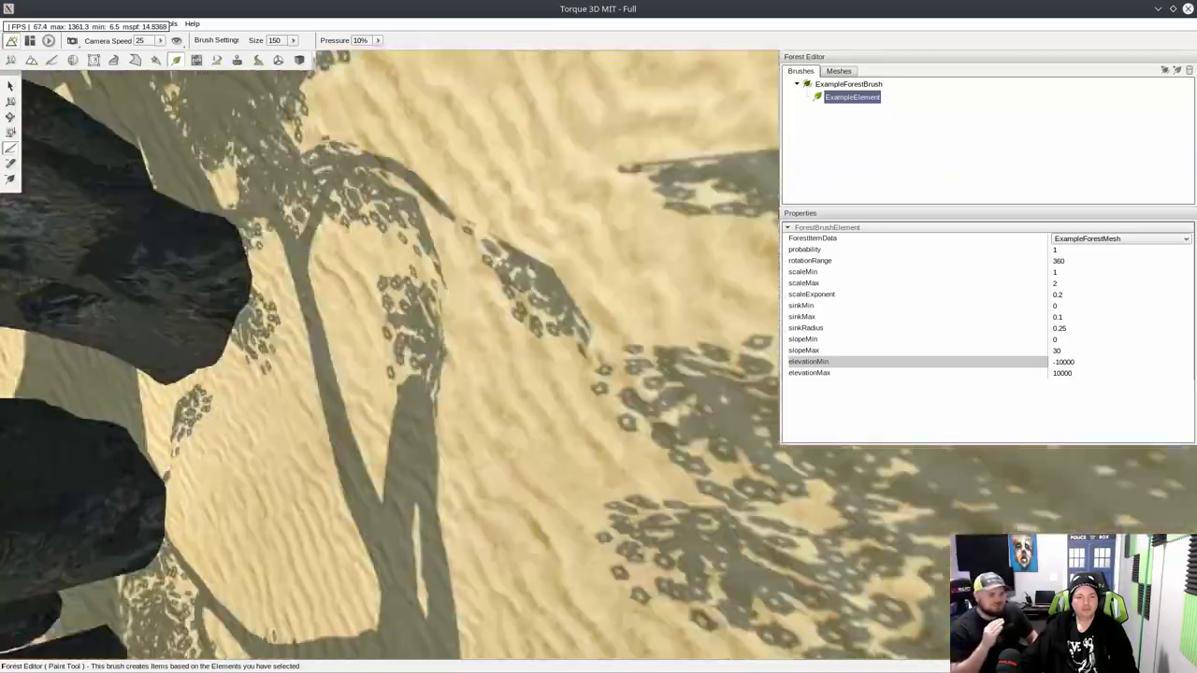
Examine the trunks, foliage and cast shadows from ground level, and pull back for an overhead view of the canopy
{"action": "right_click_drag", "start_coordinate": [598, 336], "coordinate": [598, 206]}
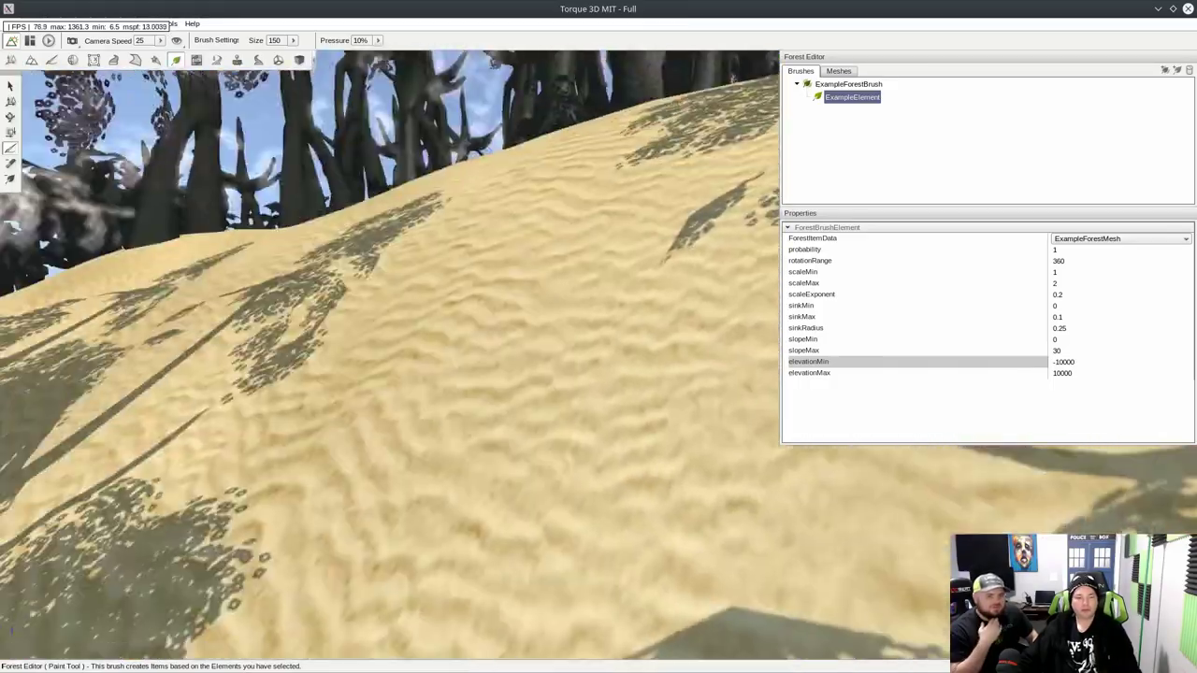
{"action": "key", "text": "s"}
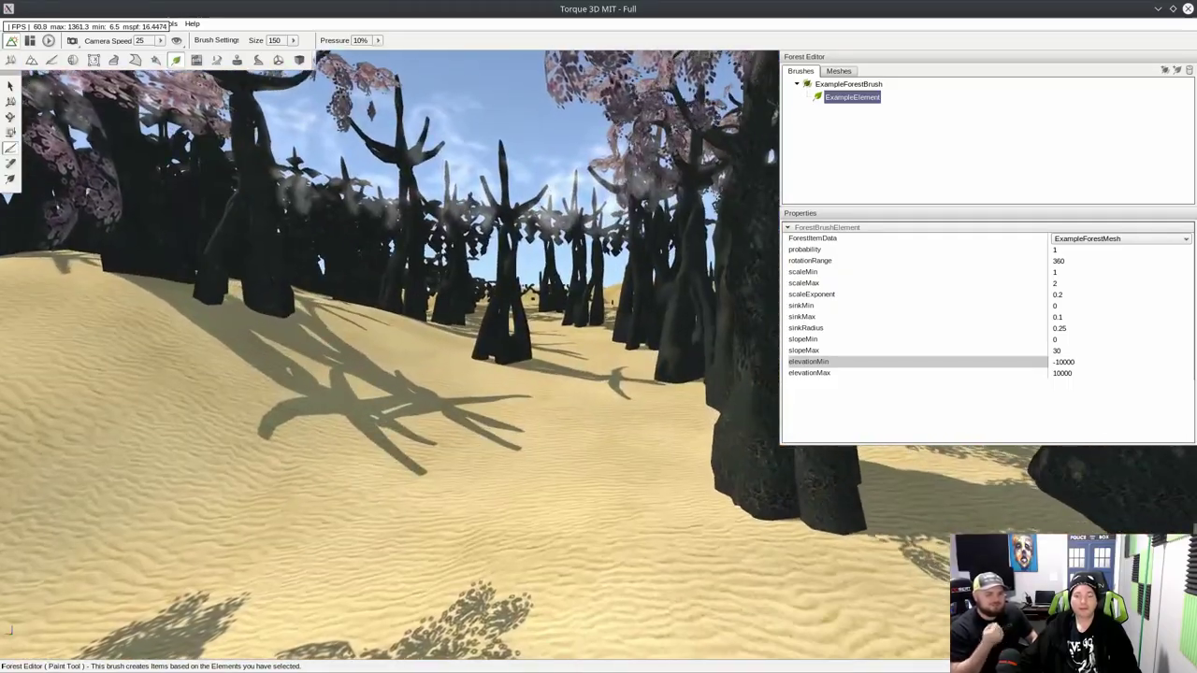
{"action": "right_click_drag", "start_coordinate": [467, 355], "coordinate": [725, 491]}
{"action": "key", "text": "s"}
{"action": "key", "text": "s"}
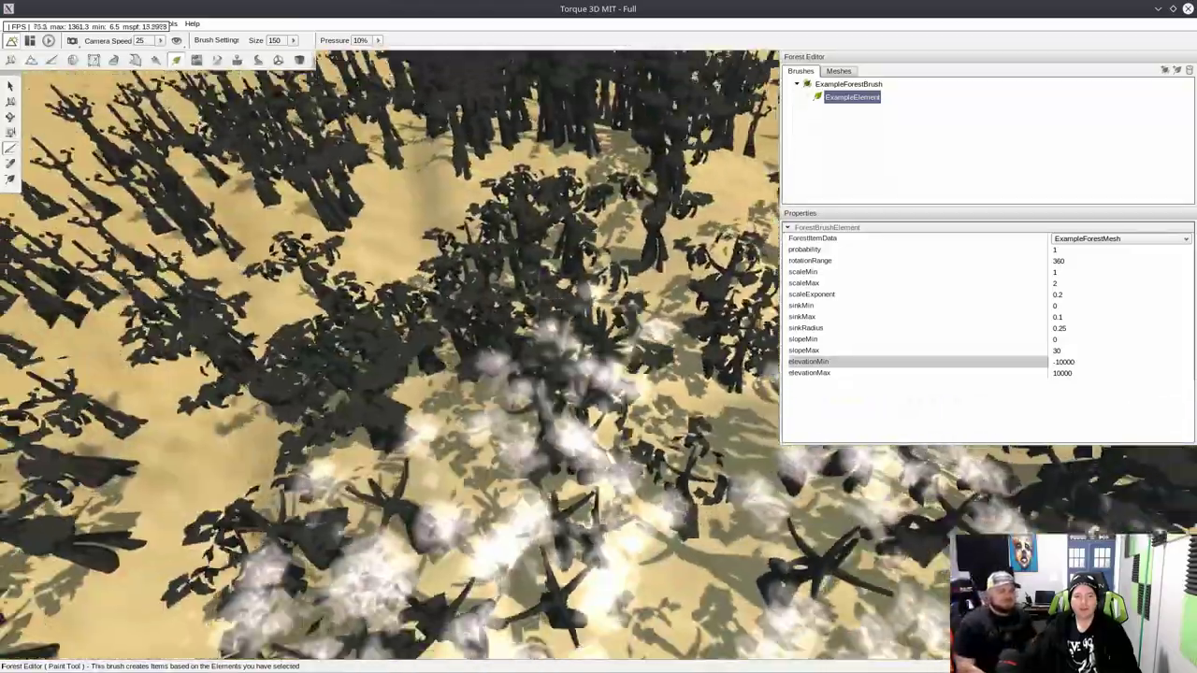
{"action": "mouse_move", "coordinate": [600, 437]}
{"action": "right_mouse_down"}
{"action": "mouse_move", "coordinate": [600, 360]}
{"action": "mouse_move", "coordinate": [600, 436]}
{"action": "right_mouse_up"}
{"action": "key", "text": "w"}
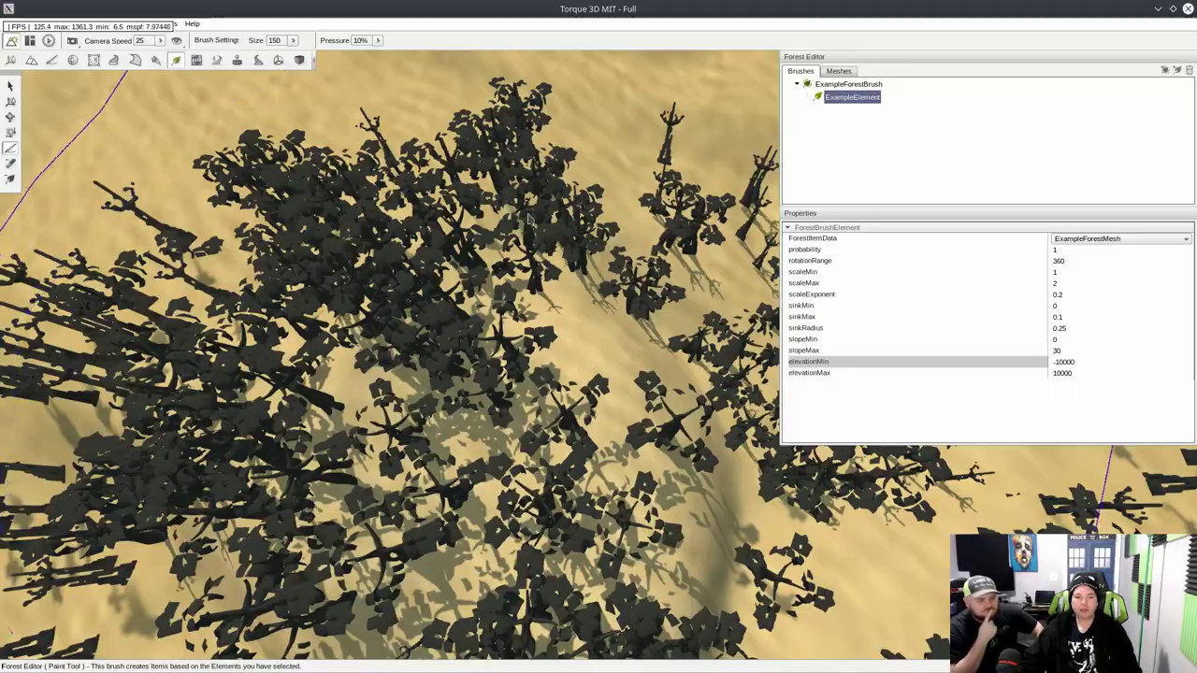
Approach and back away from the forest from above to examine where the trees switch between detail levels
{"action": "mouse_move", "coordinate": [561, 342]}
{"action": "right_mouse_down"}
{"action": "mouse_move", "coordinate": [571, 412]}
{"action": "mouse_move", "coordinate": [580, 271]}
{"action": "mouse_move", "coordinate": [557, 276]}
{"action": "mouse_move", "coordinate": [561, 402]}
{"action": "mouse_move", "coordinate": [547, 327]}
{"action": "mouse_move", "coordinate": [552, 295]}
{"action": "mouse_move", "coordinate": [561, 407]}
{"action": "mouse_move", "coordinate": [562, 346]}
{"action": "mouse_move", "coordinate": [580, 290]}
{"action": "right_mouse_up"}
{"action": "key", "text": "w"}
{"action": "key", "text": "s"}
{"action": "key", "text": "s"}
{"action": "right_click_drag", "start_coordinate": [626, 337], "coordinate": [625, 363]}
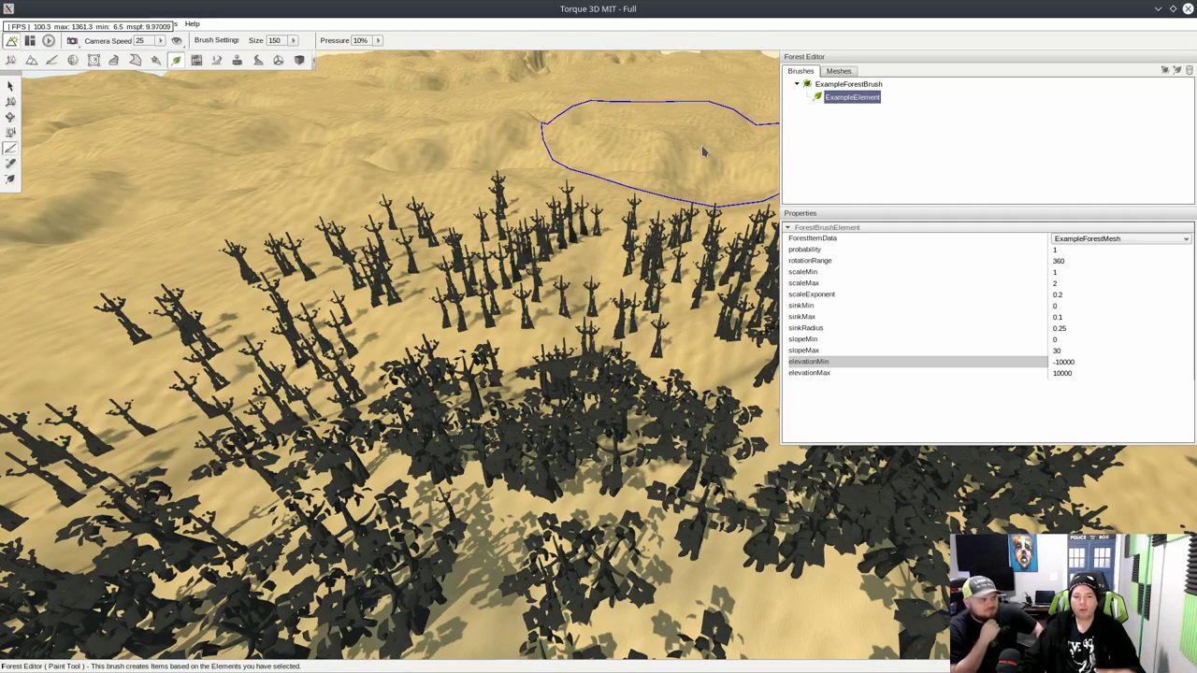
{"action": "mouse_move", "coordinate": [588, 140]}
{"action": "right_mouse_down"}
{"action": "mouse_move", "coordinate": [524, 143]}
{"action": "mouse_move", "coordinate": [458, 94]}
{"action": "mouse_move", "coordinate": [572, 176]}
{"action": "mouse_move", "coordinate": [516, 163]}
{"action": "mouse_move", "coordinate": [505, 172]}
{"action": "mouse_move", "coordinate": [535, 95]}
{"action": "mouse_move", "coordinate": [530, 150]}
{"action": "mouse_move", "coordinate": [524, 103]}
{"action": "mouse_move", "coordinate": [525, 152]}
{"action": "mouse_move", "coordinate": [516, 119]}
{"action": "mouse_move", "coordinate": [520, 135]}
{"action": "right_mouse_up"}
{"action": "key", "text": "s"}
{"action": "key", "text": "w"}
{"action": "key", "text": "s"}
{"action": "key", "text": "s"}
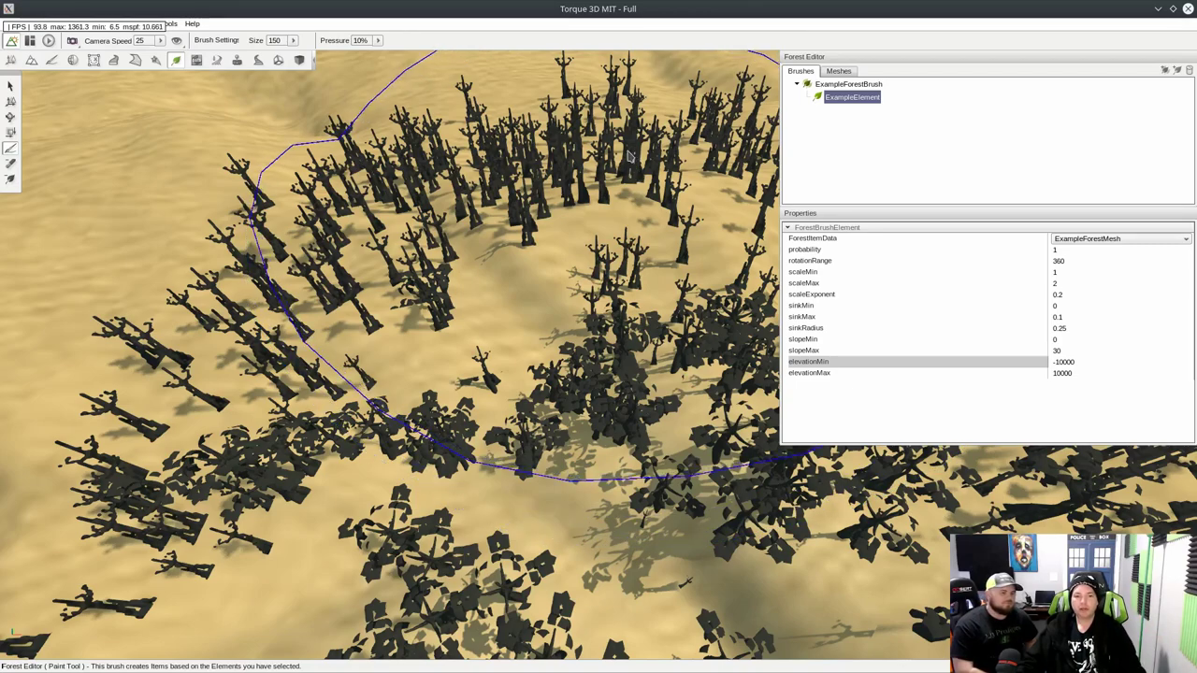
{"action": "mouse_move", "coordinate": [632, 156]}
{"action": "right_mouse_down"}
{"action": "mouse_move", "coordinate": [566, 157]}
{"action": "mouse_move", "coordinate": [528, 138]}
{"action": "mouse_move", "coordinate": [597, 136]}
{"action": "right_mouse_up"}
{"action": "key", "text": "w"}
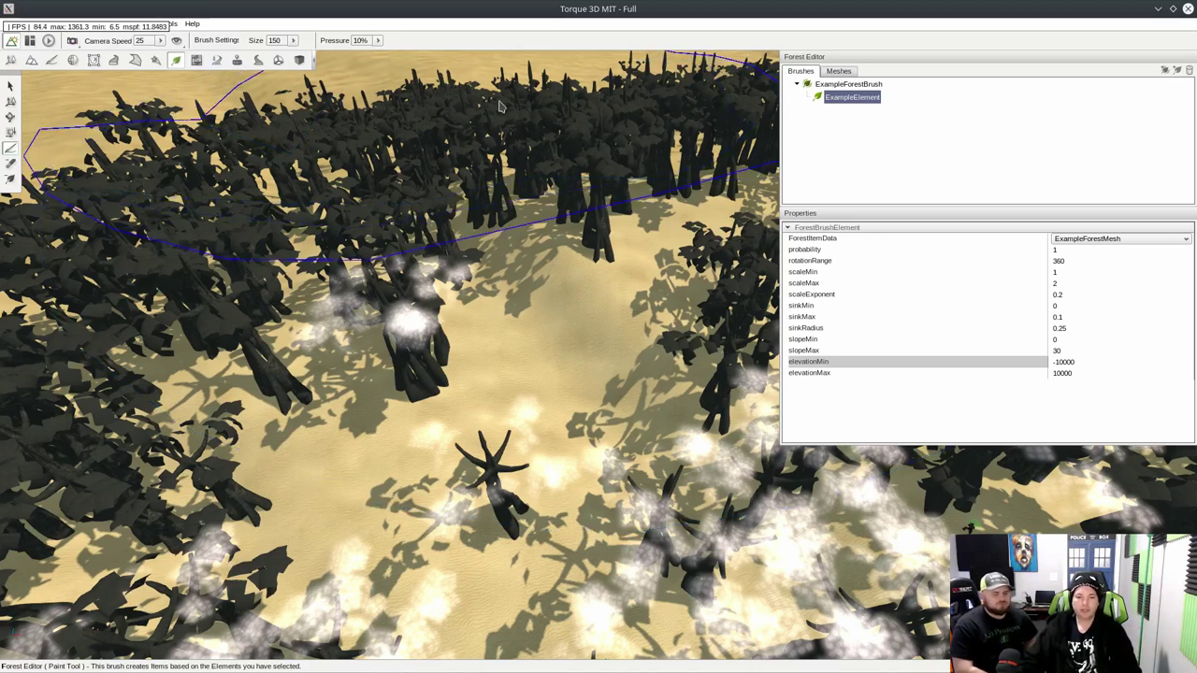
Descend into the forest and inspect the nearby trees' bark, blossoms and branches against the distant simplified trees
{"action": "mouse_move", "coordinate": [449, 89]}
{"action": "right_mouse_down"}
{"action": "mouse_move", "coordinate": [374, 131]}
{"action": "mouse_move", "coordinate": [381, 56]}
{"action": "mouse_move", "coordinate": [374, 224]}
{"action": "mouse_move", "coordinate": [385, 89]}
{"action": "right_mouse_up"}
{"action": "key", "text": "w"}
{"action": "key", "text": "w"}
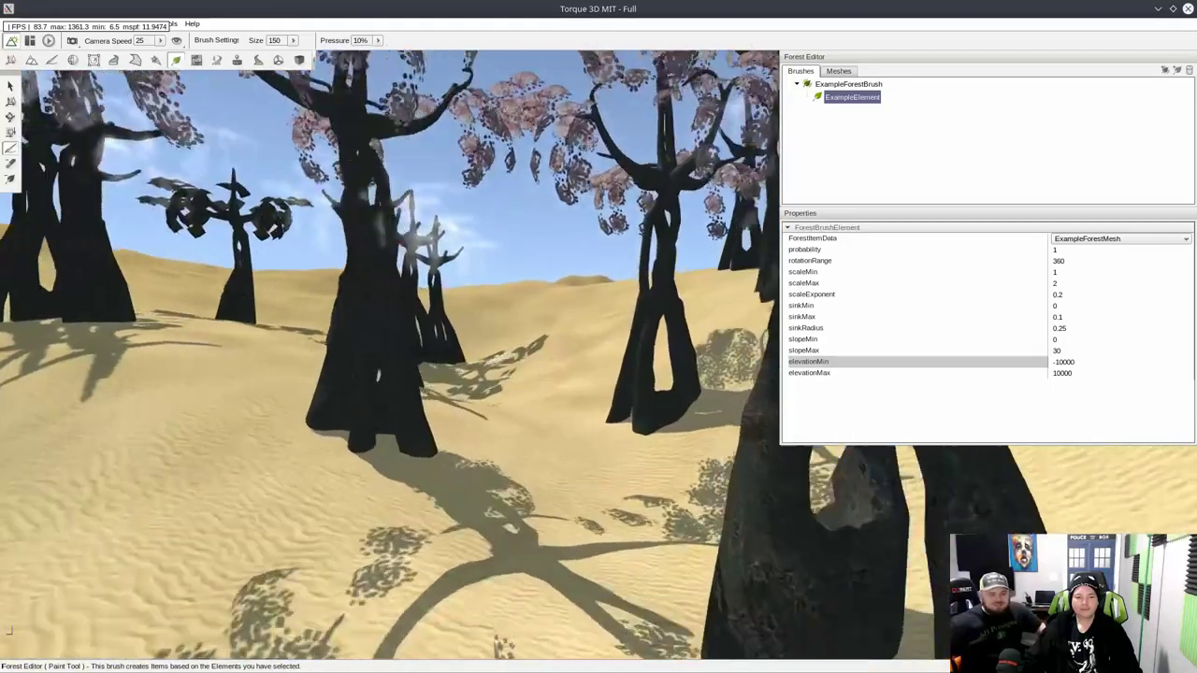
{"action": "key", "text": "w"}
{"action": "right_click_drag", "start_coordinate": [393, 337], "coordinate": [299, 345]}
{"action": "key", "text": "w"}
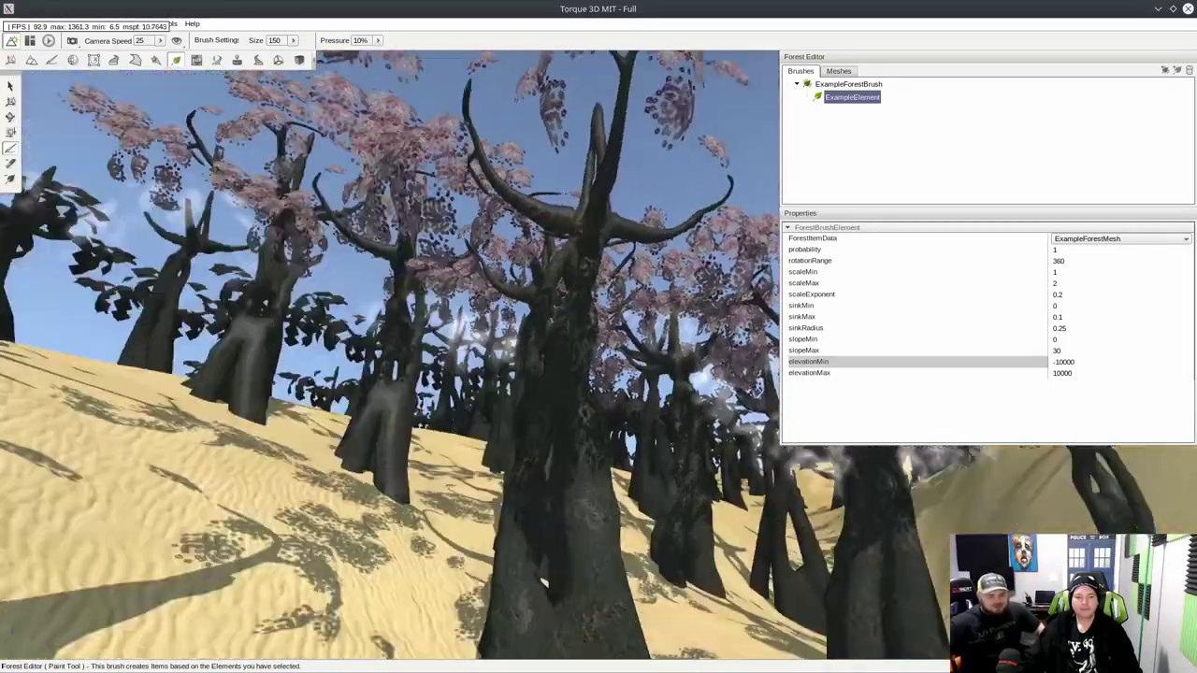
{"action": "right_click_drag", "start_coordinate": [393, 337], "coordinate": [359, 340]}
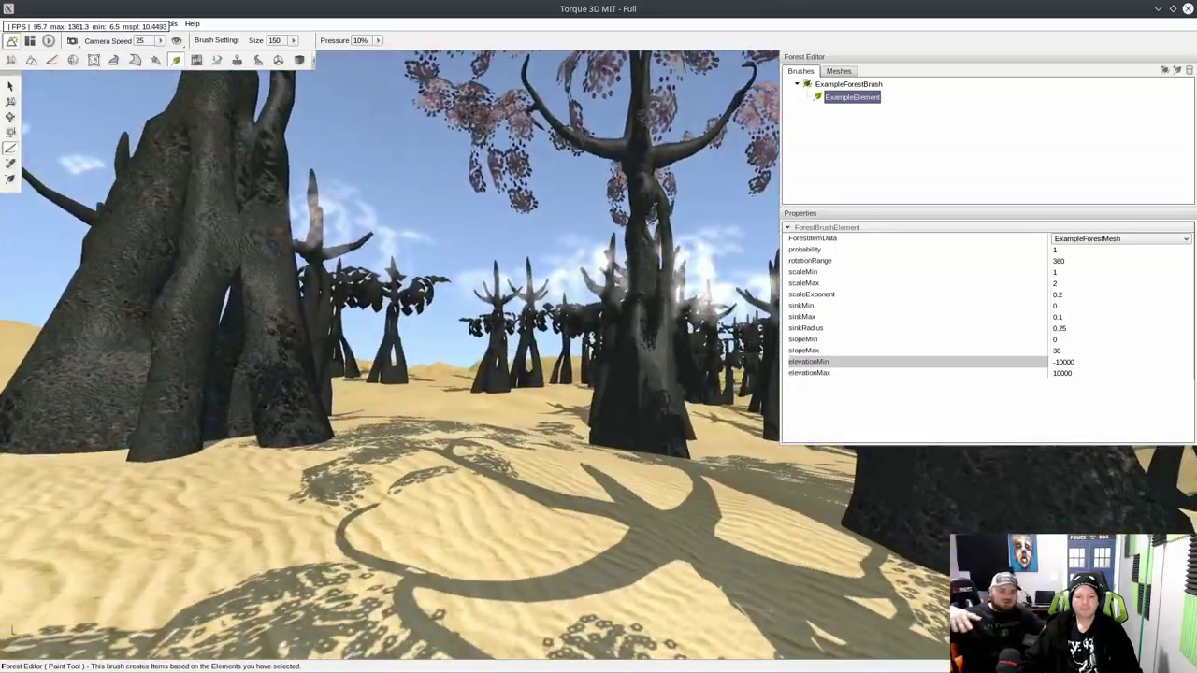
{"action": "right_click_drag", "start_coordinate": [468, 356], "coordinate": [645, 356]}
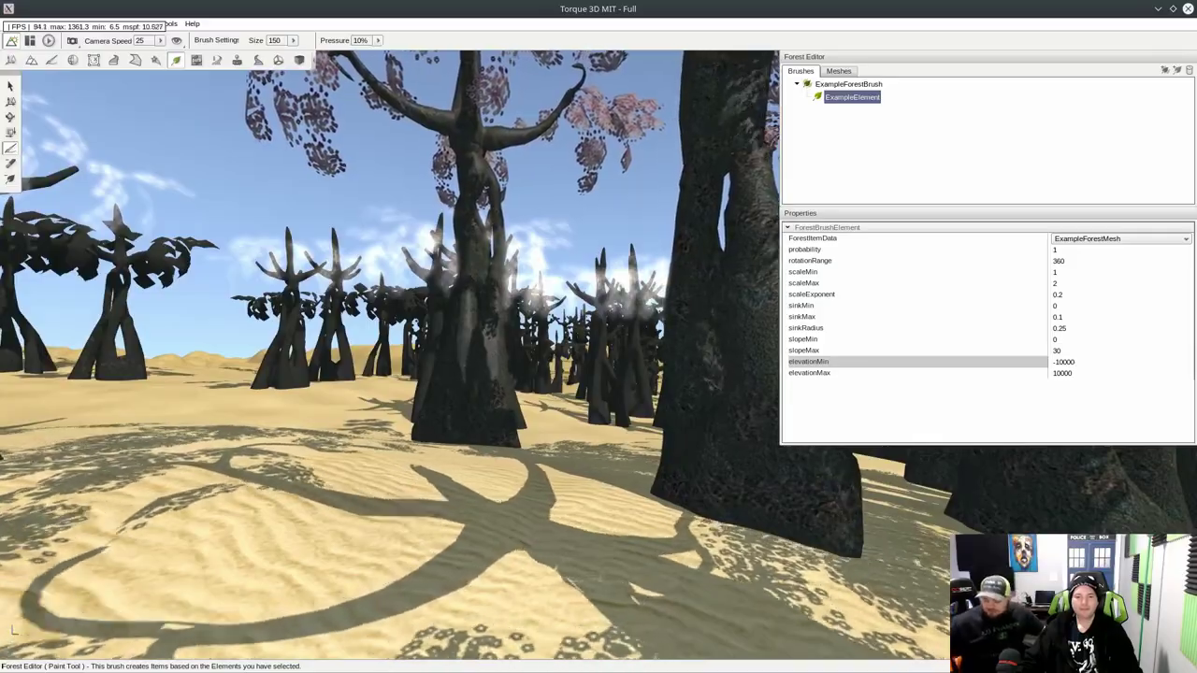
Travel through the forest between the trunks and watch the tree rendering and frame rate along the way
{"action": "key", "text": "w"}
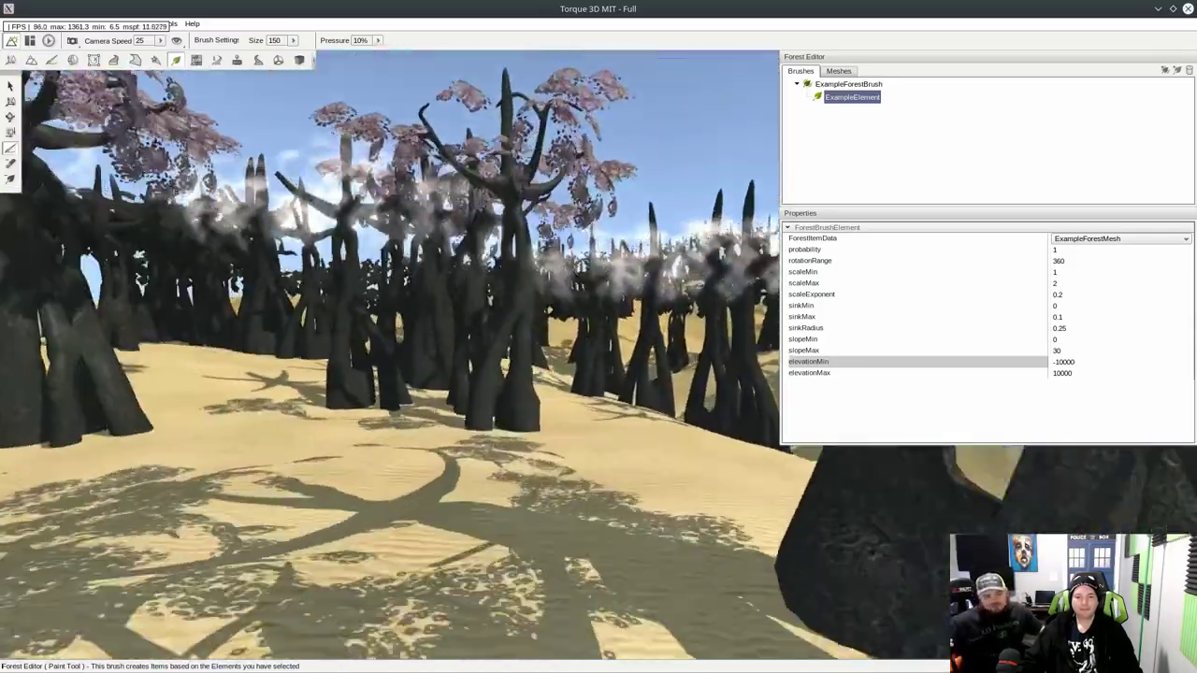
{"action": "key", "text": "w"}
{"action": "key", "text": "w"}
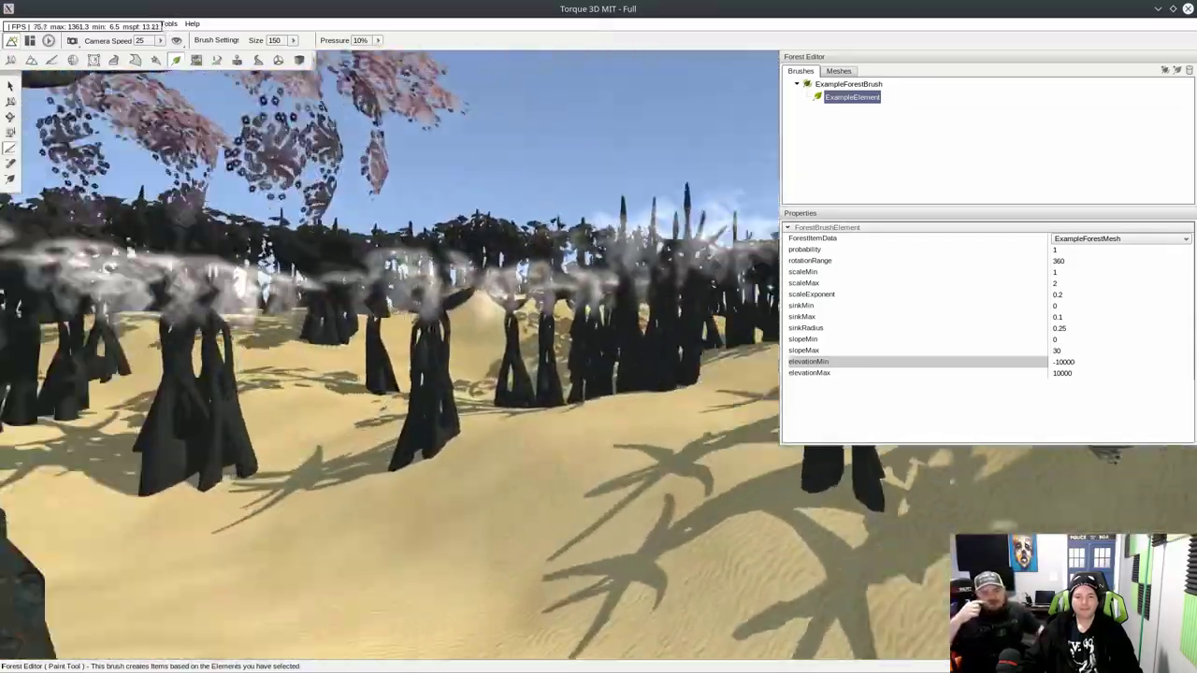
{"action": "key", "text": "w"}
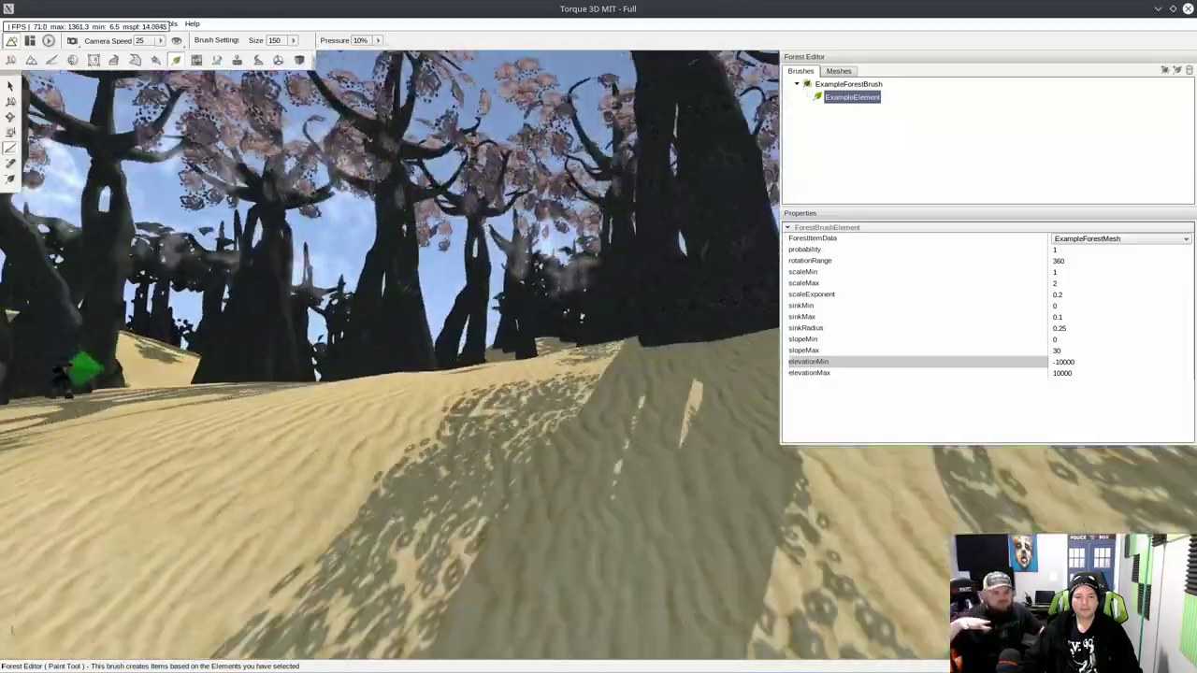
{"action": "key", "text": "w"}
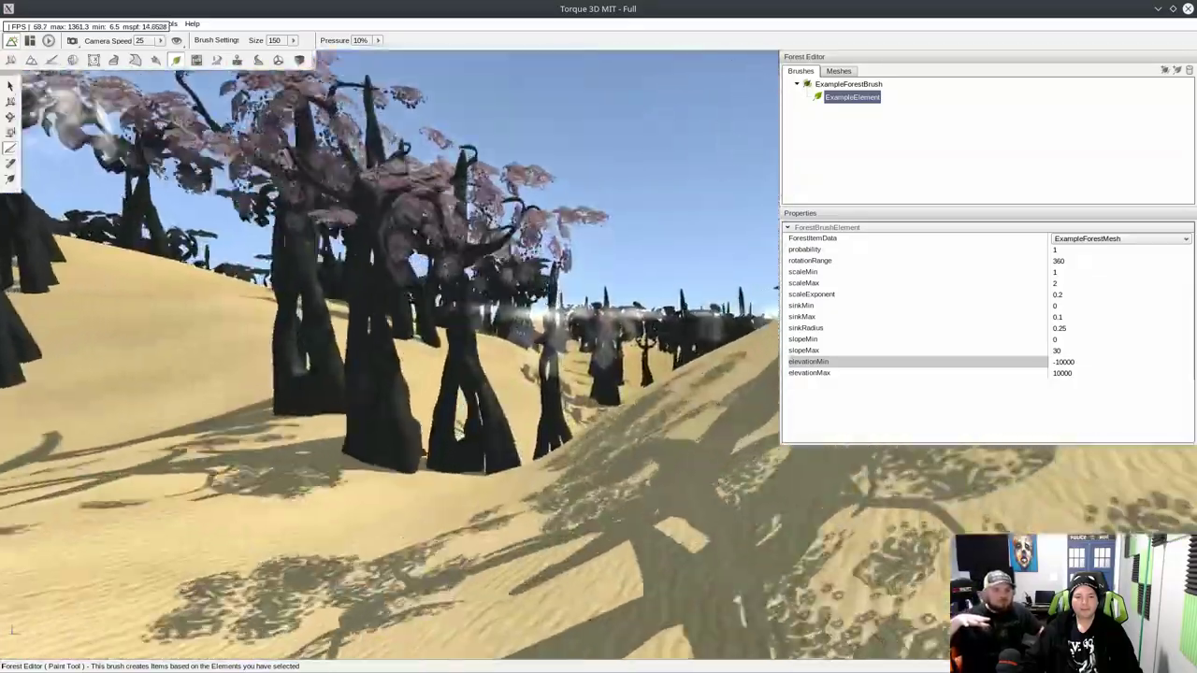
{"action": "key", "text": "w"}
{"action": "key", "text": "w"}
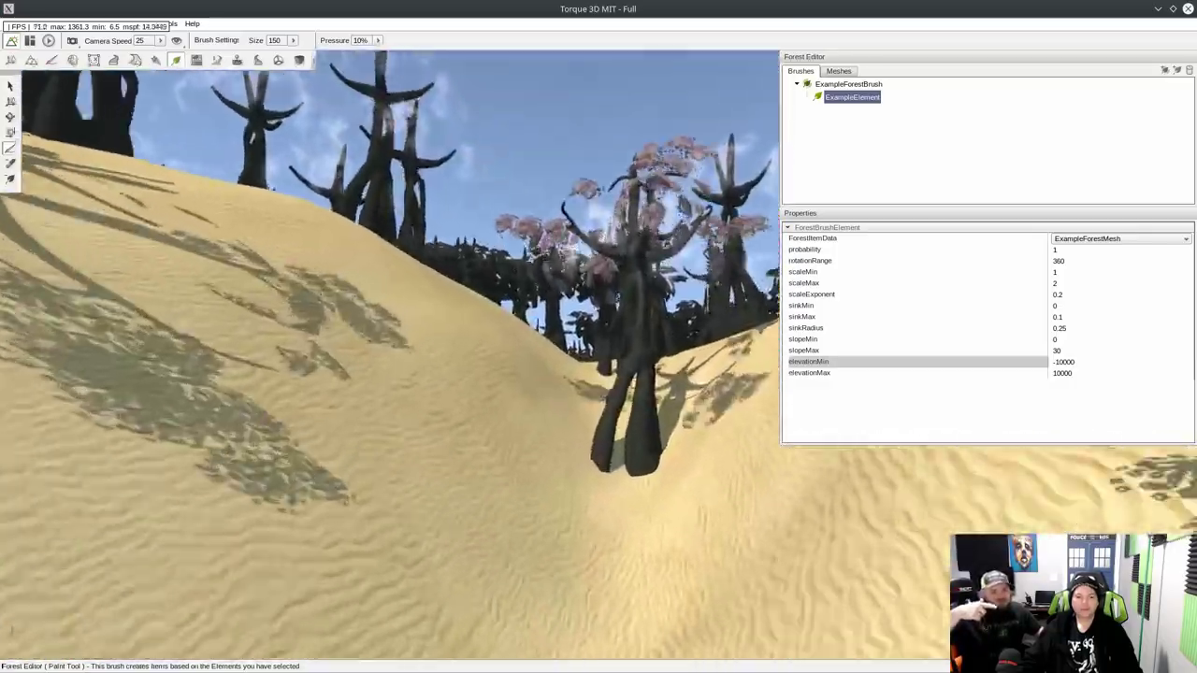
{"action": "key", "text": "w"}
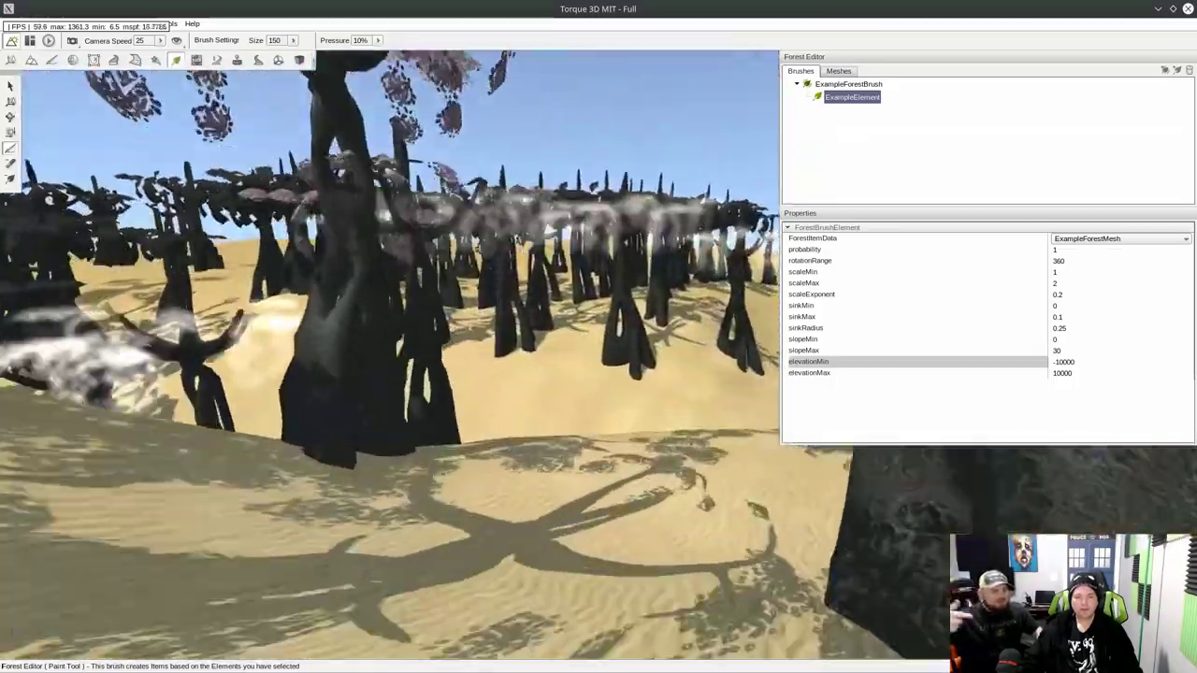
{"action": "key", "text": "w"}
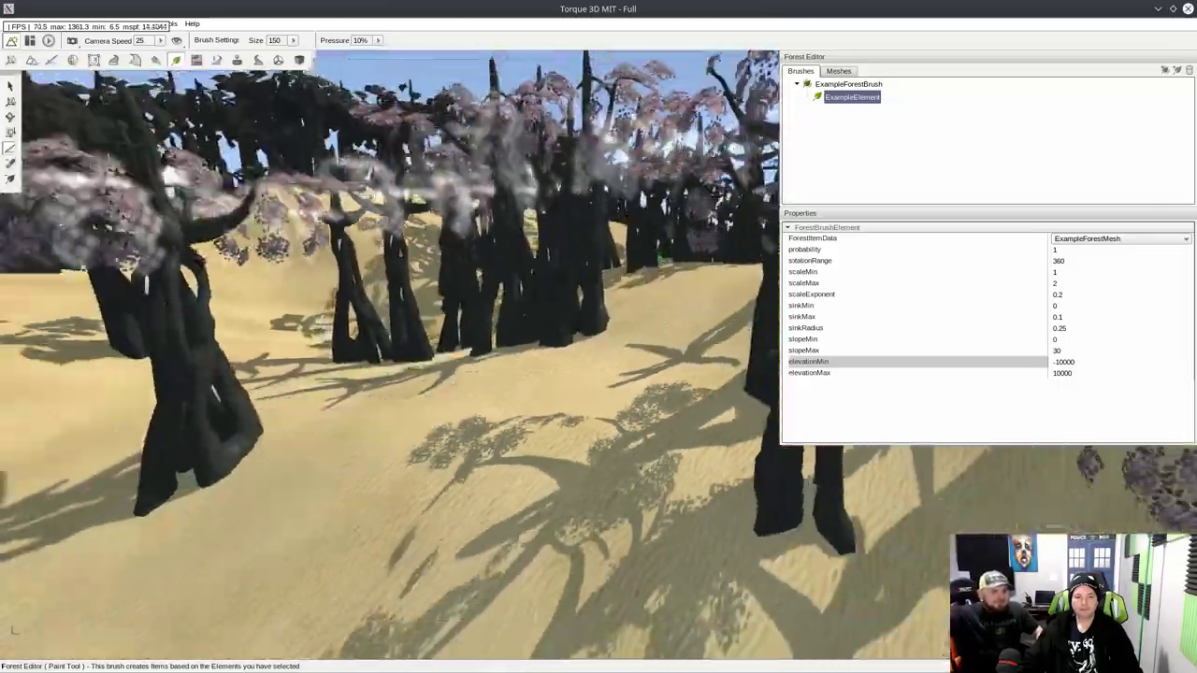
Look around the forest's edge and survey the whole painted tree area from above the dunes
{"action": "right_click_drag", "start_coordinate": [393, 355], "coordinate": [599, 346]}
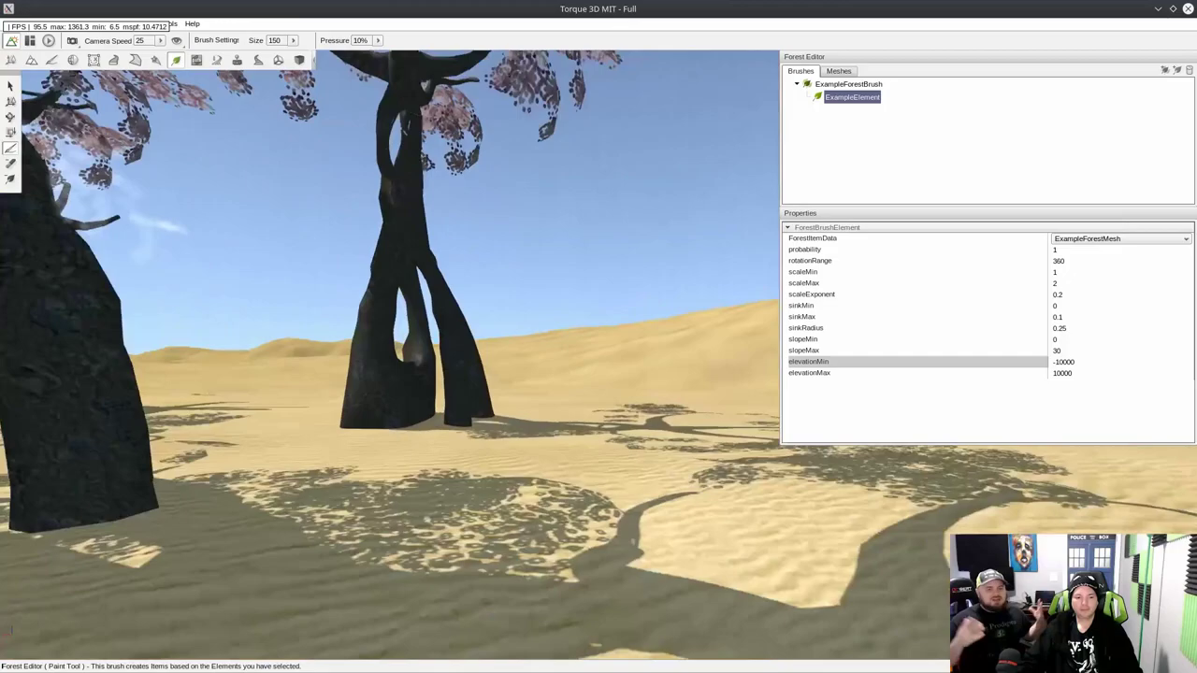
{"action": "right_click_drag", "start_coordinate": [599, 346], "coordinate": [243, 379]}
{"action": "key", "text": "s"}
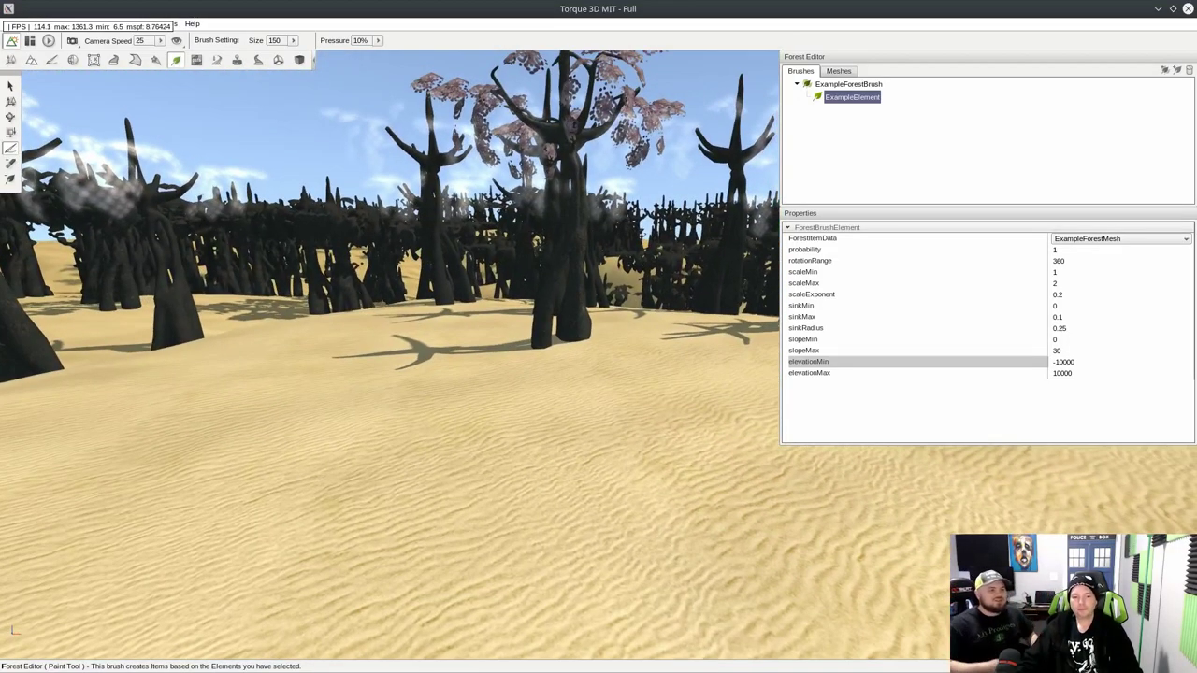
{"action": "right_click_drag", "start_coordinate": [599, 346], "coordinate": [375, 346]}
{"action": "right_click_drag", "start_coordinate": [599, 346], "coordinate": [524, 336]}
{"action": "key", "text": "w"}
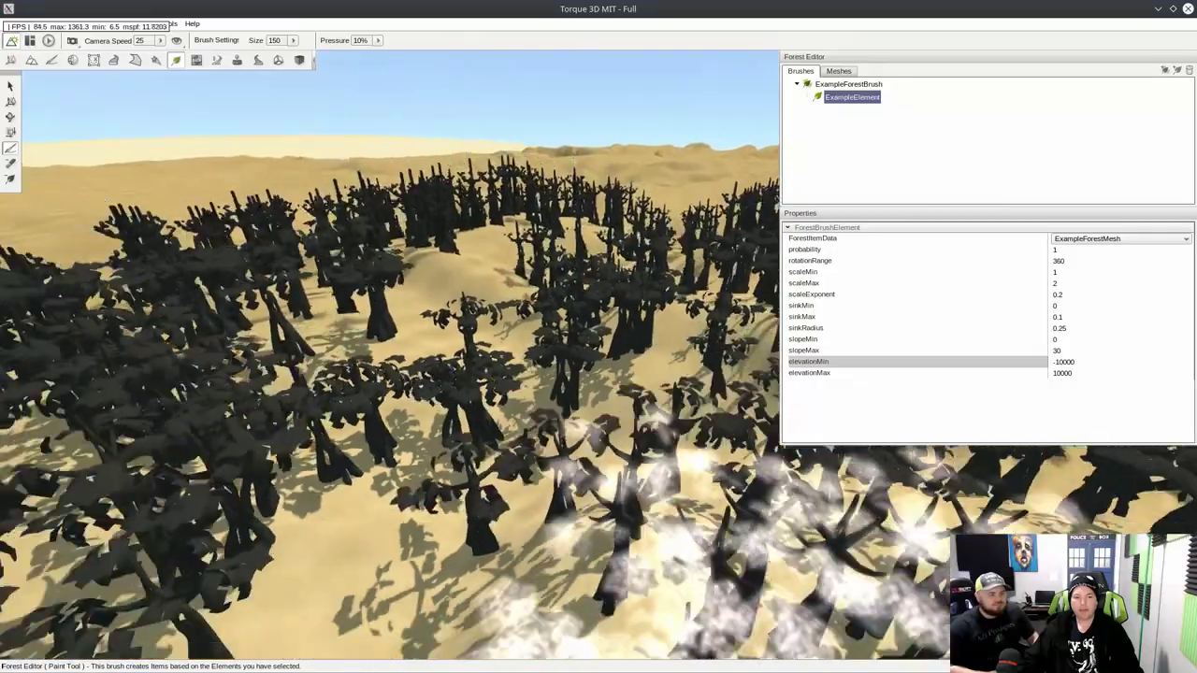
{"action": "key", "text": "s"}
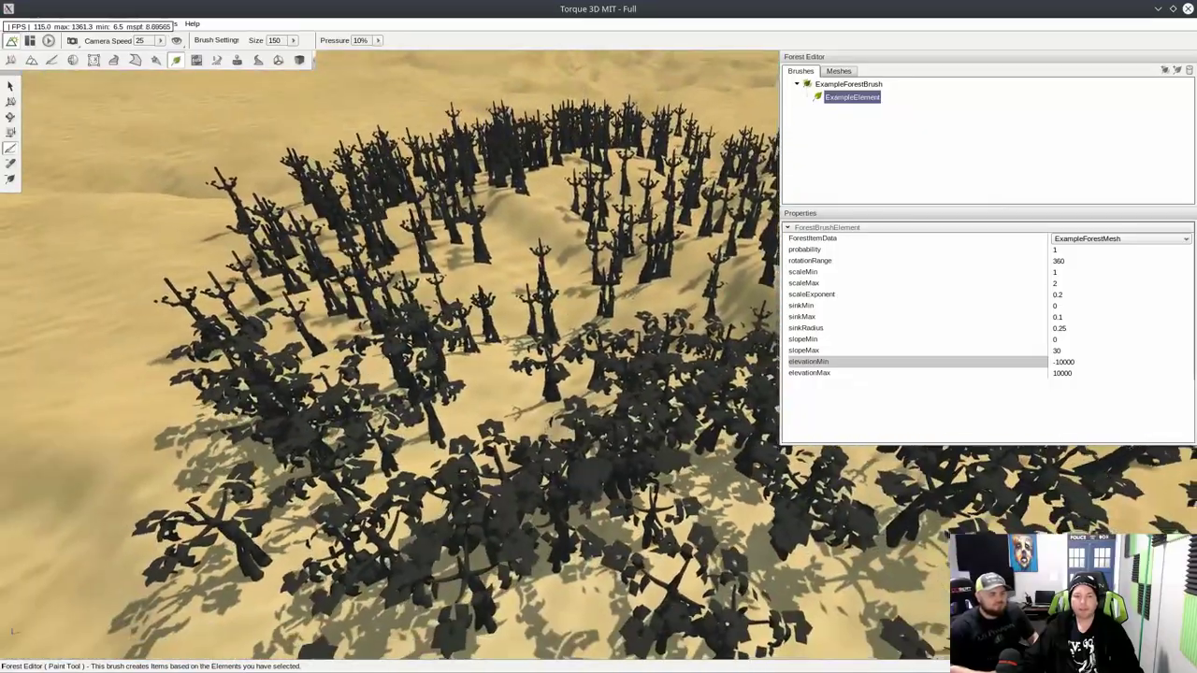
{"action": "right_click_drag", "start_coordinate": [391, 356], "coordinate": [561, 360]}
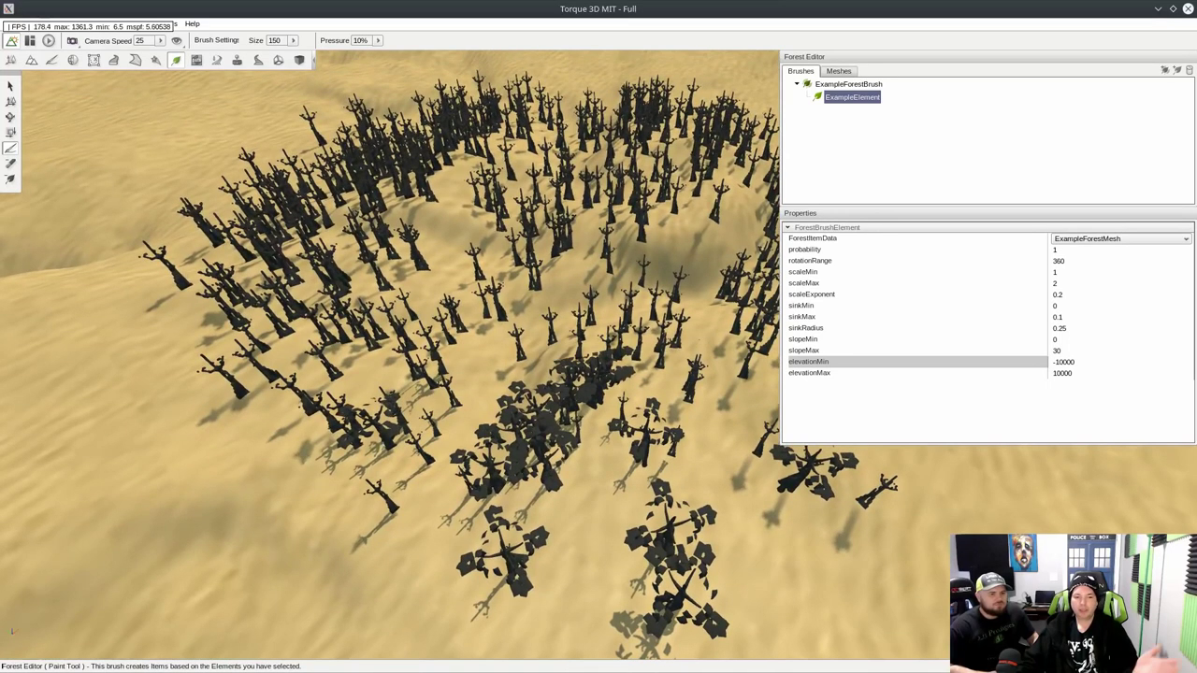
{"action": "right_click_drag", "start_coordinate": [391, 355], "coordinate": [391, 339]}
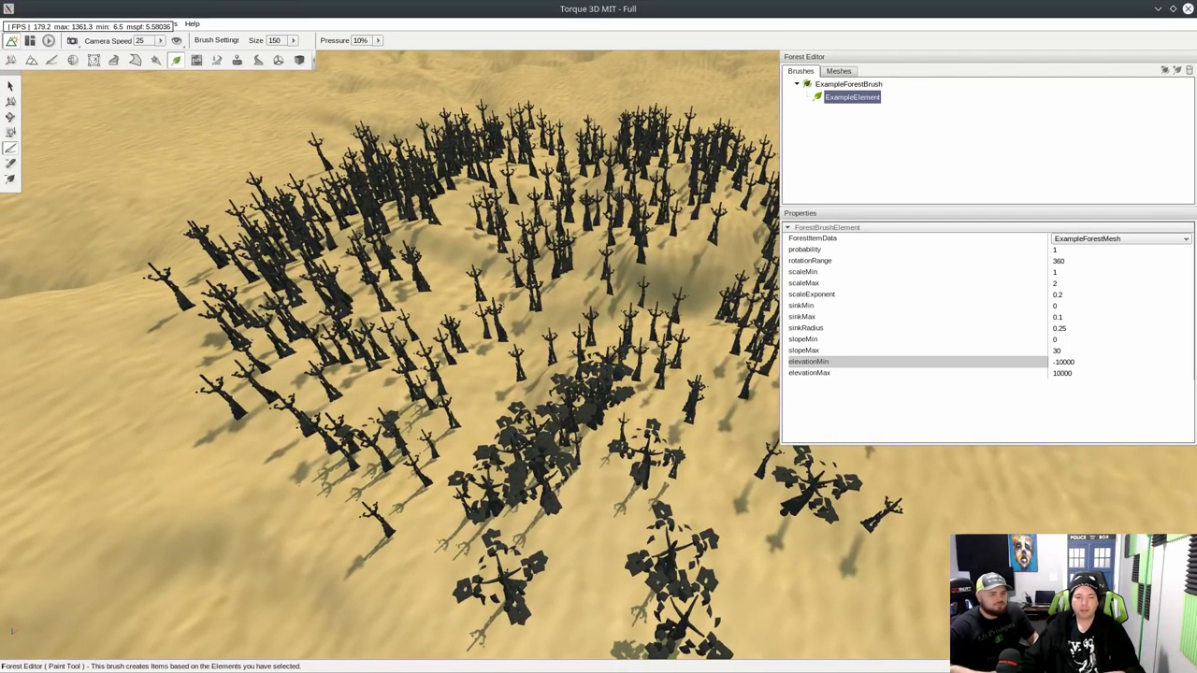
{"action": "right_click_drag", "start_coordinate": [598, 337], "coordinate": [566, 336]}
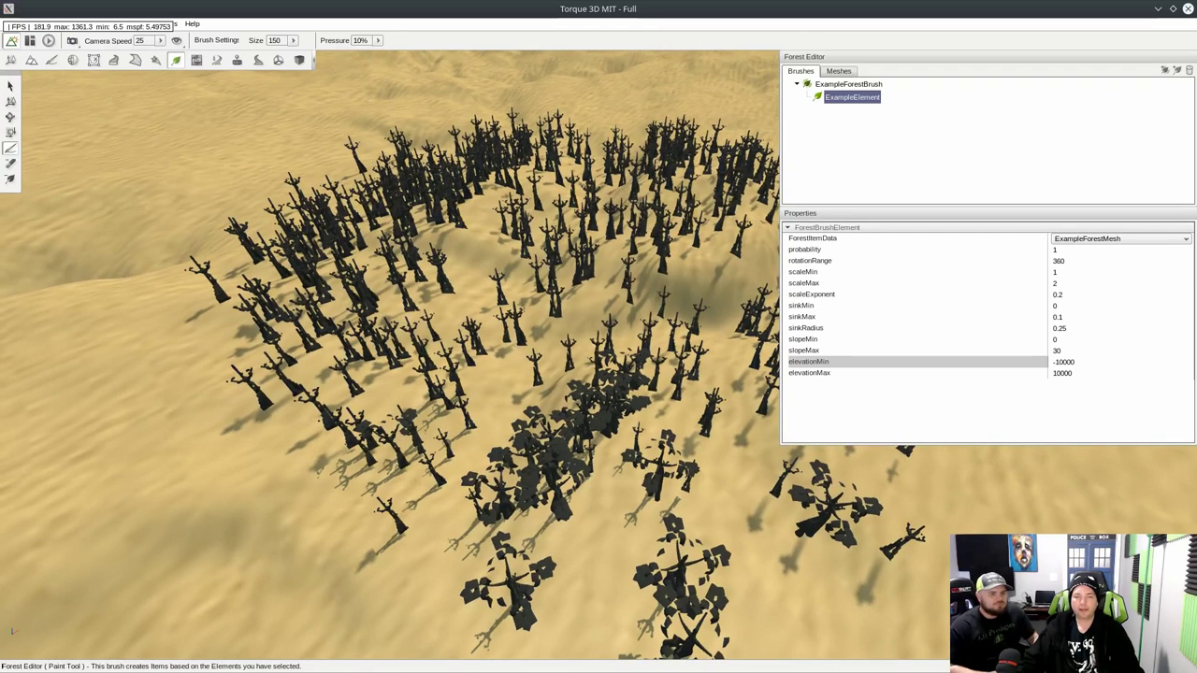
Descend from above the dunes into the forest to examine how the trees switch from simplified to full detail
{"action": "right_click_drag", "start_coordinate": [599, 337], "coordinate": [596, 307]}
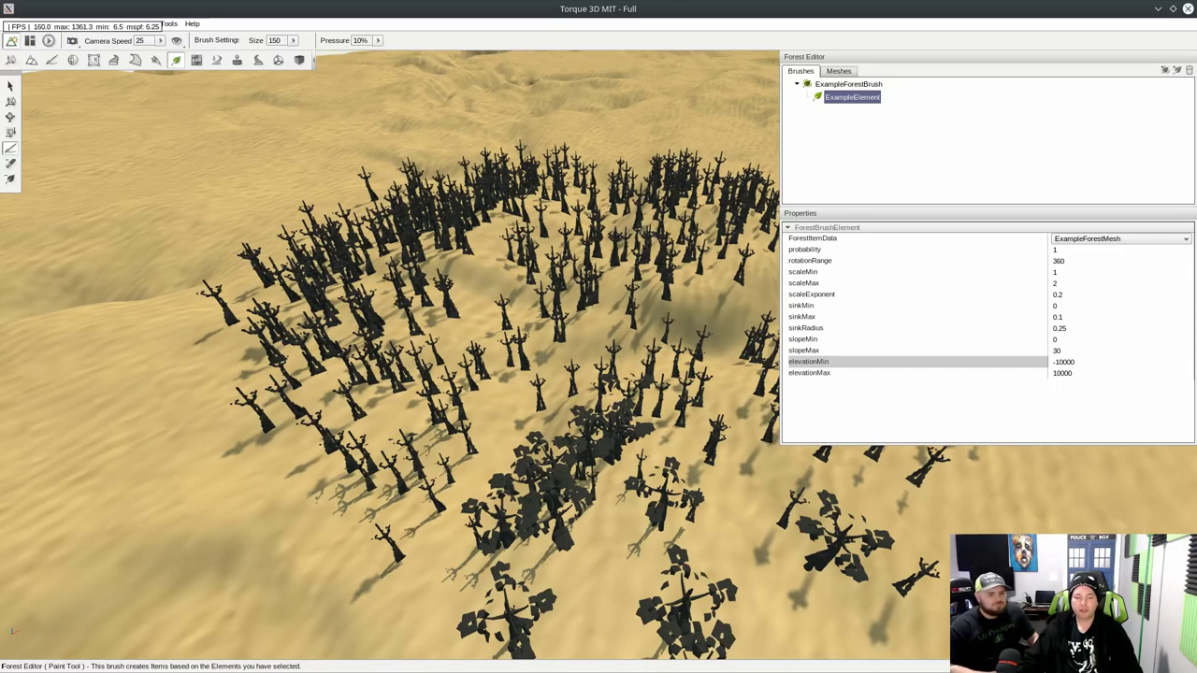
{"action": "key", "text": "w"}
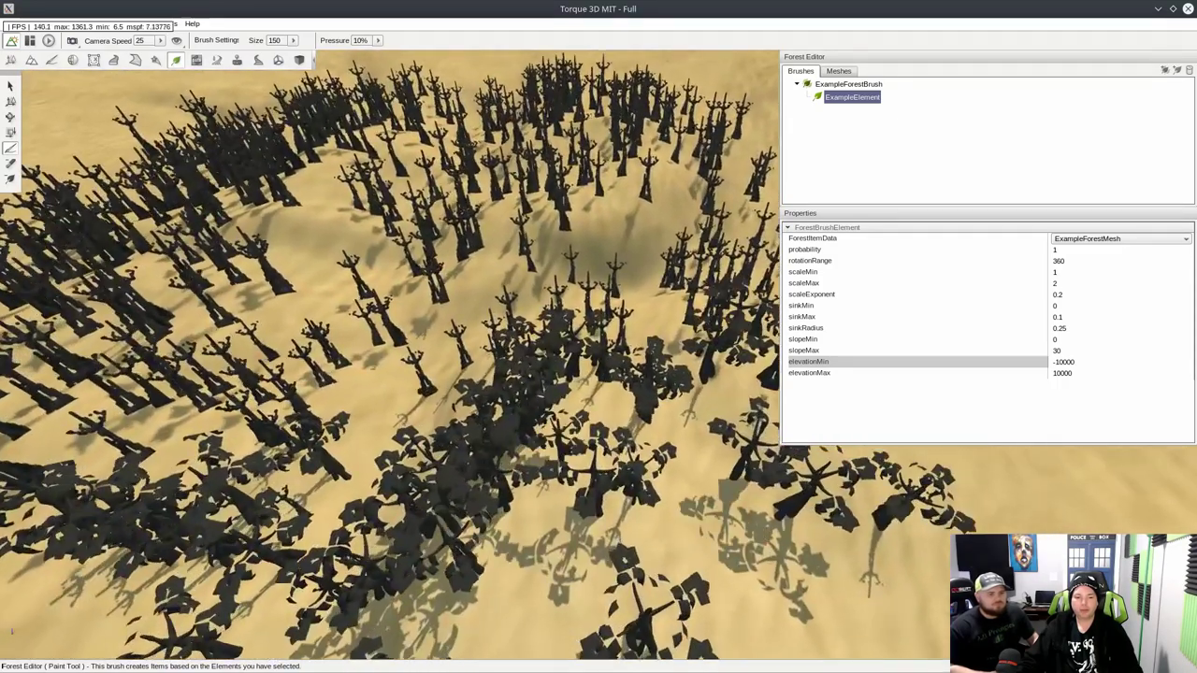
{"action": "key", "text": "w"}
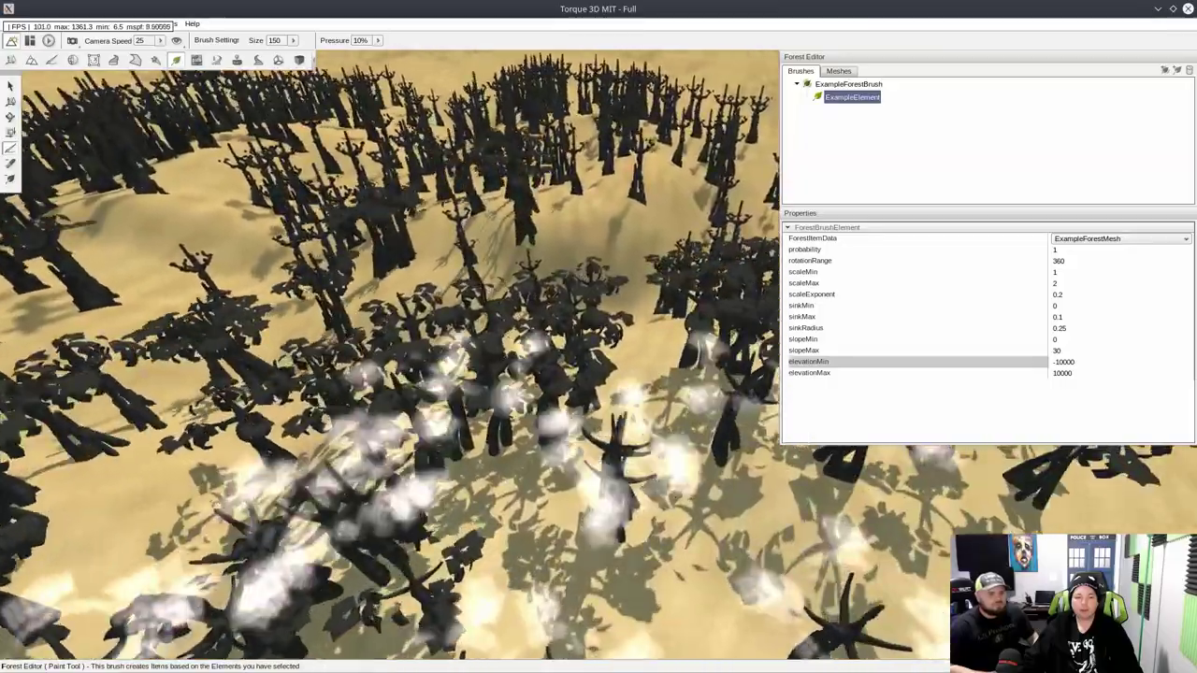
{"action": "key", "text": "w"}
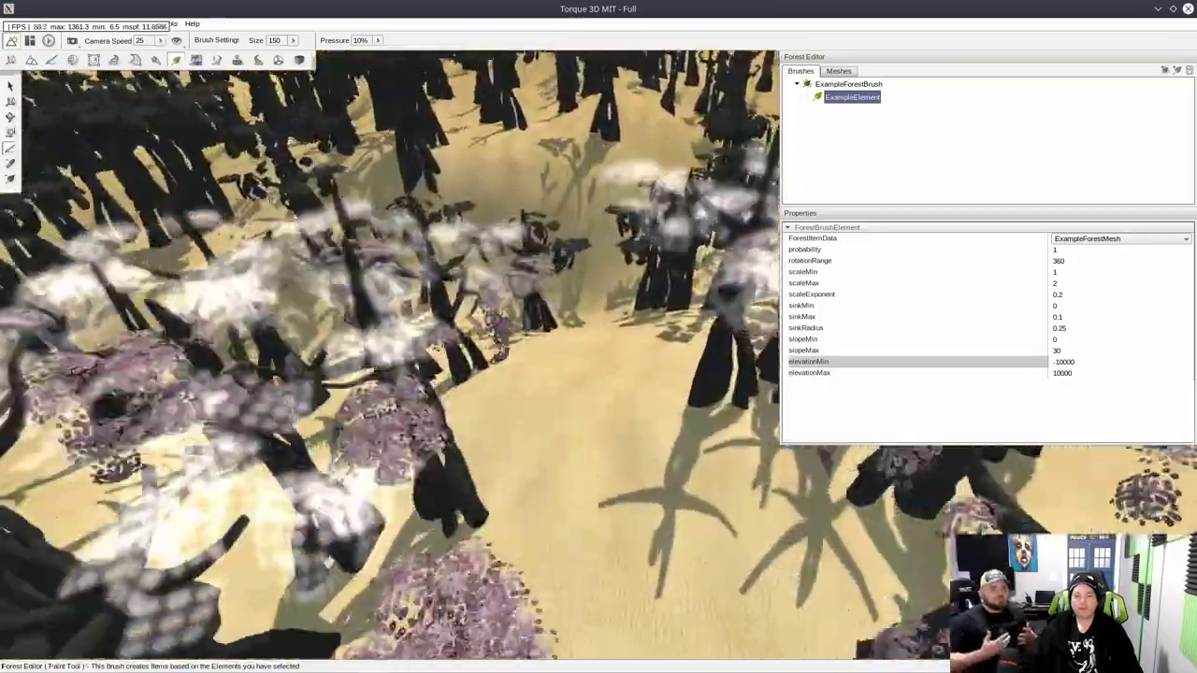
{"action": "key", "text": "w"}
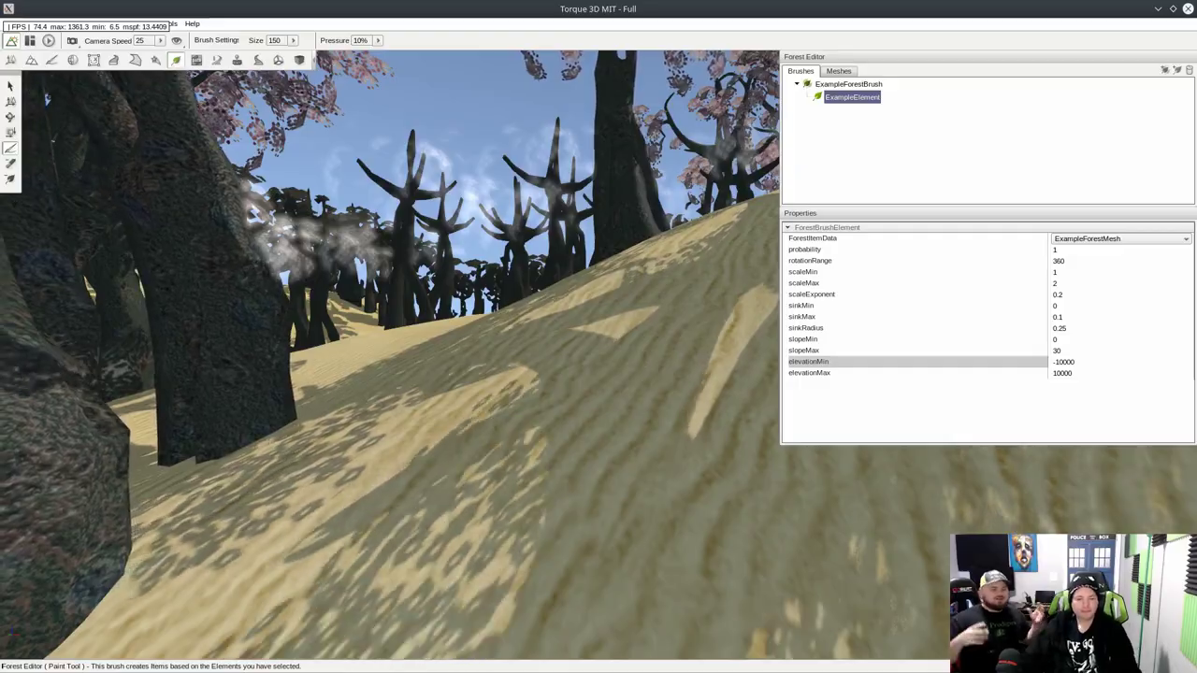
Travel between the trunks at ground level to inspect the bark, blossoms and shadows of the nearby trees
{"action": "right_click_drag", "start_coordinate": [487, 355], "coordinate": [299, 300]}
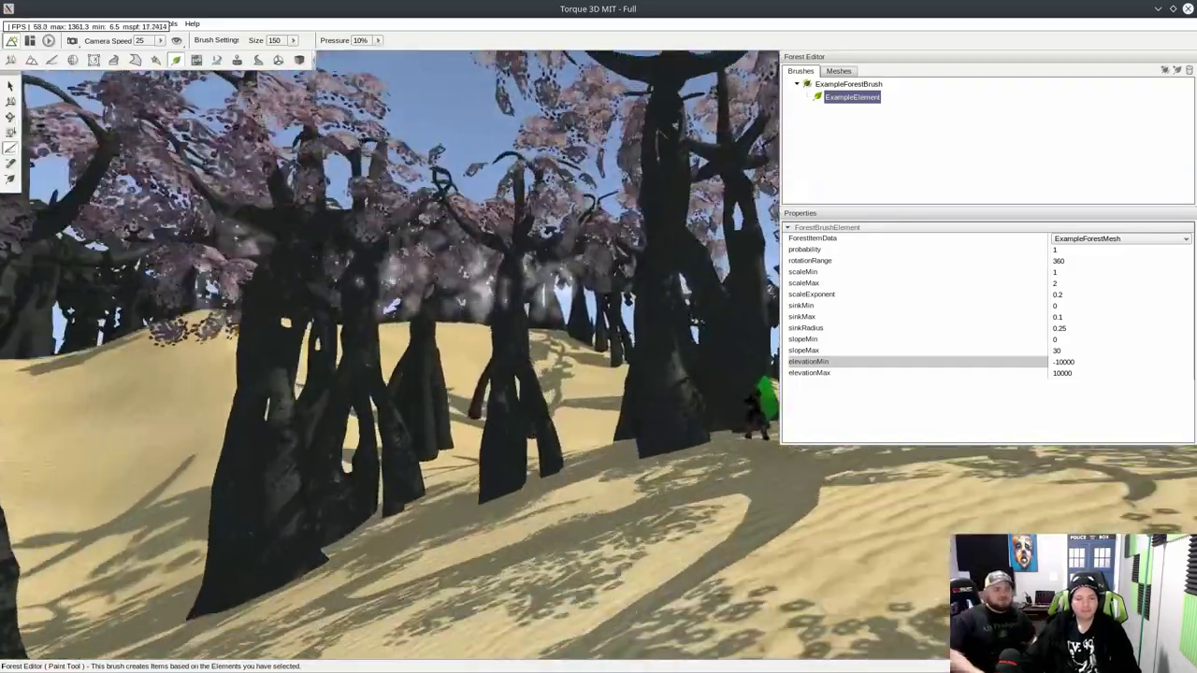
{"action": "key", "text": "w"}
{"action": "right_click_drag", "start_coordinate": [392, 355], "coordinate": [561, 346]}
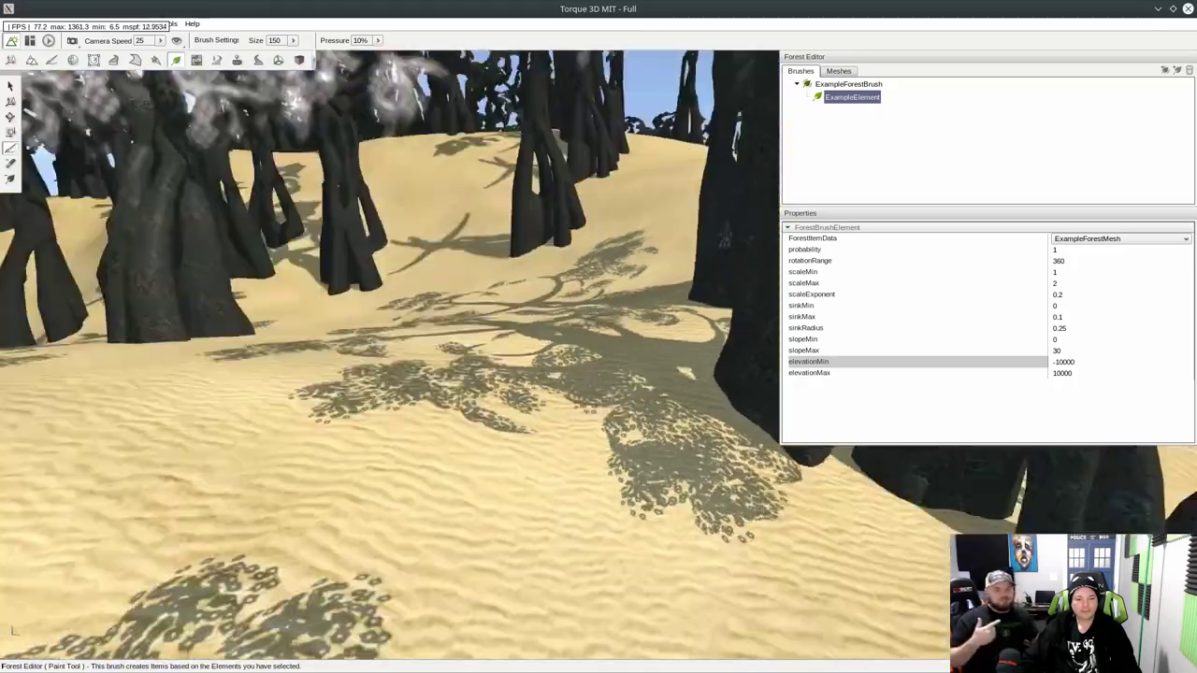
{"action": "right_click_drag", "start_coordinate": [487, 355], "coordinate": [374, 318]}
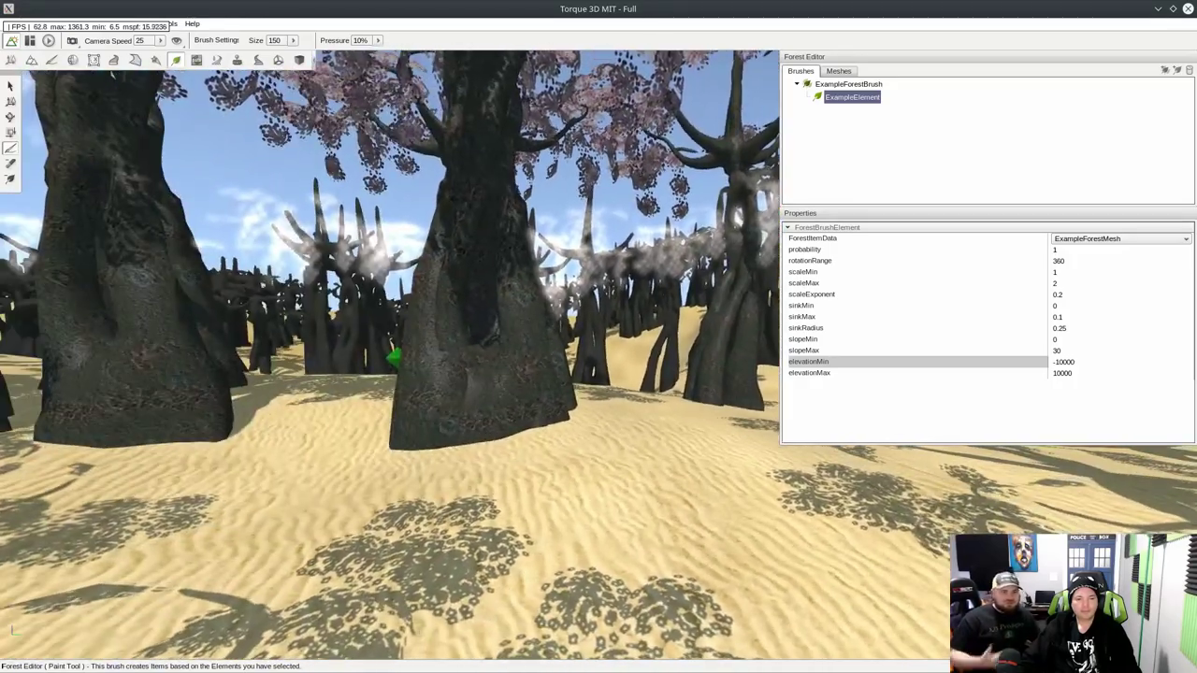
{"action": "key", "text": "w"}
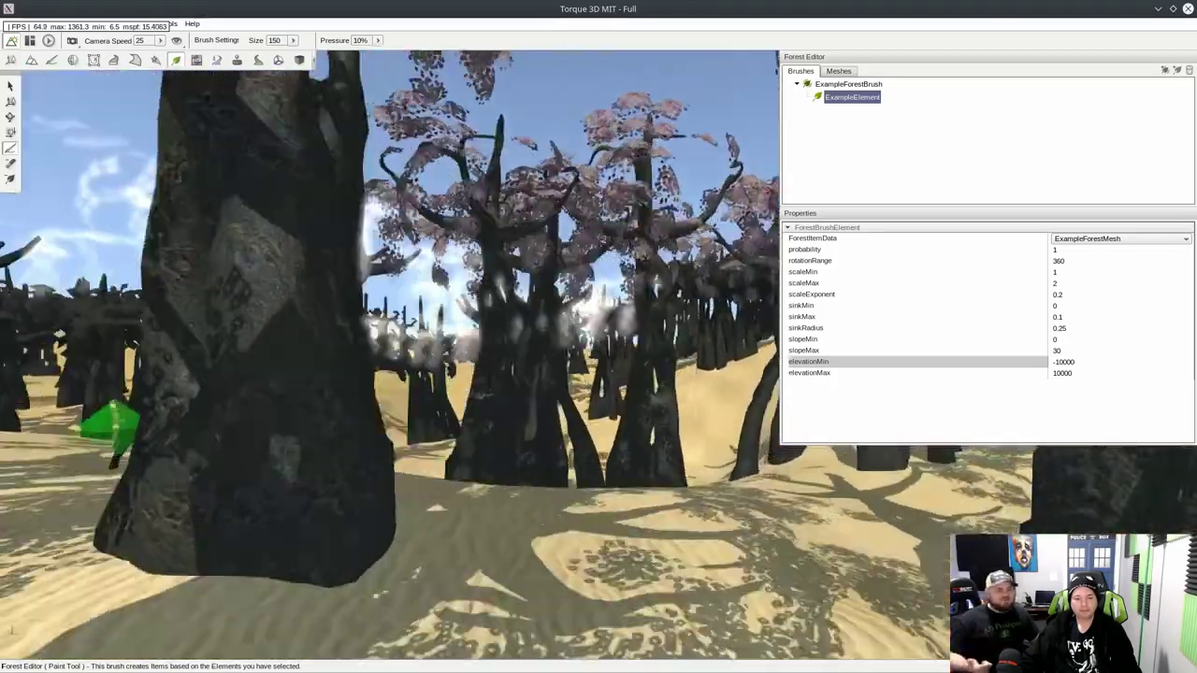
{"action": "key", "text": "w"}
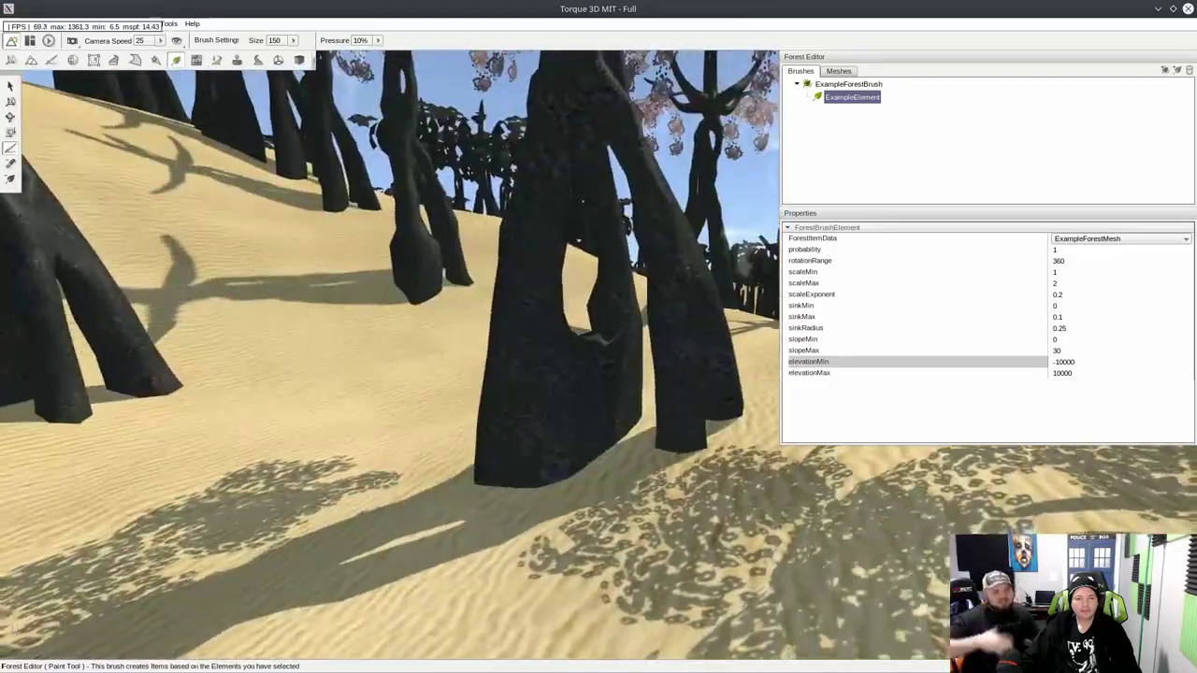
{"action": "right_click_drag", "start_coordinate": [393, 355], "coordinate": [561, 351]}
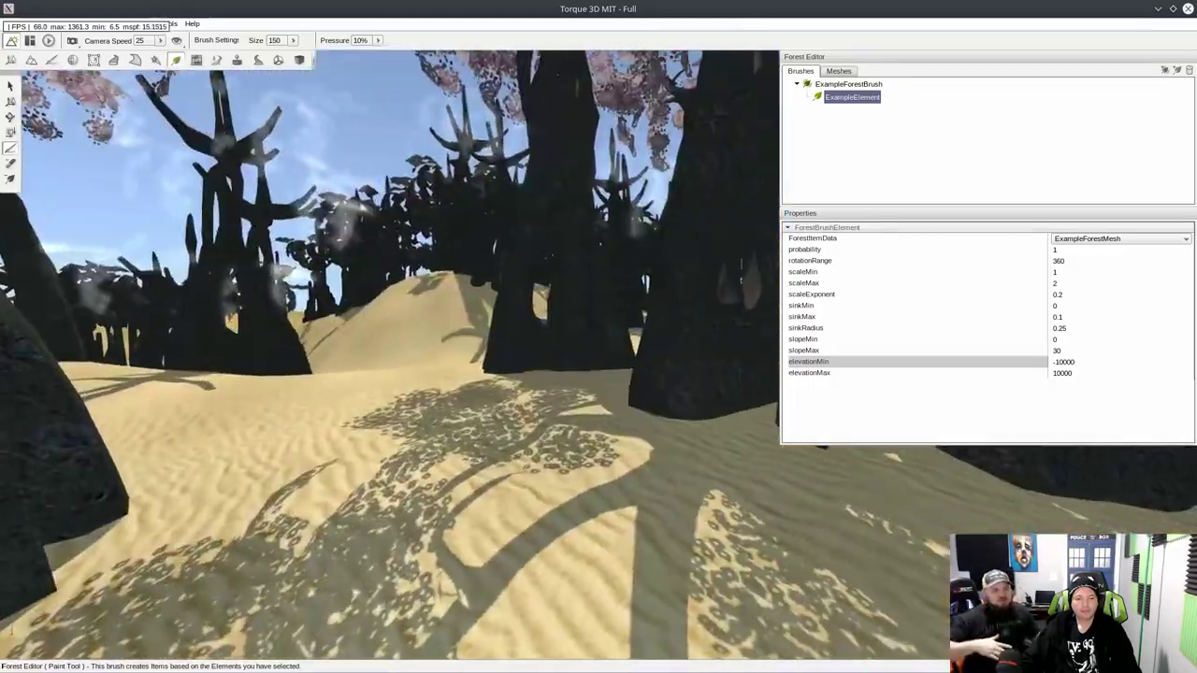
{"action": "key", "text": "w"}
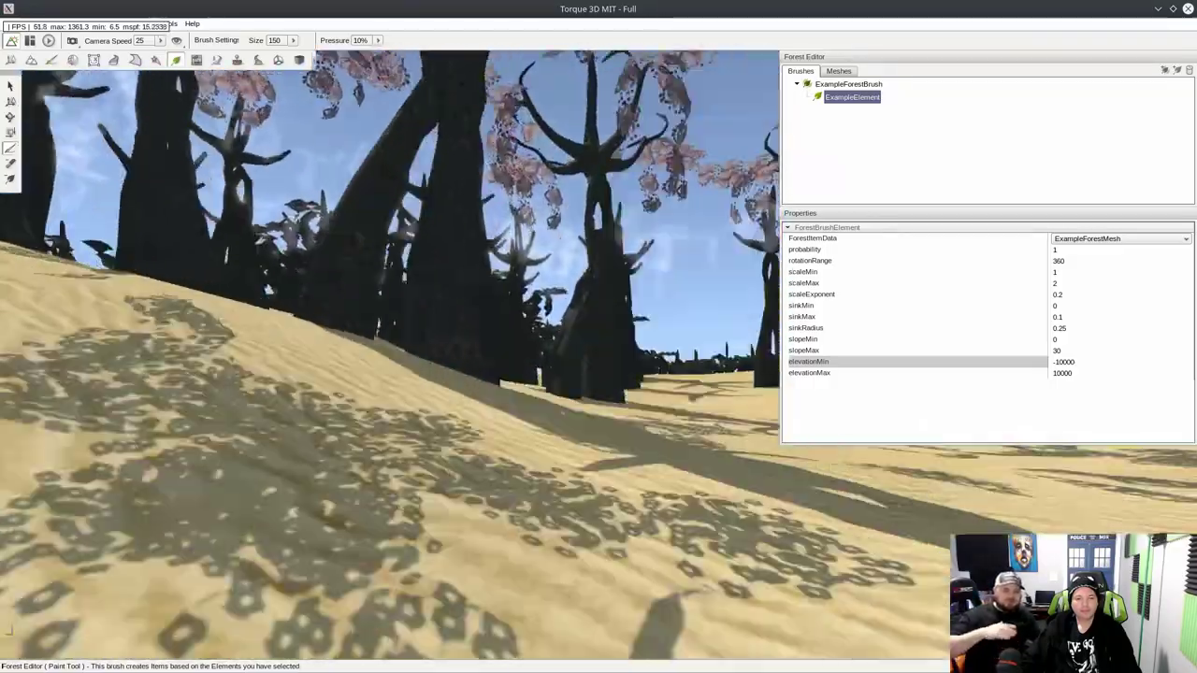
{"action": "right_click_drag", "start_coordinate": [393, 355], "coordinate": [243, 355]}
{"action": "key", "text": "w"}
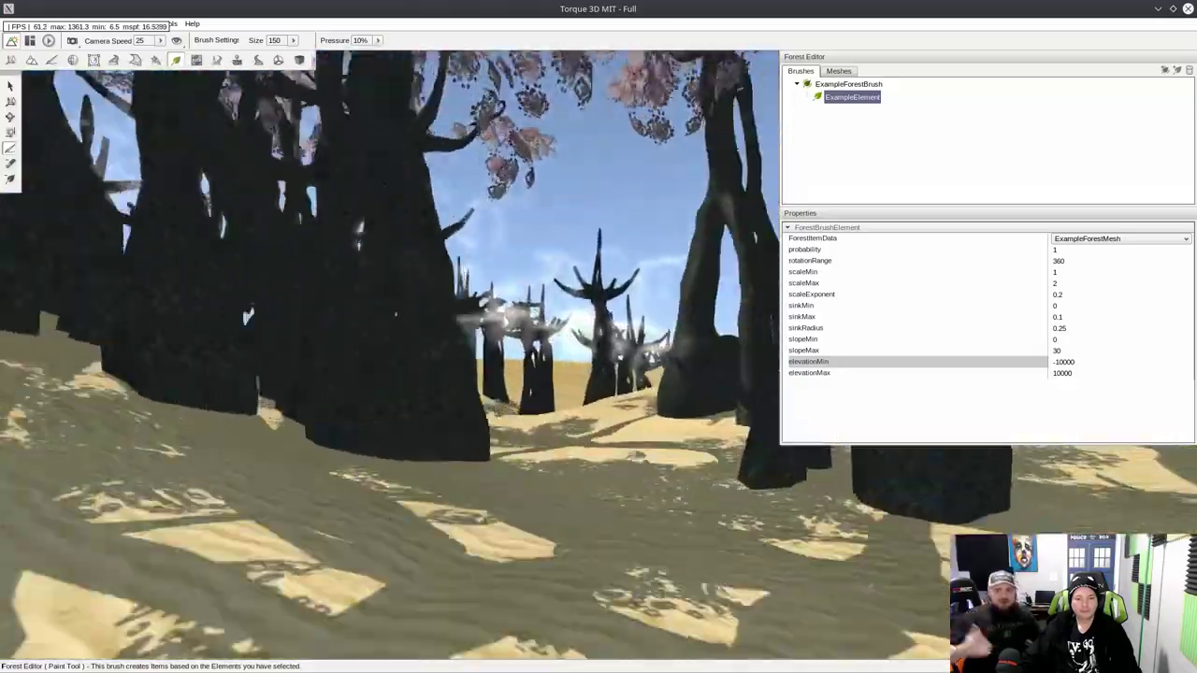
{"action": "key", "text": "w"}
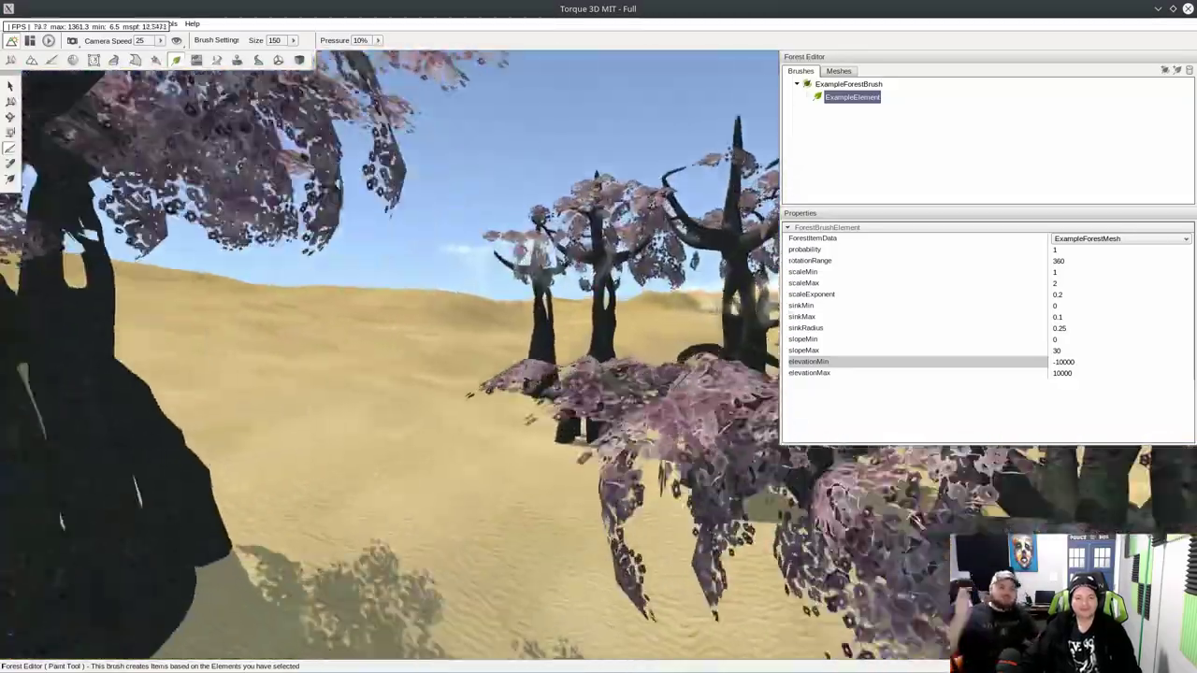
Leave the forest's edge, then back away above the trees to examine how their detail decreases with distance
{"action": "right_click_drag", "start_coordinate": [393, 356], "coordinate": [253, 356]}
{"action": "key", "text": "w"}
{"action": "right_click_drag", "start_coordinate": [393, 356], "coordinate": [404, 335]}
{"action": "key", "text": "w"}
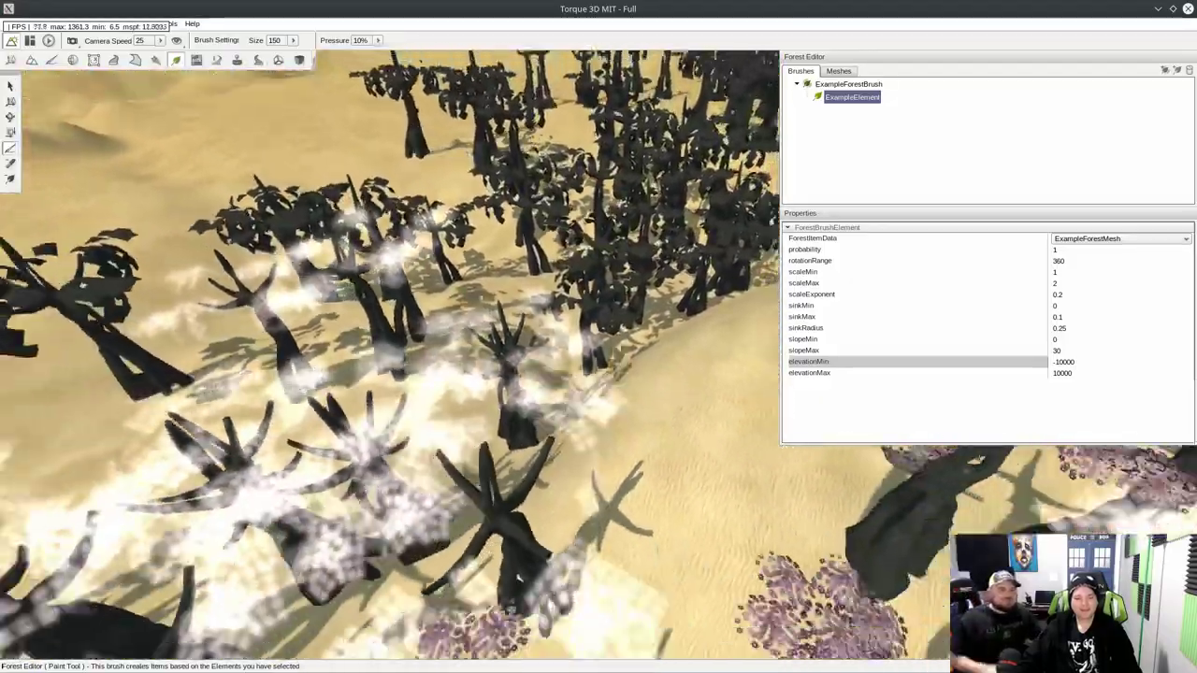
{"action": "right_click_drag", "start_coordinate": [393, 355], "coordinate": [393, 290]}
{"action": "key", "text": "s"}
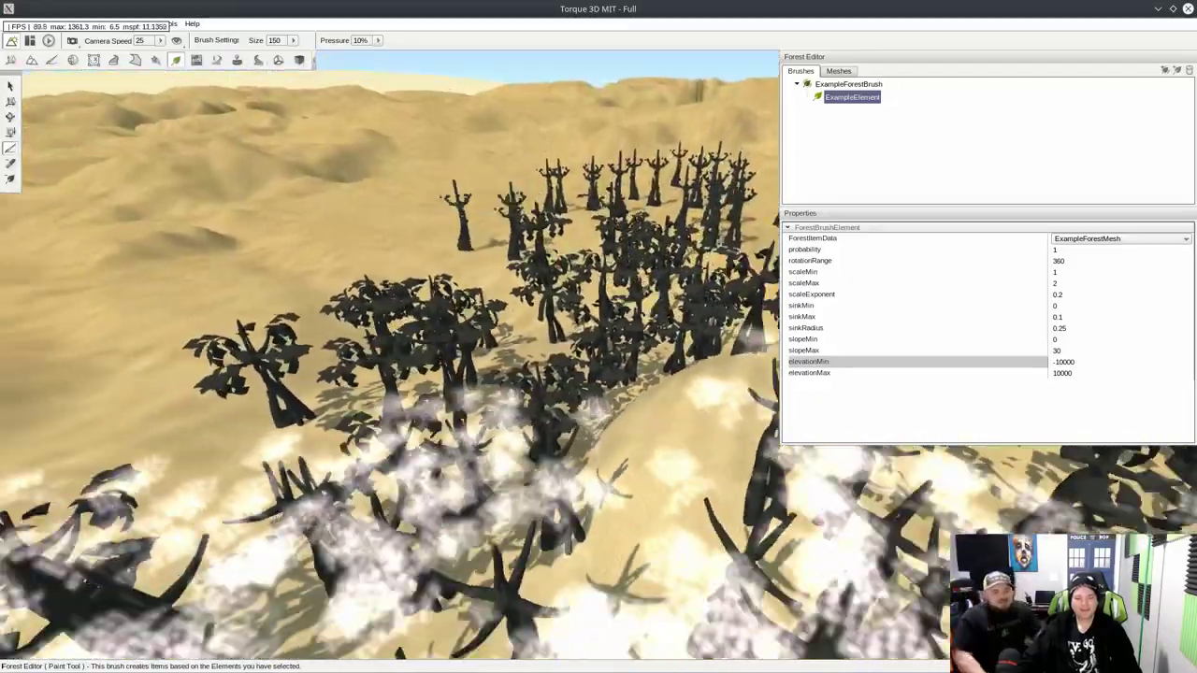
{"action": "key", "text": "s"}
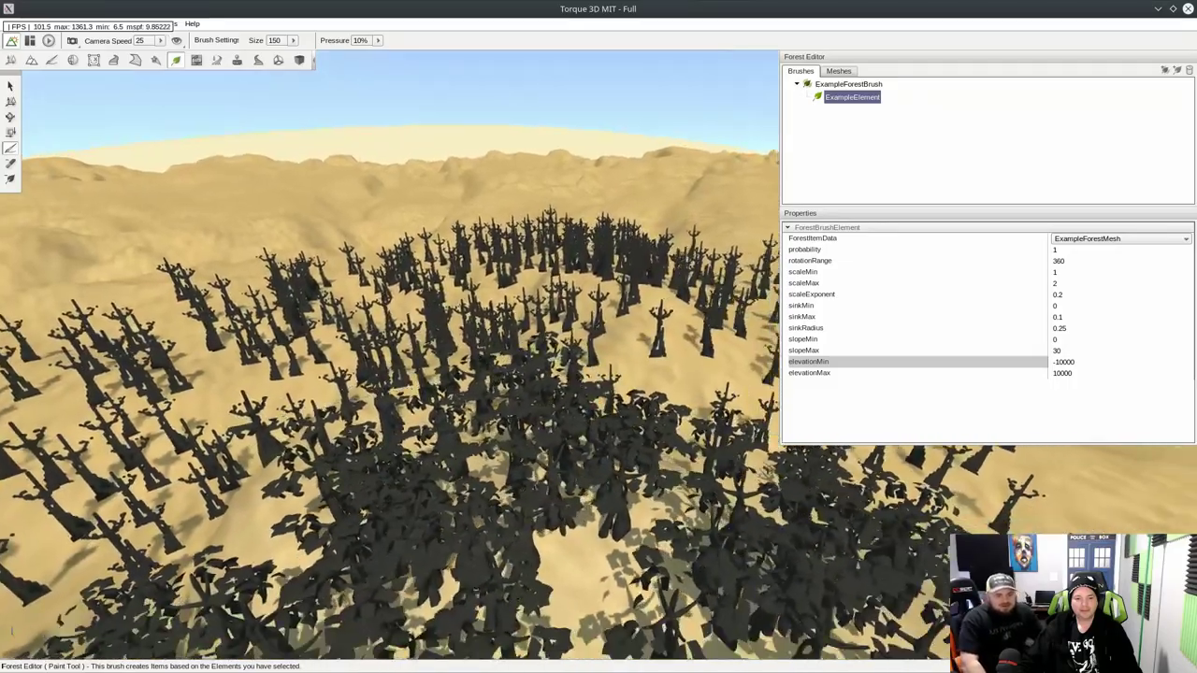
{"action": "key", "text": "s"}
{"action": "mouse_move", "coordinate": [393, 355]}
{"action": "right_mouse_down"}
{"action": "mouse_move", "coordinate": [507, 381]}
{"action": "mouse_move", "coordinate": [403, 352]}
{"action": "right_mouse_up"}
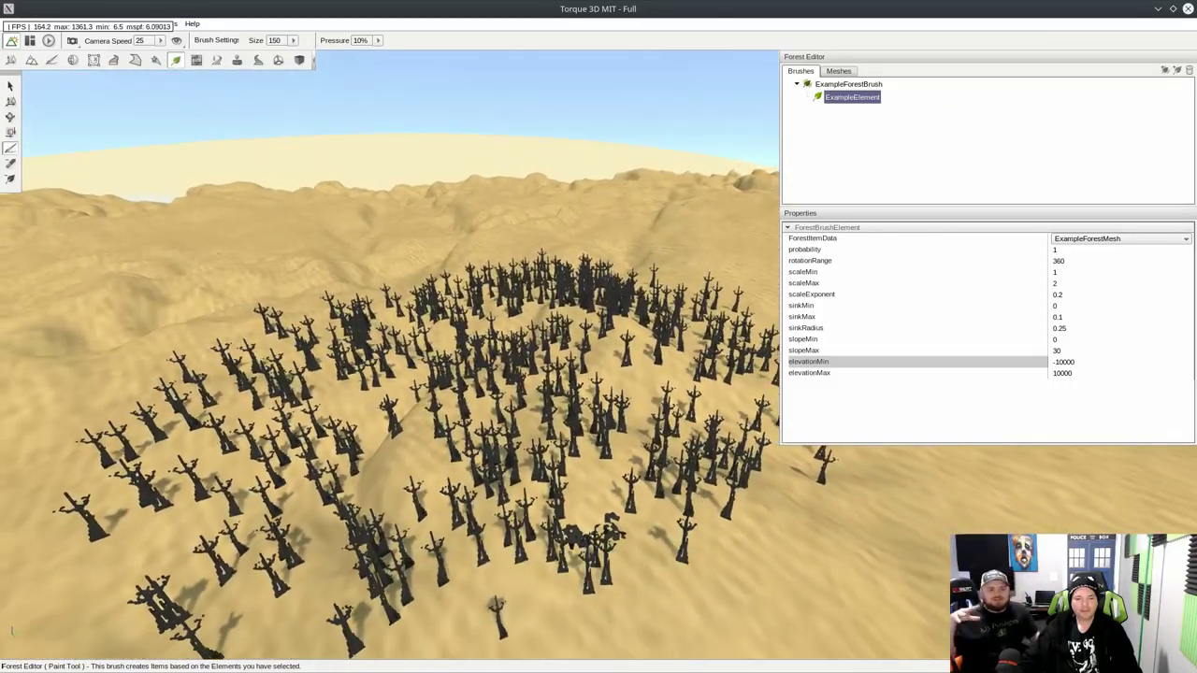
Survey the painted forest from above and approach the treetops to compare the near and distant detail levels
{"action": "right_click_drag", "start_coordinate": [402, 351], "coordinate": [449, 339]}
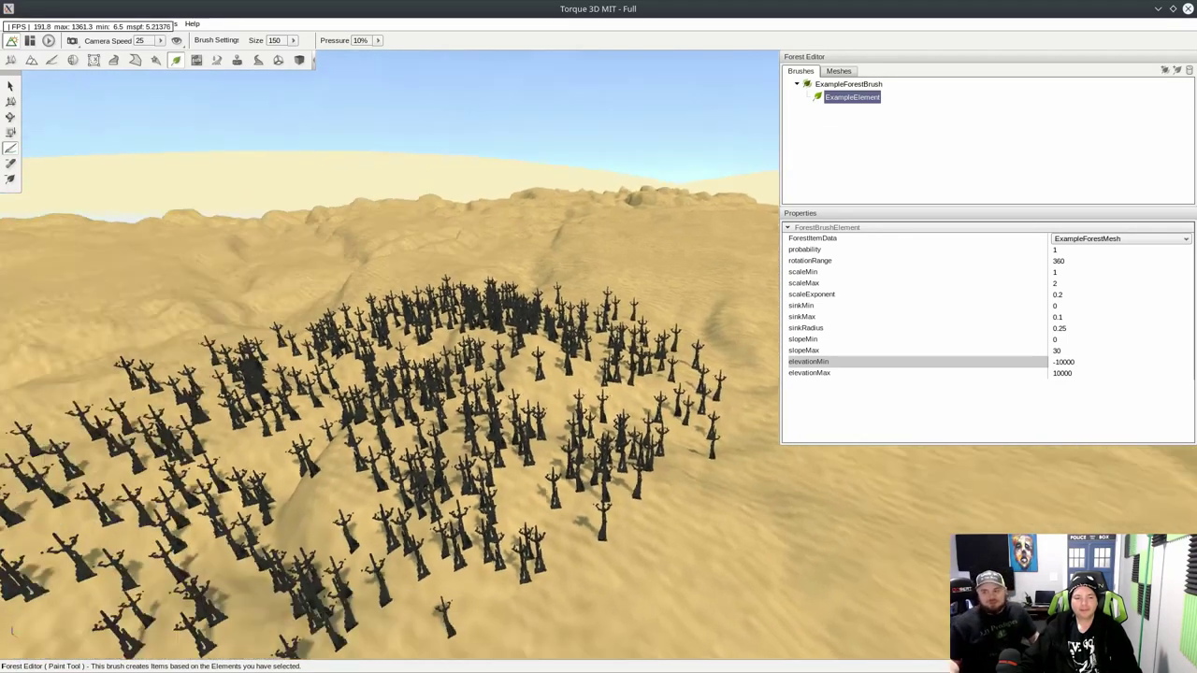
{"action": "right_click_drag", "start_coordinate": [449, 339], "coordinate": [374, 360]}
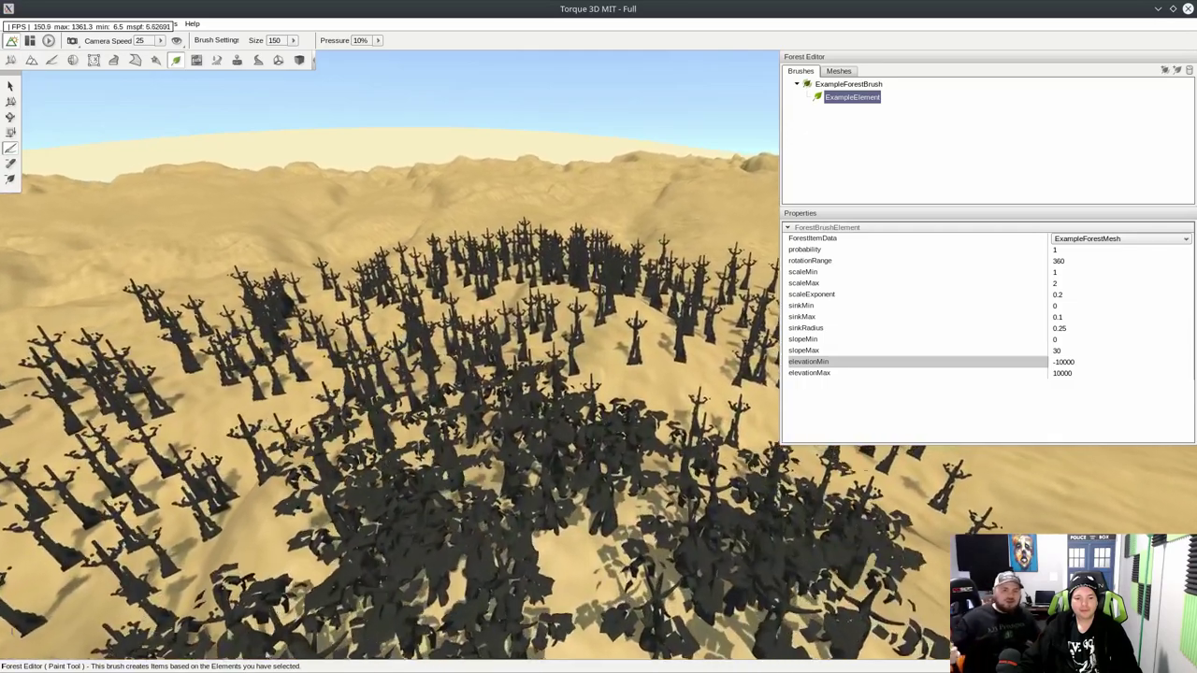
{"action": "key", "text": "w"}
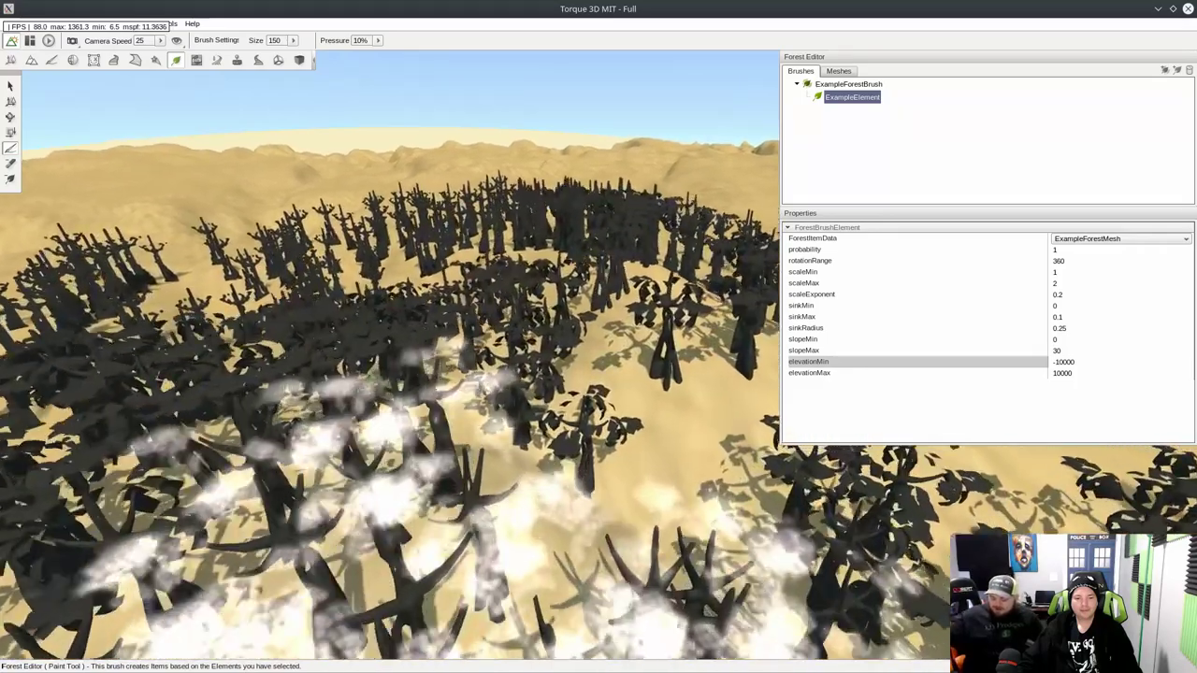
{"action": "key", "text": "w"}
{"action": "right_click_drag", "start_coordinate": [449, 338], "coordinate": [256, 365]}
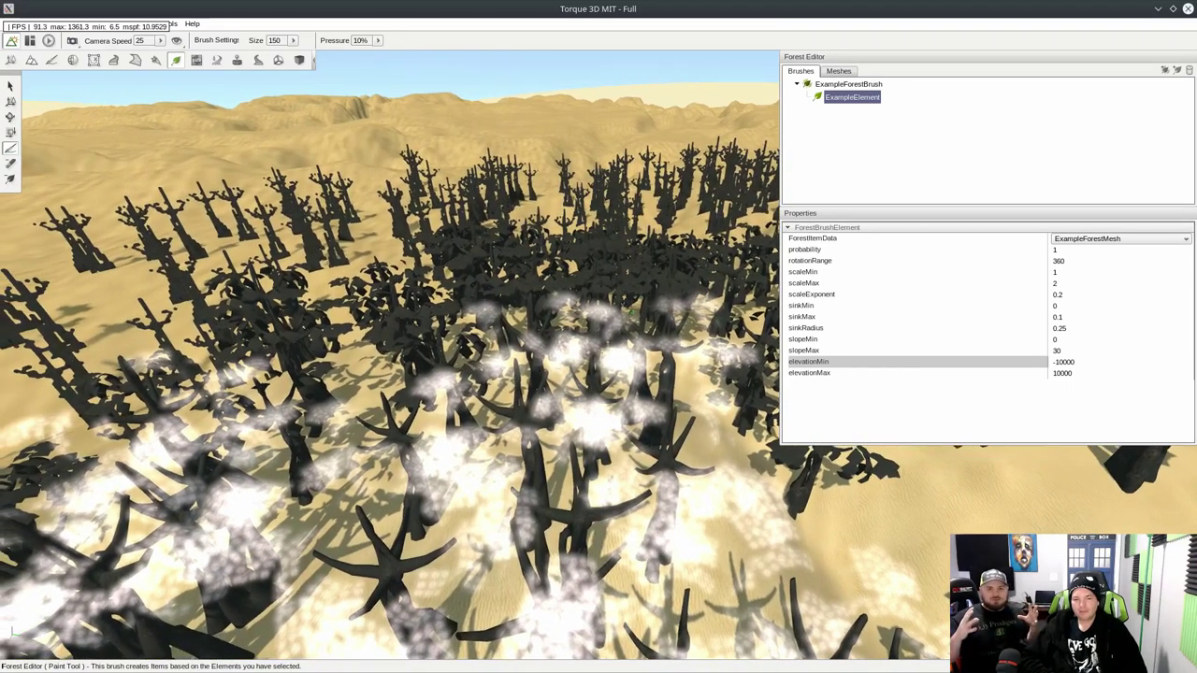
{"action": "key", "text": "a"}
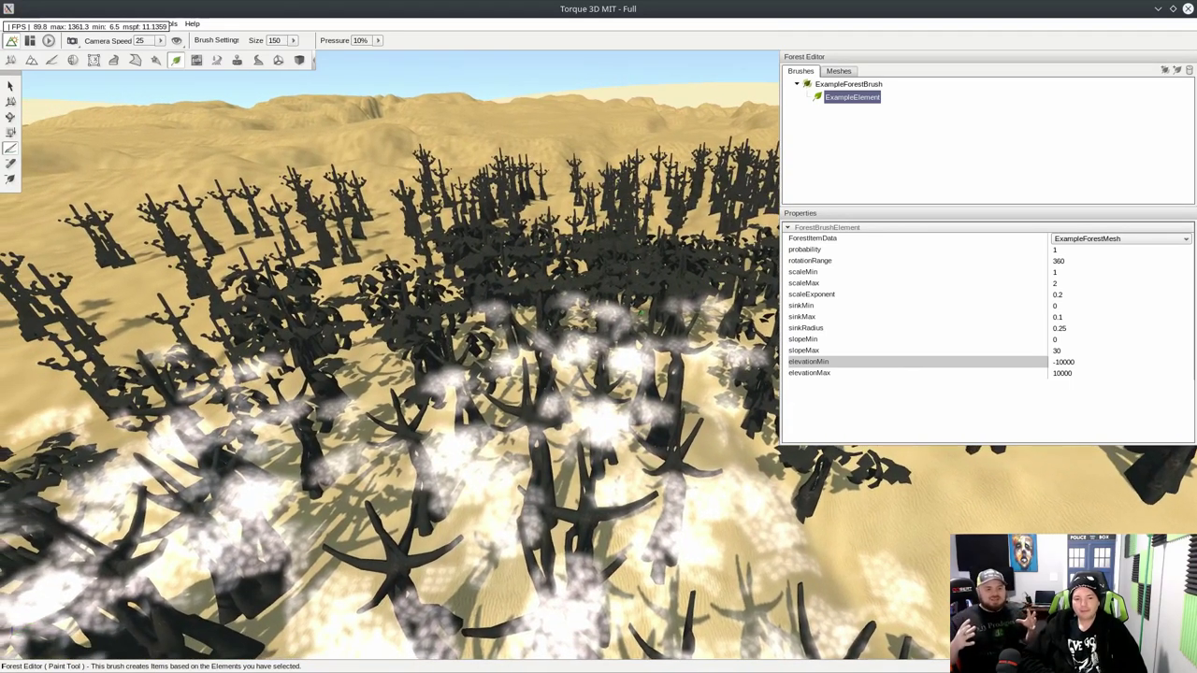
{"action": "key", "text": "a"}
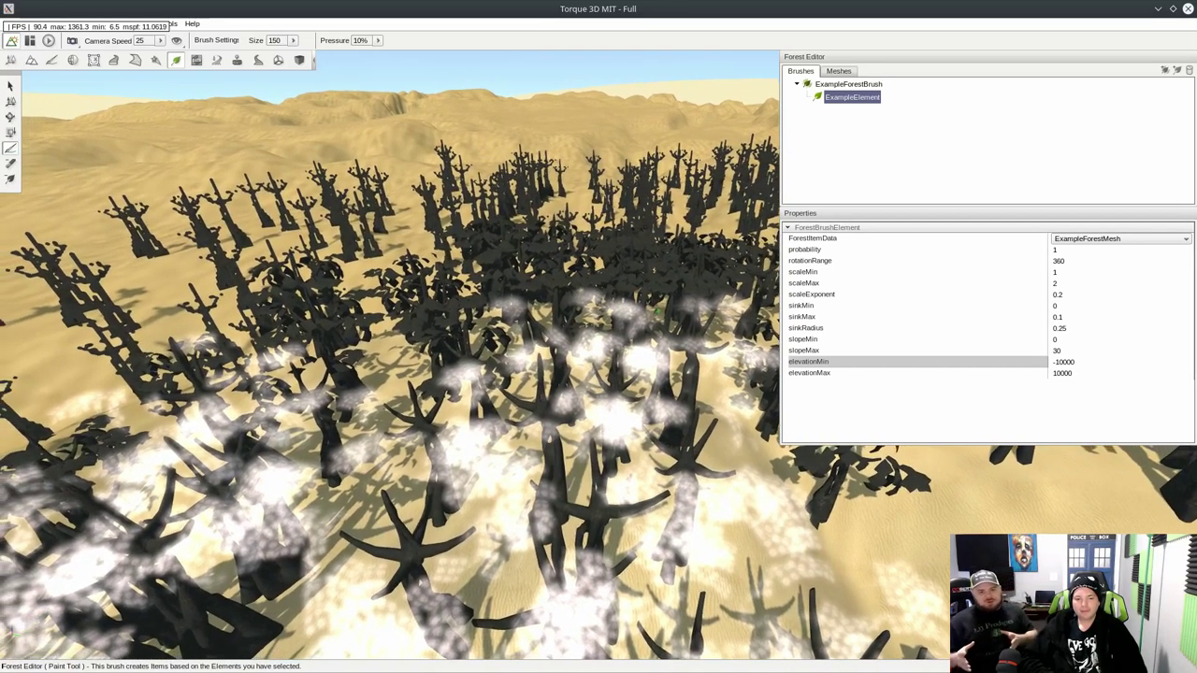
{"action": "key", "text": "s"}
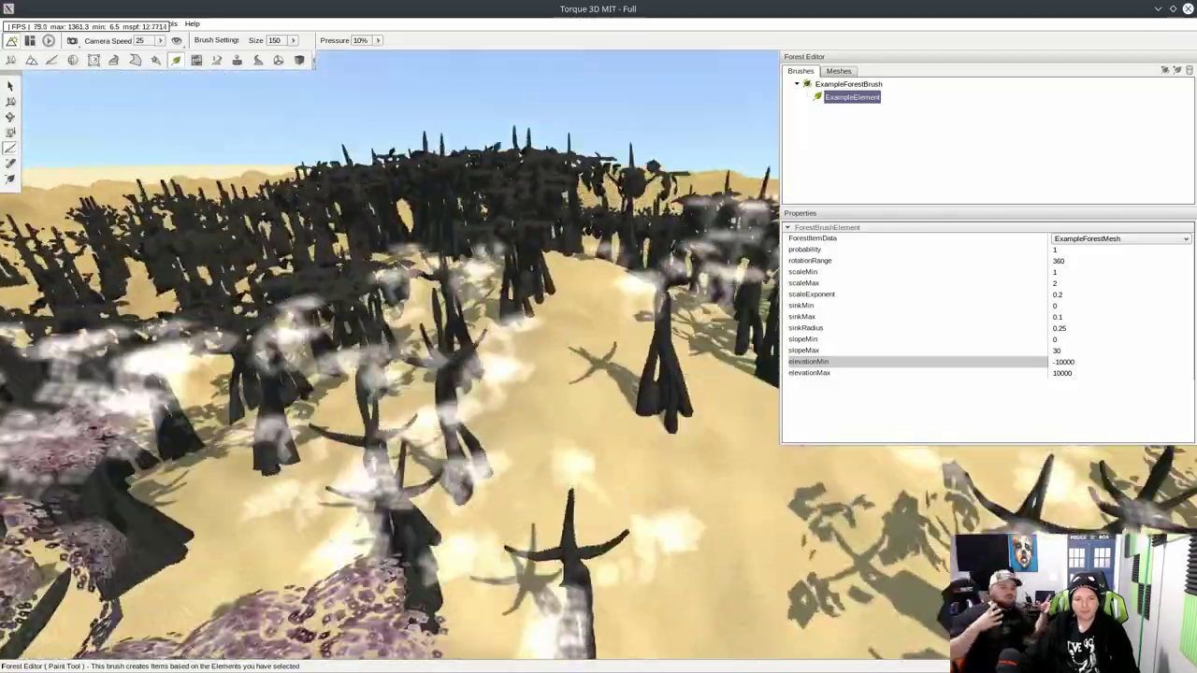
Fly down through the forest again and check the tree rendering and frame rate among the dense trunks
{"action": "key", "text": "w"}
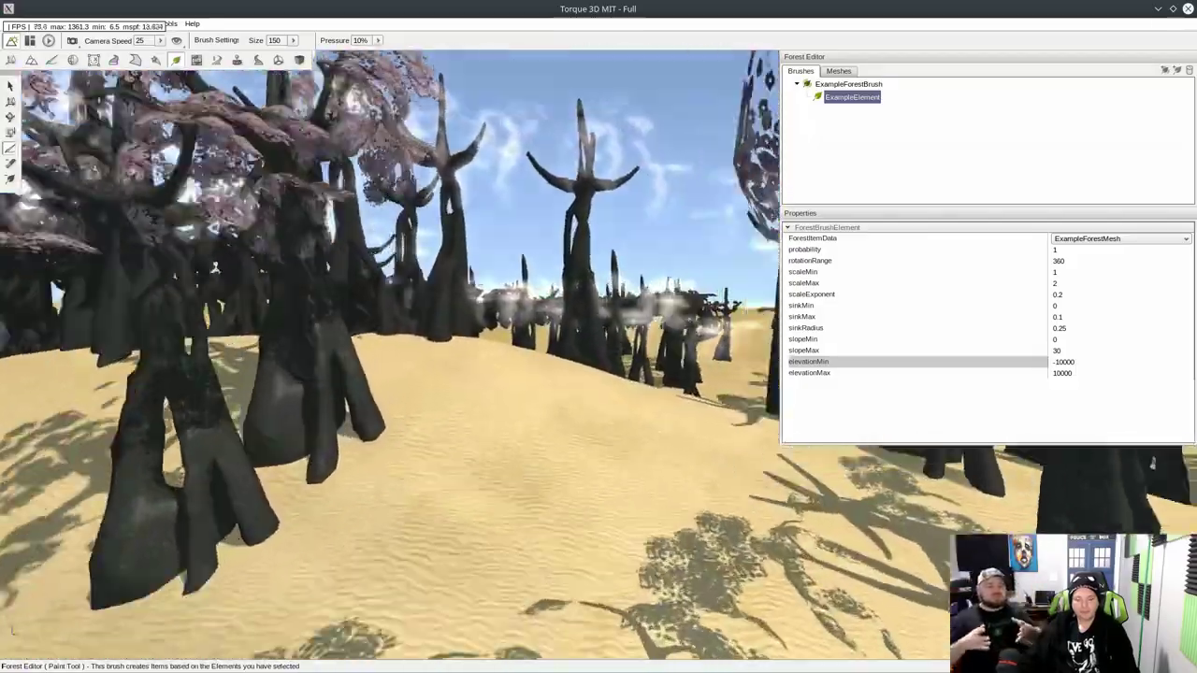
{"action": "key", "text": "w"}
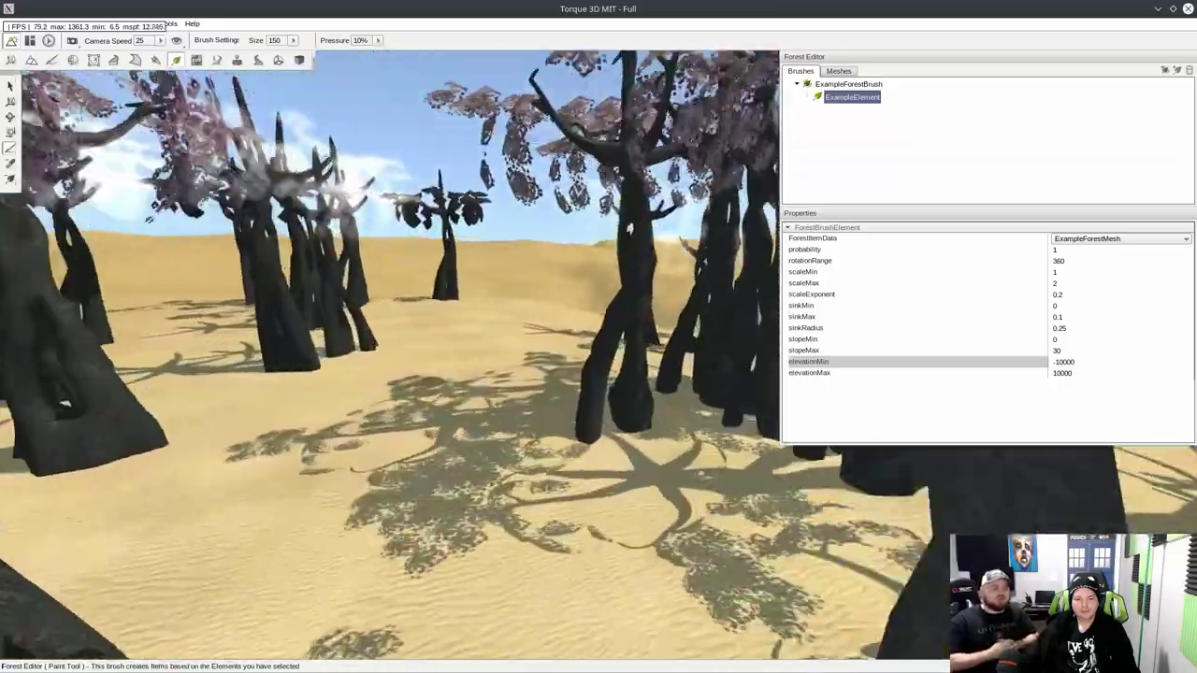
{"action": "key", "text": "s"}
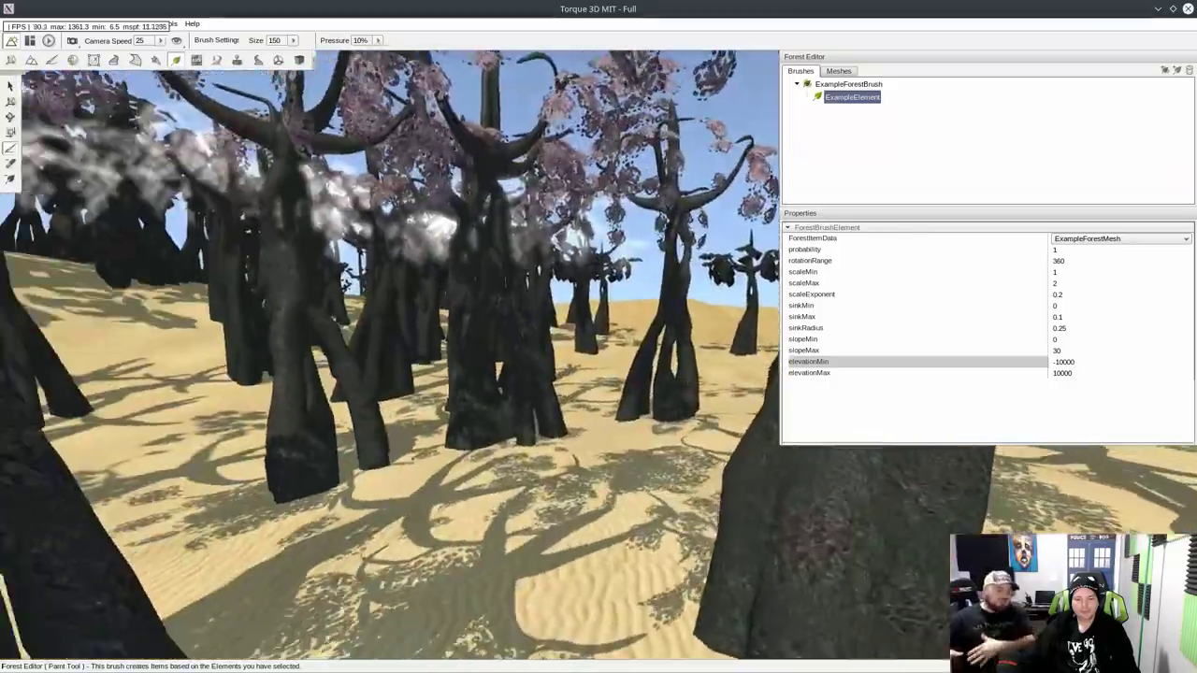
{"action": "key", "text": "w"}
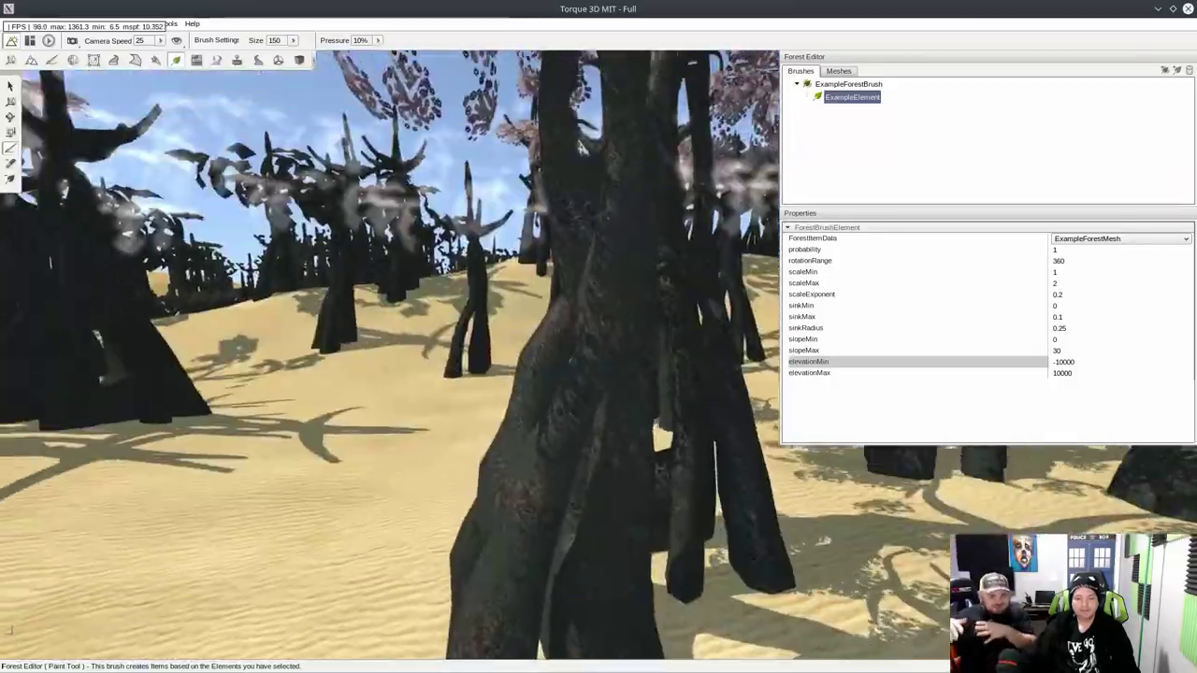
{"action": "key", "text": "w"}
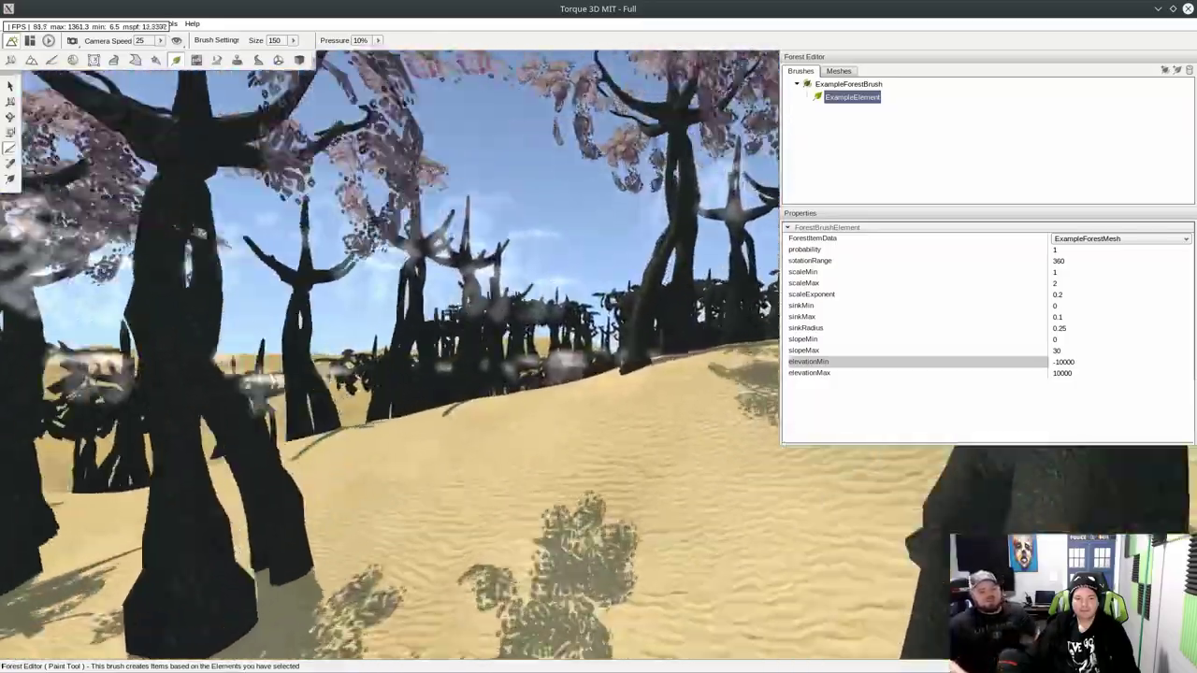
{"action": "key", "text": "w"}
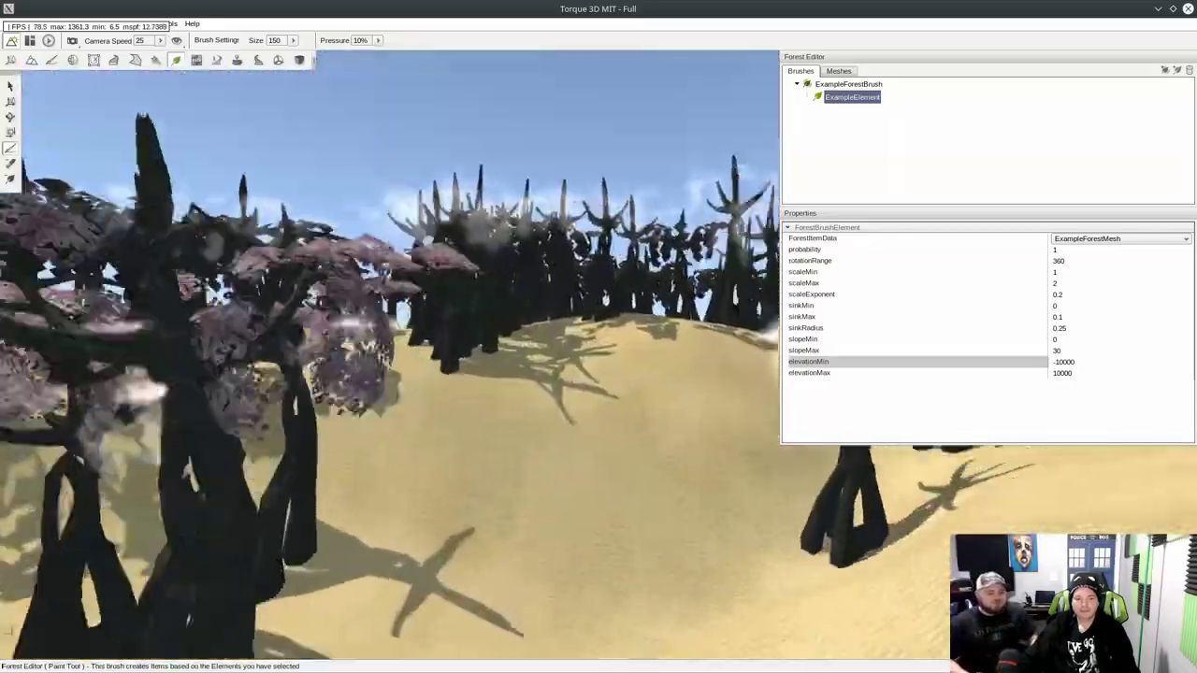
{"action": "key", "text": "w"}
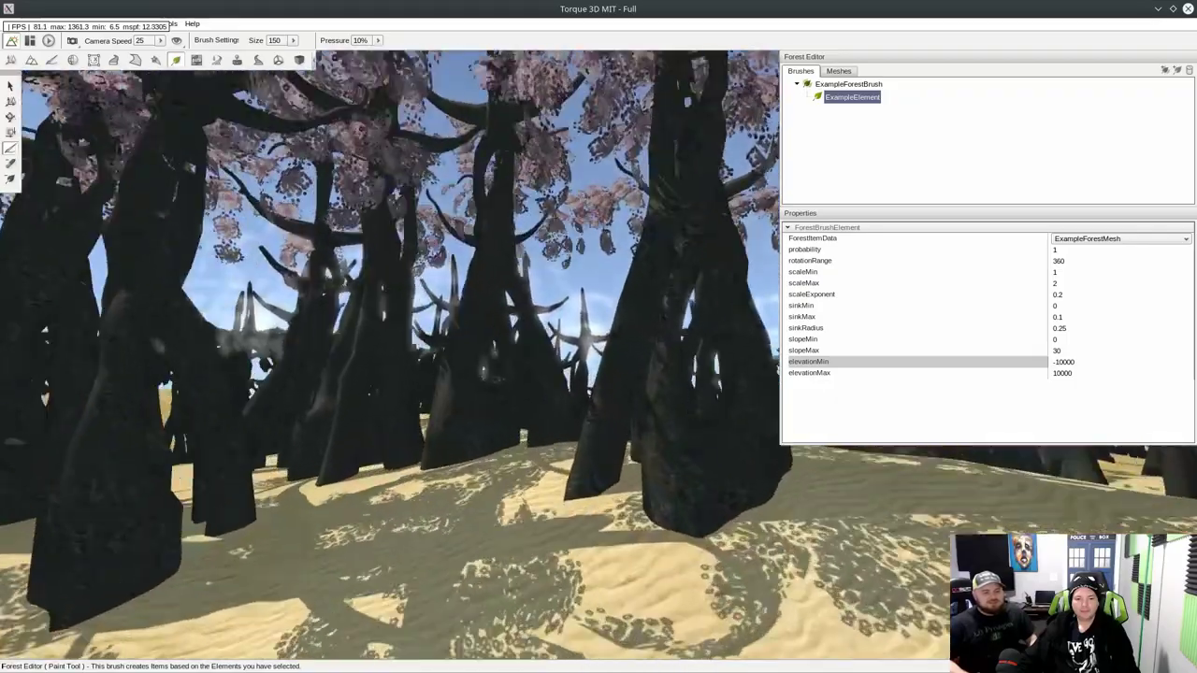
{"action": "key", "text": "w"}
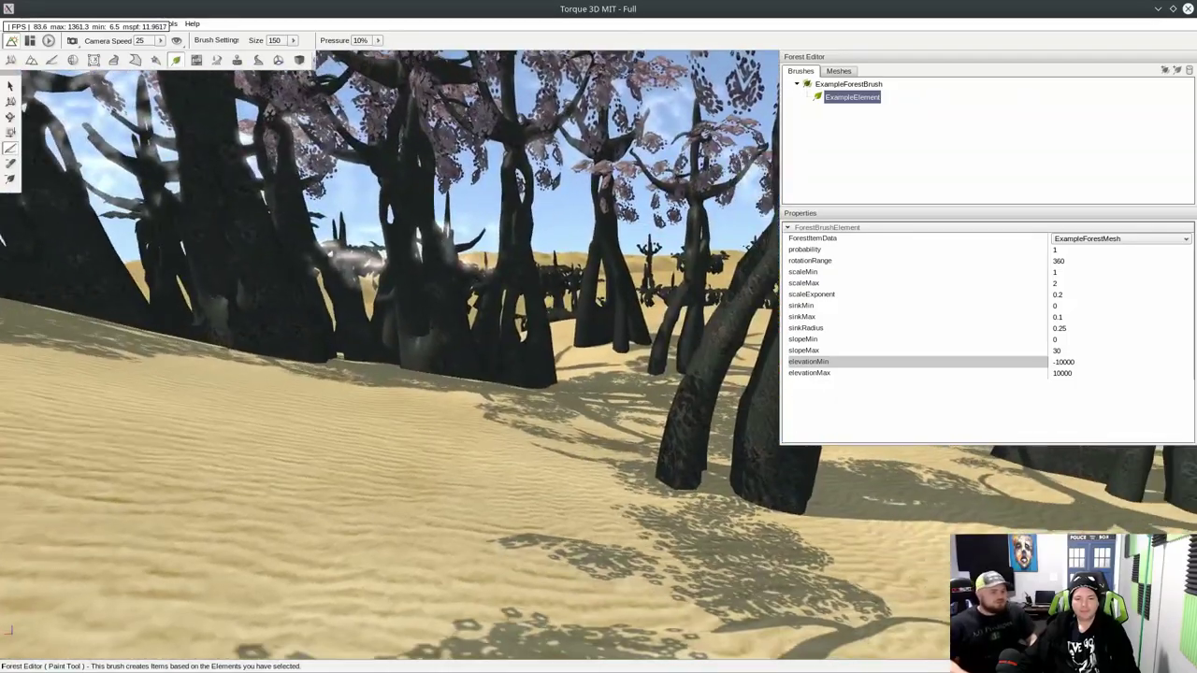
Bring up the engine console and minimize the Torque 3D window to reach the desktop with the Blender files
{"action": "key", "text": "grave"}
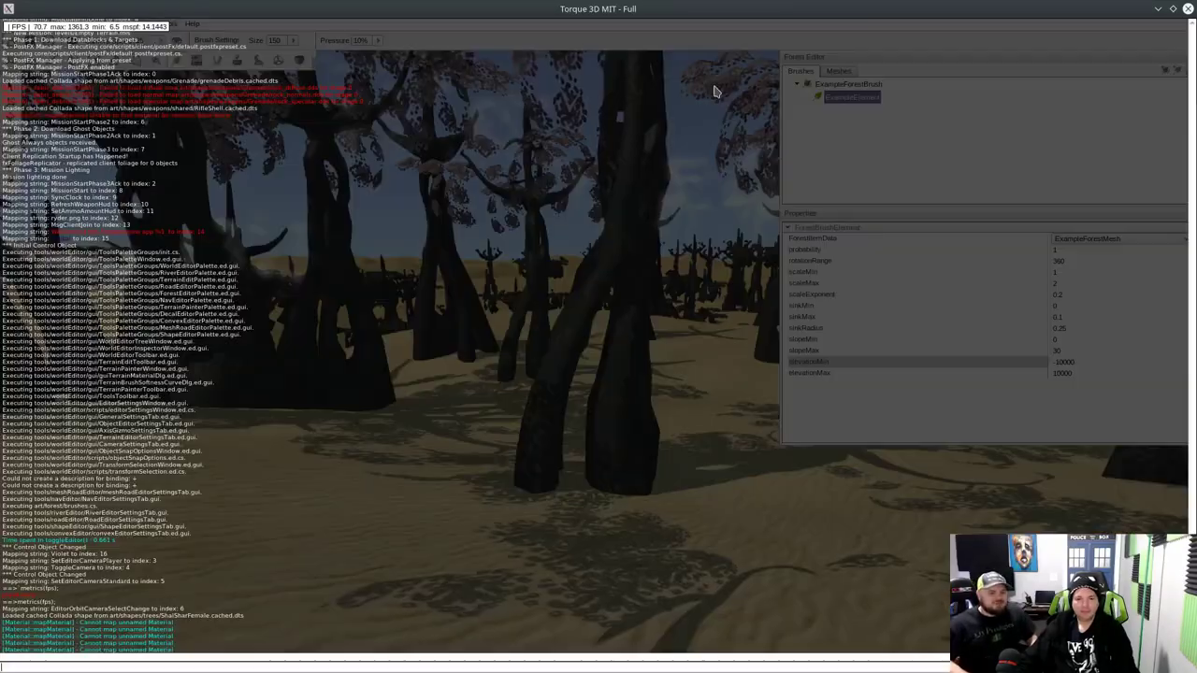
{"action": "left_click", "coordinate": [1158, 9]}
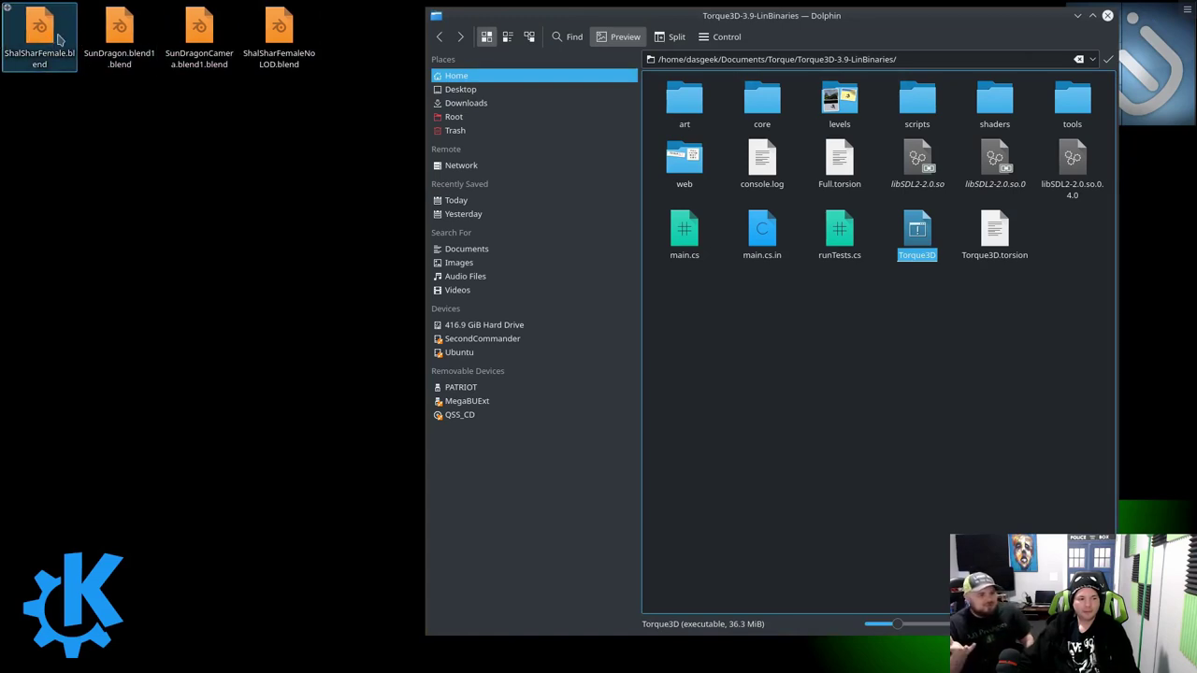
Open SunDragon.blend1.blend from the desktop in Blender and maximize its window to view the rigged dragon
{"action": "left_click", "coordinate": [115, 35]}
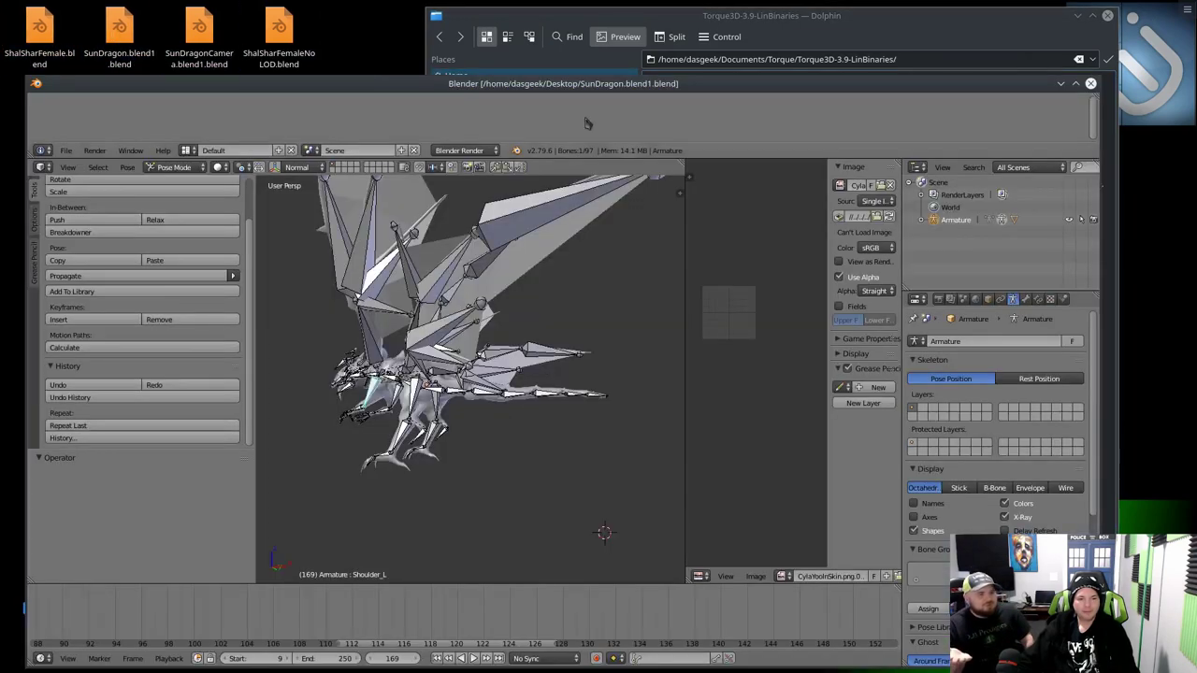
{"action": "left_click", "coordinate": [1078, 84]}
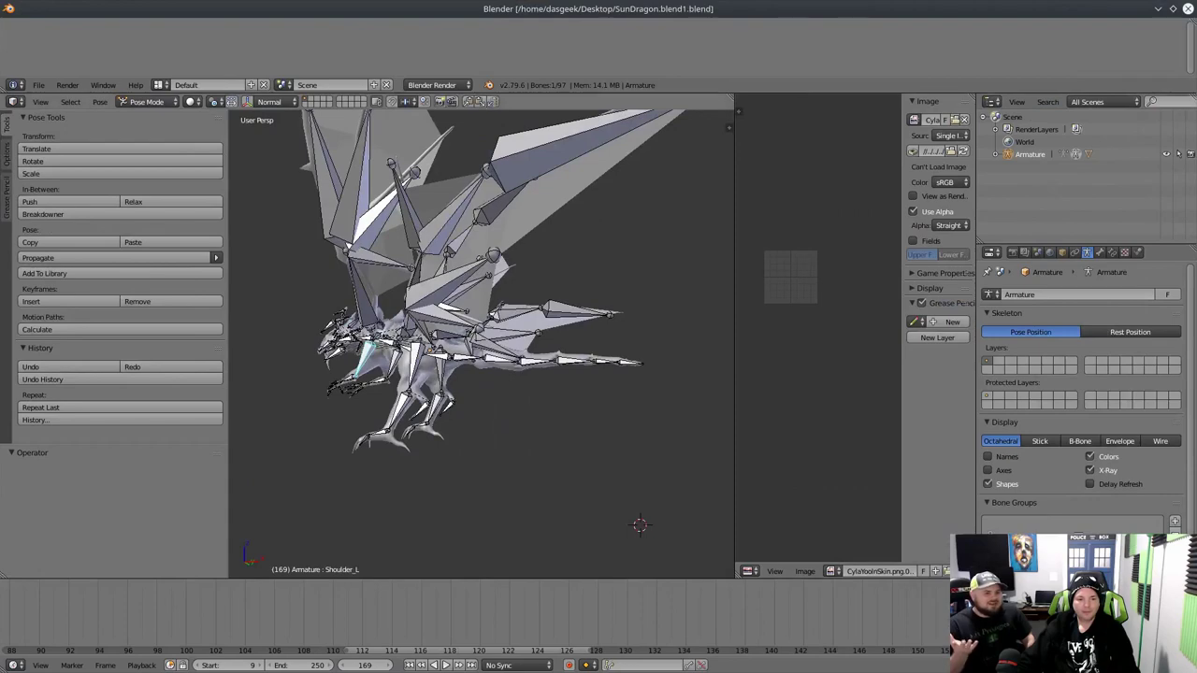
{"action": "middle_click_drag", "start_coordinate": [371, 328], "coordinate": [402, 328]}
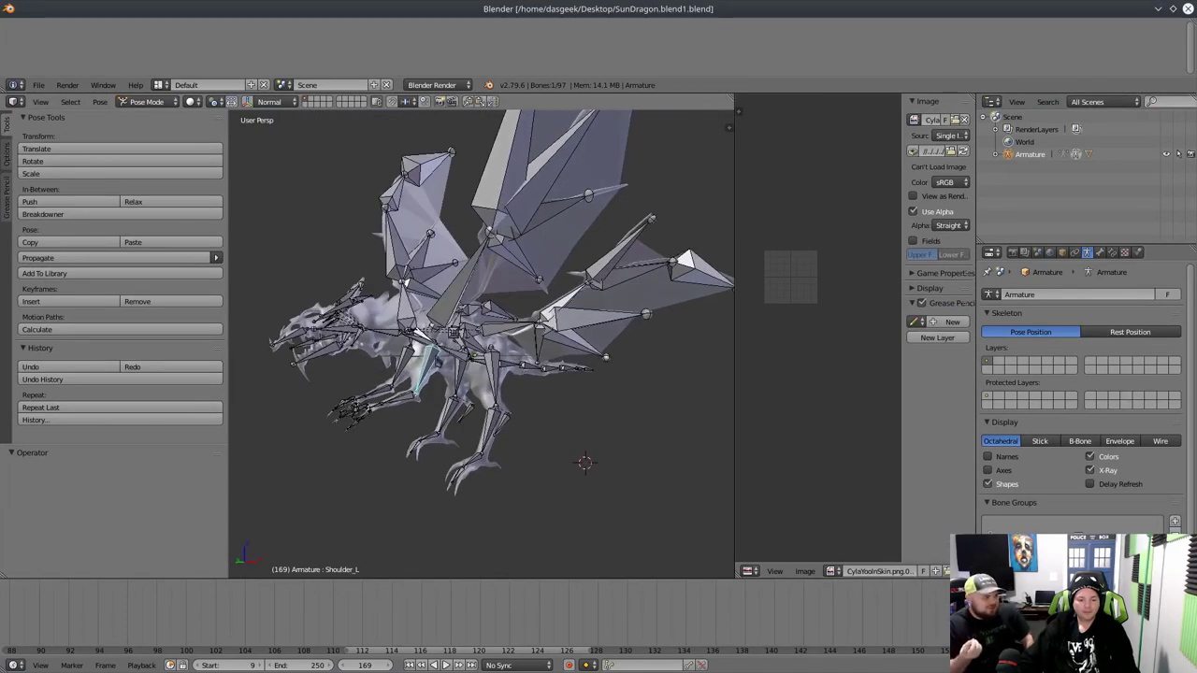
Select all bones of the dragon's armature and hide them so only the mesh shows
{"action": "key", "text": "a"}
{"action": "key", "text": "a"}
{"action": "key", "text": "h"}
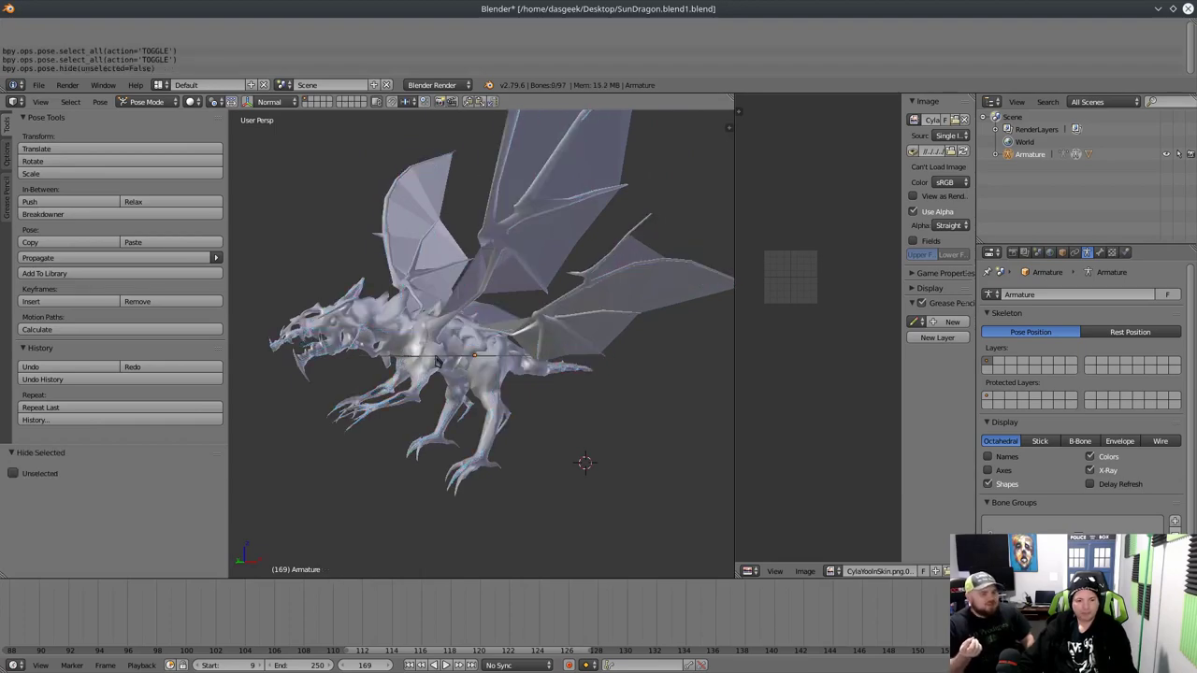
Select the dragon mesh and enter Edit Mode on it
{"action": "mouse_move", "coordinate": [411, 339]}
{"action": "middle_mouse_down"}
{"action": "mouse_move", "coordinate": [533, 348]}
{"action": "mouse_move", "coordinate": [383, 330]}
{"action": "mouse_move", "coordinate": [384, 351]}
{"action": "mouse_move", "coordinate": [429, 345]}
{"action": "middle_mouse_up"}
{"action": "middle_click_drag", "start_coordinate": [429, 345], "coordinate": [472, 292], "text": "shift"}
{"action": "right_click", "coordinate": [472, 292]}
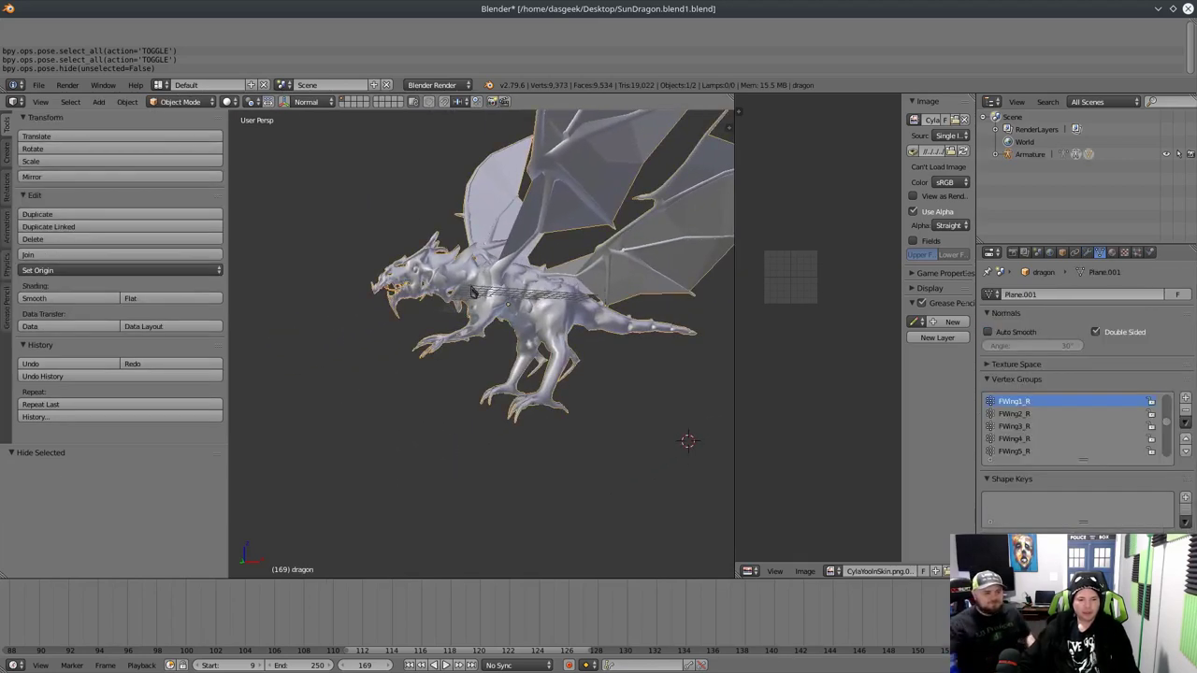
{"action": "key", "text": "Tab"}
Examine the wireframe density on the dragon's head, neck, body and claws along with the mesh statistics
{"action": "middle_click_drag", "start_coordinate": [458, 303], "coordinate": [467, 235]}
{"action": "scroll", "coordinate": [416, 303], "scroll_direction": "up", "scroll_amount": 2}
{"action": "middle_click_drag", "start_coordinate": [412, 266], "coordinate": [430, 260]}
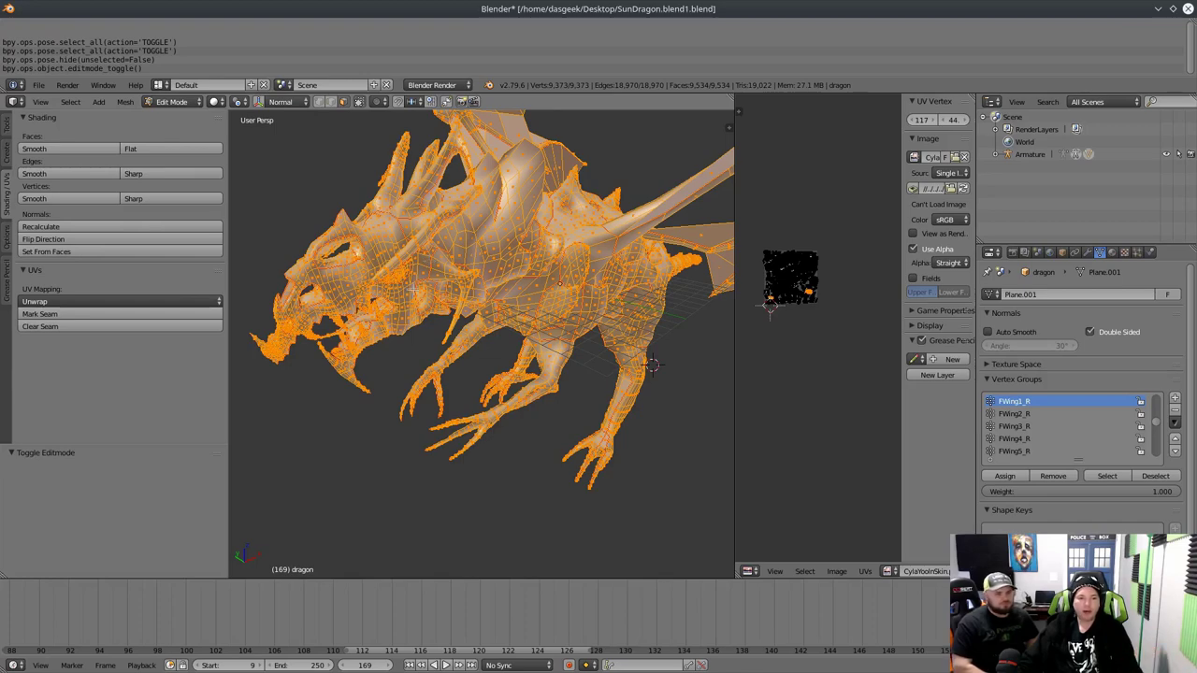
{"action": "middle_click_drag", "start_coordinate": [411, 289], "coordinate": [477, 311]}
{"action": "middle_click_drag", "start_coordinate": [568, 292], "coordinate": [413, 307]}
{"action": "scroll", "coordinate": [413, 307], "scroll_direction": "up", "scroll_amount": 3}
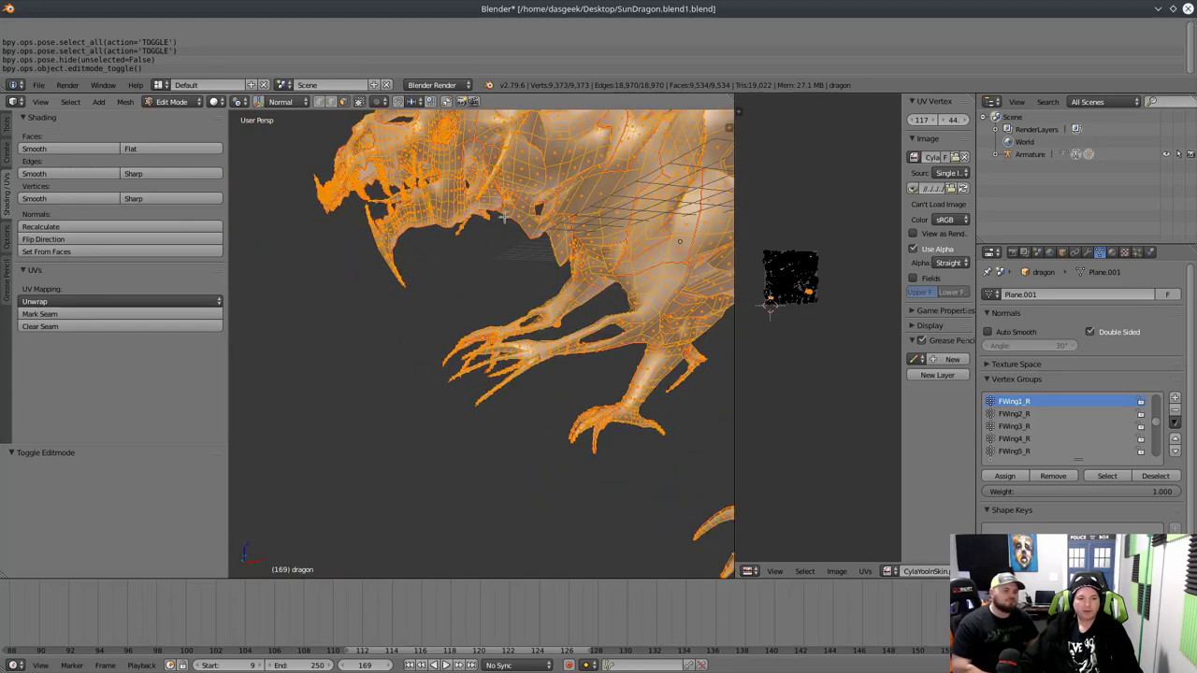
{"action": "middle_click_drag", "start_coordinate": [505, 217], "coordinate": [441, 268], "text": "shift"}
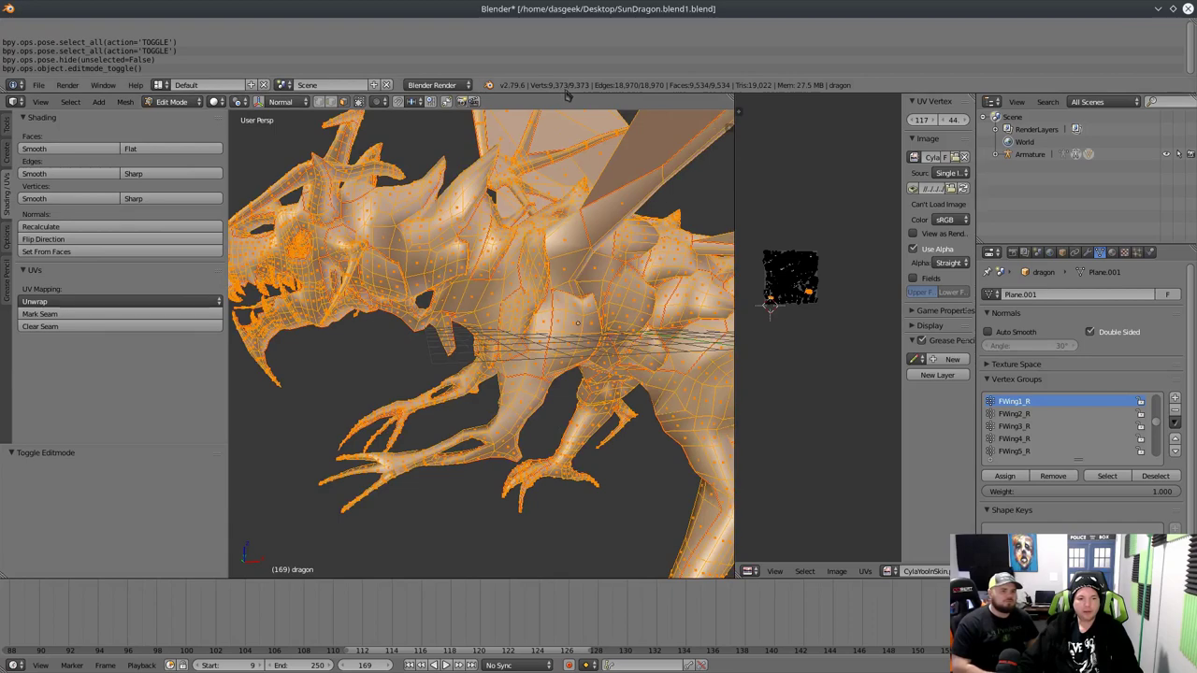
Pick individual faces on the dragon's neck and spikes to inspect the size of single polygons from different angles
{"action": "right_click", "coordinate": [452, 263]}
{"action": "right_click", "coordinate": [443, 259]}
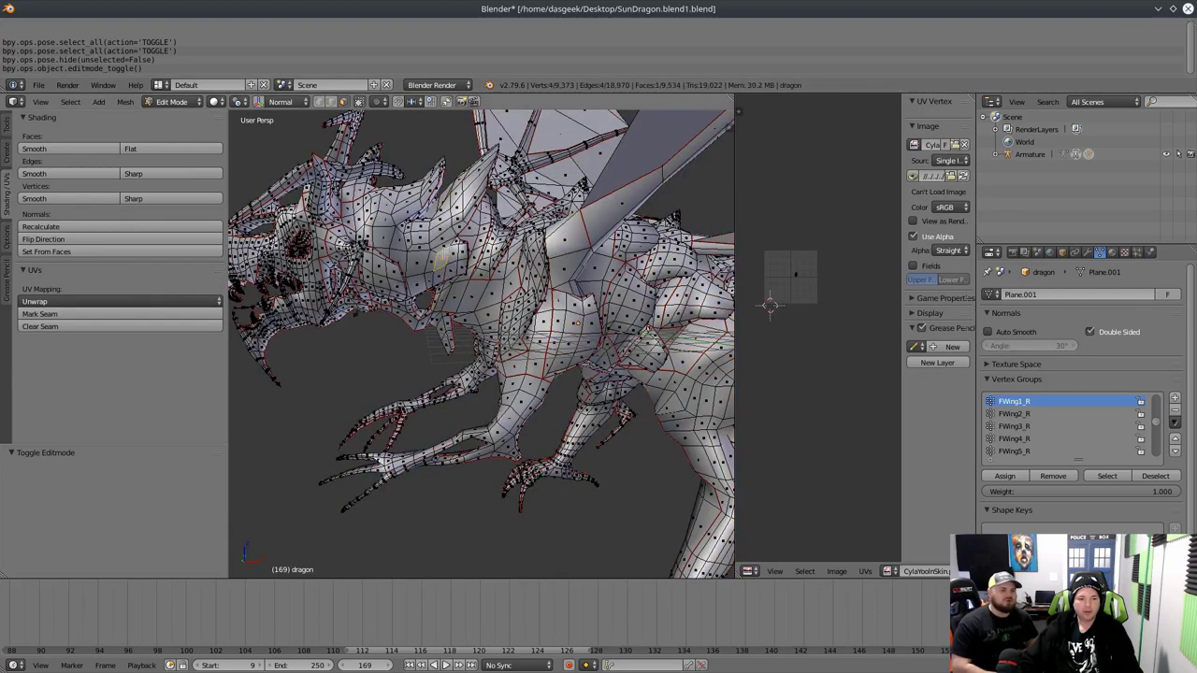
{"action": "right_click", "coordinate": [453, 231]}
{"action": "right_click", "coordinate": [457, 204]}
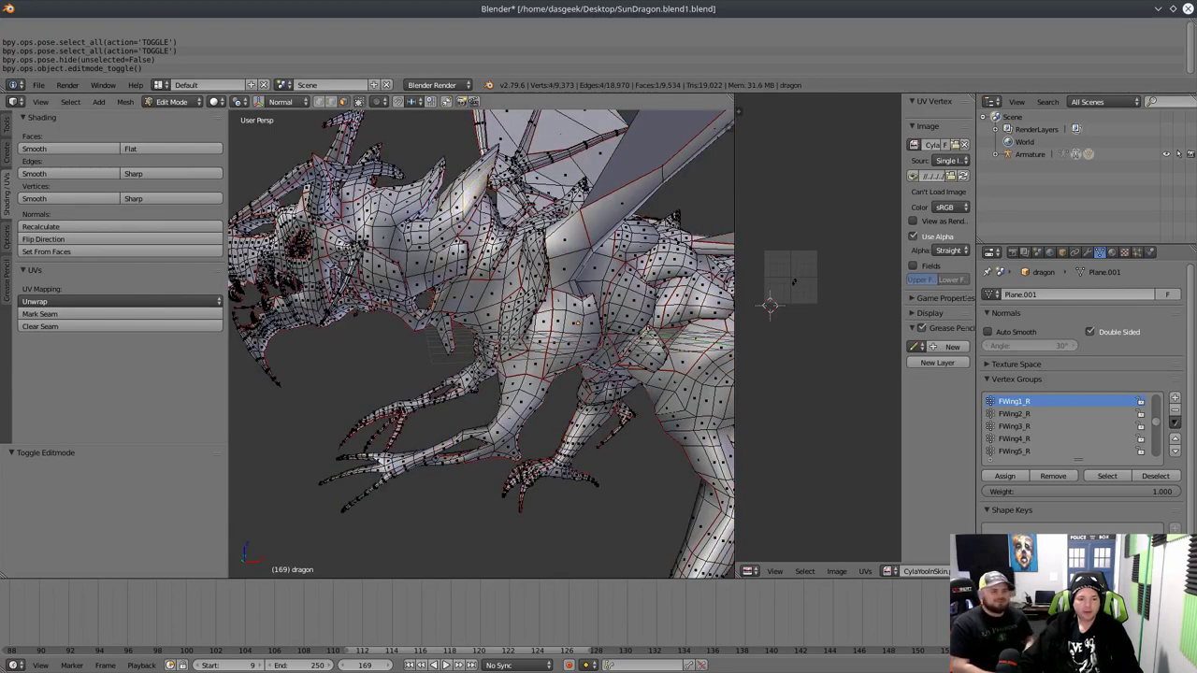
{"action": "middle_click_drag", "start_coordinate": [477, 187], "coordinate": [445, 338]}
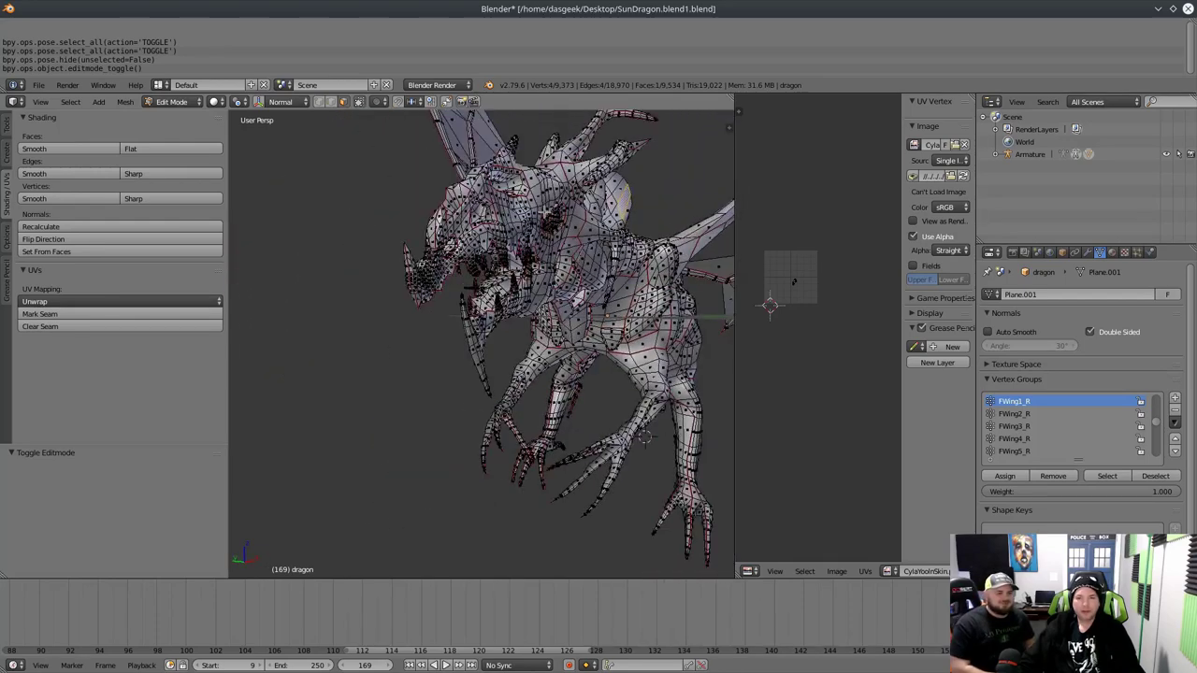
{"action": "middle_click_drag", "start_coordinate": [545, 210], "coordinate": [467, 257]}
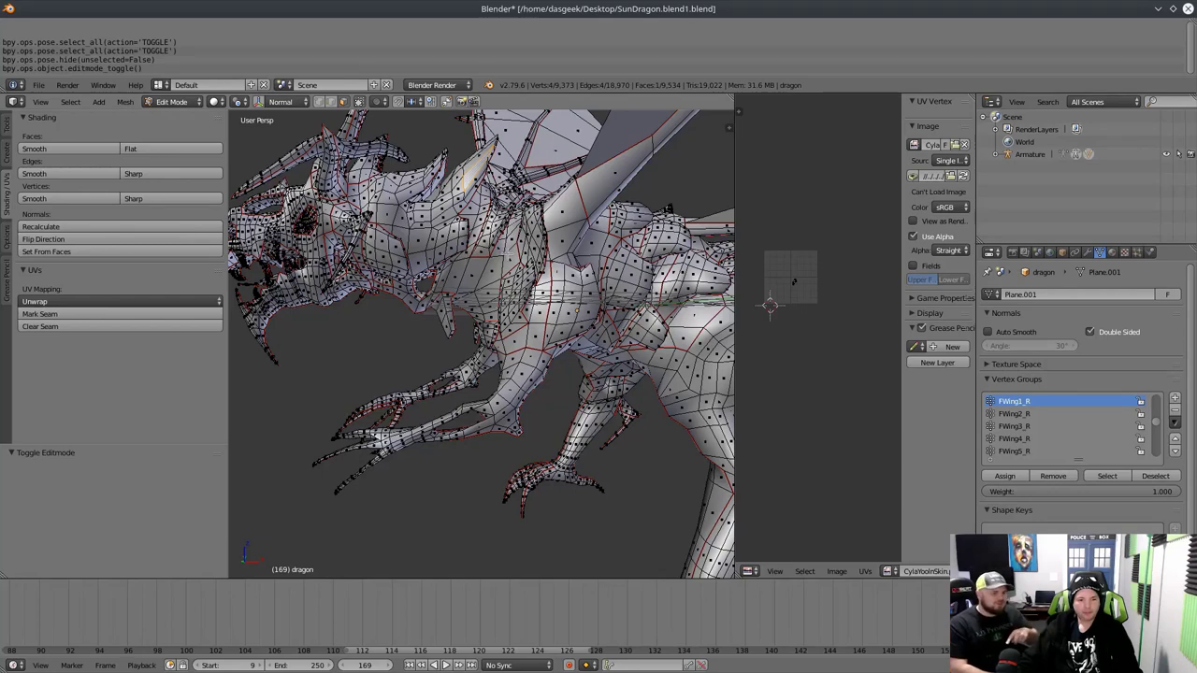
Select the entire dragon mesh and check the geometry of its front claws and legs
{"action": "key", "text": "a"}
{"action": "key", "text": "a"}
{"action": "middle_click_drag", "start_coordinate": [546, 274], "coordinate": [509, 314]}
{"action": "middle_click_drag", "start_coordinate": [484, 466], "coordinate": [528, 294]}
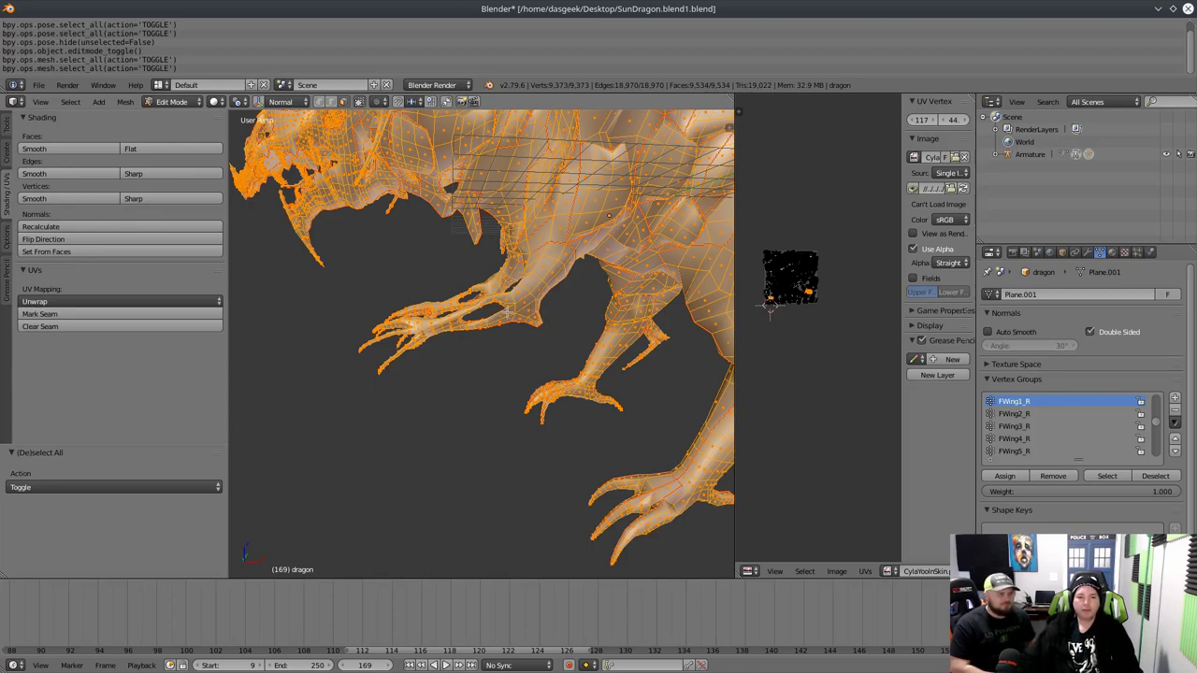
{"action": "mouse_move", "coordinate": [388, 350]}
{"action": "middle_mouse_down"}
{"action": "mouse_move", "coordinate": [490, 341]}
{"action": "mouse_move", "coordinate": [395, 351]}
{"action": "middle_mouse_up"}
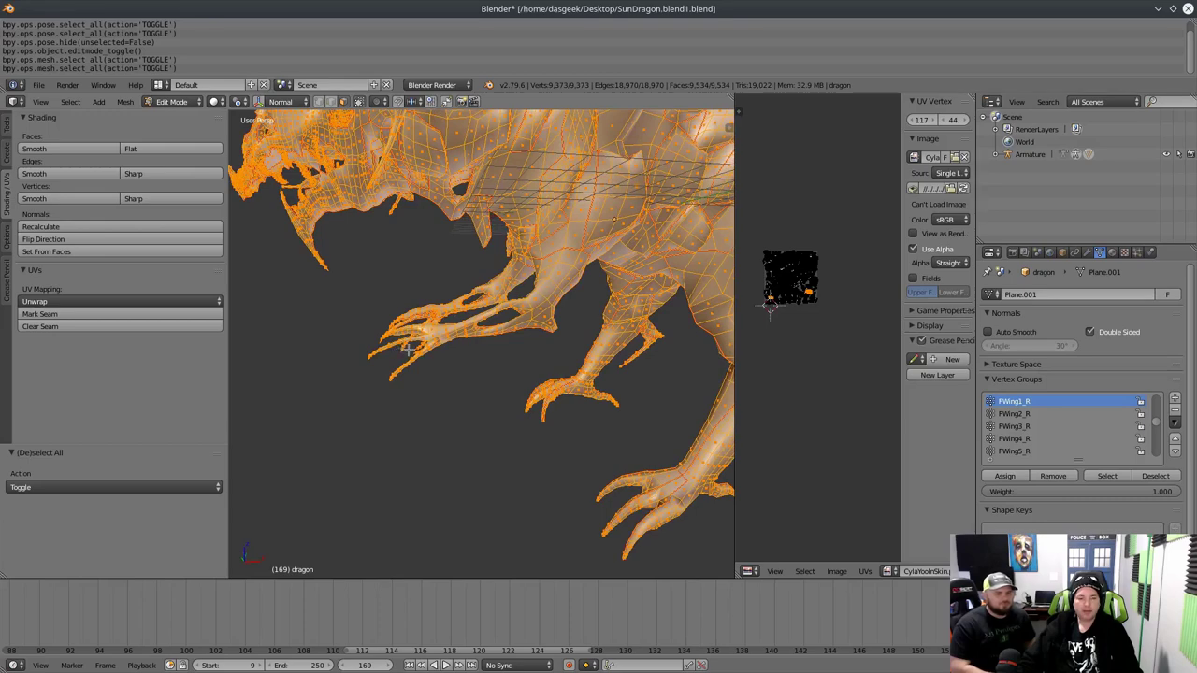
{"action": "scroll", "coordinate": [407, 350], "scroll_direction": "down", "scroll_amount": 5}
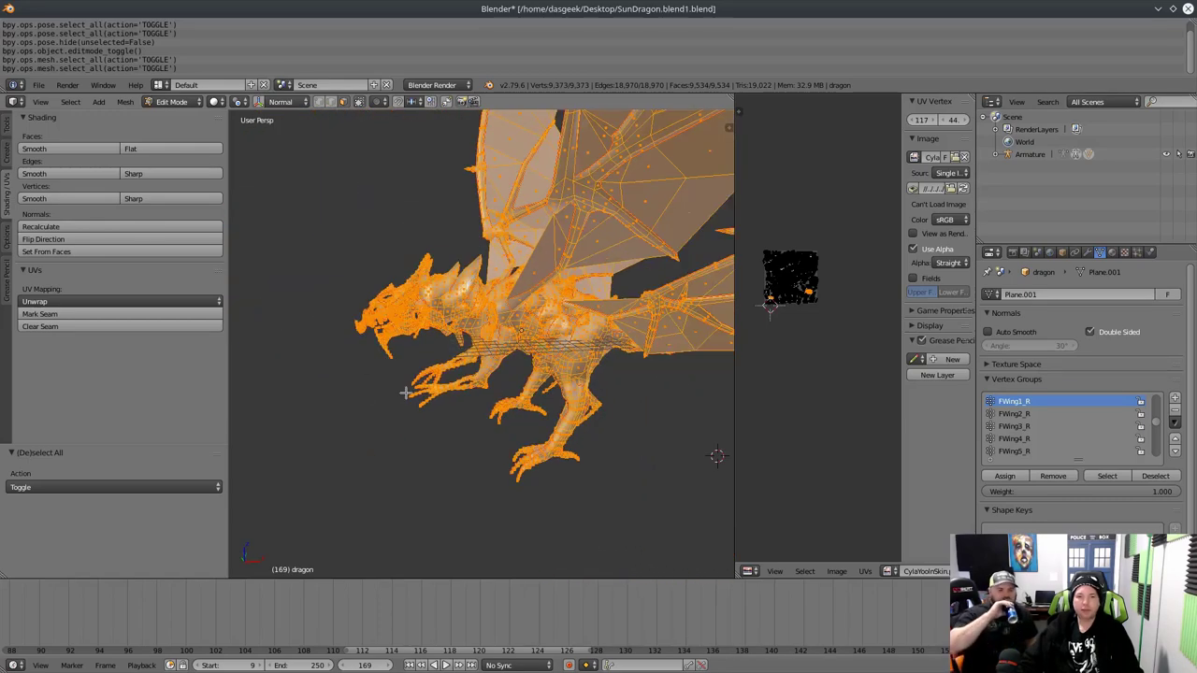
Examine the fully selected dragon from the front and side, comparing the close-up topology with the distant view
{"action": "middle_click_drag", "start_coordinate": [405, 393], "coordinate": [428, 385]}
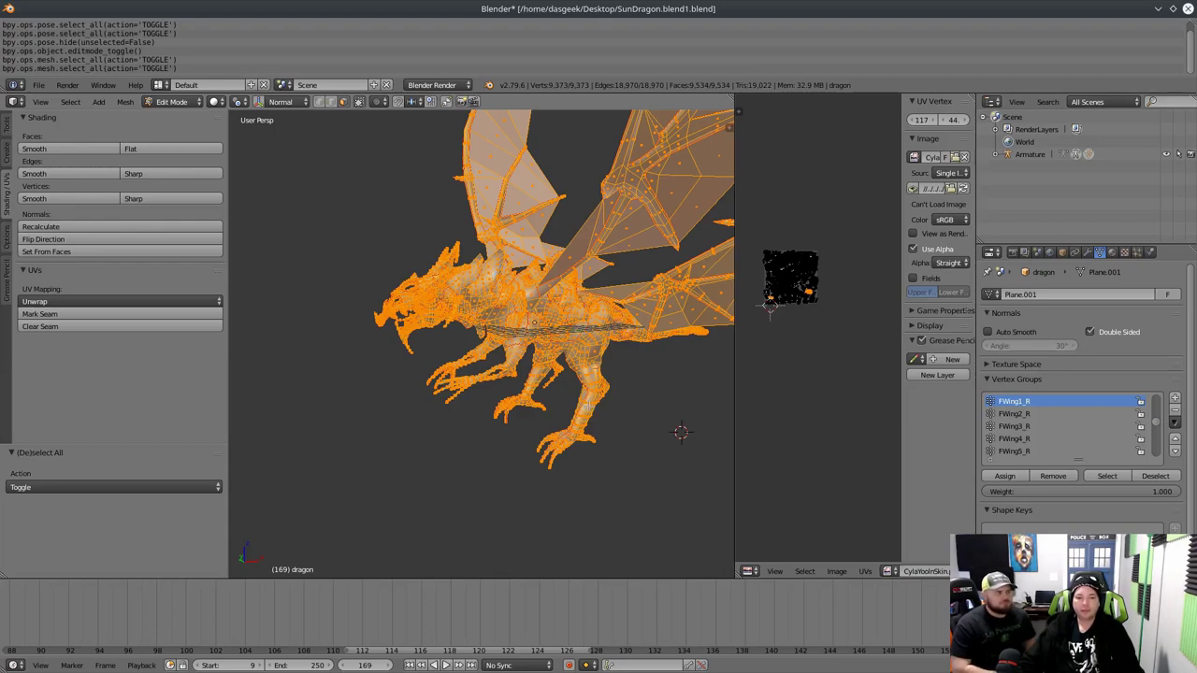
{"action": "middle_click_drag", "start_coordinate": [580, 374], "coordinate": [510, 365]}
{"action": "mouse_move", "coordinate": [642, 399]}
{"action": "middle_mouse_down"}
{"action": "mouse_move", "coordinate": [552, 411]}
{"action": "mouse_move", "coordinate": [636, 399]}
{"action": "mouse_move", "coordinate": [653, 408]}
{"action": "middle_mouse_up"}
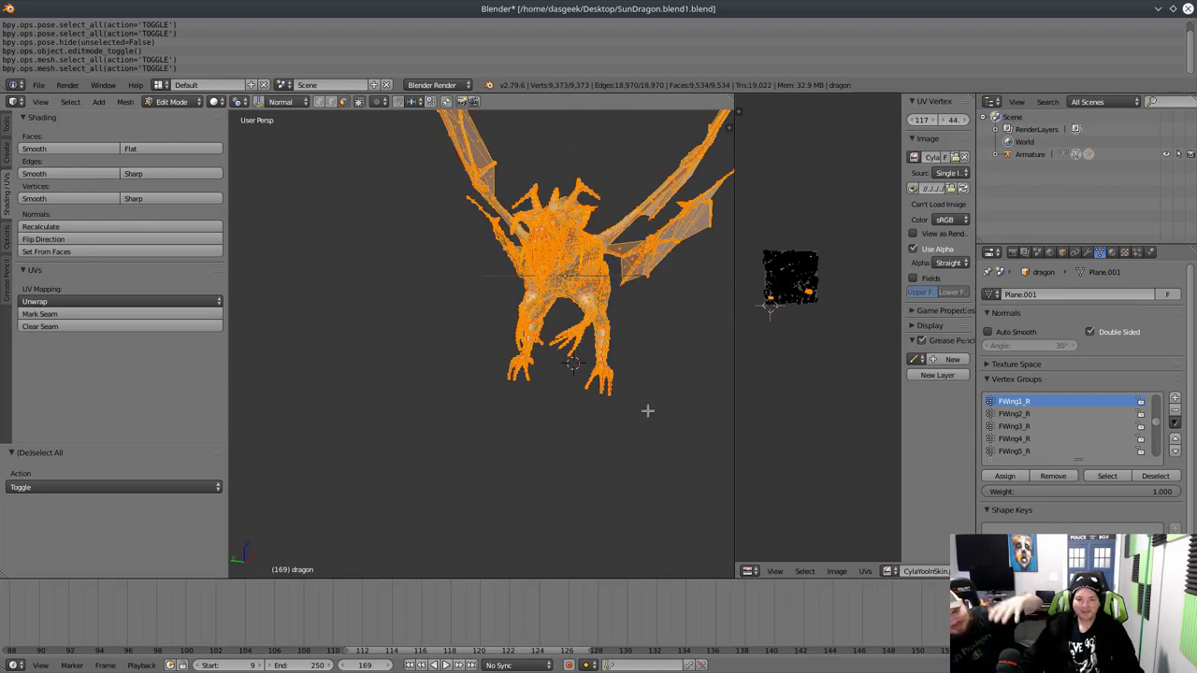
{"action": "scroll", "coordinate": [638, 414], "scroll_direction": "up", "scroll_amount": 6}
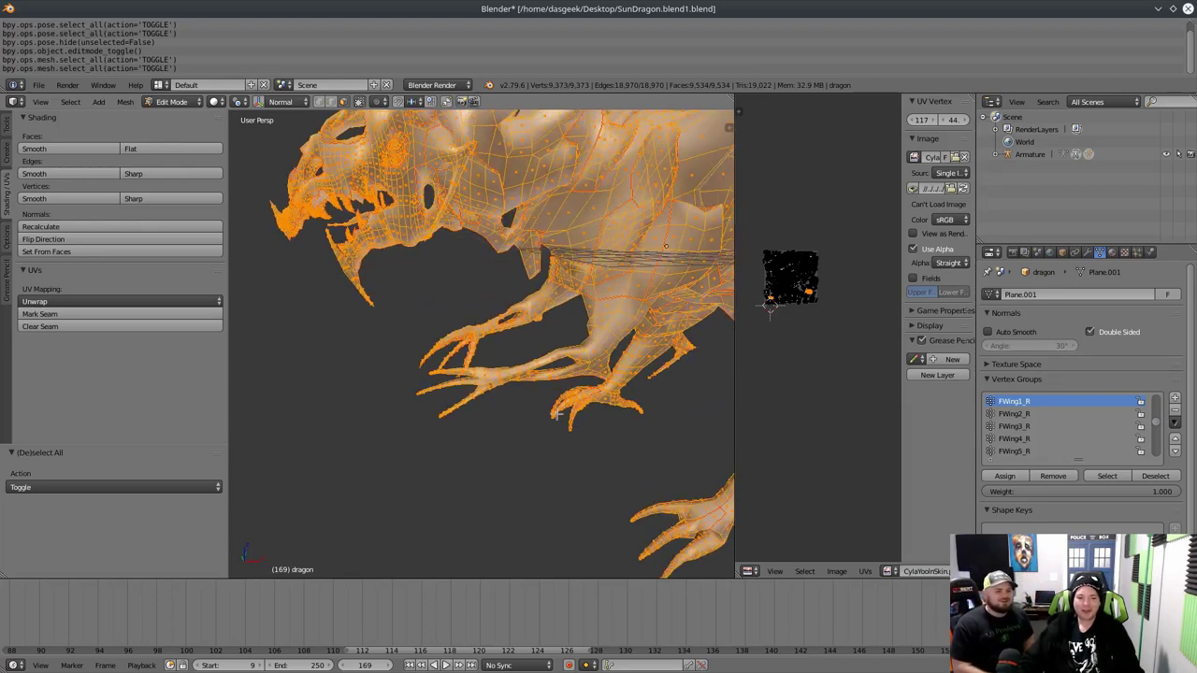
{"action": "mouse_move", "coordinate": [557, 414]}
{"action": "middle_mouse_down"}
{"action": "mouse_move", "coordinate": [555, 500]}
{"action": "mouse_move", "coordinate": [558, 417]}
{"action": "middle_mouse_up"}
{"action": "scroll", "coordinate": [558, 408], "scroll_direction": "down", "scroll_amount": 2}
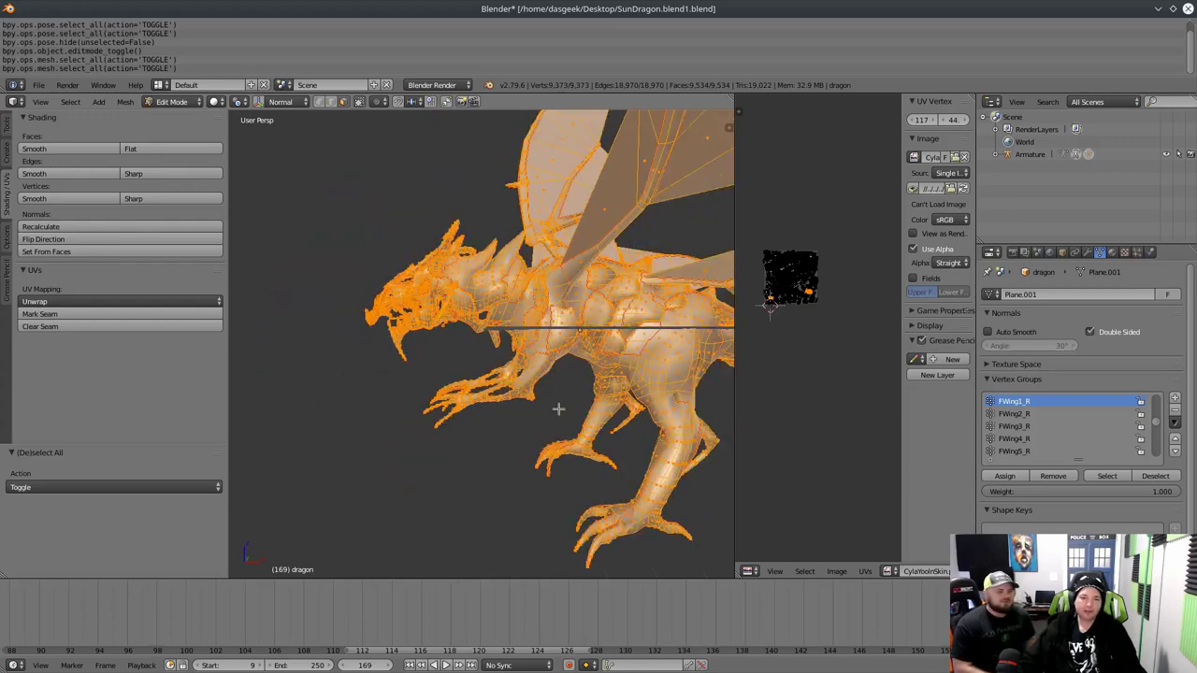
{"action": "mouse_move", "coordinate": [555, 410]}
{"action": "middle_mouse_down"}
{"action": "mouse_move", "coordinate": [532, 414]}
{"action": "mouse_move", "coordinate": [567, 419]}
{"action": "middle_mouse_up"}
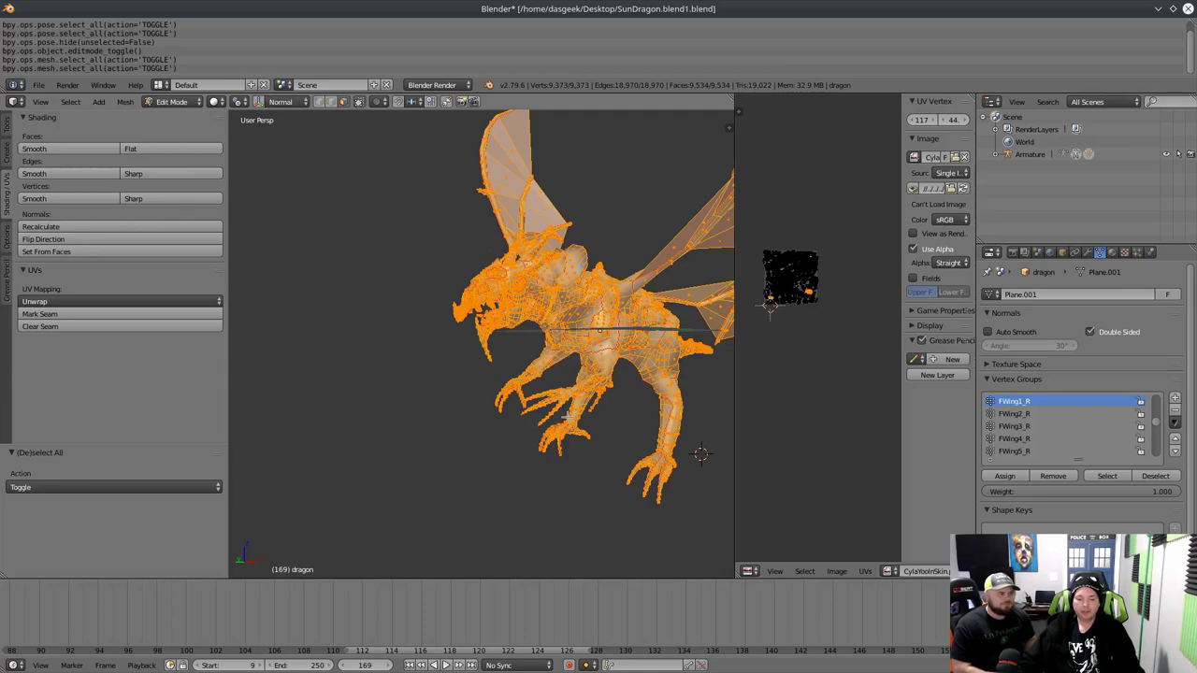
{"action": "middle_click_drag", "start_coordinate": [568, 417], "coordinate": [516, 417]}
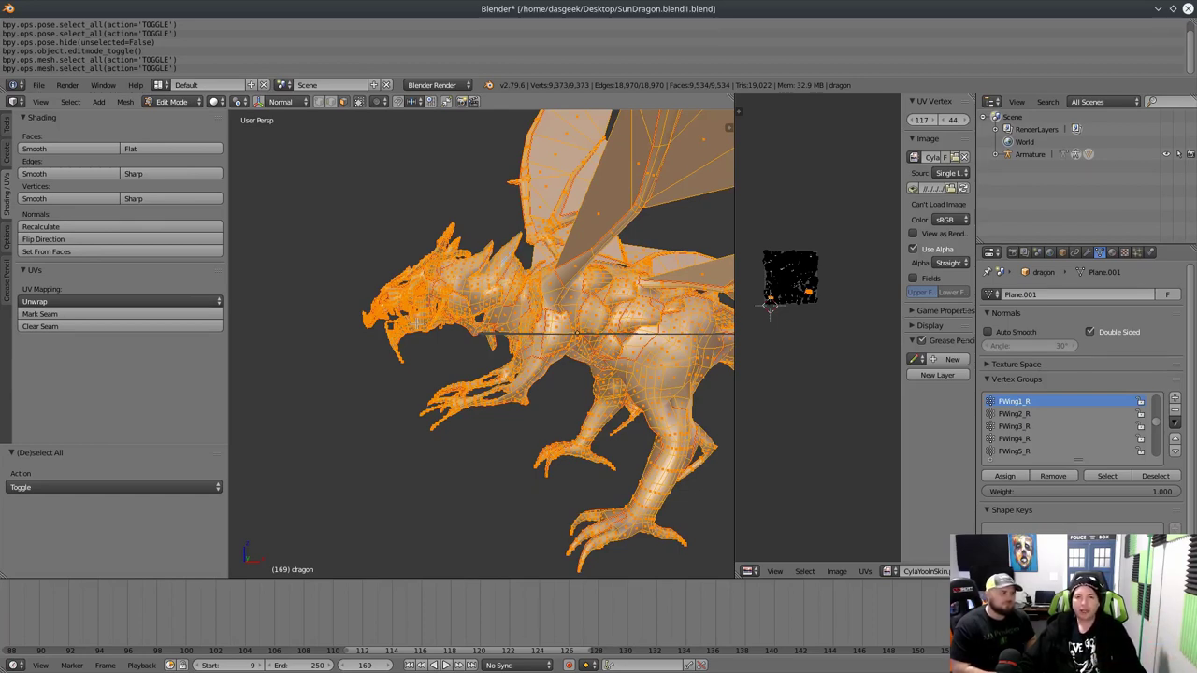
{"action": "scroll", "coordinate": [439, 343], "scroll_direction": "down", "scroll_amount": 2}
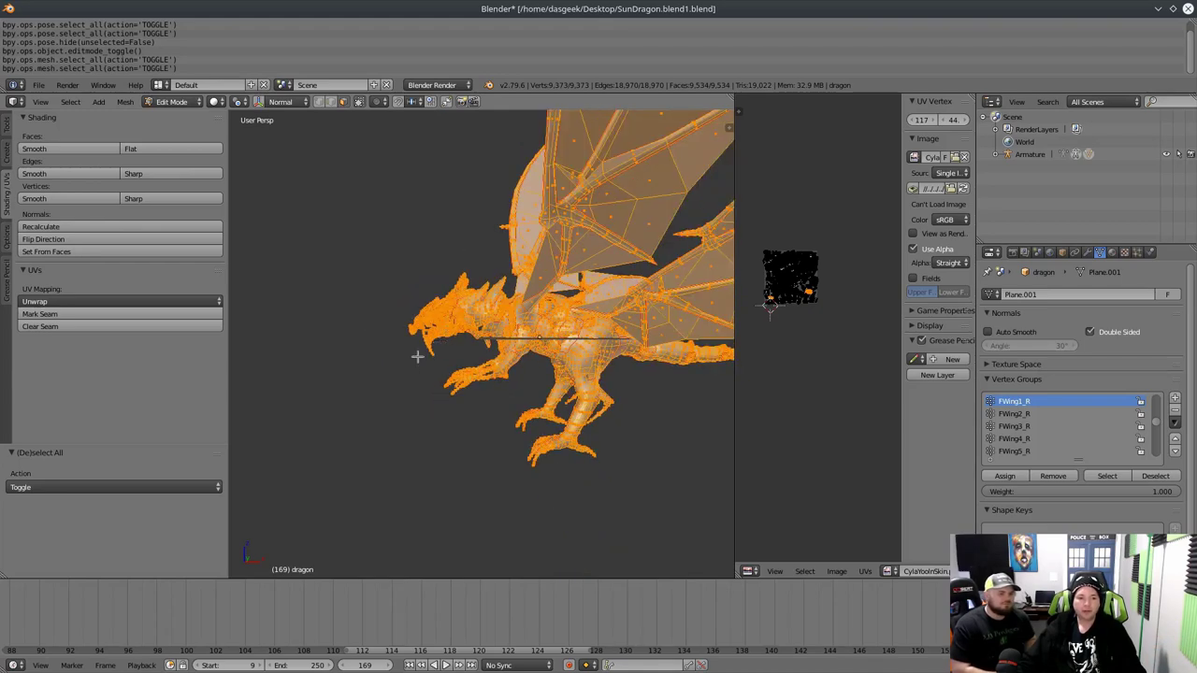
{"action": "middle_click_drag", "start_coordinate": [417, 356], "coordinate": [392, 369]}
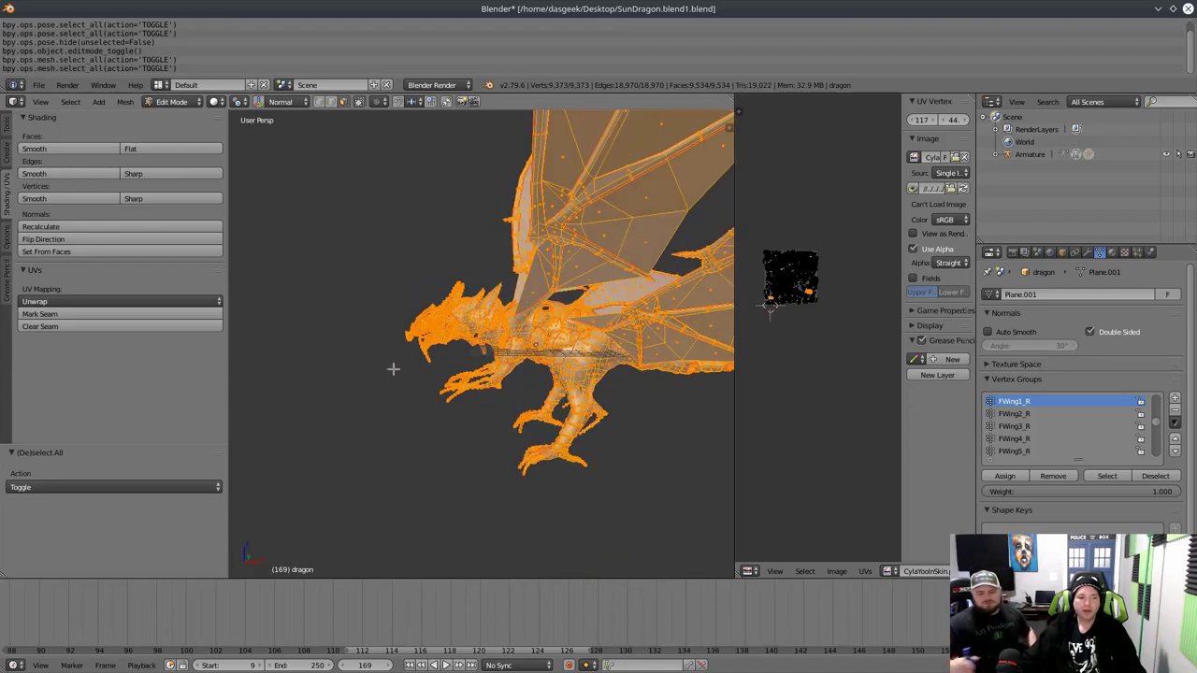
Bring up the mesh editing tools and inspect the dragon's wings and tail from the side
{"action": "left_click", "coordinate": [8, 129]}
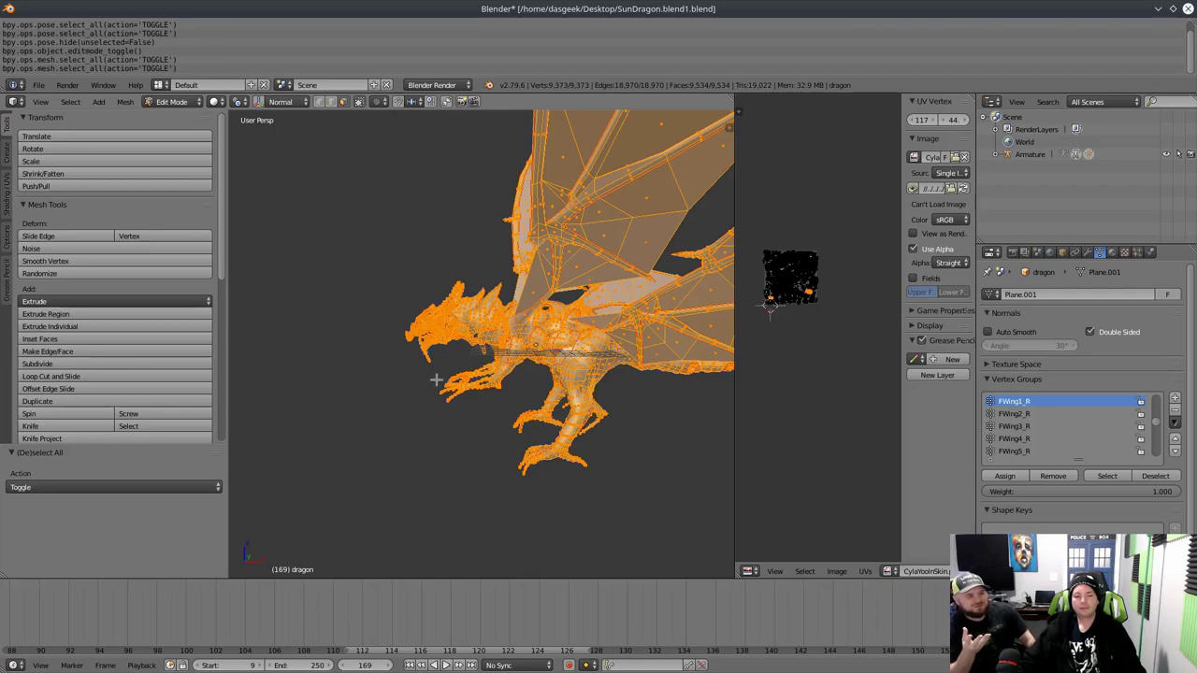
{"action": "mouse_move", "coordinate": [439, 379]}
{"action": "middle_mouse_down"}
{"action": "mouse_move", "coordinate": [489, 374]}
{"action": "mouse_move", "coordinate": [434, 378]}
{"action": "middle_mouse_up"}
{"action": "mouse_move", "coordinate": [521, 378]}
{"action": "middle_mouse_down"}
{"action": "mouse_move", "coordinate": [415, 374]}
{"action": "mouse_move", "coordinate": [471, 376]}
{"action": "middle_mouse_up"}
{"action": "middle_click_drag", "start_coordinate": [629, 473], "coordinate": [631, 521]}
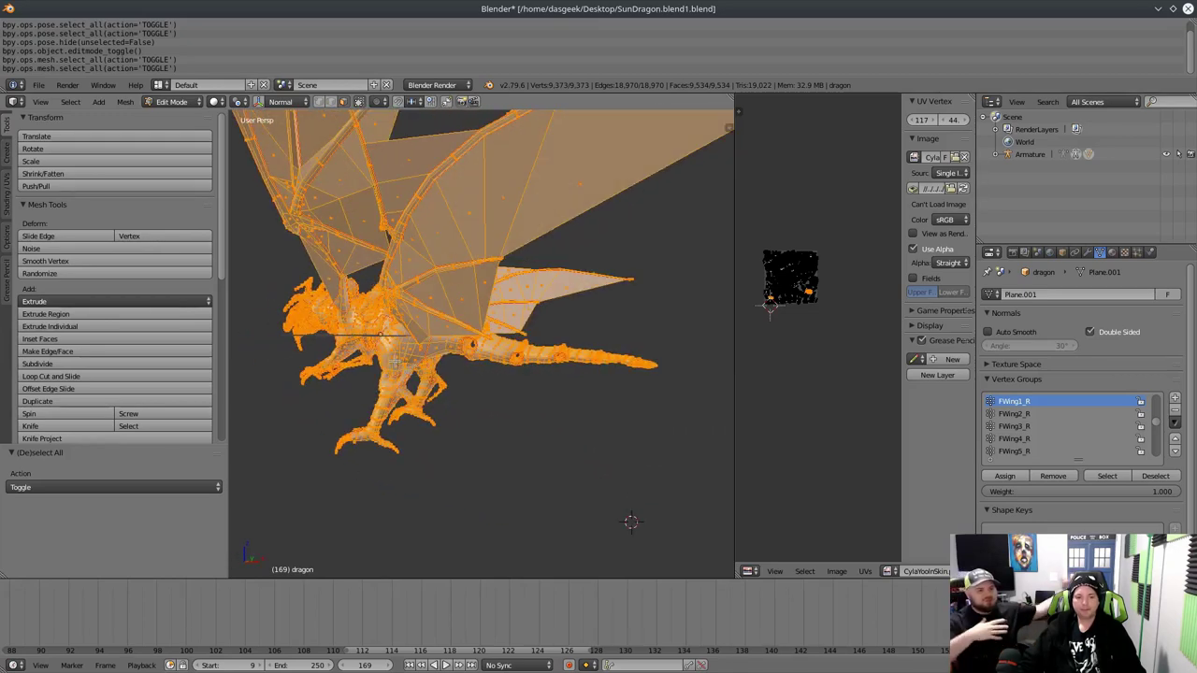
{"action": "middle_click_drag", "start_coordinate": [632, 522], "coordinate": [634, 484]}
{"action": "middle_click_drag", "start_coordinate": [406, 372], "coordinate": [440, 366]}
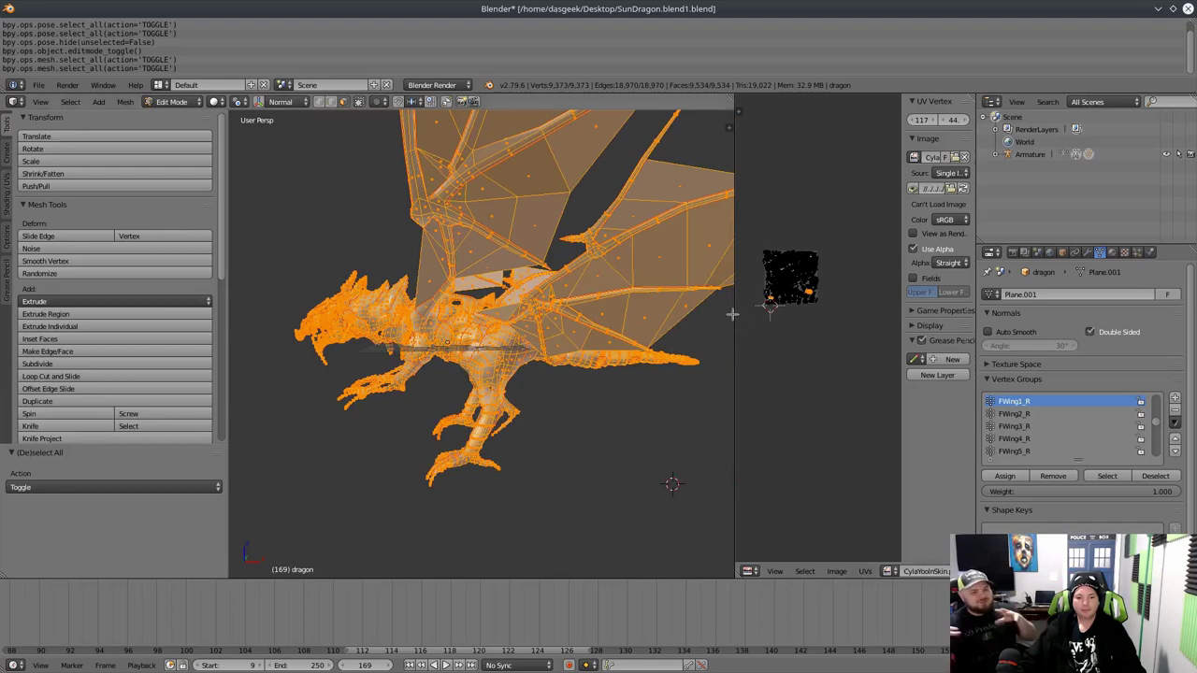
Widen the 3D viewport into the UV editor's space and view the whole dragon from the front
{"action": "left_click_drag", "start_coordinate": [736, 312], "coordinate": [843, 313]}
{"action": "scroll", "coordinate": [574, 376], "scroll_direction": "down", "scroll_amount": 5}
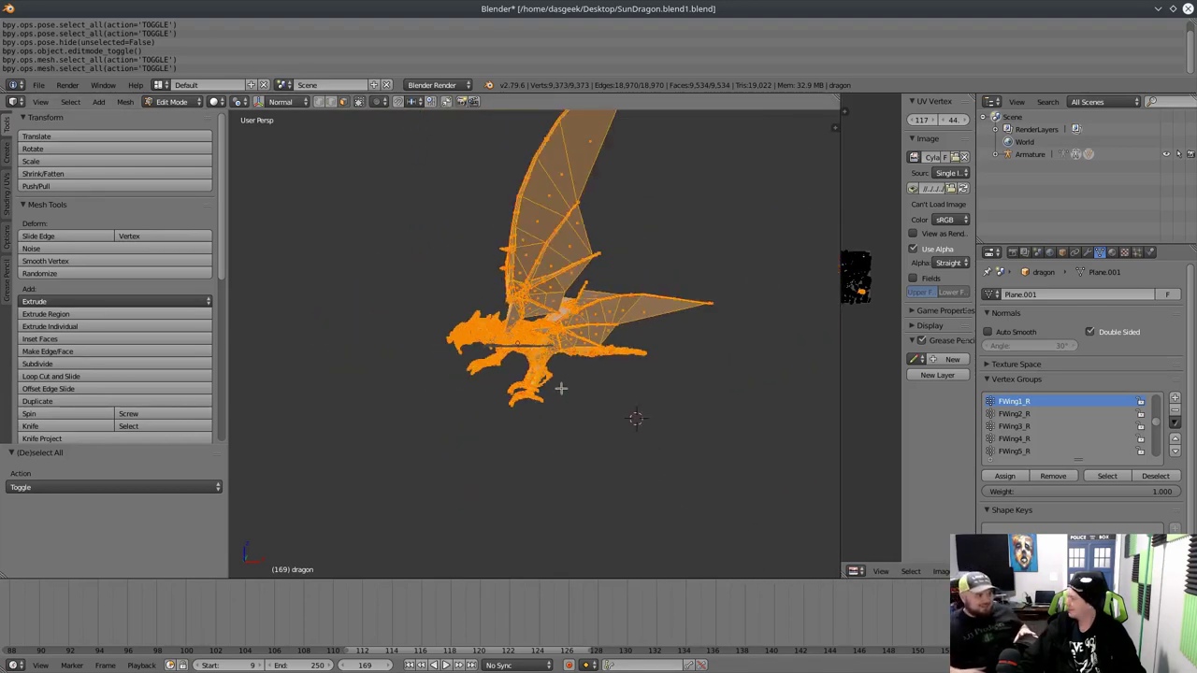
{"action": "middle_click_drag", "start_coordinate": [273, 383], "coordinate": [441, 336]}
{"action": "scroll", "coordinate": [441, 339], "scroll_direction": "up", "scroll_amount": 2}
{"action": "scroll", "coordinate": [443, 337], "scroll_direction": "up", "scroll_amount": 4}
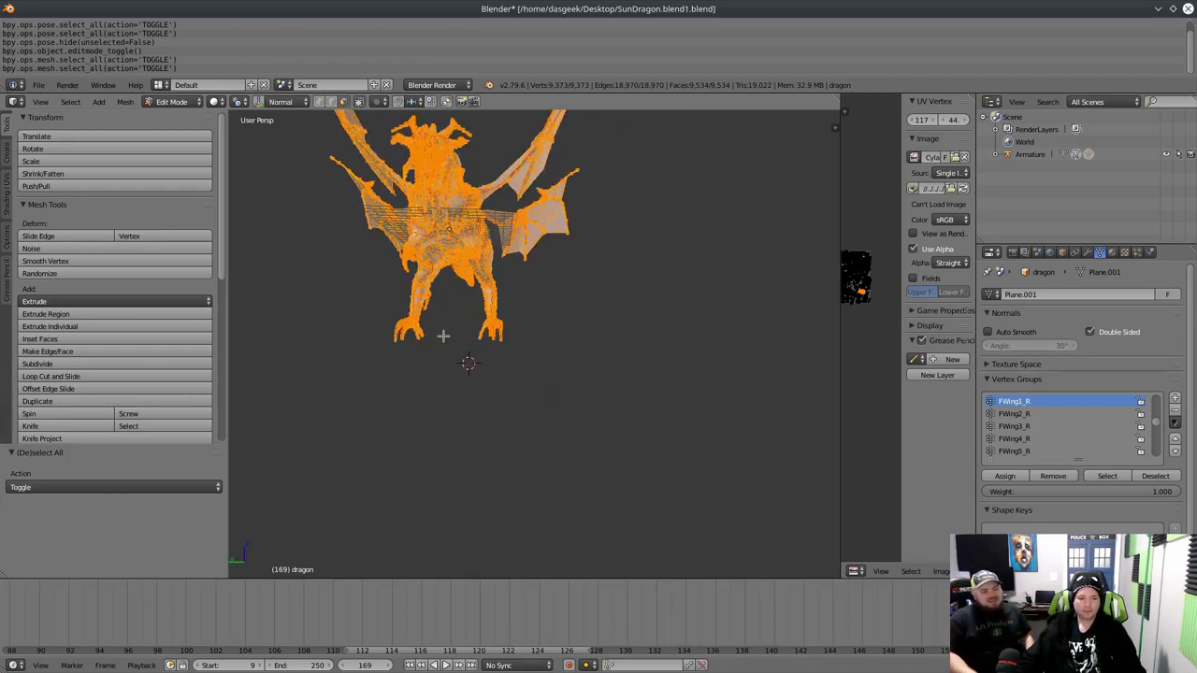
{"action": "middle_click_drag", "start_coordinate": [442, 223], "coordinate": [500, 365], "text": "shift"}
Inspect the dense topology around the dragon's eye, teeth, jaw and horns up close
{"action": "scroll", "coordinate": [501, 366], "scroll_direction": "up", "scroll_amount": 5}
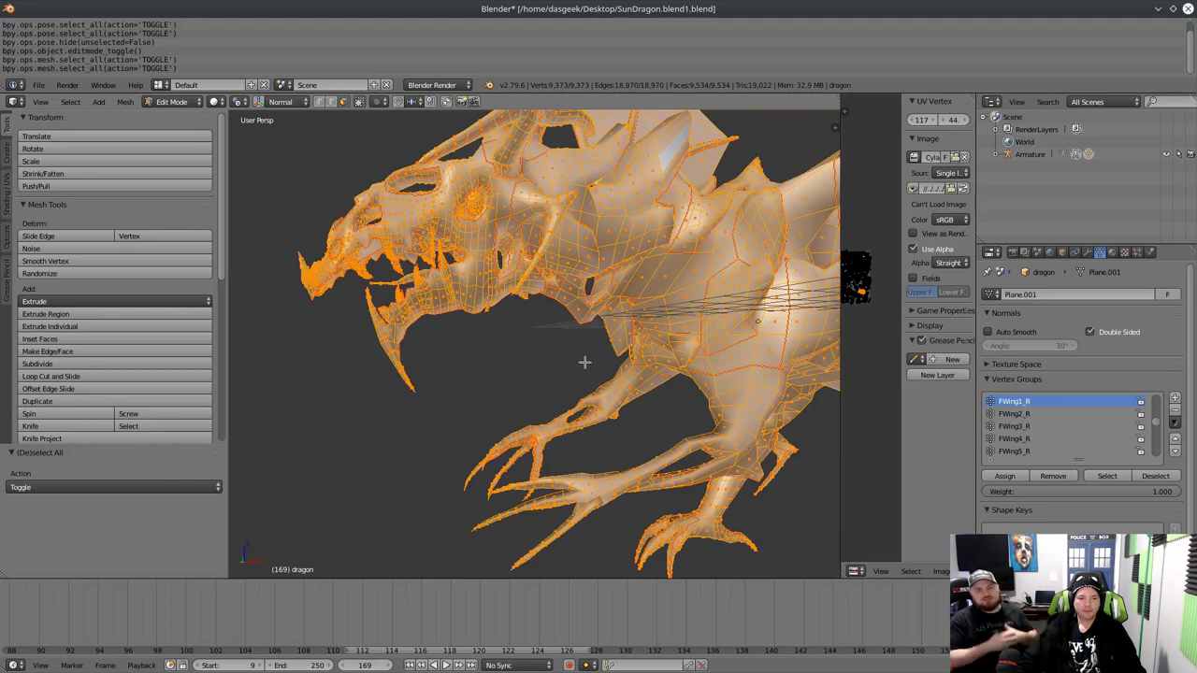
{"action": "scroll", "coordinate": [585, 362], "scroll_direction": "up", "scroll_amount": 2}
{"action": "middle_click_drag", "start_coordinate": [376, 184], "coordinate": [420, 249]}
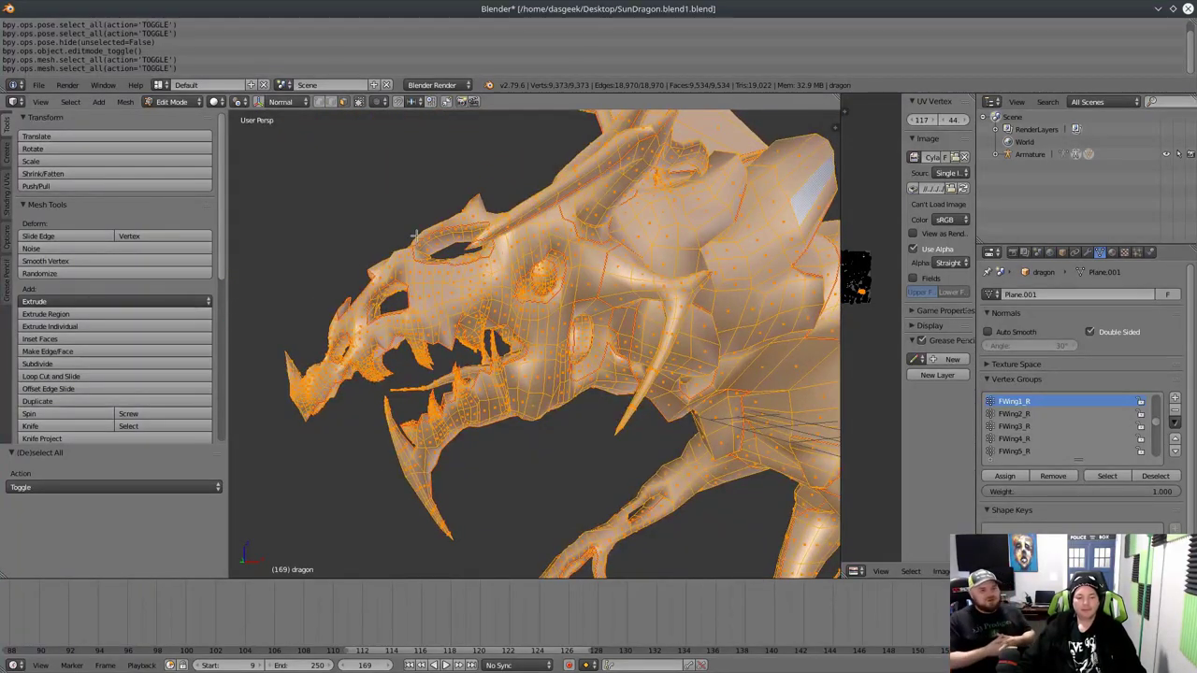
{"action": "mouse_move", "coordinate": [424, 245]}
{"action": "middle_mouse_down"}
{"action": "mouse_move", "coordinate": [471, 254]}
{"action": "mouse_move", "coordinate": [427, 245]}
{"action": "middle_mouse_up"}
{"action": "mouse_move", "coordinate": [554, 236]}
{"action": "middle_mouse_down"}
{"action": "mouse_move", "coordinate": [578, 237]}
{"action": "mouse_move", "coordinate": [537, 239]}
{"action": "middle_mouse_up"}
{"action": "scroll", "coordinate": [538, 239], "scroll_direction": "down", "scroll_amount": 4}
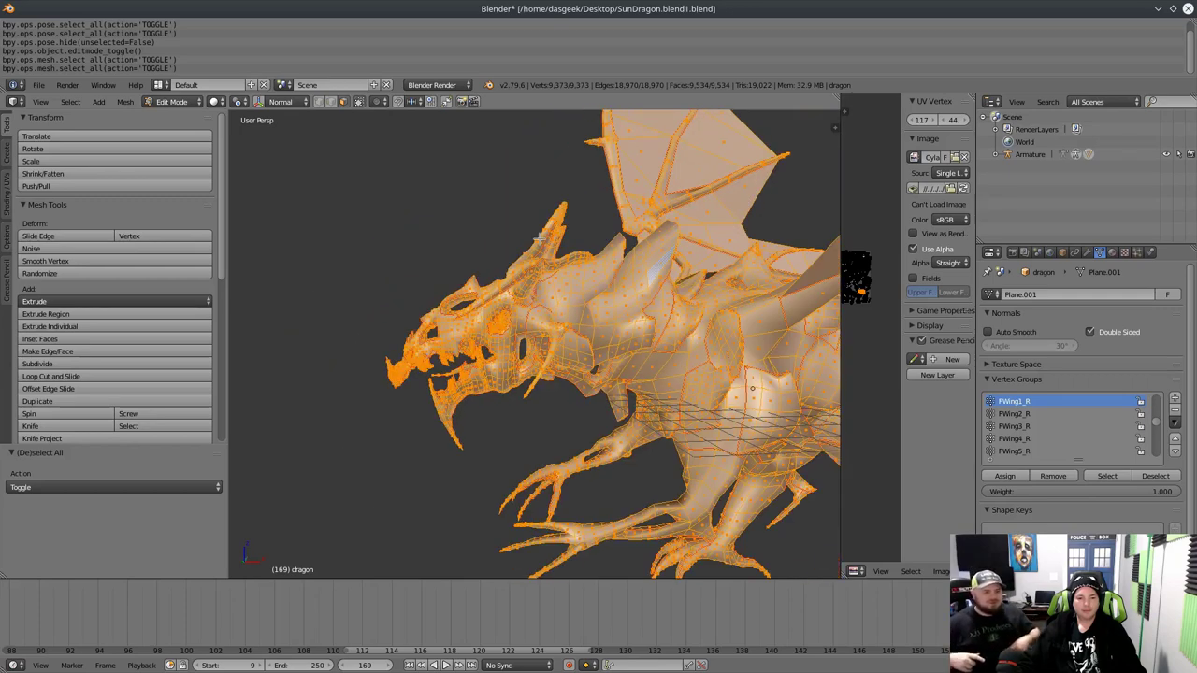
Subdivide the entire dragon mesh with 1 cut and examine the resulting geometry and vertex count
{"action": "middle_click_drag", "start_coordinate": [589, 258], "coordinate": [502, 241]}
{"action": "middle_click_drag", "start_coordinate": [562, 351], "coordinate": [505, 327]}
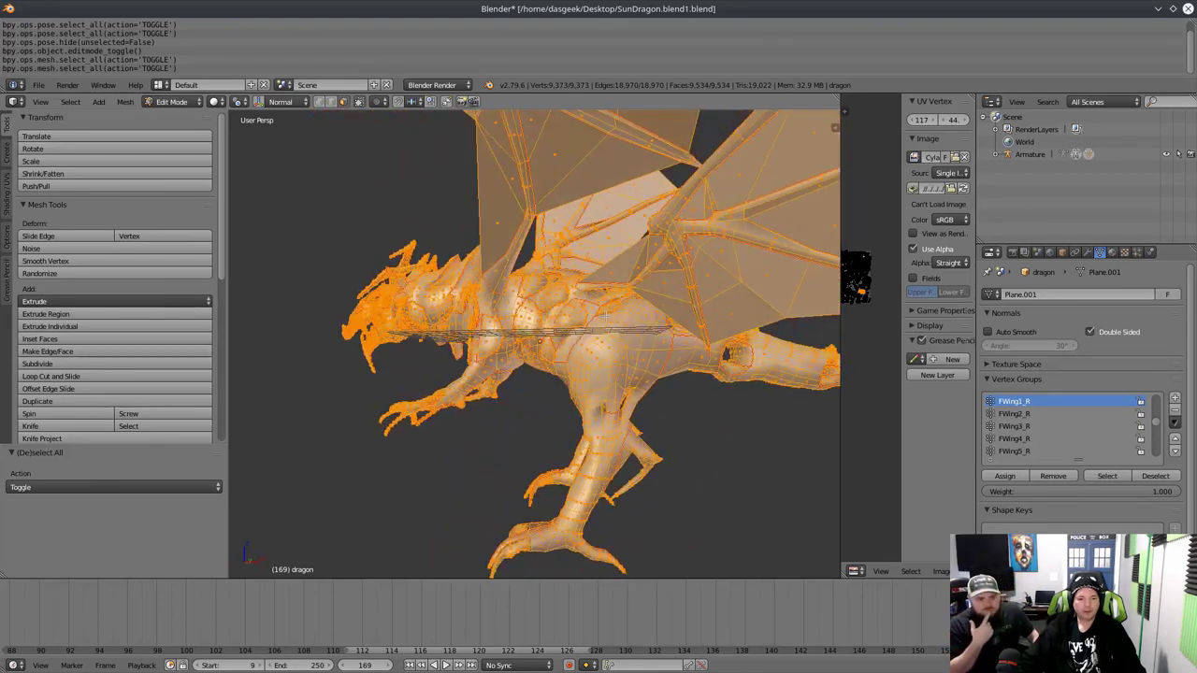
{"action": "left_click", "coordinate": [73, 364]}
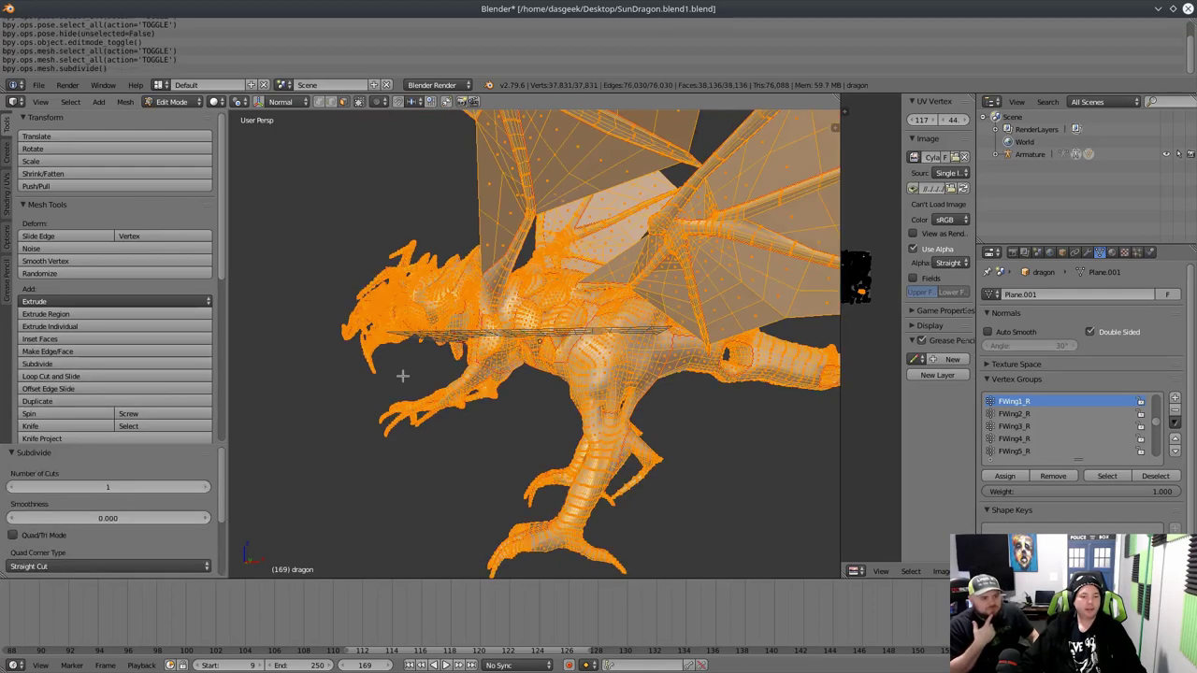
{"action": "middle_click_drag", "start_coordinate": [406, 375], "coordinate": [428, 371]}
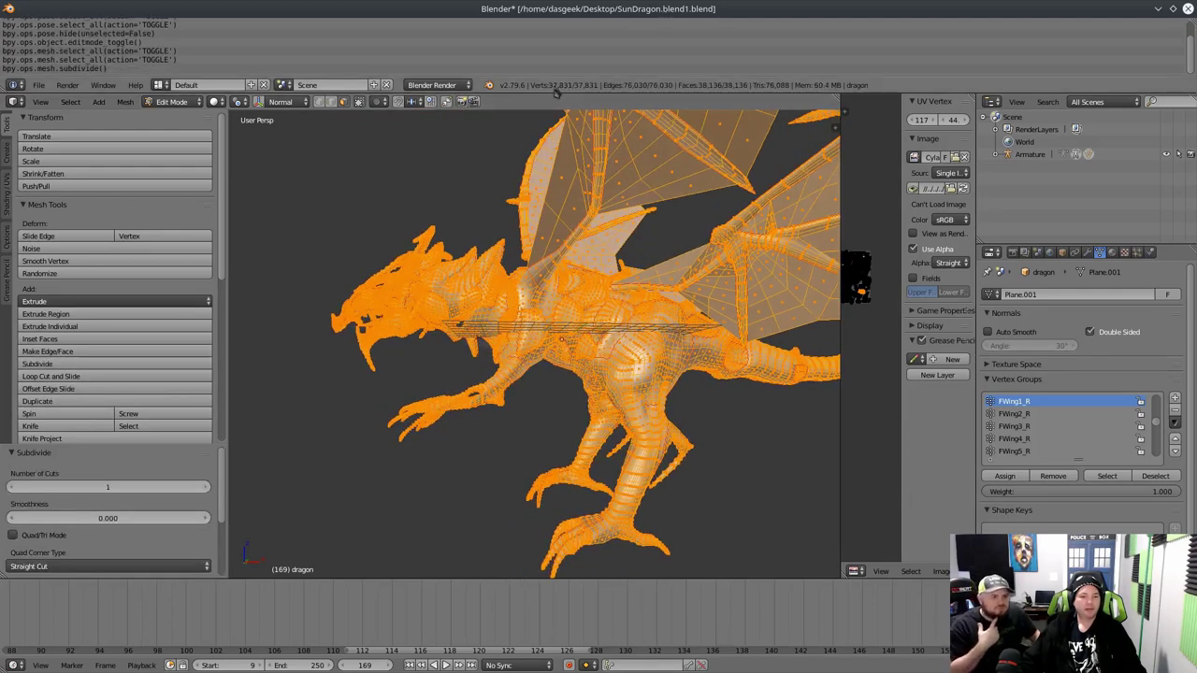
{"action": "middle_click_drag", "start_coordinate": [449, 390], "coordinate": [824, 512]}
{"action": "scroll", "coordinate": [381, 437], "scroll_direction": "up", "scroll_amount": 6}
{"action": "scroll", "coordinate": [493, 388], "scroll_direction": "down", "scroll_amount": 9}
{"action": "middle_click_drag", "start_coordinate": [481, 377], "coordinate": [468, 362]}
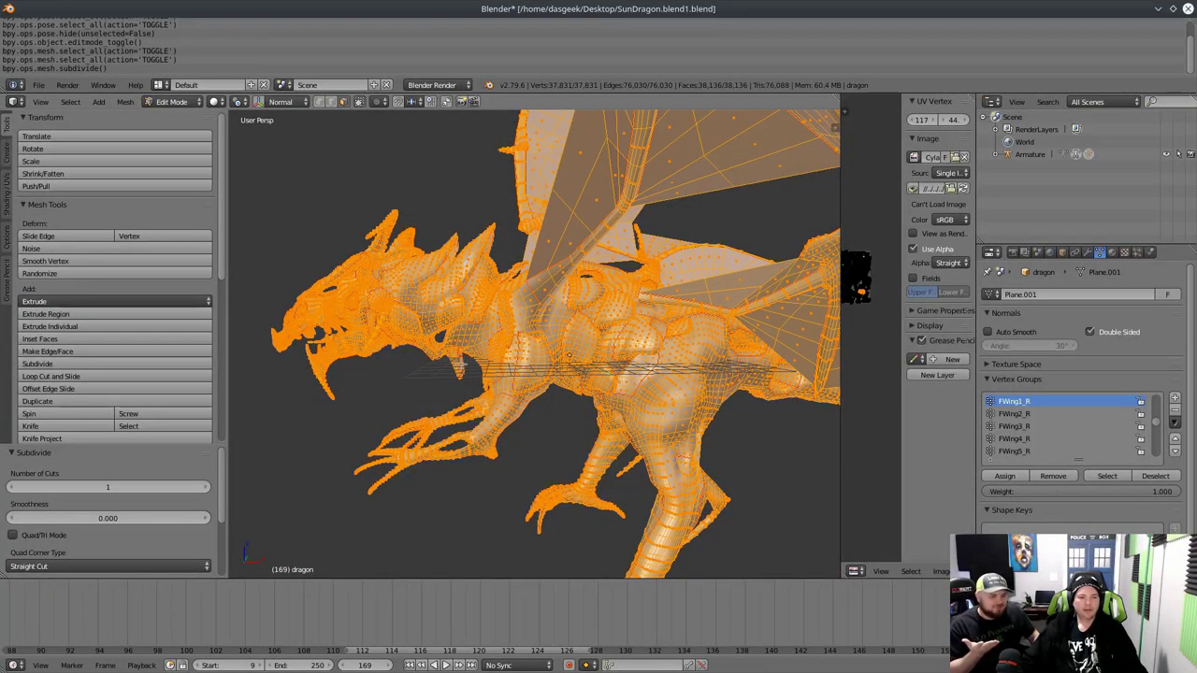
Subdivide the whole dragon mesh a second time with 1 cut and view the shaded result in Object Mode
{"action": "middle_click_drag", "start_coordinate": [463, 363], "coordinate": [835, 531]}
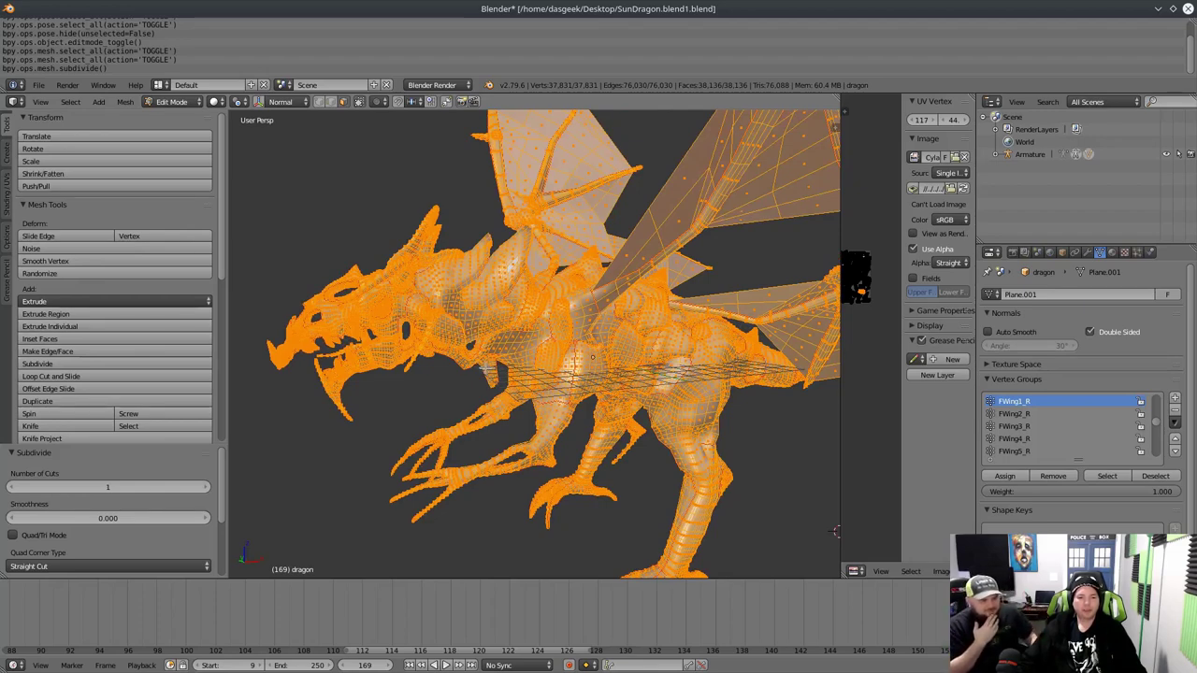
{"action": "middle_click_drag", "start_coordinate": [835, 532], "coordinate": [664, 486]}
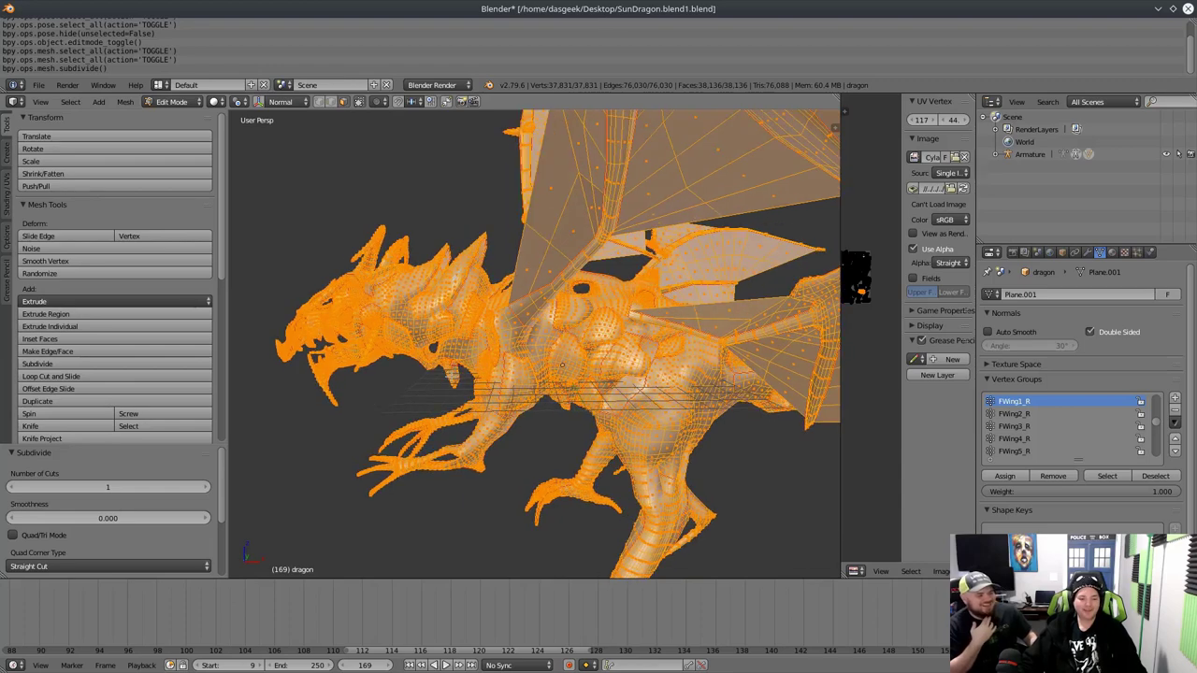
{"action": "middle_click_drag", "start_coordinate": [446, 379], "coordinate": [480, 353]}
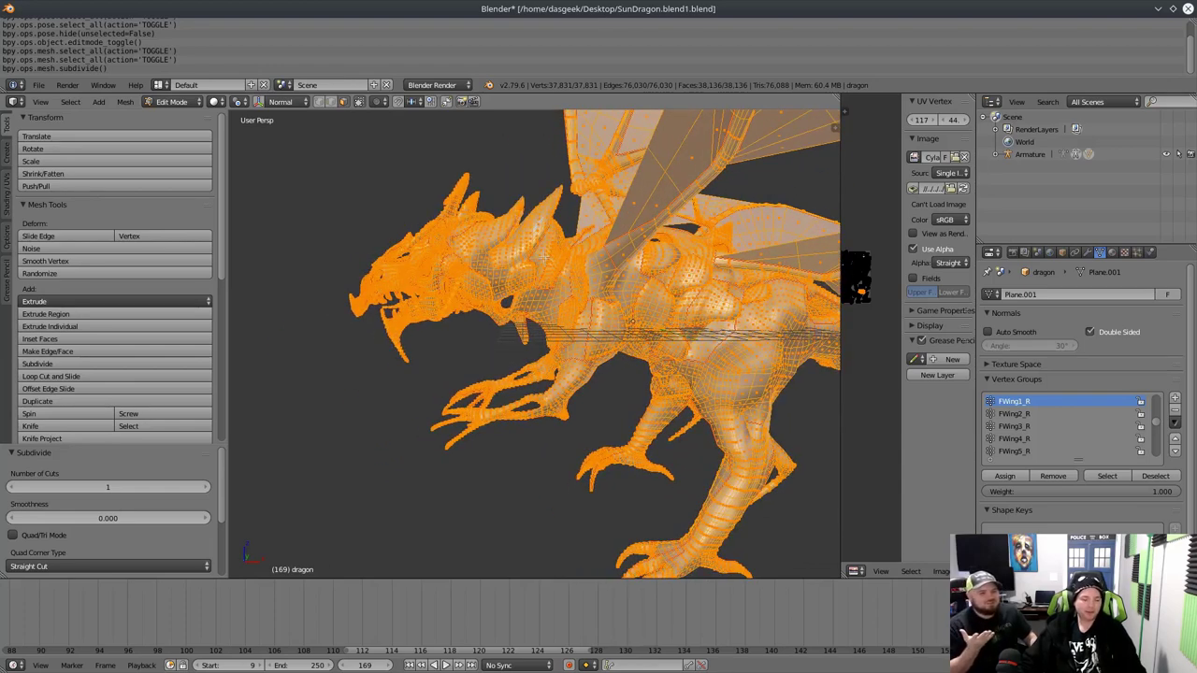
{"action": "middle_click_drag", "start_coordinate": [519, 397], "coordinate": [706, 456]}
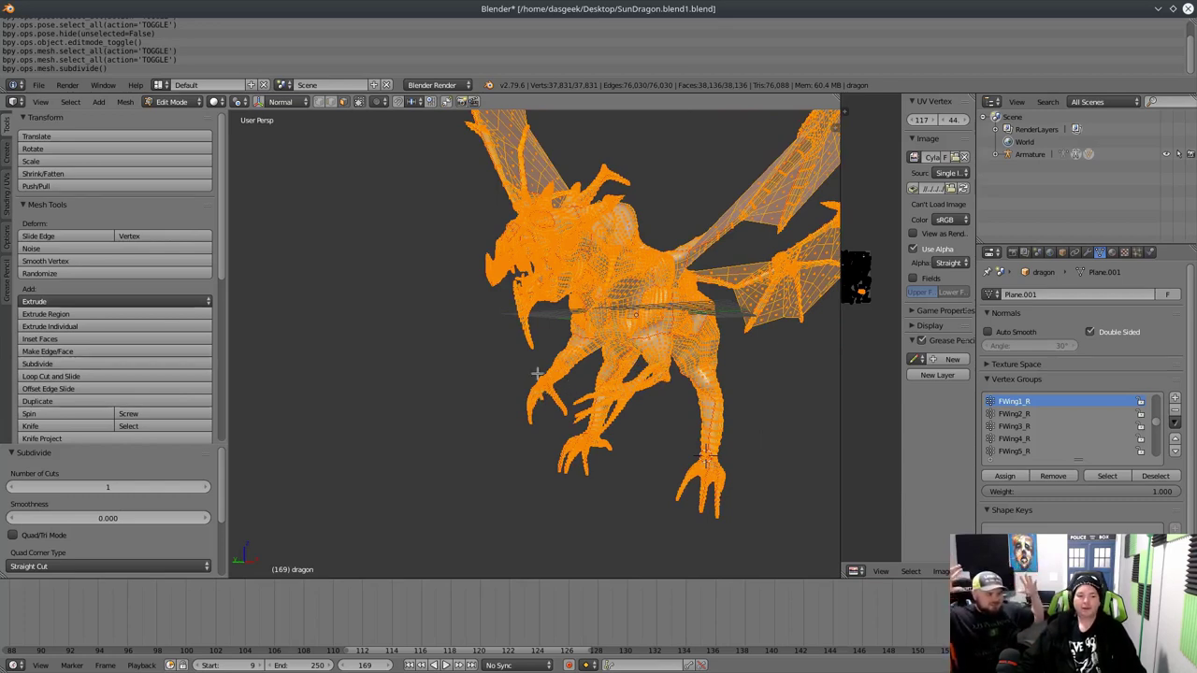
{"action": "middle_click_drag", "start_coordinate": [706, 456], "coordinate": [493, 393]}
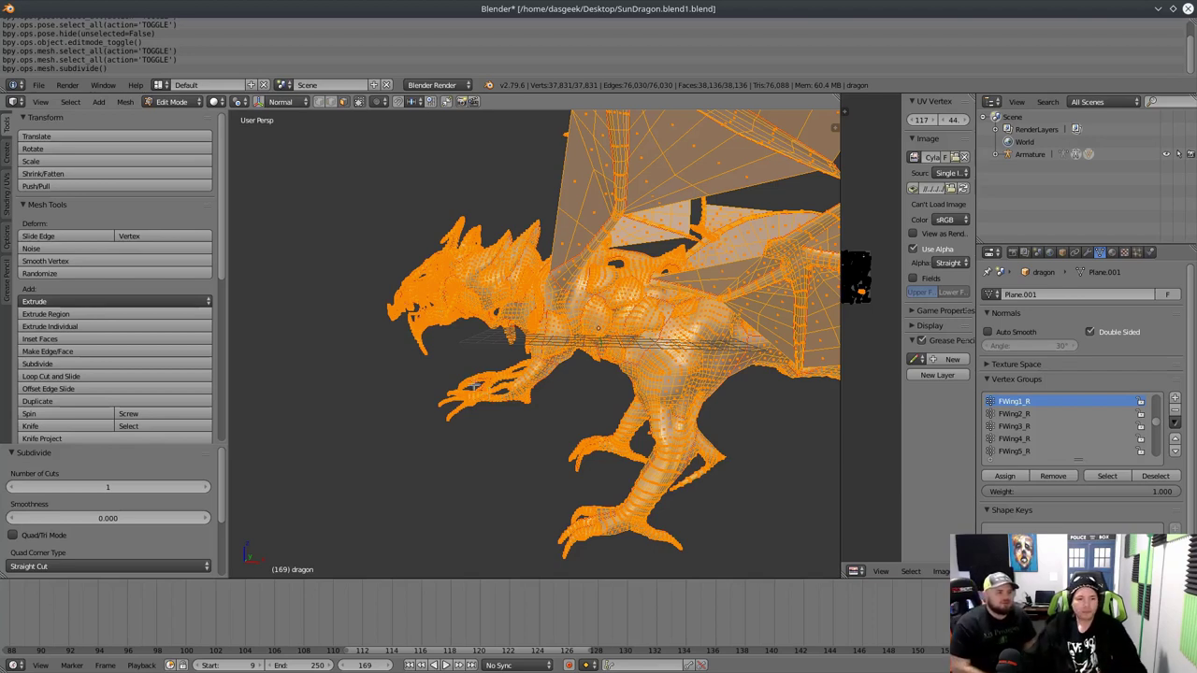
{"action": "left_click", "coordinate": [73, 364]}
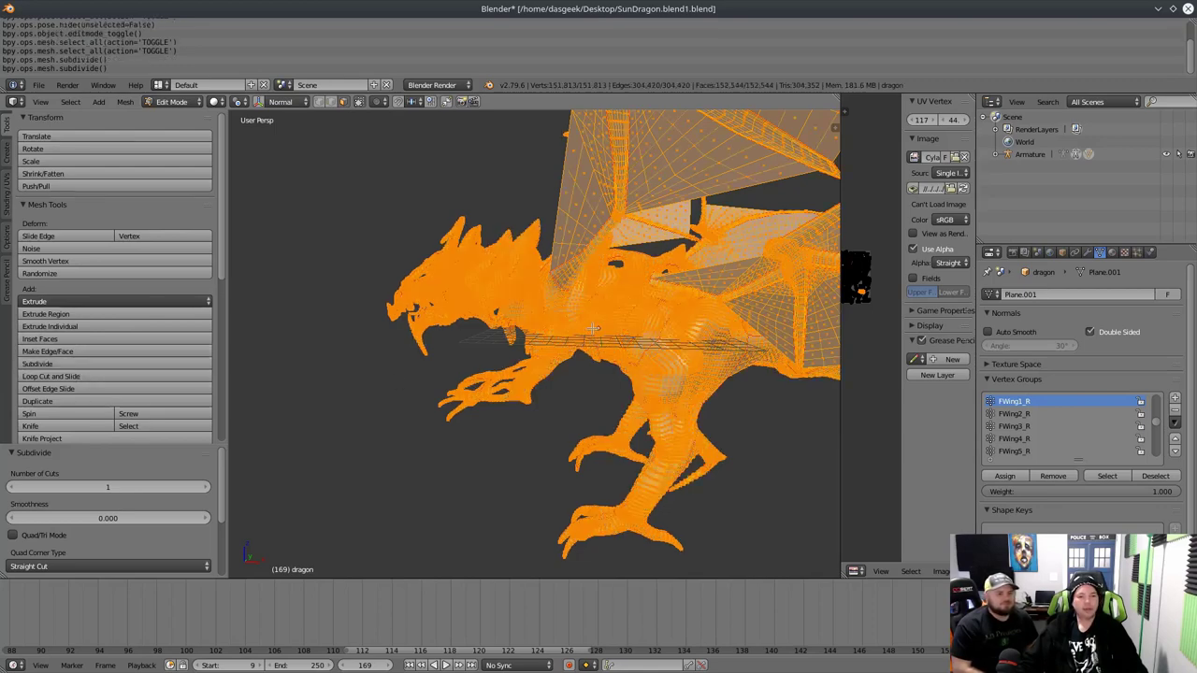
{"action": "mouse_move", "coordinate": [500, 322]}
{"action": "middle_mouse_down"}
{"action": "mouse_move", "coordinate": [605, 339]}
{"action": "mouse_move", "coordinate": [578, 346]}
{"action": "mouse_move", "coordinate": [402, 313]}
{"action": "mouse_move", "coordinate": [591, 332]}
{"action": "mouse_move", "coordinate": [500, 329]}
{"action": "mouse_move", "coordinate": [536, 352]}
{"action": "mouse_move", "coordinate": [465, 342]}
{"action": "mouse_move", "coordinate": [549, 348]}
{"action": "middle_mouse_up"}
{"action": "key", "text": "Tab"}
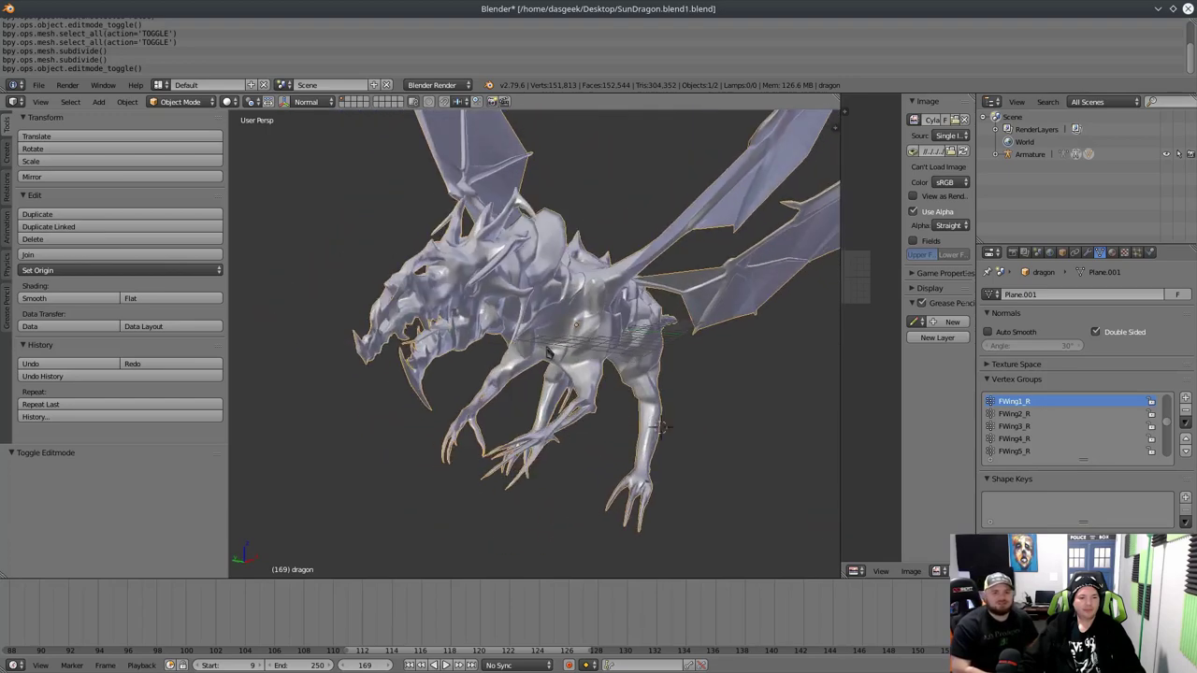
Return the dragon to Edit Mode, subdivide the full mesh a third time with 1 cut, and inspect it from both sides
{"action": "key", "text": "Tab"}
{"action": "middle_click_drag", "start_coordinate": [660, 426], "coordinate": [492, 352]}
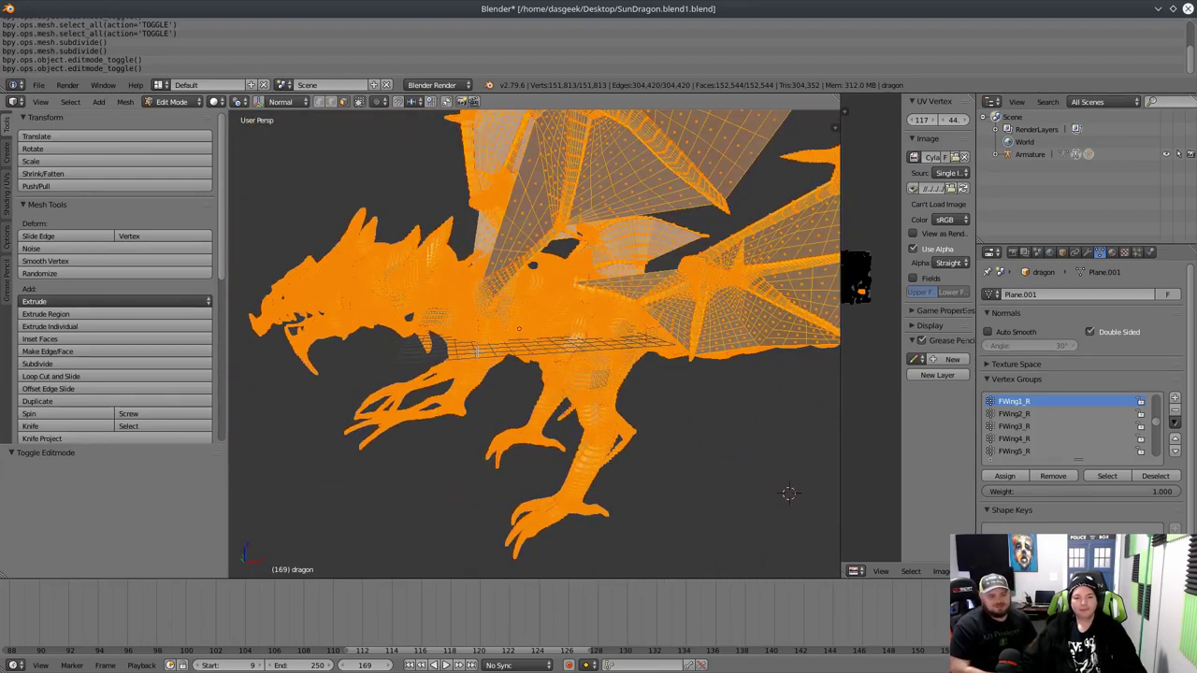
{"action": "middle_click_drag", "start_coordinate": [435, 387], "coordinate": [496, 358]}
{"action": "scroll", "coordinate": [496, 358], "scroll_direction": "down", "scroll_amount": 3}
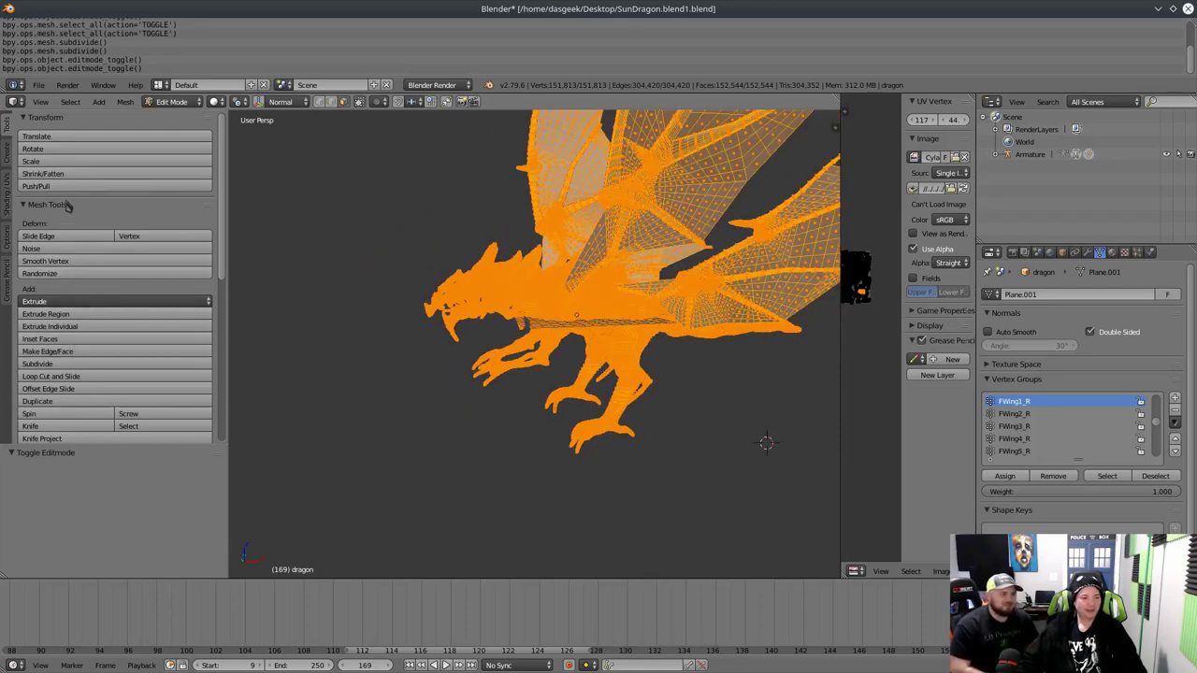
{"action": "left_click", "coordinate": [60, 364]}
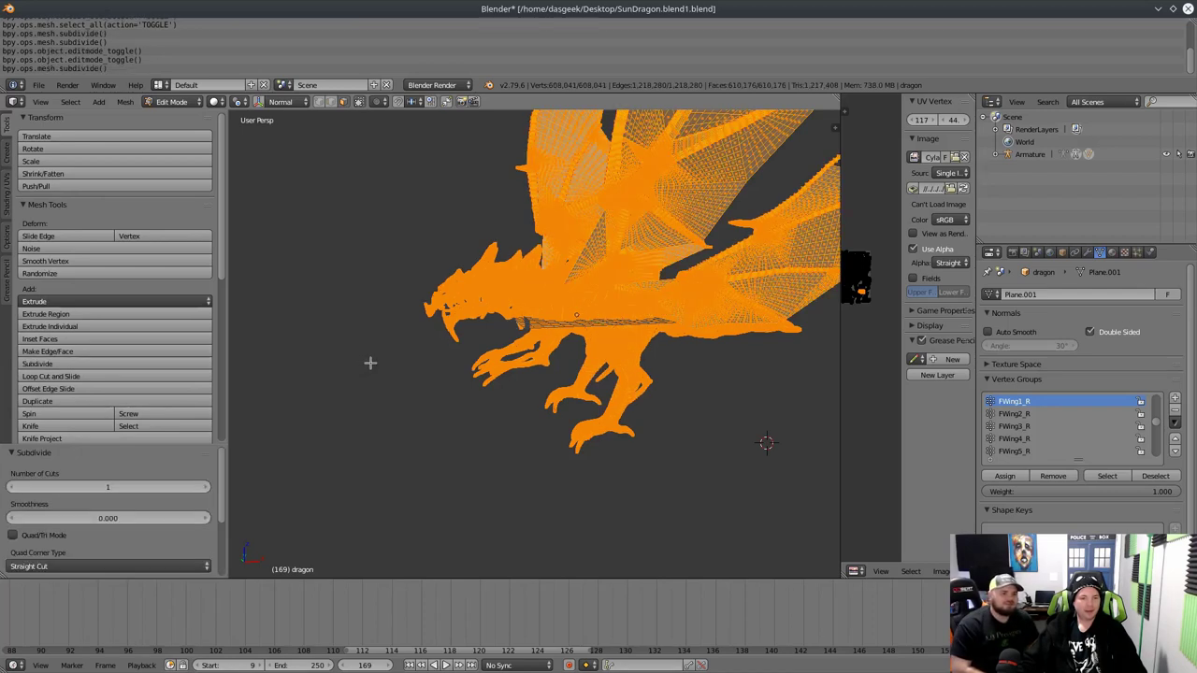
{"action": "middle_click_drag", "start_coordinate": [374, 364], "coordinate": [435, 363]}
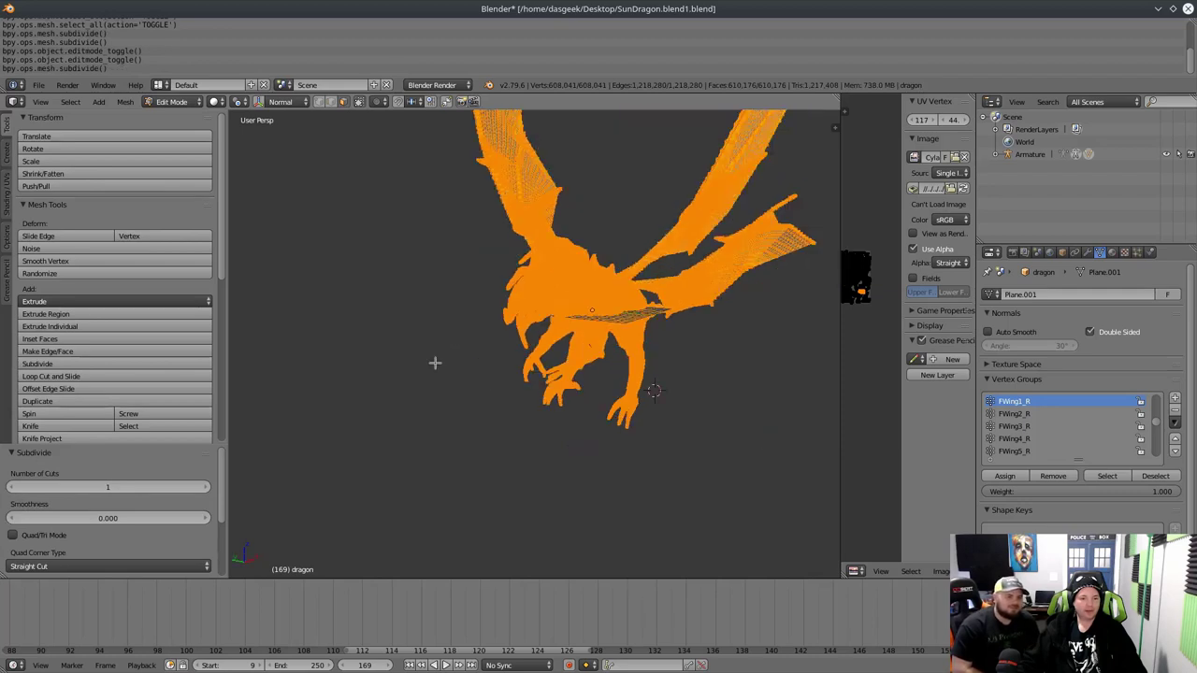
{"action": "middle_click_drag", "start_coordinate": [486, 359], "coordinate": [515, 358]}
{"action": "key", "text": "KP_4"}
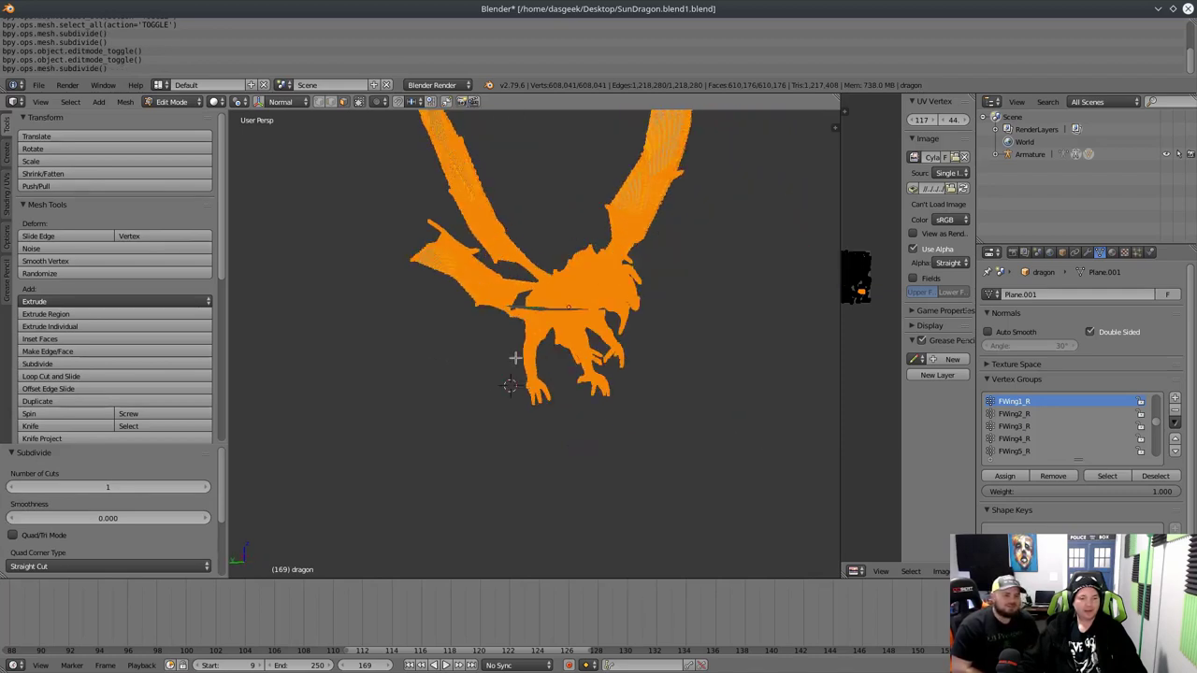
{"action": "key", "text": "KP_4"}
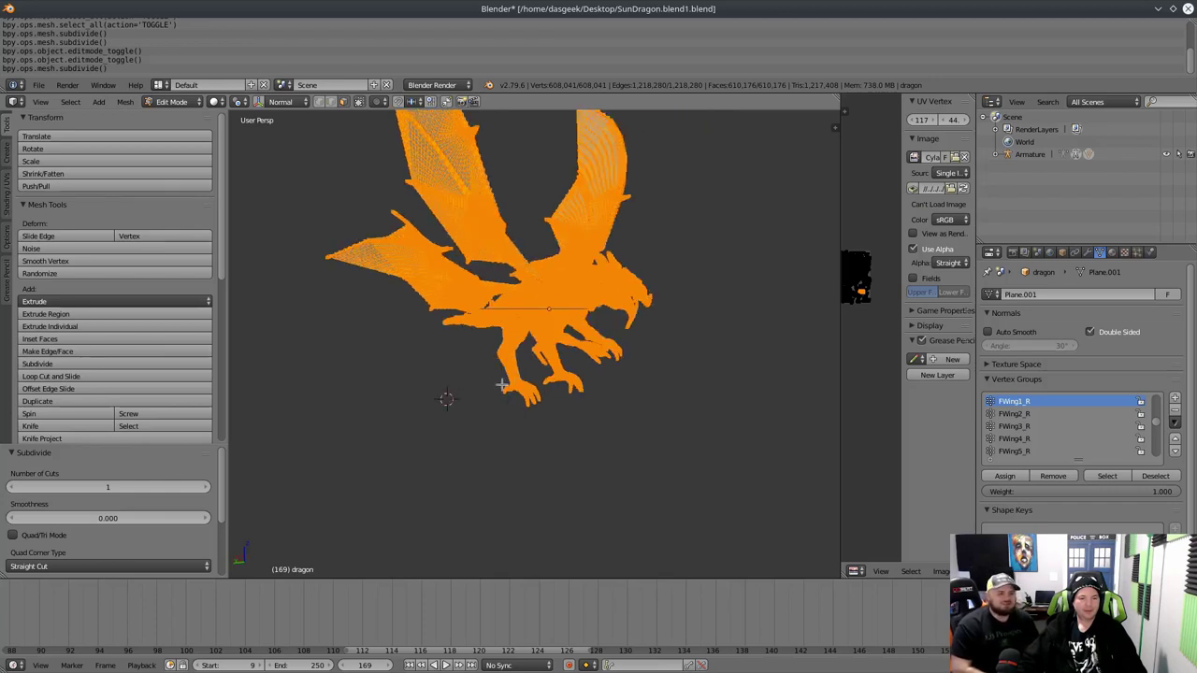
{"action": "key", "text": "KP_4"}
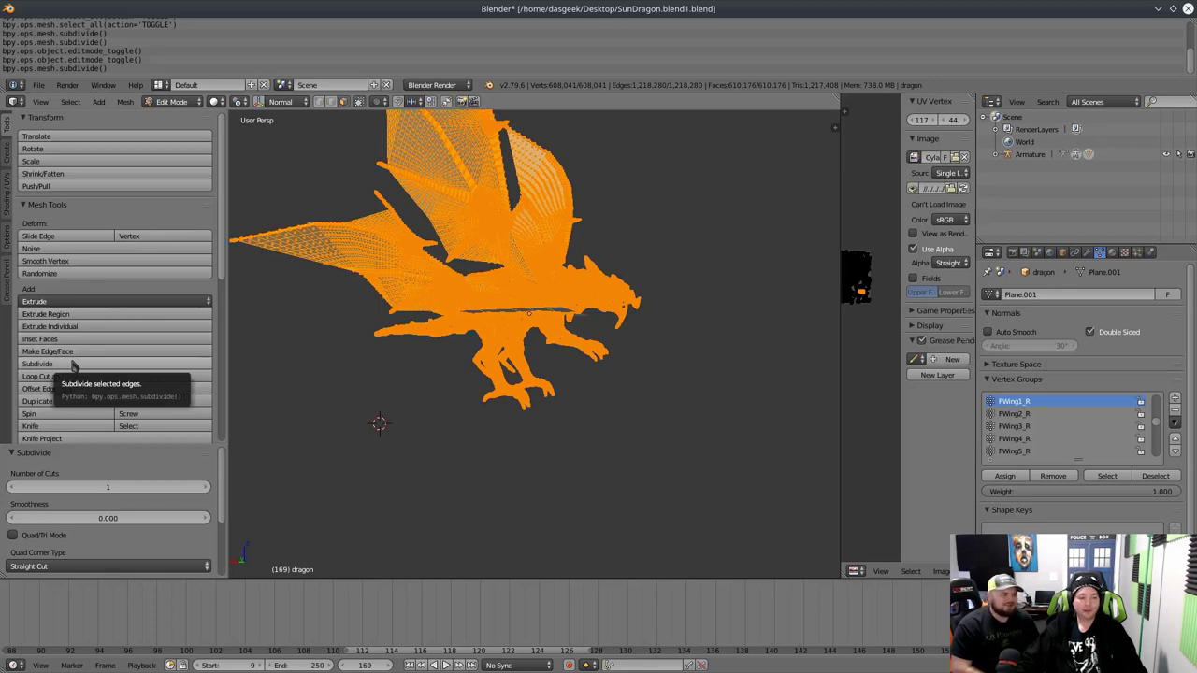
Subdivide the entire dragon a fourth time with 1 cut and examine the mesh density from the side and front
{"action": "left_click", "coordinate": [74, 365]}
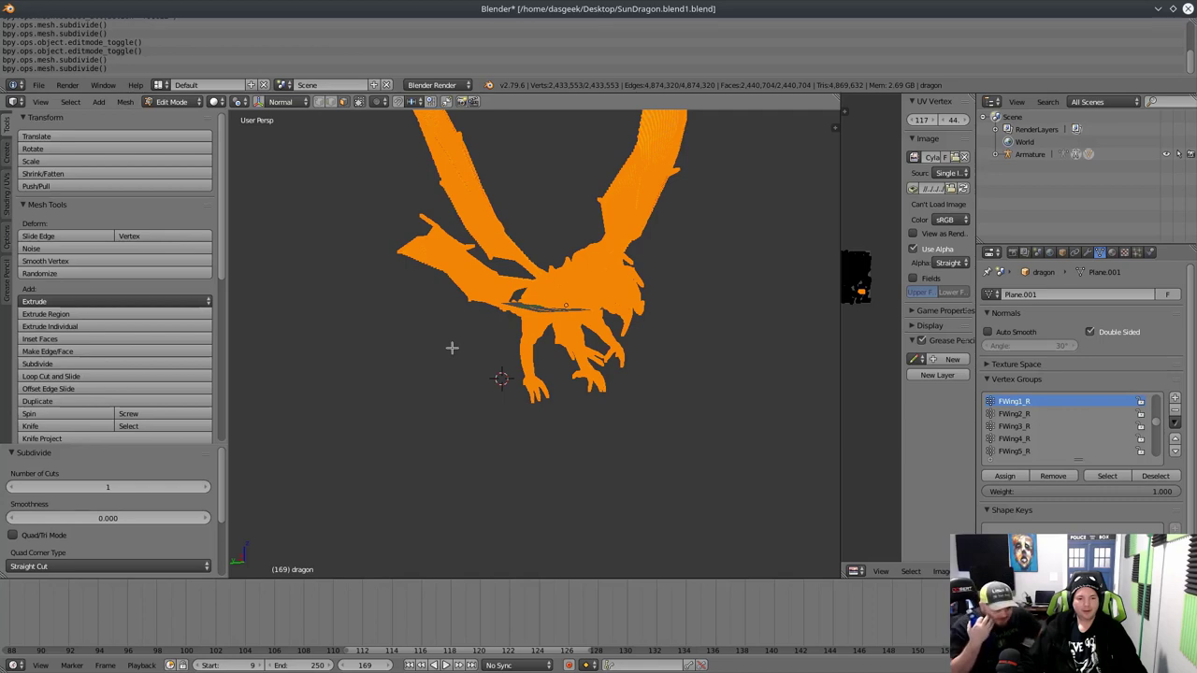
{"action": "middle_click_drag", "start_coordinate": [452, 348], "coordinate": [318, 359]}
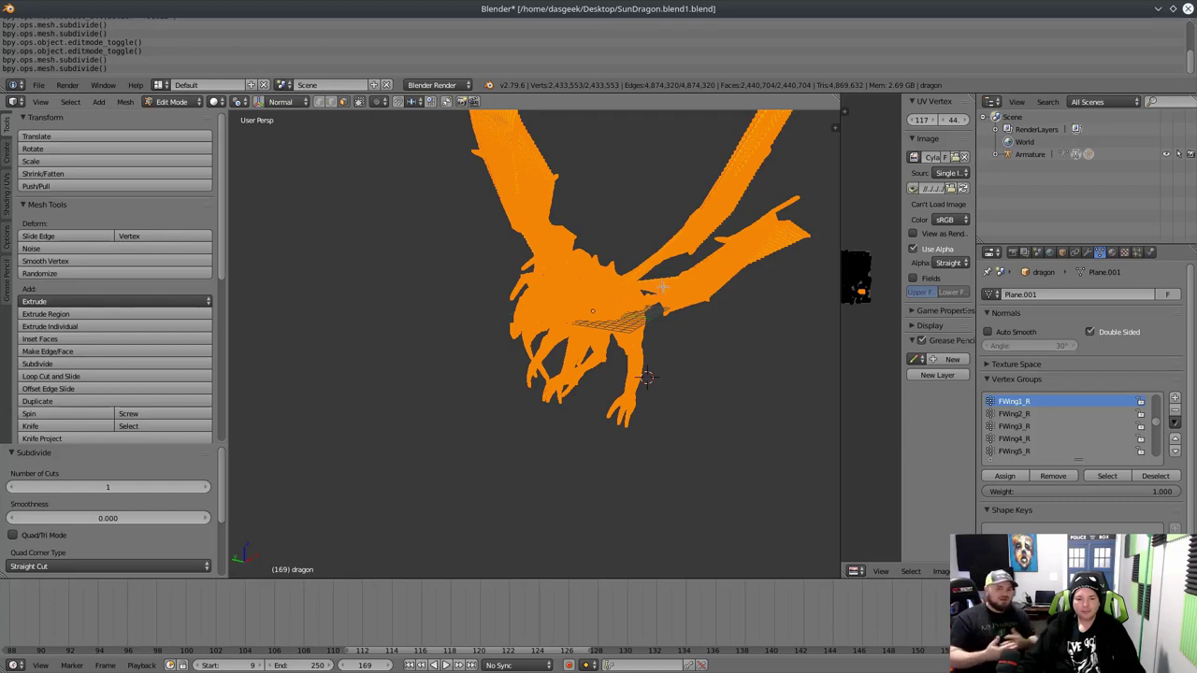
{"action": "scroll", "coordinate": [663, 287], "scroll_direction": "down", "scroll_amount": 1}
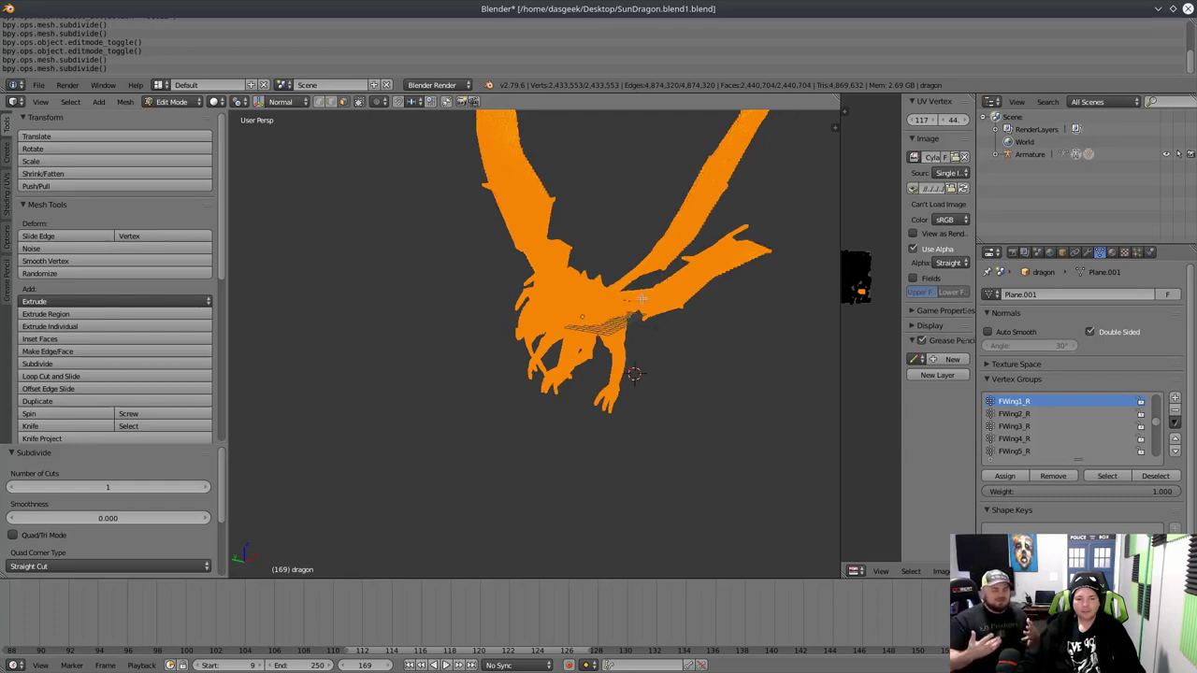
{"action": "middle_click_drag", "start_coordinate": [667, 293], "coordinate": [642, 299]}
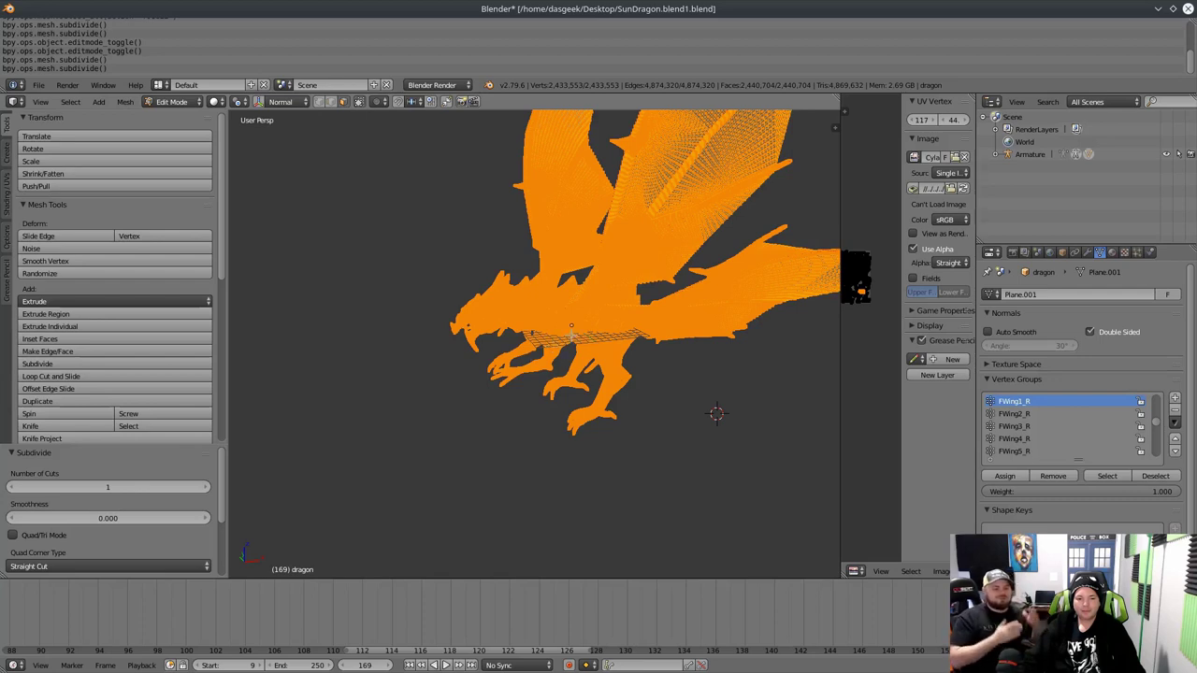
{"action": "middle_click_drag", "start_coordinate": [573, 335], "coordinate": [493, 353]}
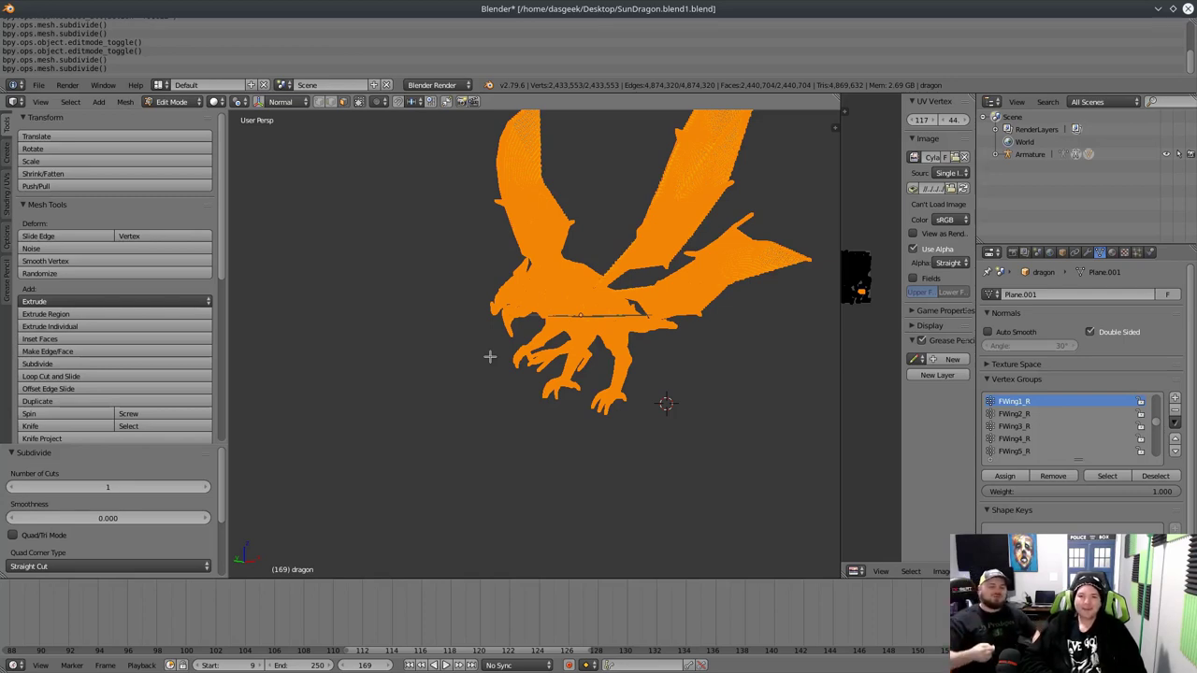
{"action": "middle_click_drag", "start_coordinate": [489, 356], "coordinate": [543, 356]}
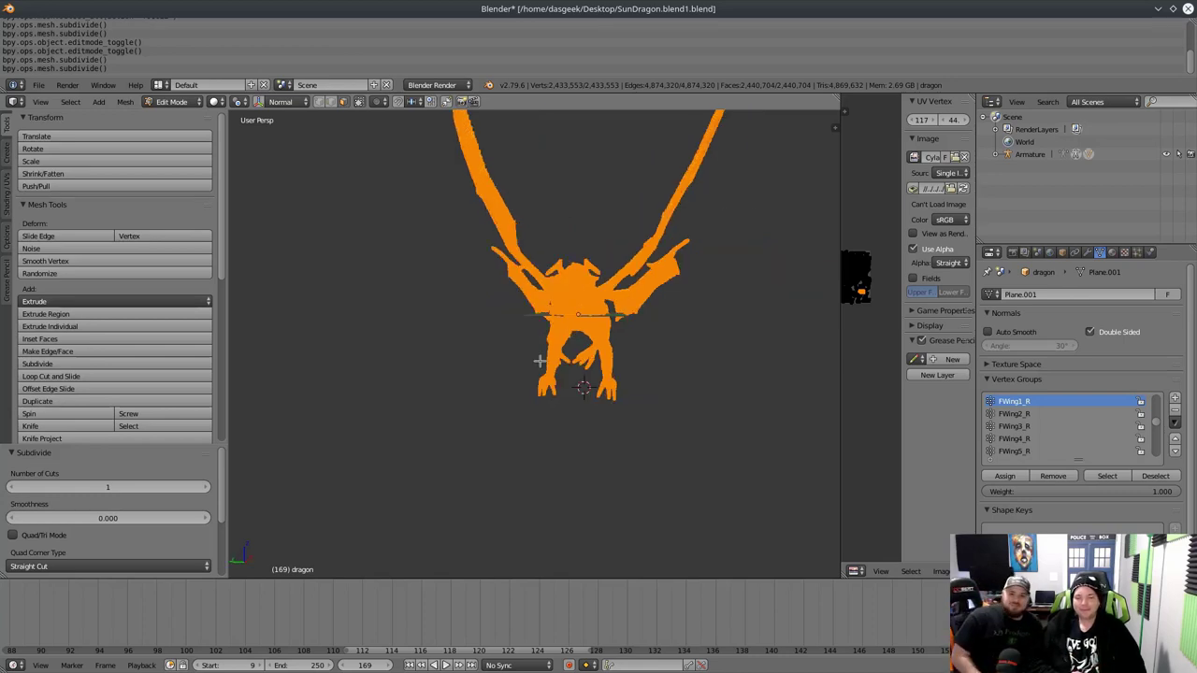